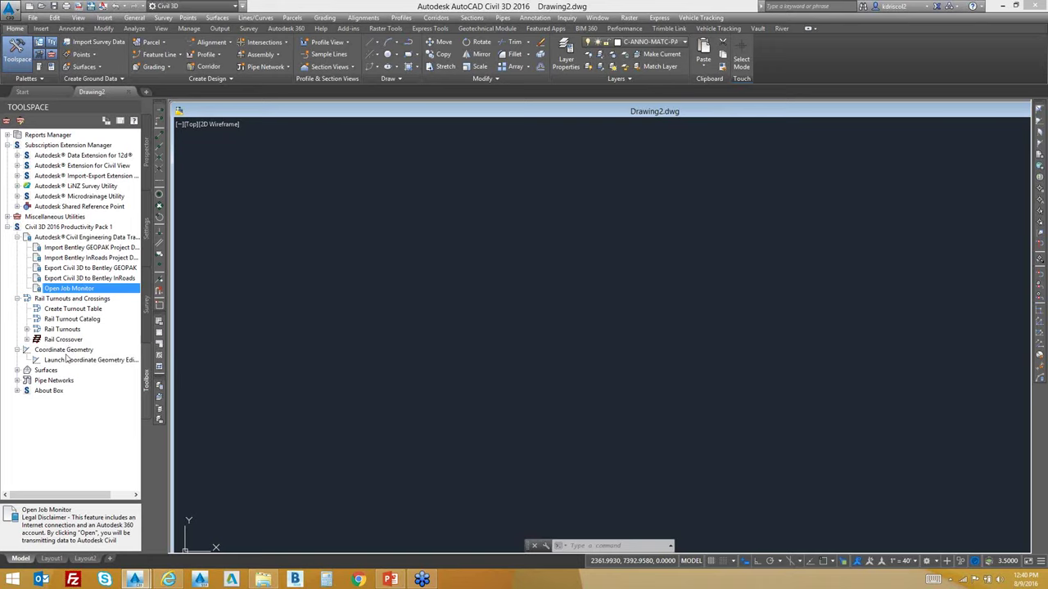
Expand Surfaces under Civil 3D 2016 Productivity Pack 1 to show Earthwork Plan Production.
click(18, 371)
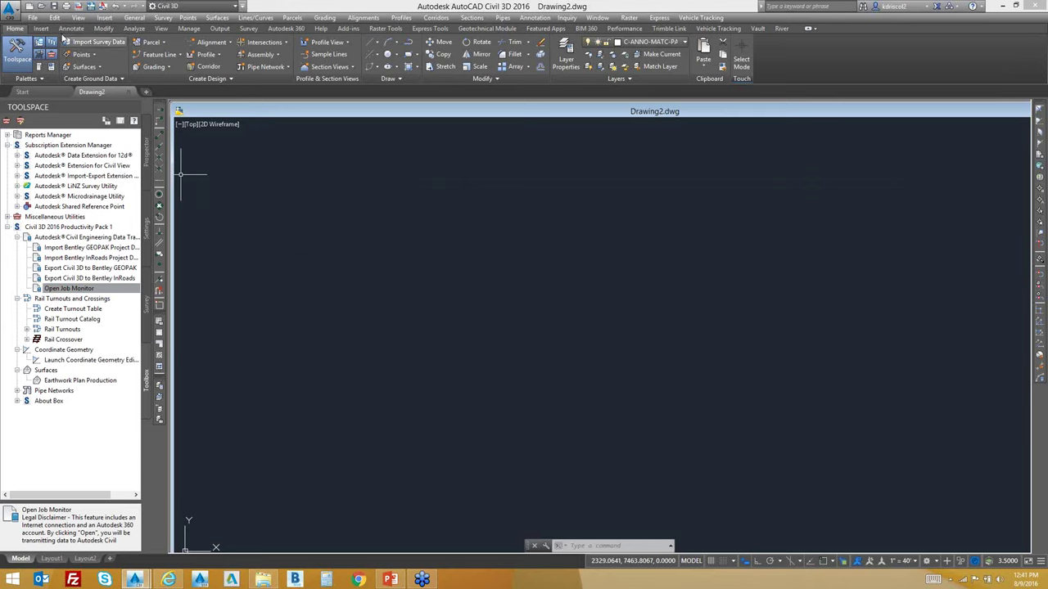
Open the Civil 3D with SSA.dwg drawing.
click(41, 5)
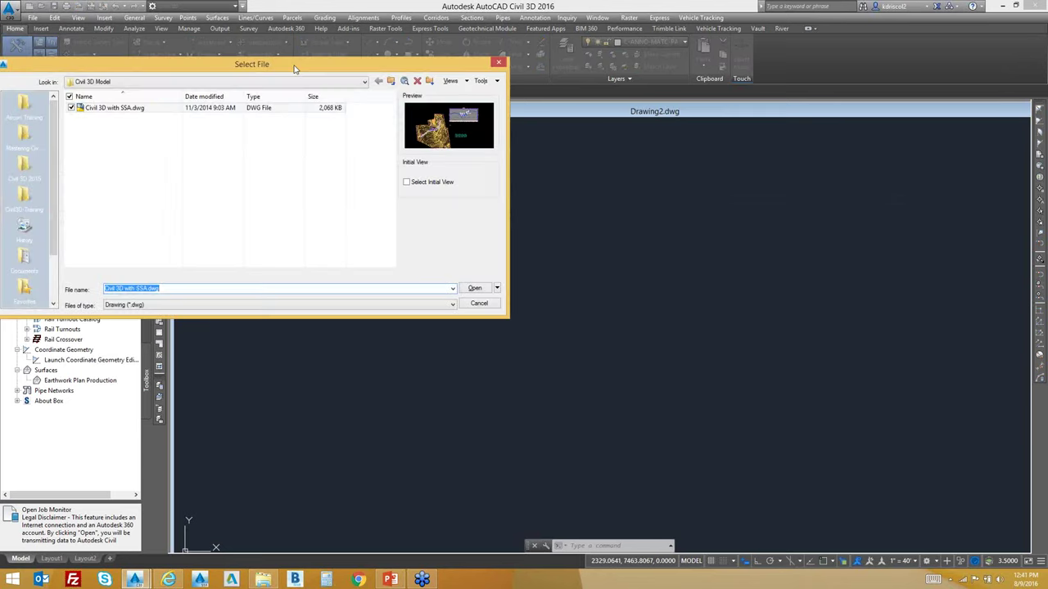
drag(304, 68, 599, 189)
click(419, 229)
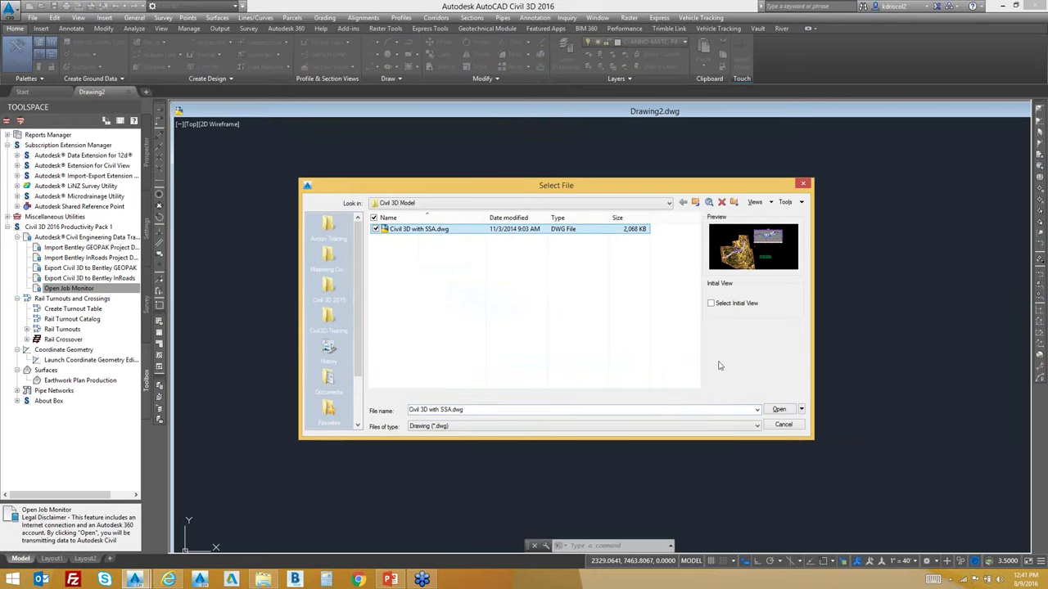
click(780, 411)
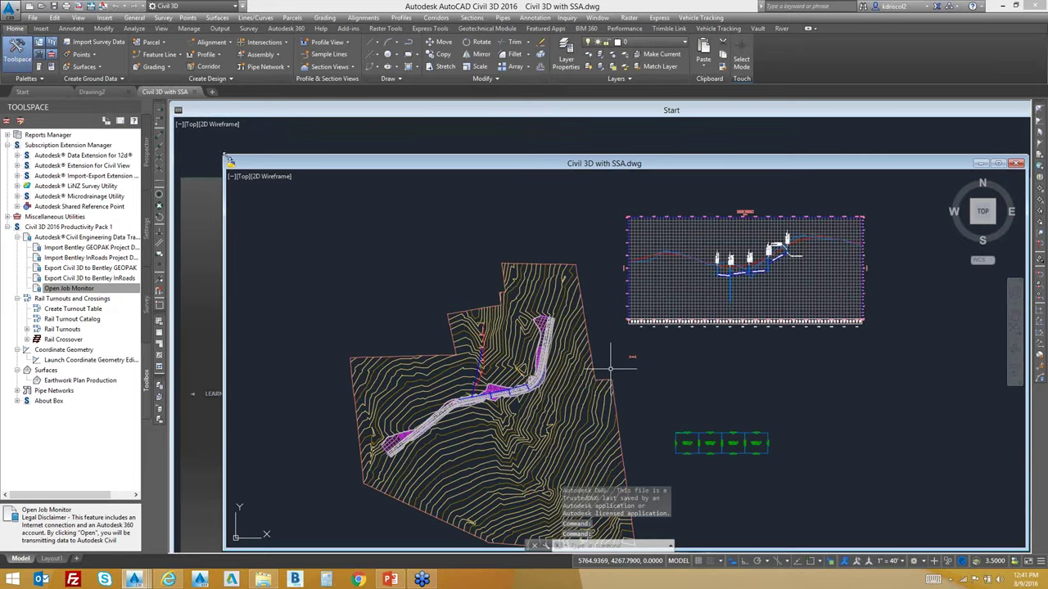
Enlarge the drawing window to fill the workspace, zoom in and select the corridor.
mouse_move(230, 161)
mouse_down()
mouse_move(204, 123)
mouse_move(172, 104)
mouse_up()
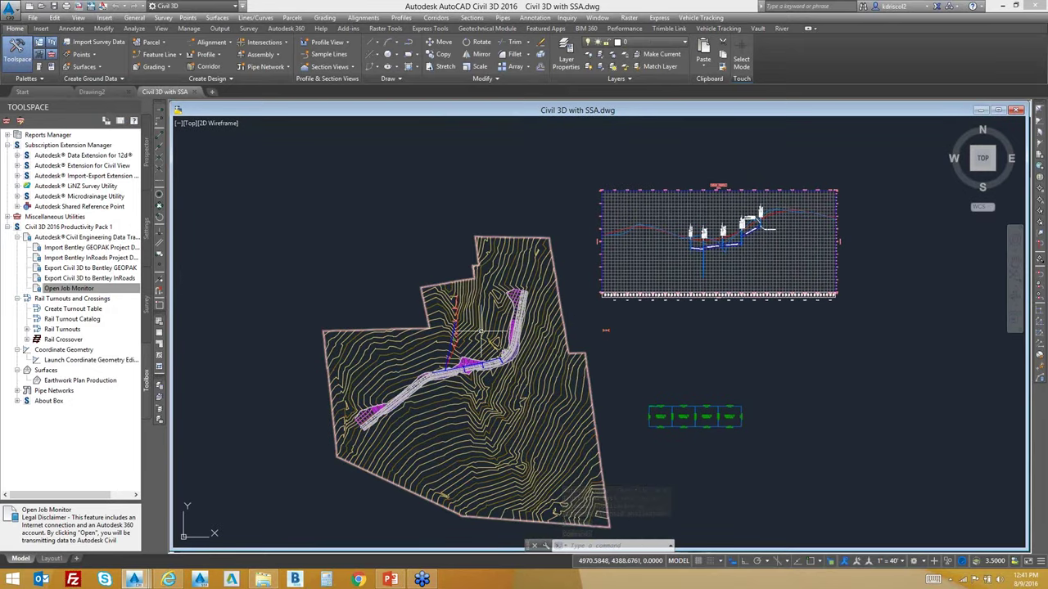
scroll(488, 350, up, 4)
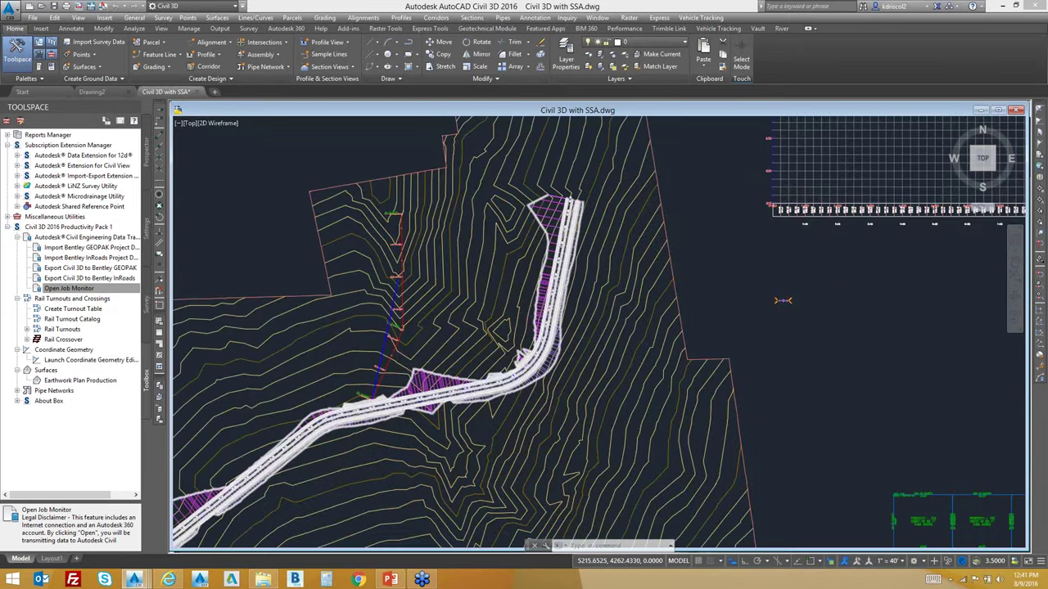
scroll(558, 368, up, 3)
click(547, 364)
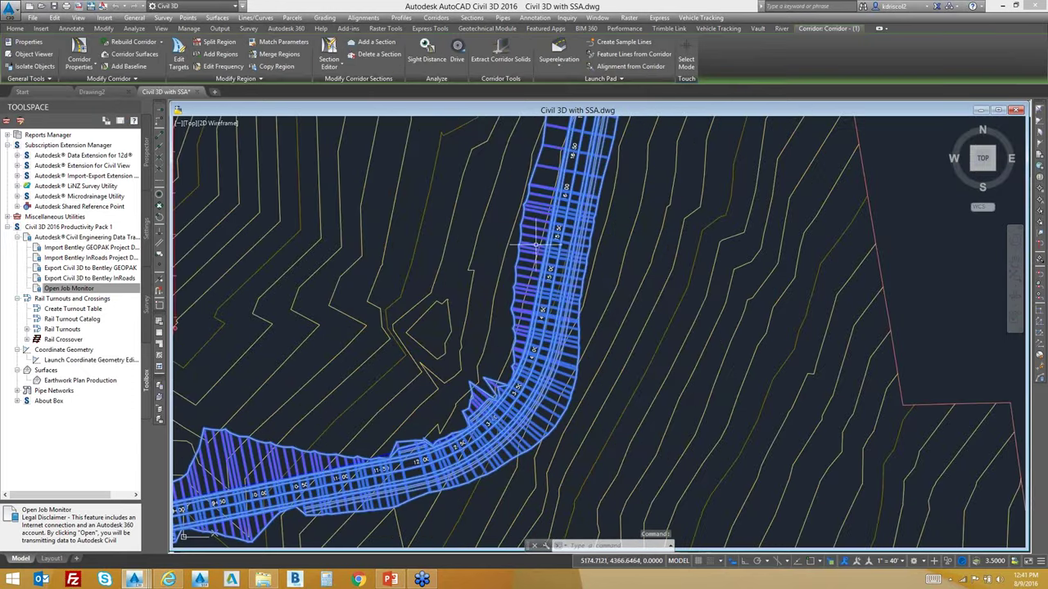
right_click(623, 280)
click(679, 461)
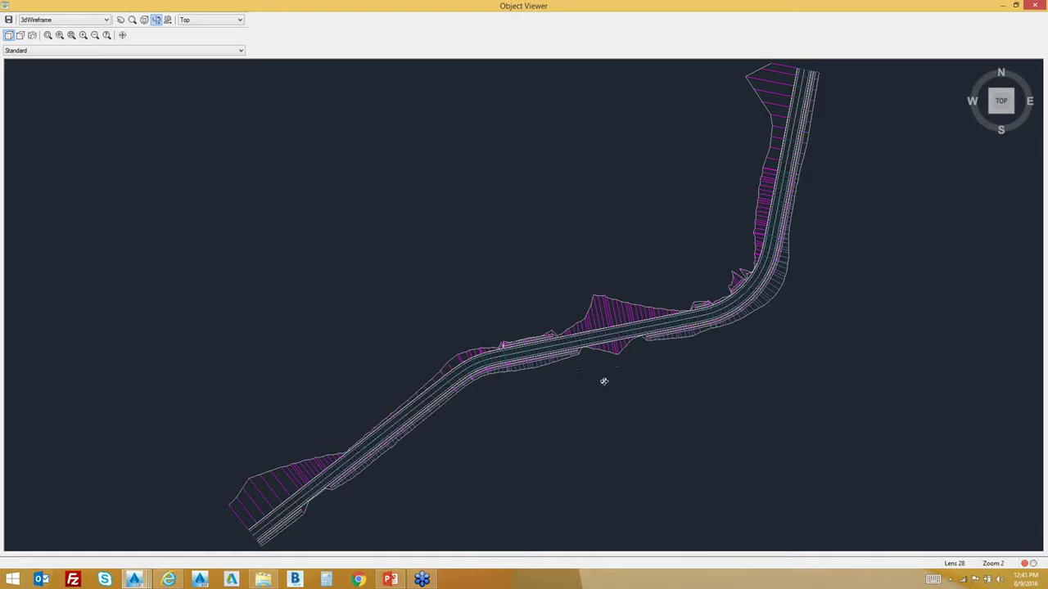
drag(604, 368, 613, 363)
drag(595, 266, 626, 200)
drag(567, 309, 636, 295)
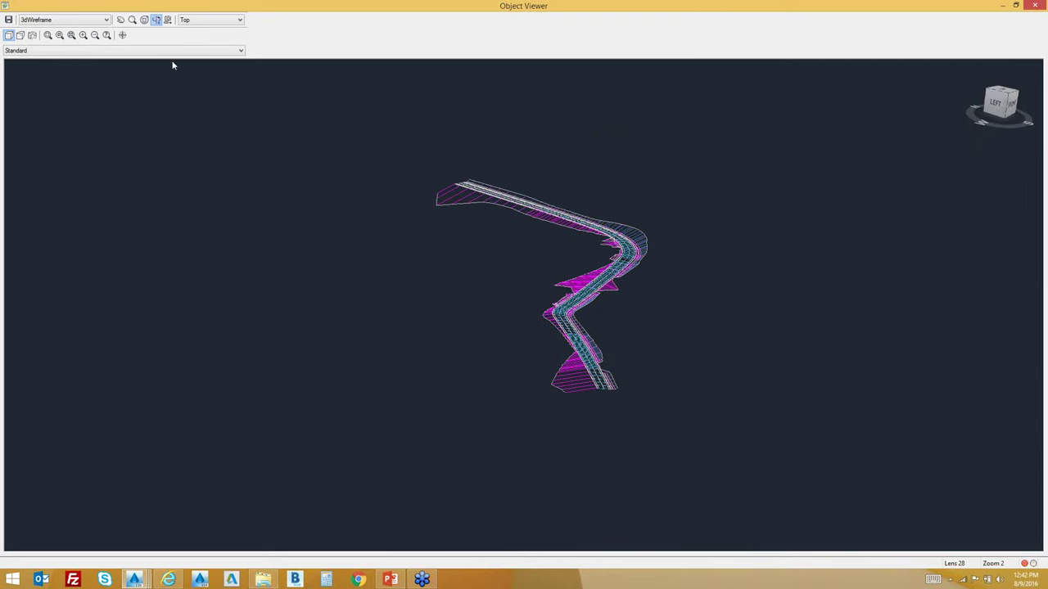
click(47, 38)
drag(557, 294, 659, 227)
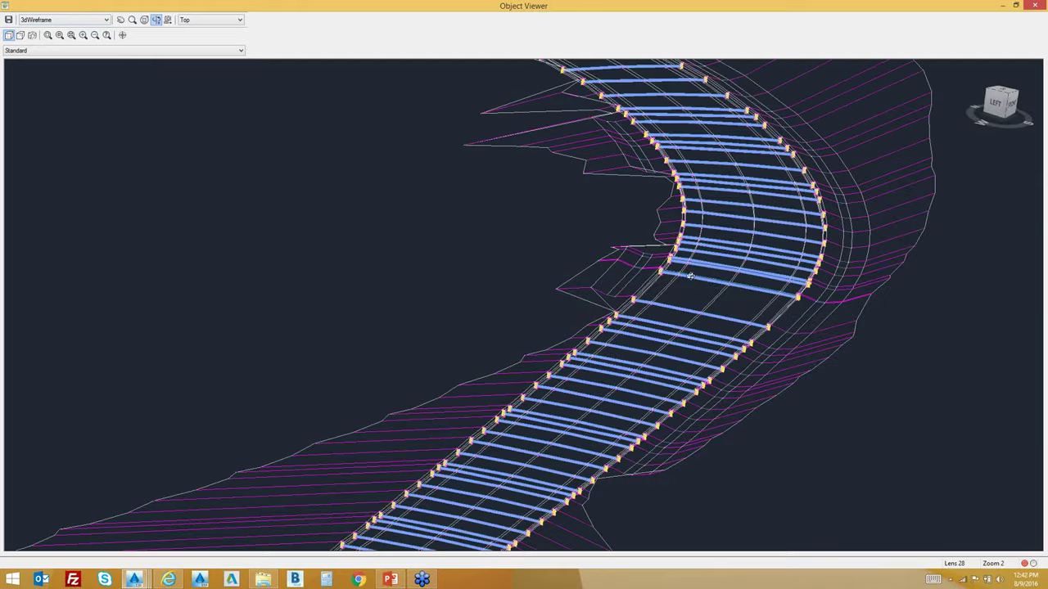
drag(689, 336, 693, 305)
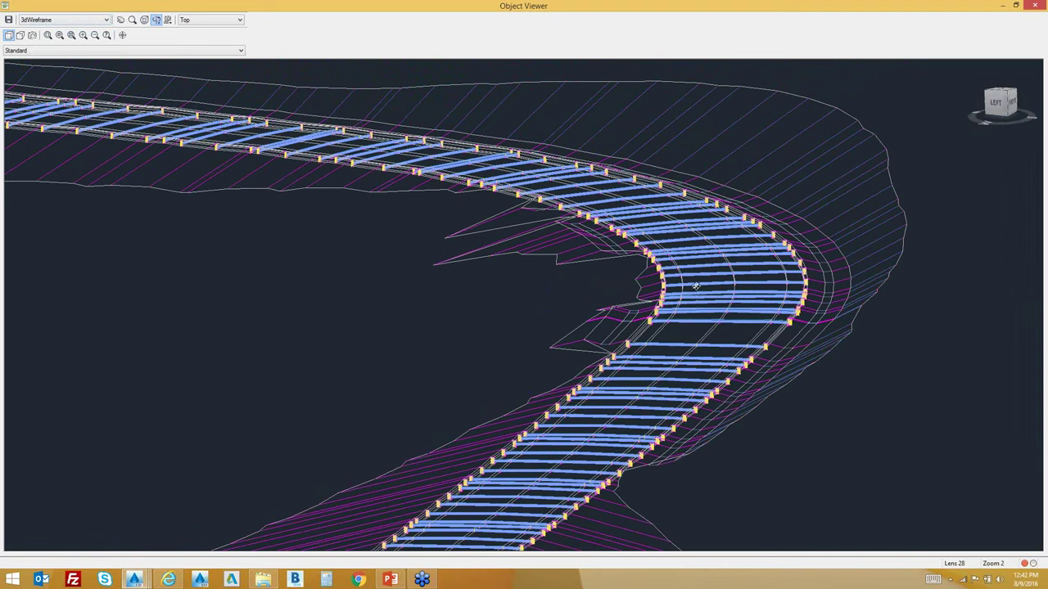
right_click(693, 284)
click(722, 293)
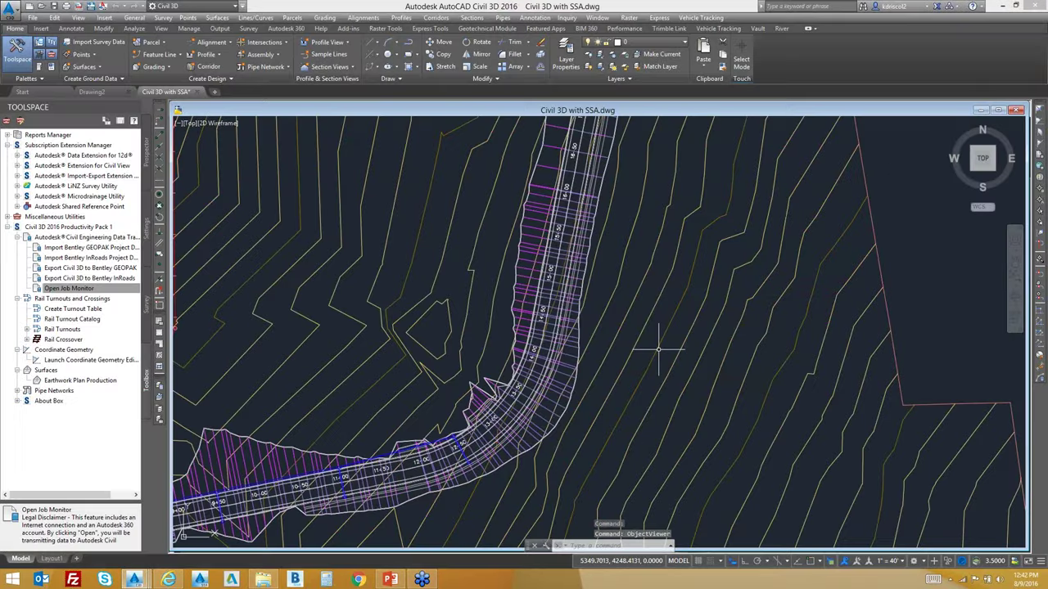
scroll(658, 350, down, 5)
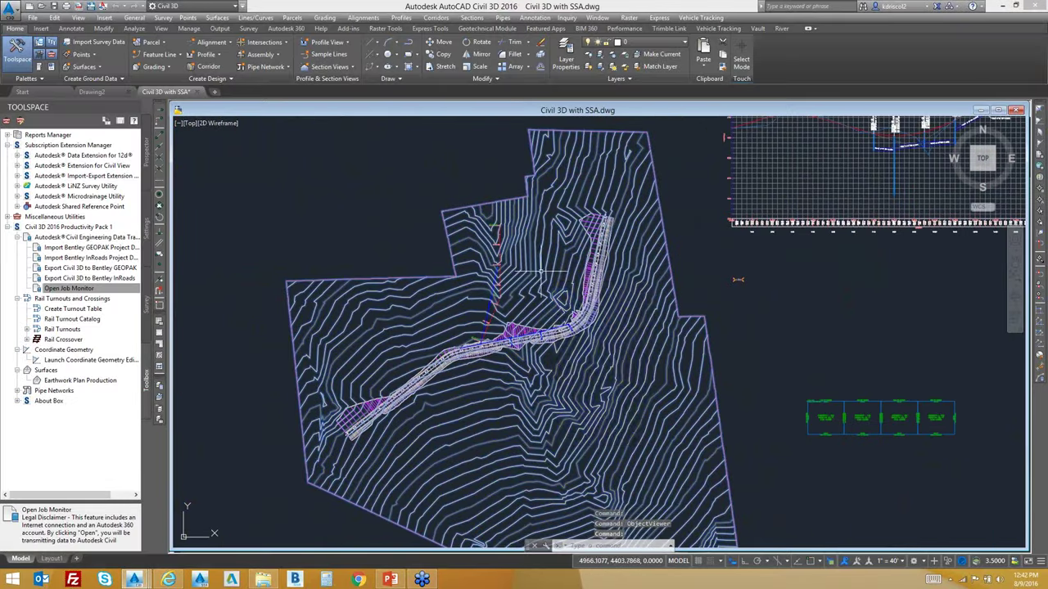
click(557, 370)
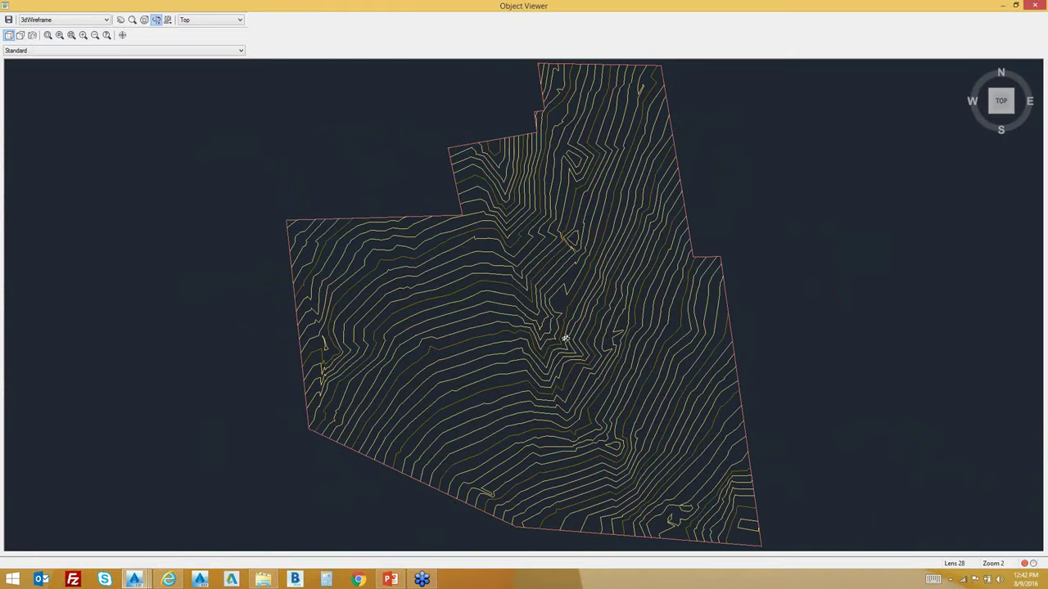
mouse_move(565, 339)
mouse_down()
mouse_move(535, 355)
mouse_move(545, 316)
mouse_move(581, 321)
mouse_move(567, 328)
mouse_up()
click(243, 19)
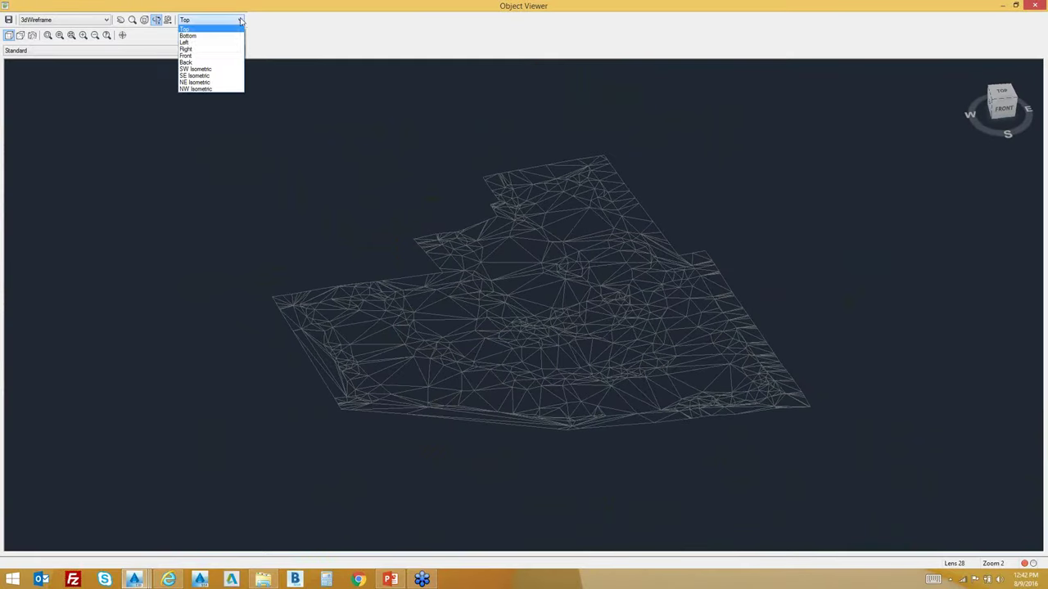
click(272, 20)
click(106, 19)
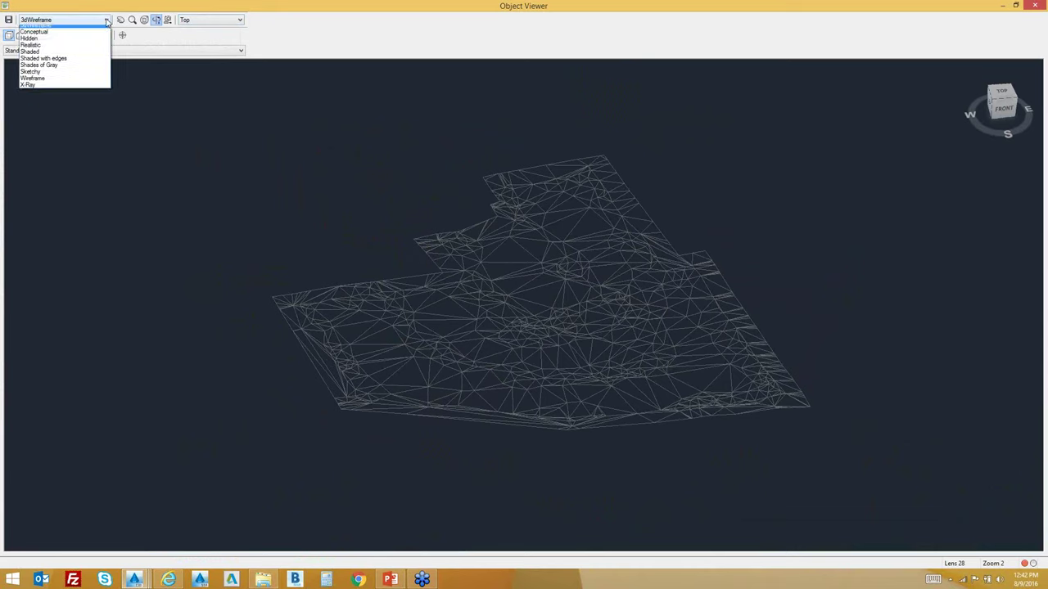
click(59, 43)
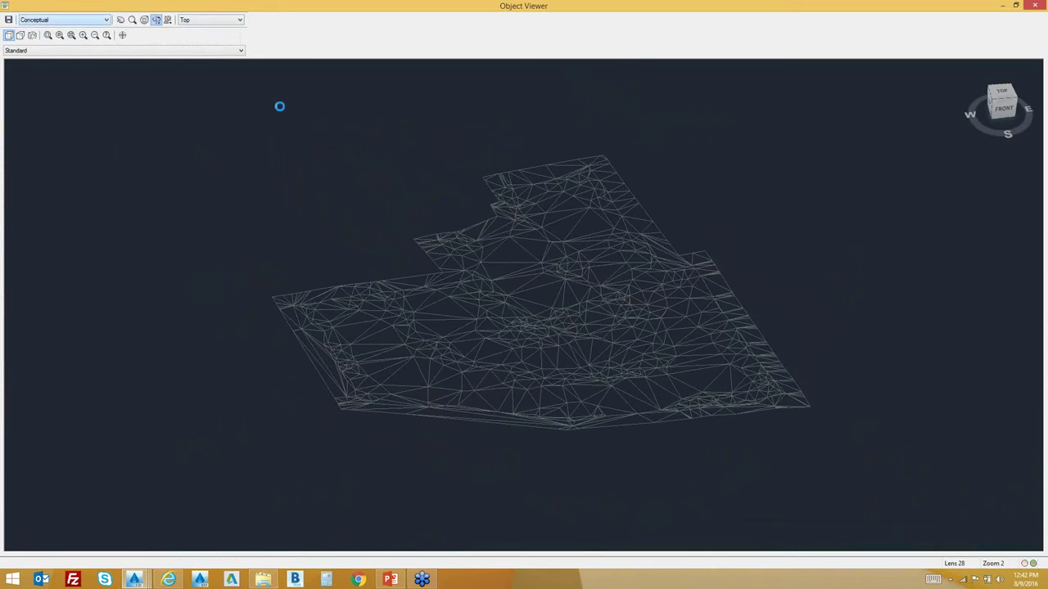
mouse_move(551, 363)
mouse_down()
mouse_move(545, 294)
mouse_move(508, 326)
mouse_move(517, 346)
mouse_move(458, 307)
mouse_move(583, 318)
mouse_up()
right_click(564, 269)
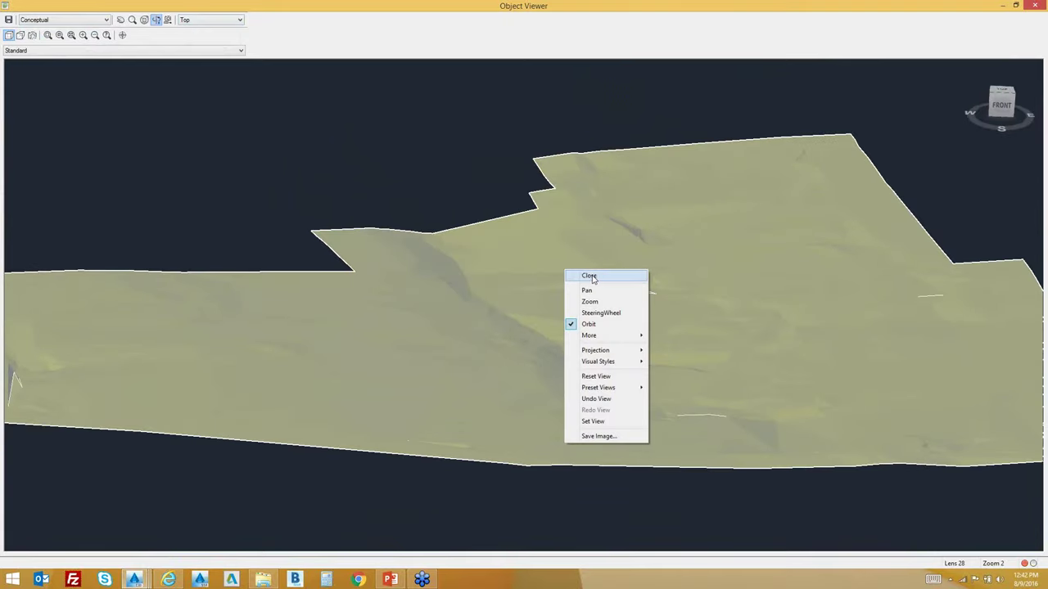
click(592, 277)
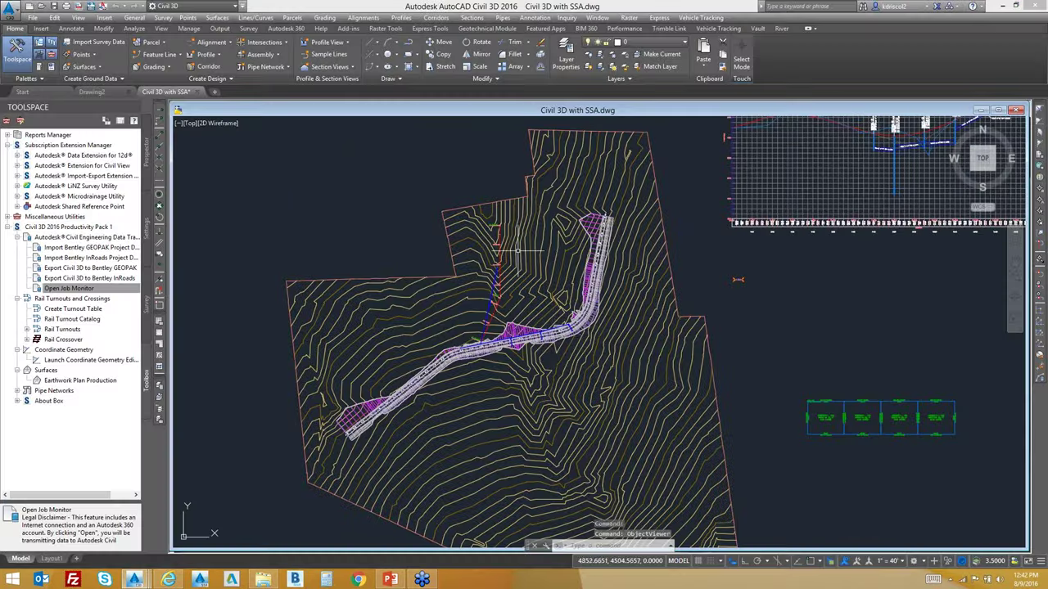
Select the structure and long pipe near station 11+00, framing stations 10+50 to 13+50.
scroll(550, 336, up, 2)
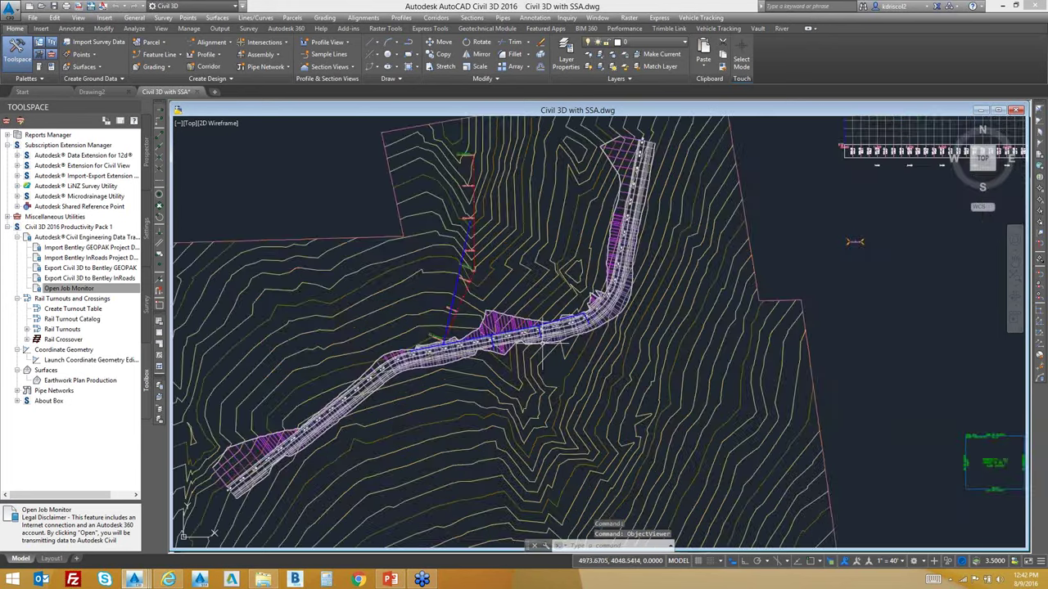
scroll(544, 346, up, 5)
click(531, 220)
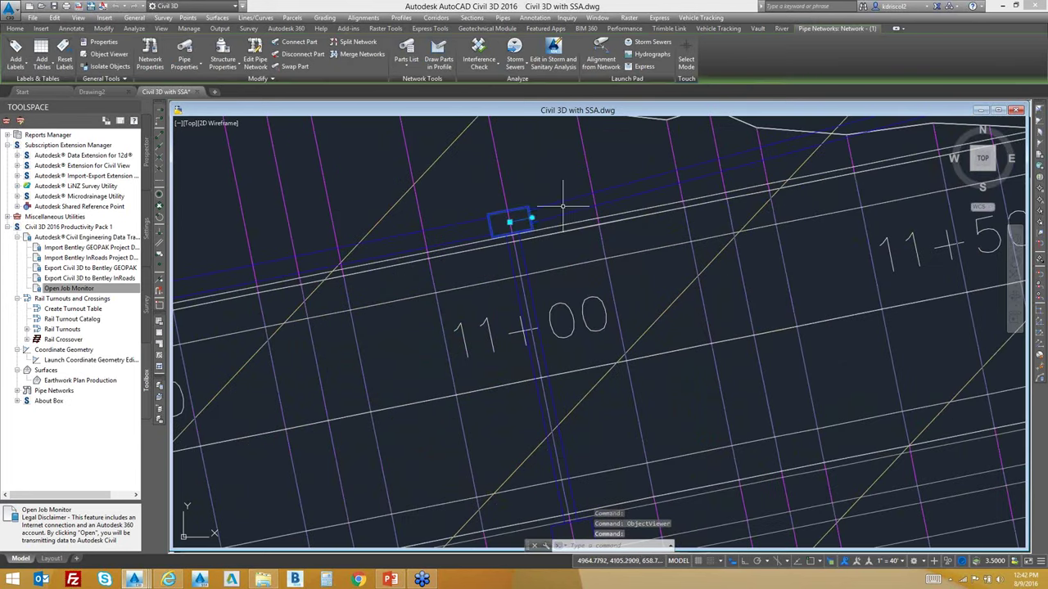
click(562, 205)
scroll(602, 264, down, 2)
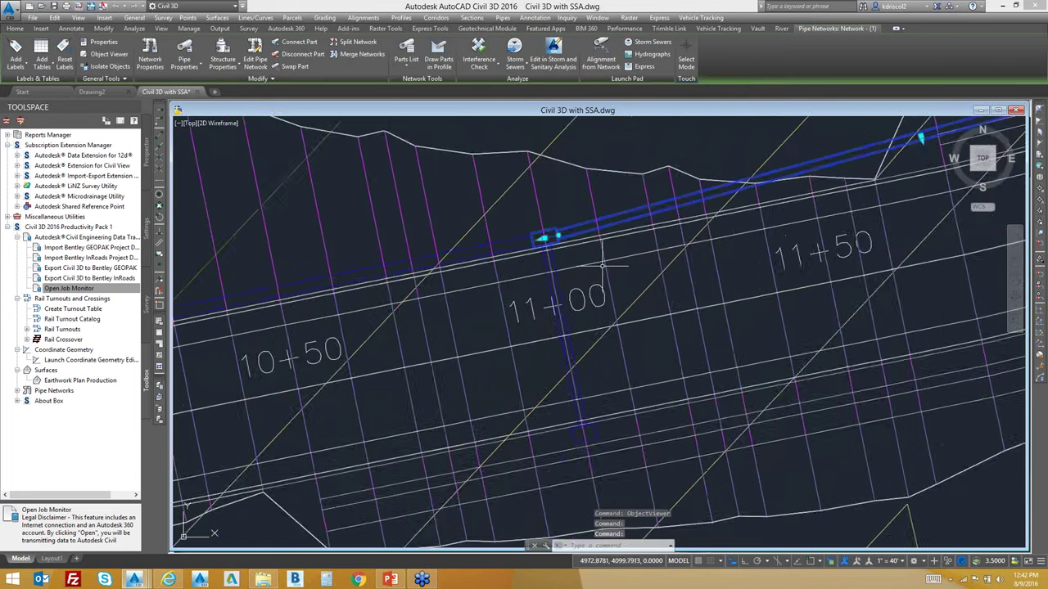
scroll(602, 263, down, 3)
middle_drag(918, 231, 651, 307)
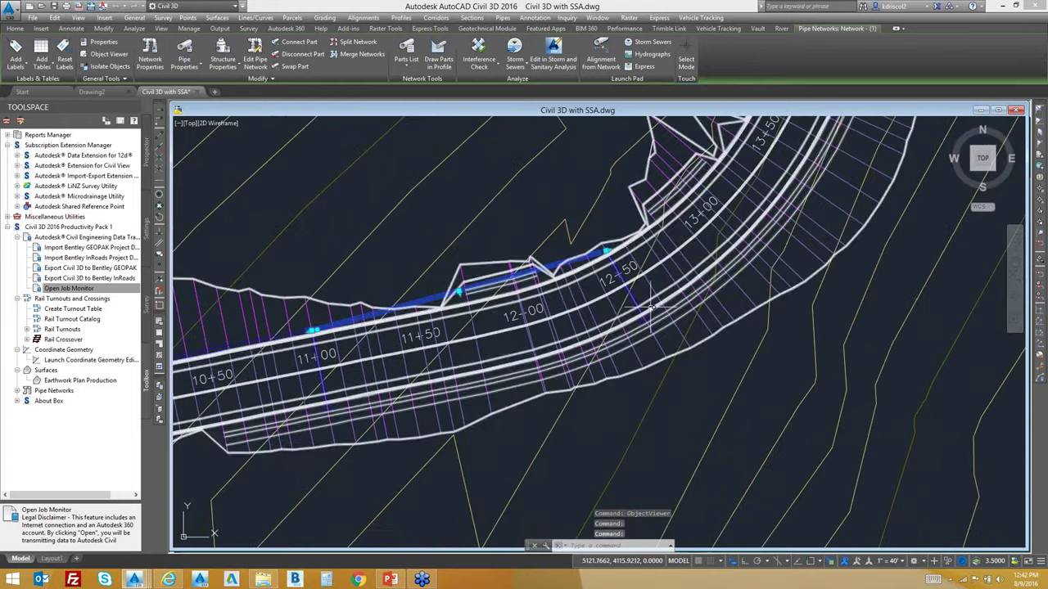
scroll(651, 307, up, 5)
Select all similar pipe network parts, review them with the contours, then deselect.
right_click(586, 262)
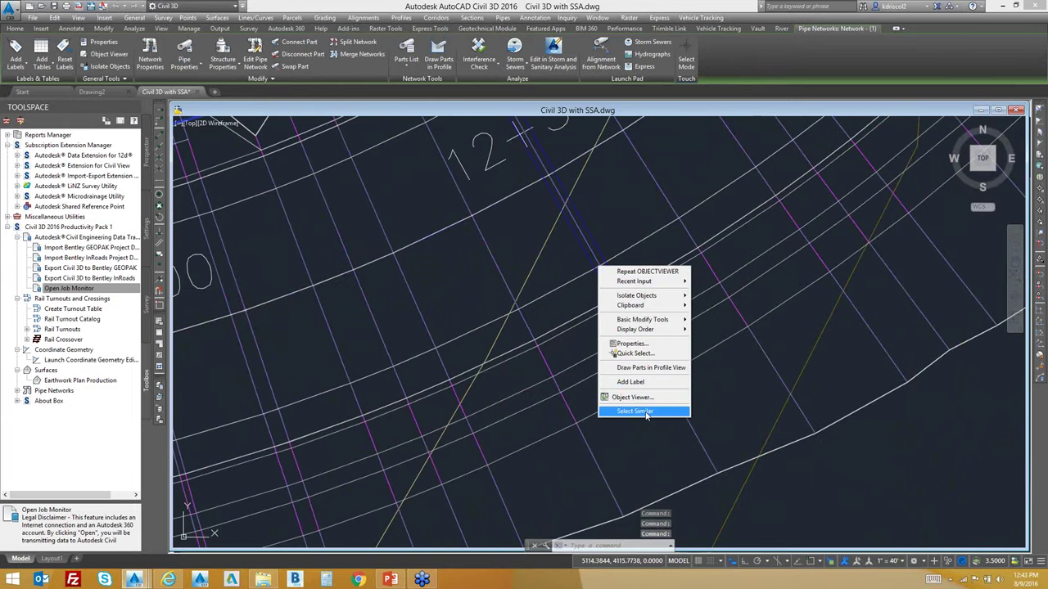
click(645, 411)
scroll(459, 360, down, 4)
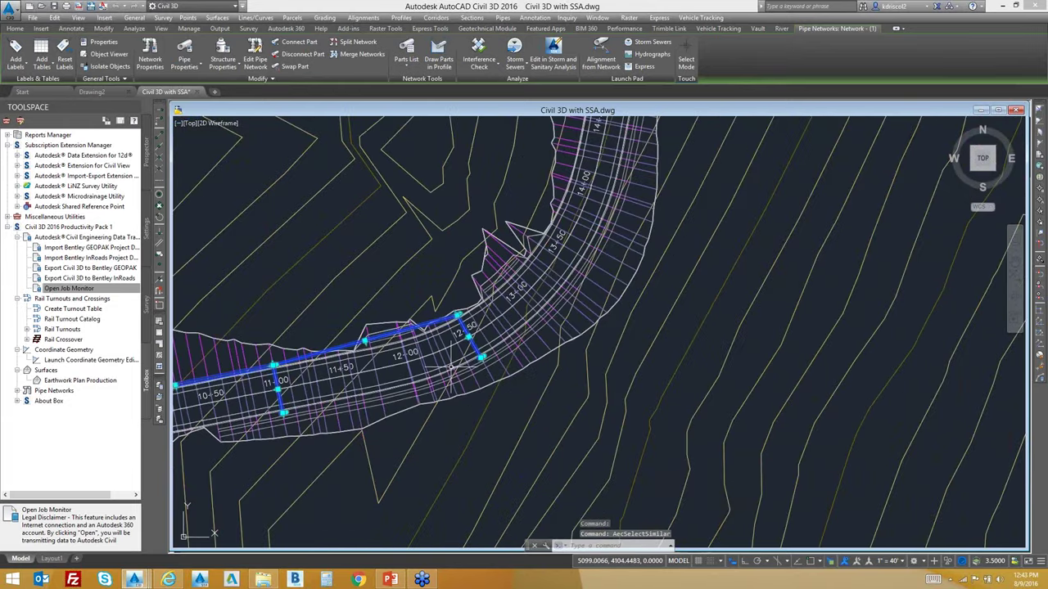
scroll(451, 366, down, 3)
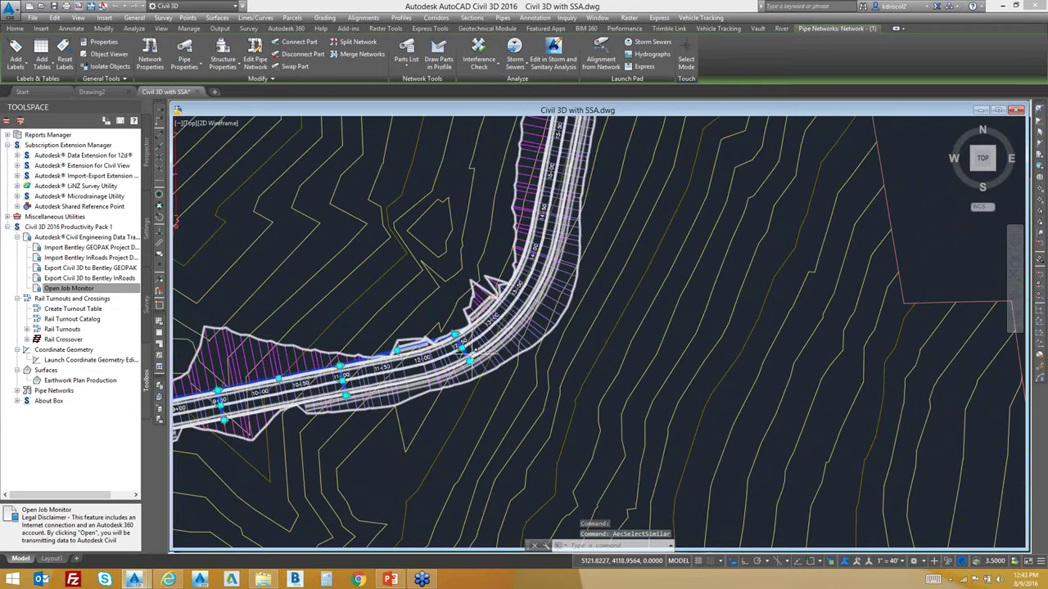
middle_drag(473, 351, 815, 320)
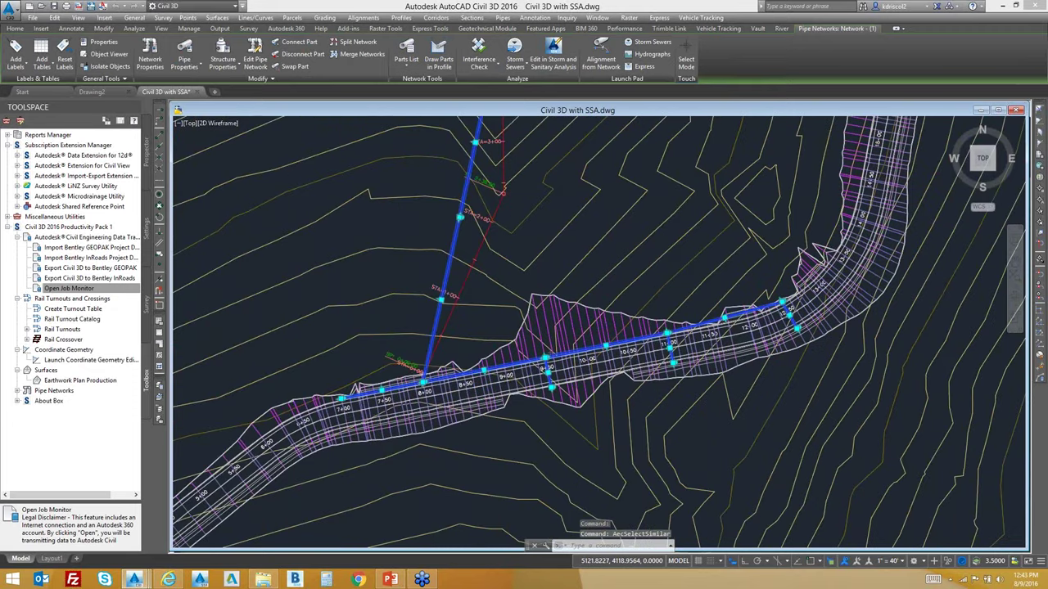
middle_drag(626, 251, 602, 363)
key(Escape)
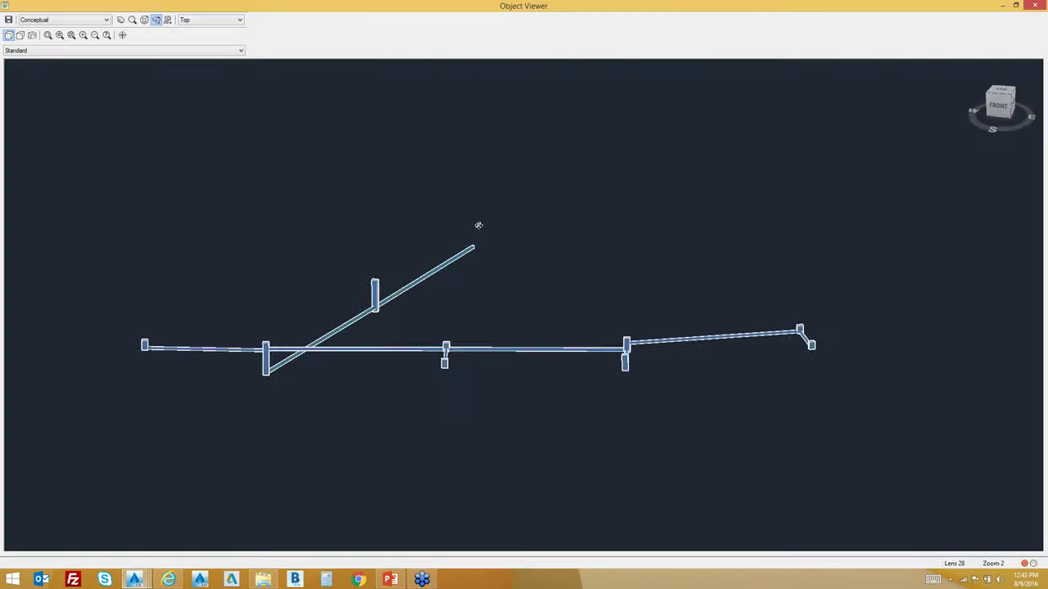
Orbit the pipe network to another side and close the Object Viewer.
scroll(526, 318, up, 5)
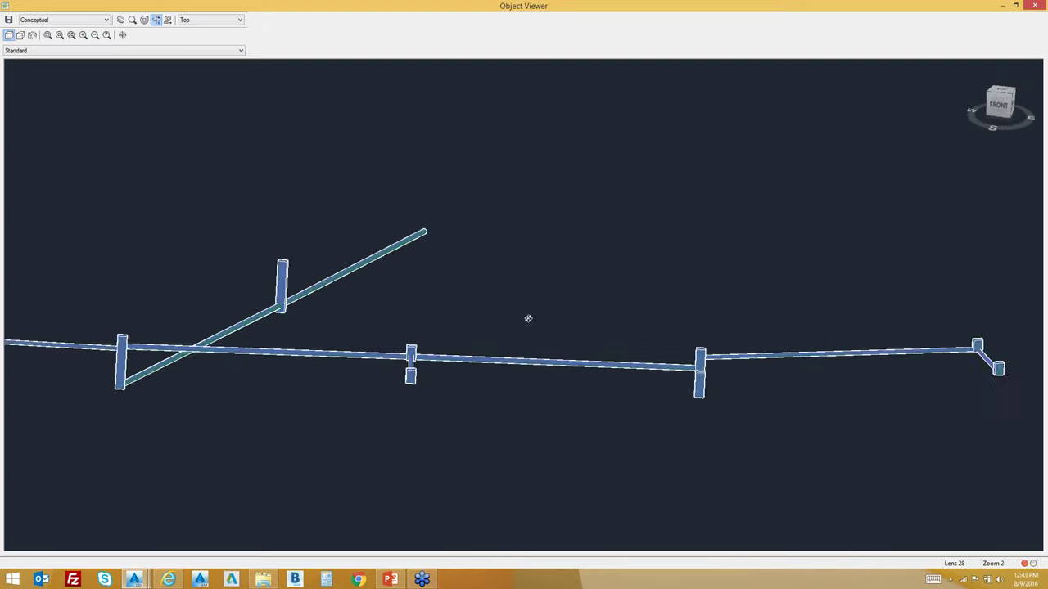
drag(594, 325, 565, 325)
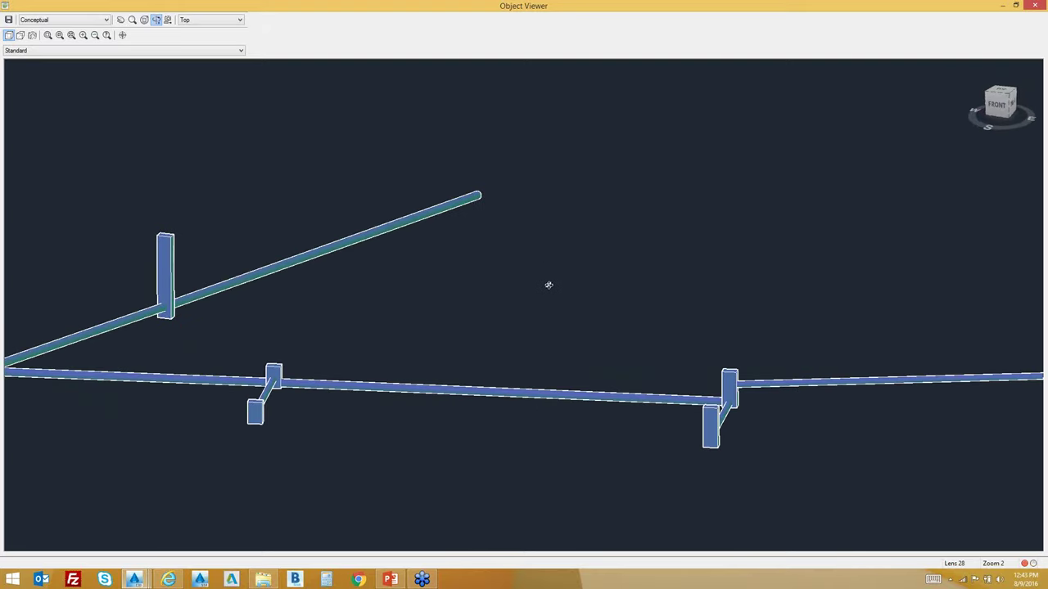
right_click(550, 269)
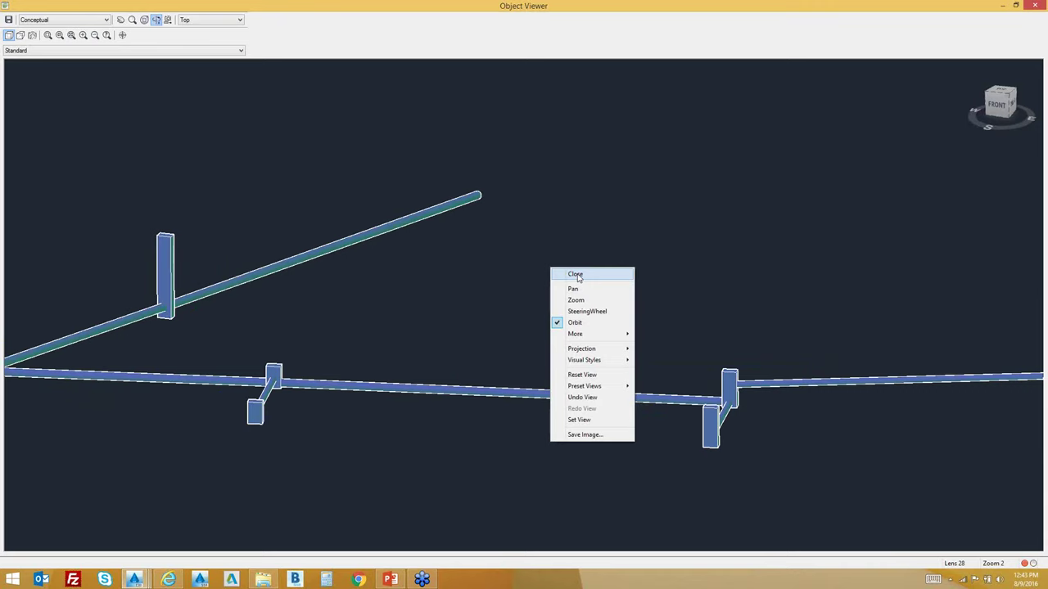
click(577, 274)
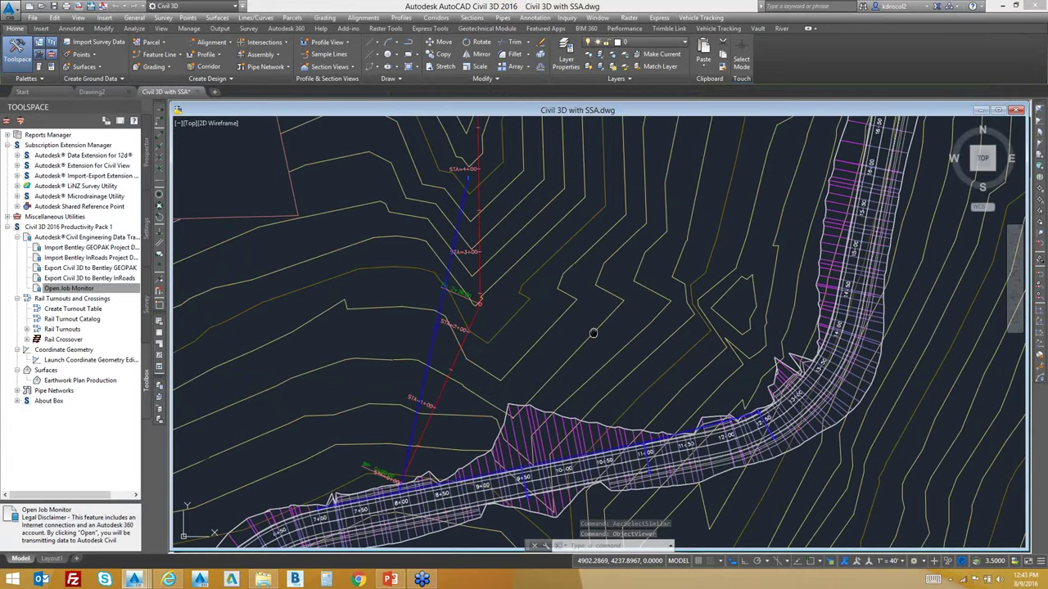
Select the road corridor and look it over in plan.
middle_drag(593, 333, 577, 250)
scroll(692, 364, down, 5)
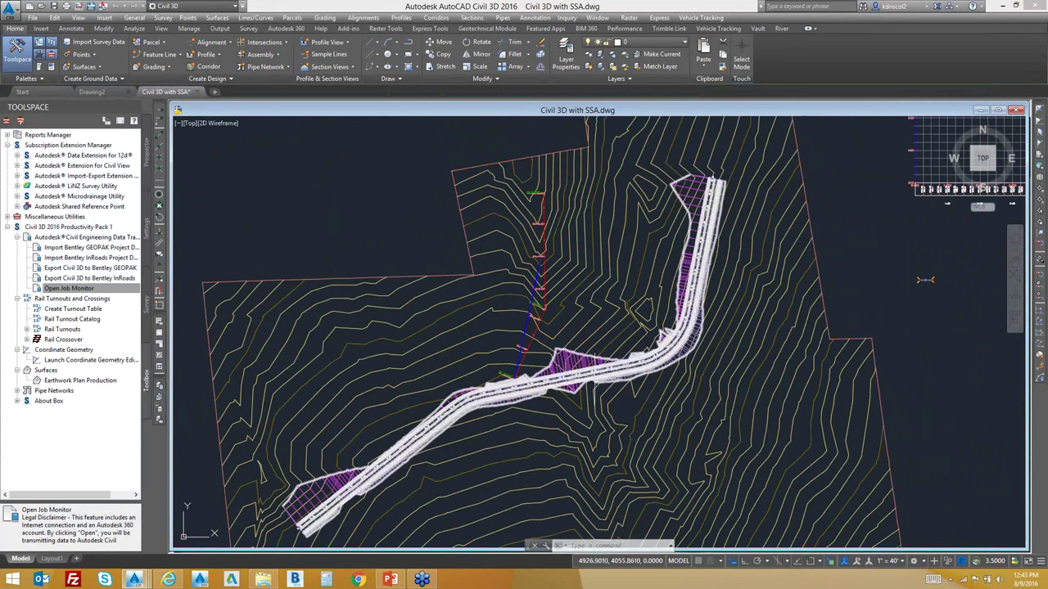
click(584, 362)
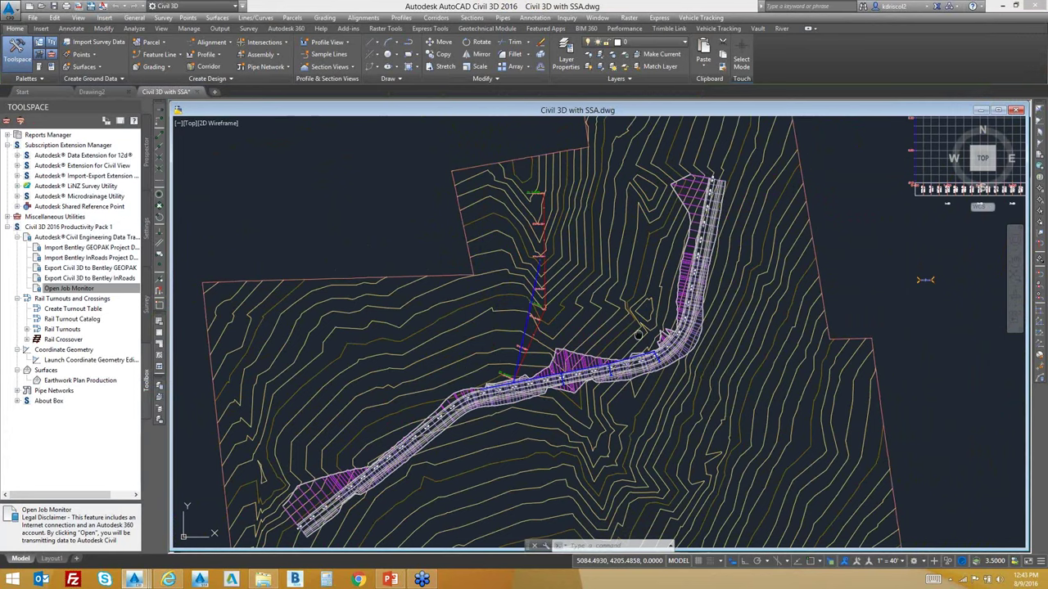
middle_drag(638, 335, 631, 338)
scroll(630, 337, up, 10)
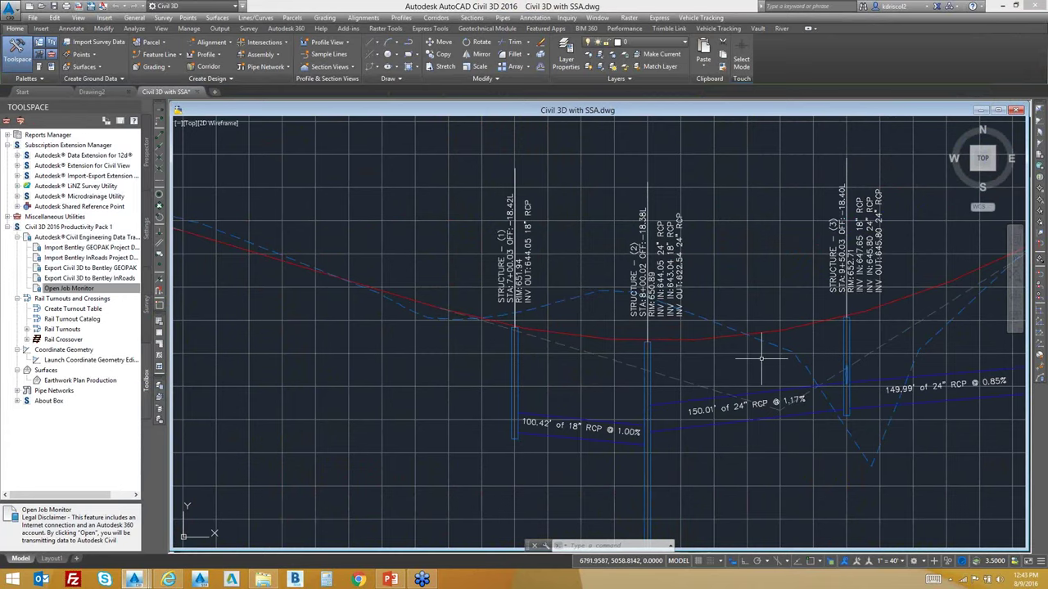
Survey the ROAD1 profile view, parcels and whole site, and select Civil Engineering Data Translator.
scroll(757, 357, down, 6)
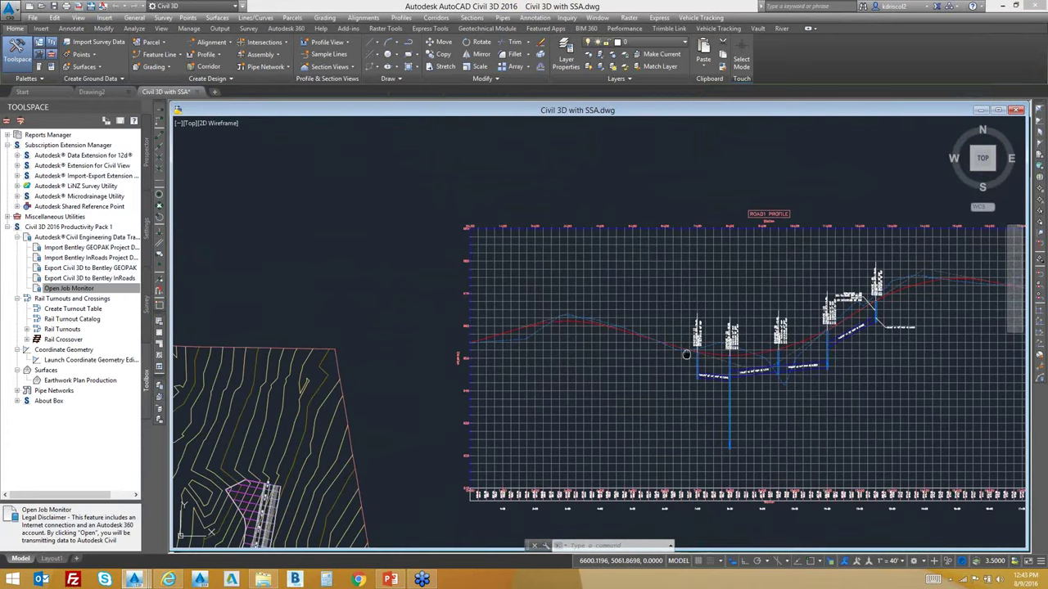
middle_drag(732, 364, 654, 314)
scroll(614, 324, down, 5)
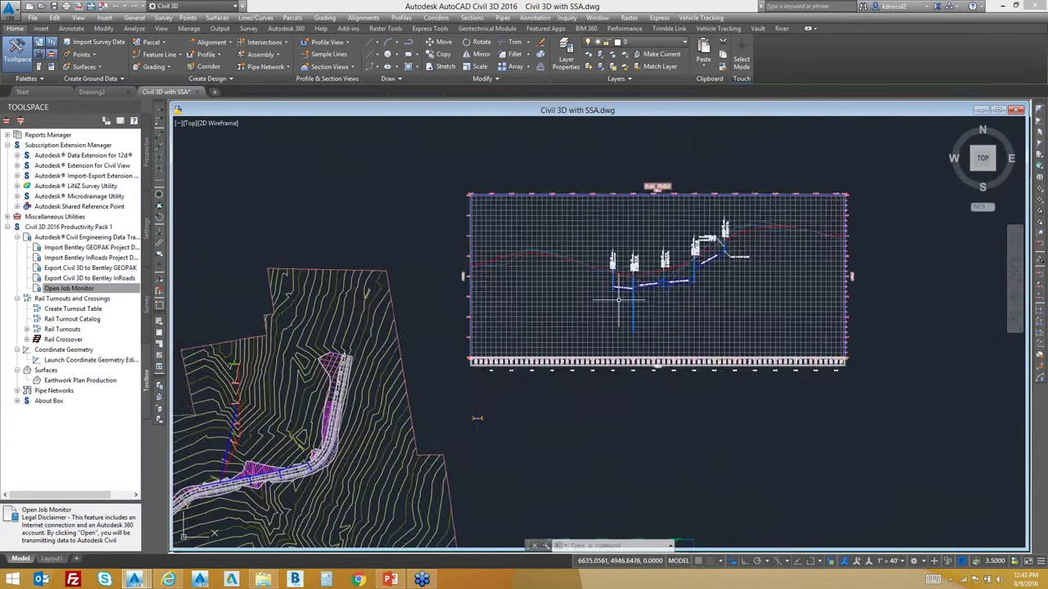
scroll(697, 300, up, 8)
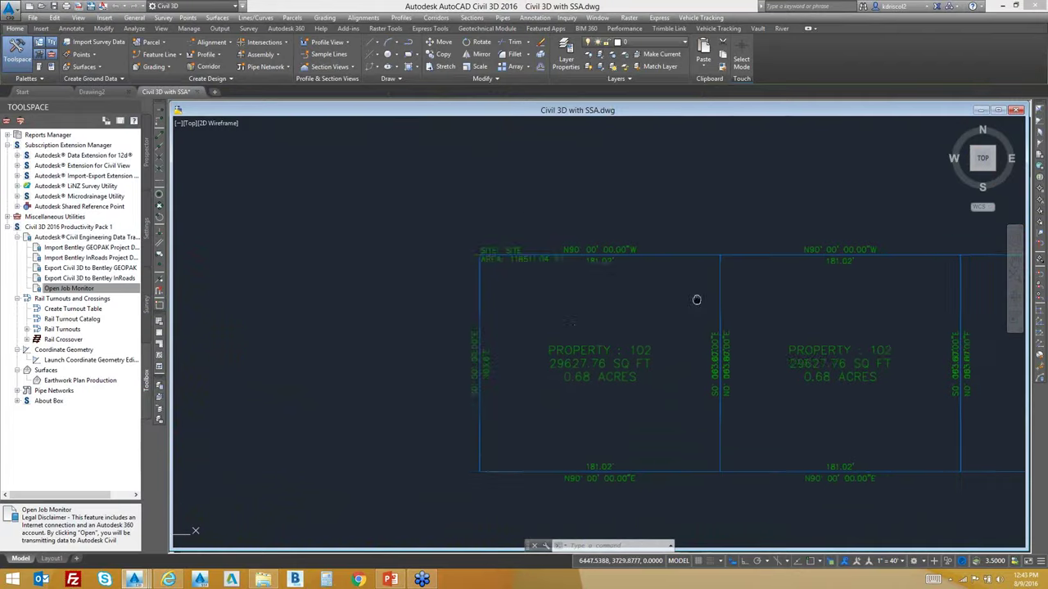
scroll(615, 304, down, 2)
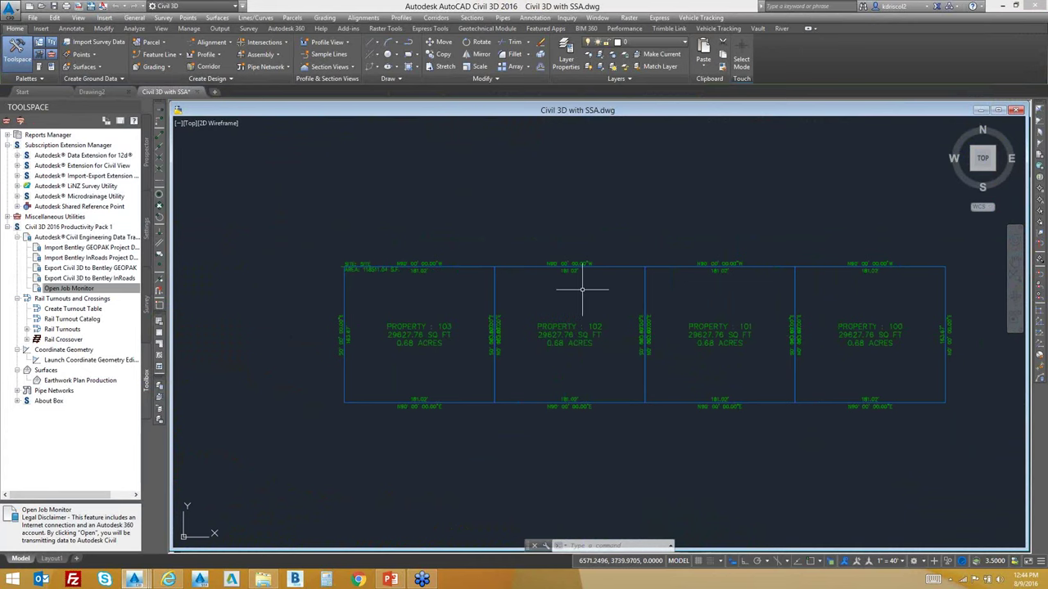
scroll(579, 292, down, 4)
scroll(579, 292, down, 6)
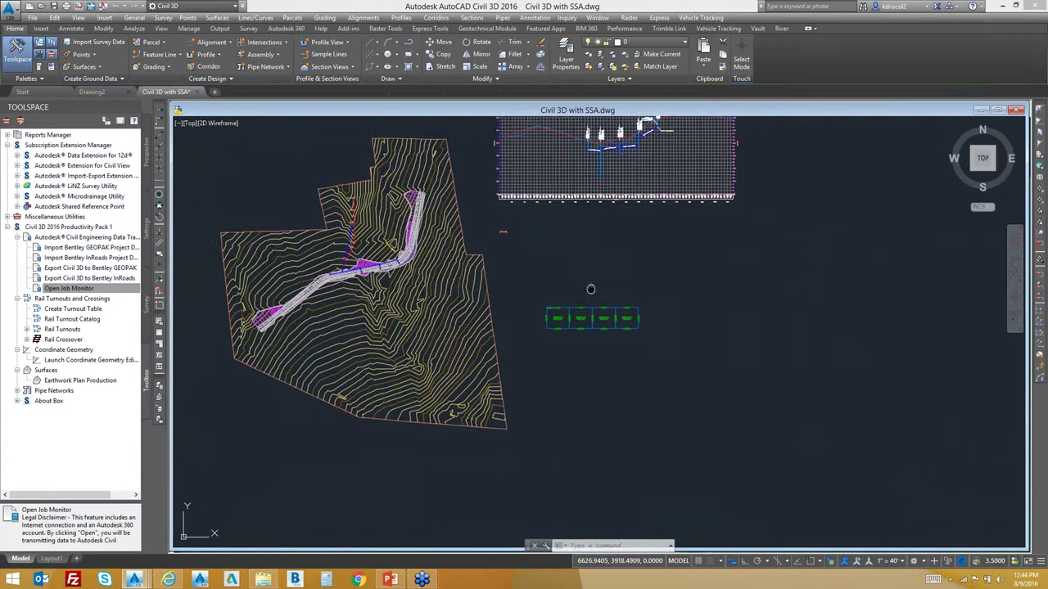
scroll(606, 311, up, 3)
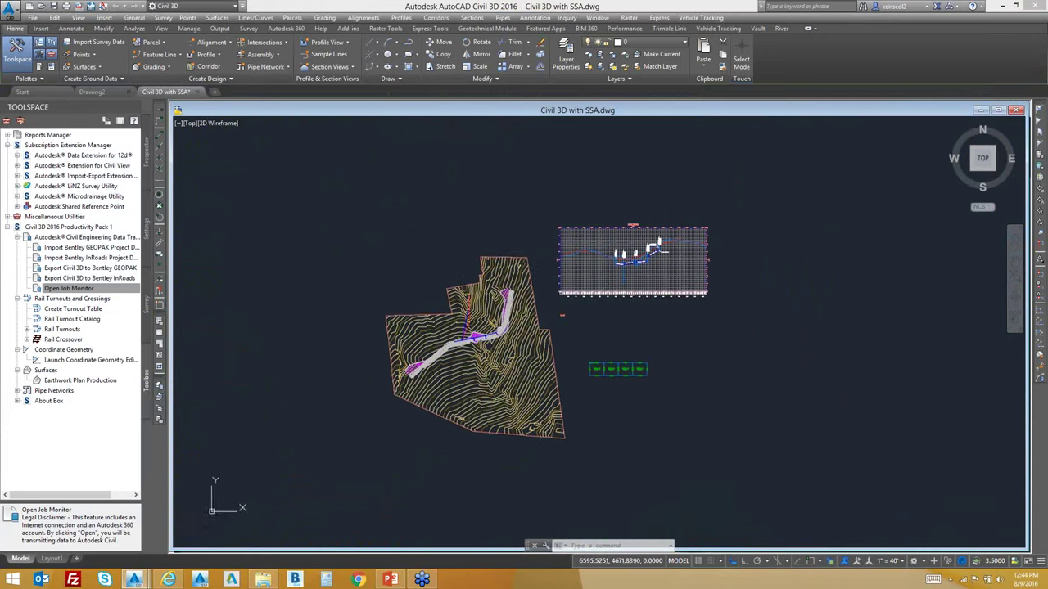
middle_drag(616, 298, 619, 266)
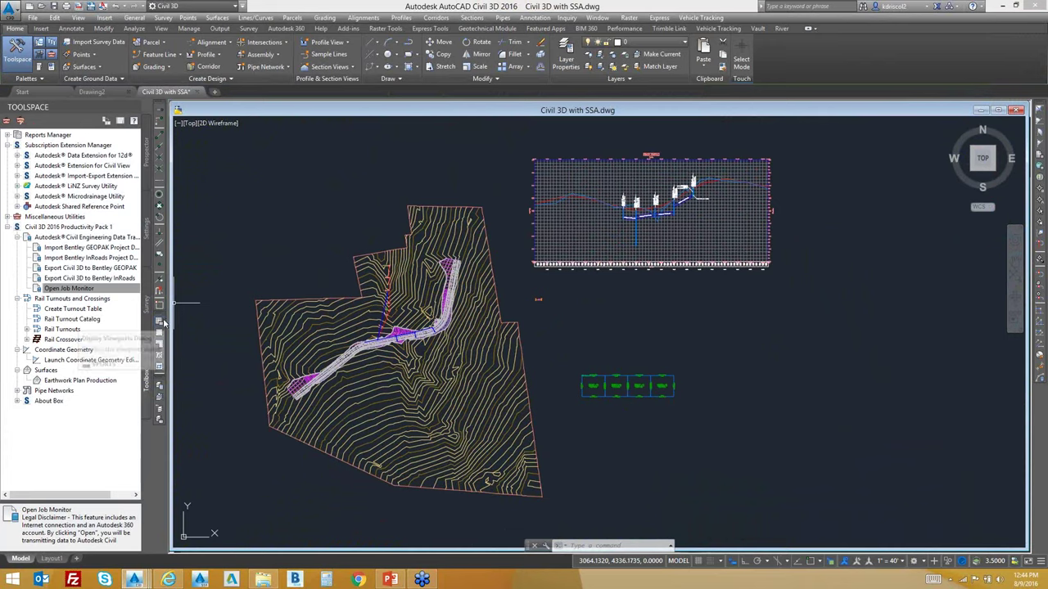
click(106, 237)
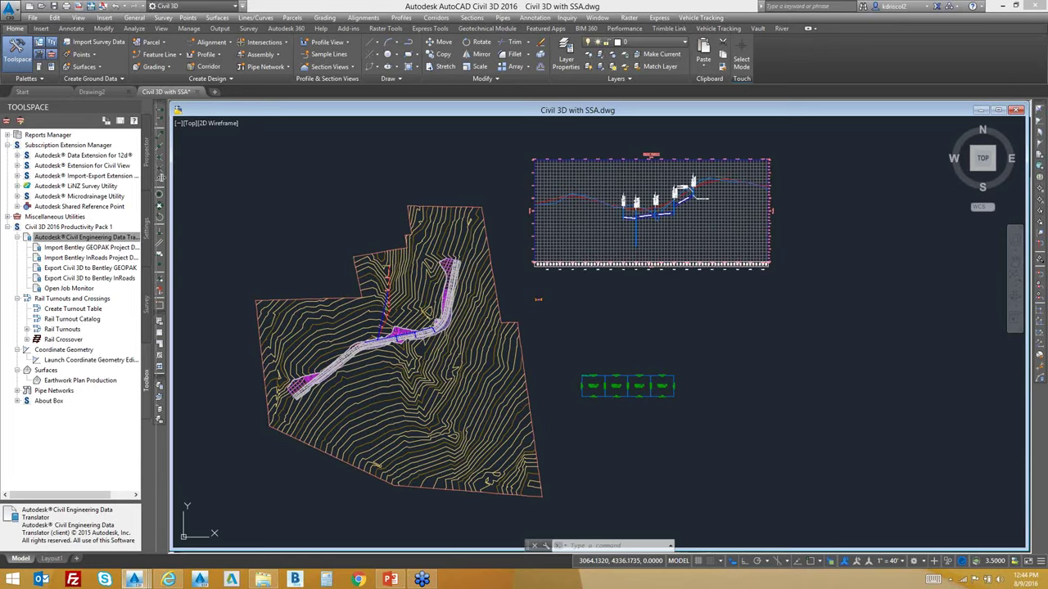
Widen the tool list and show the Export Civil 3D to Bentley GEOPAK actions without running it.
drag(157, 179, 191, 179)
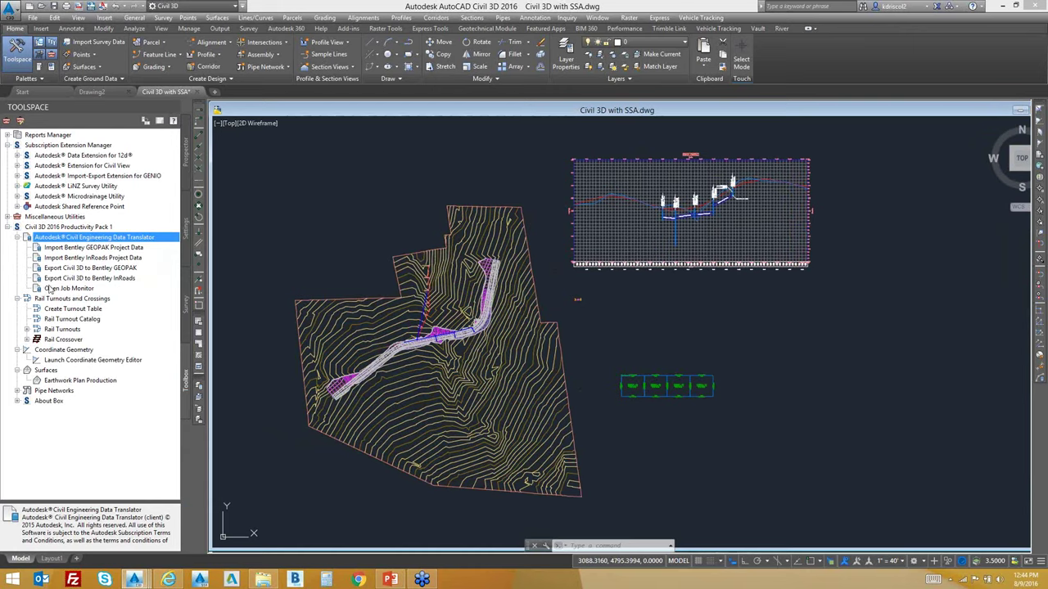
click(77, 269)
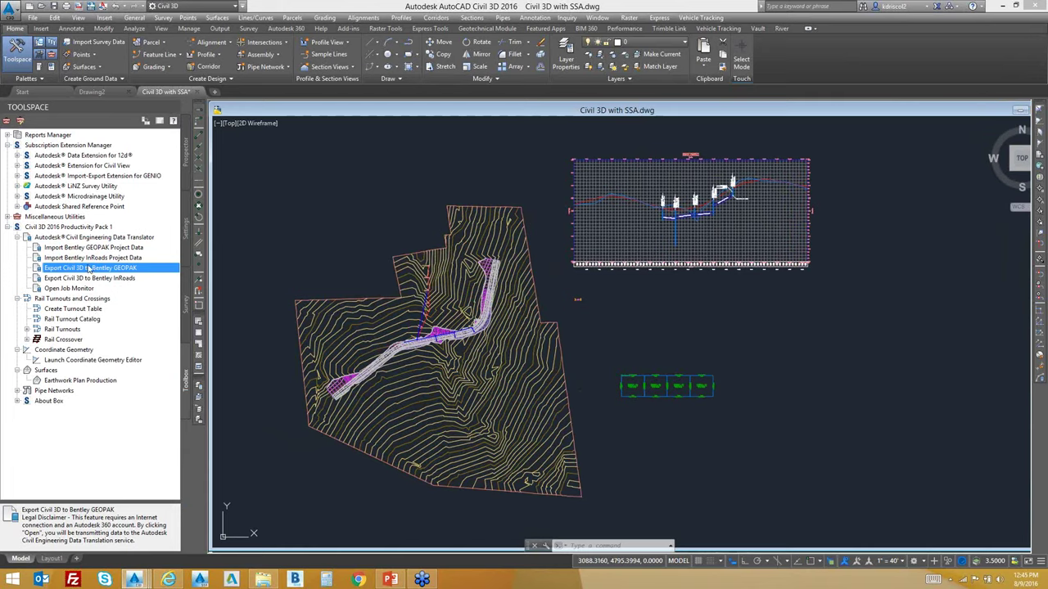
right_click(96, 270)
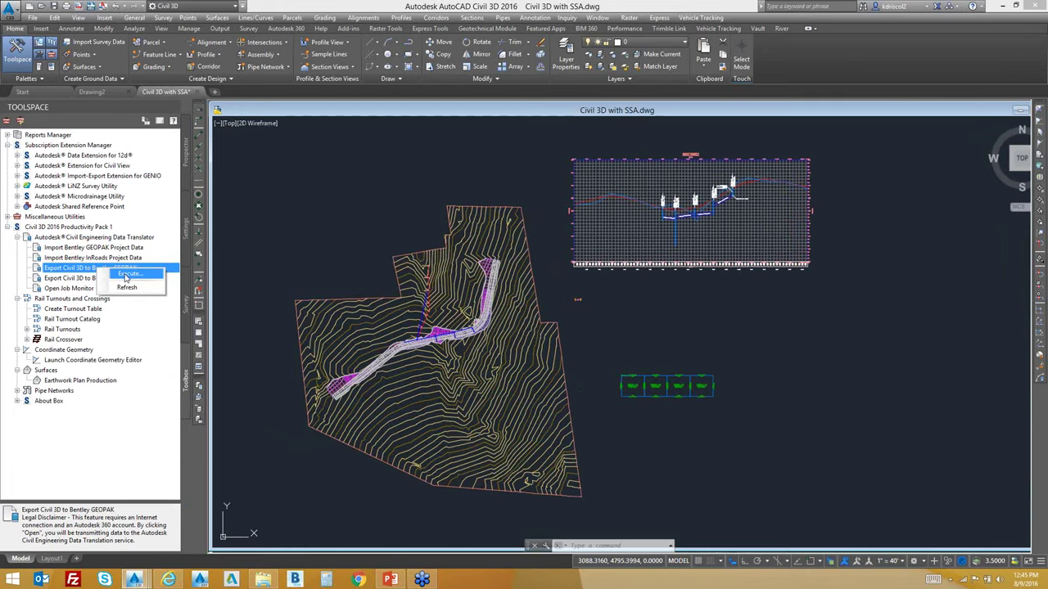
click(127, 274)
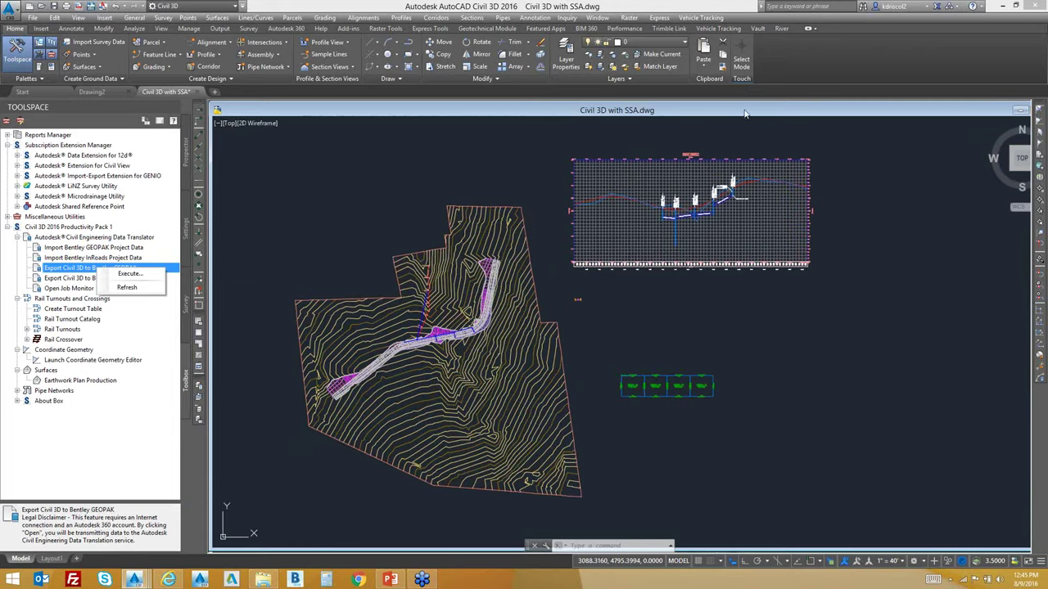
Restore the drawing window and close Civil 3D with SSA.dwg, discarding changes.
drag(743, 114, 515, 118)
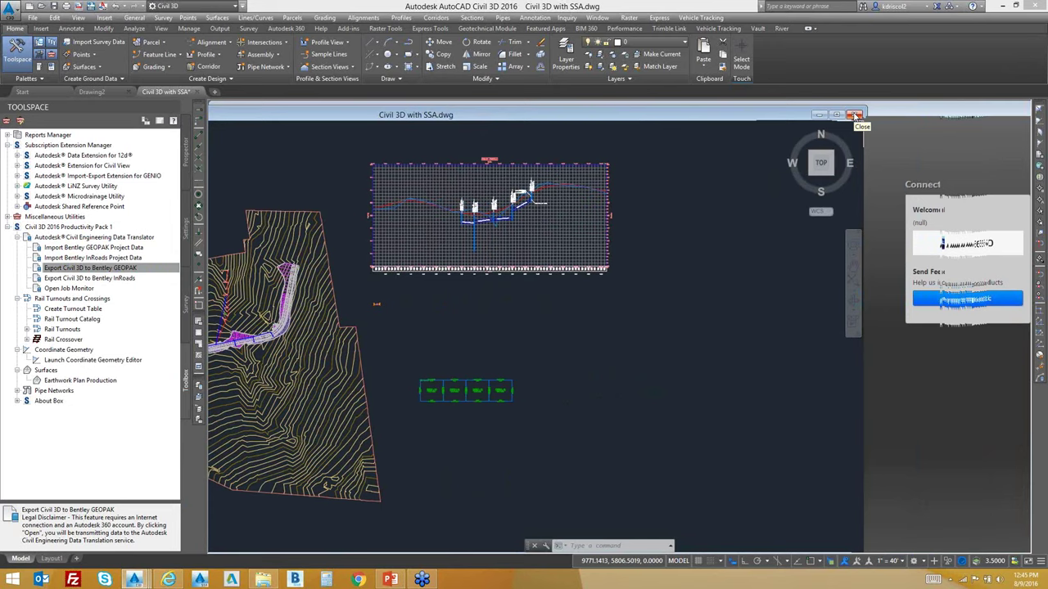
click(856, 115)
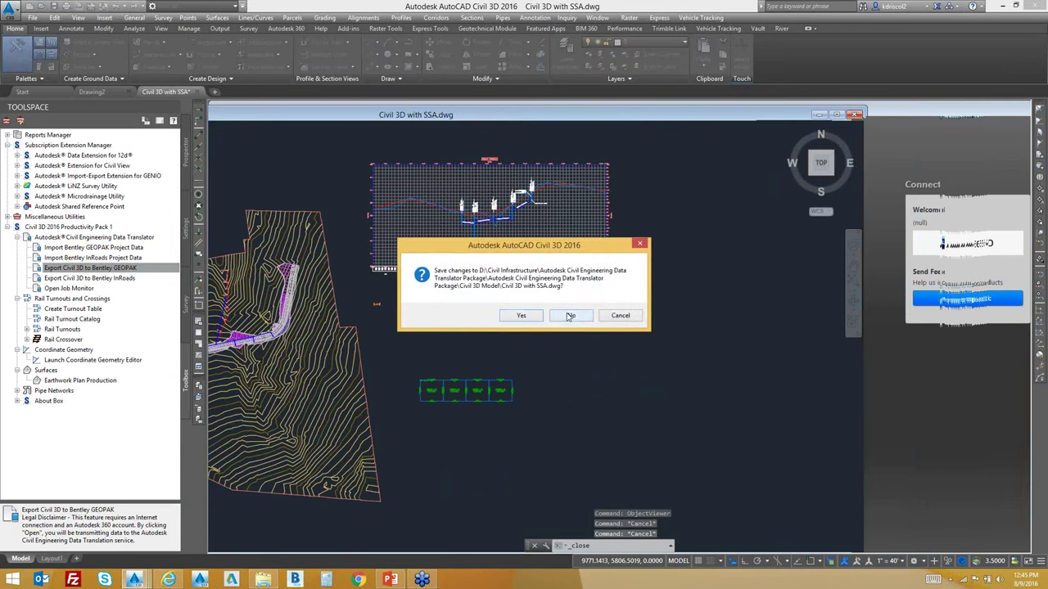
click(571, 315)
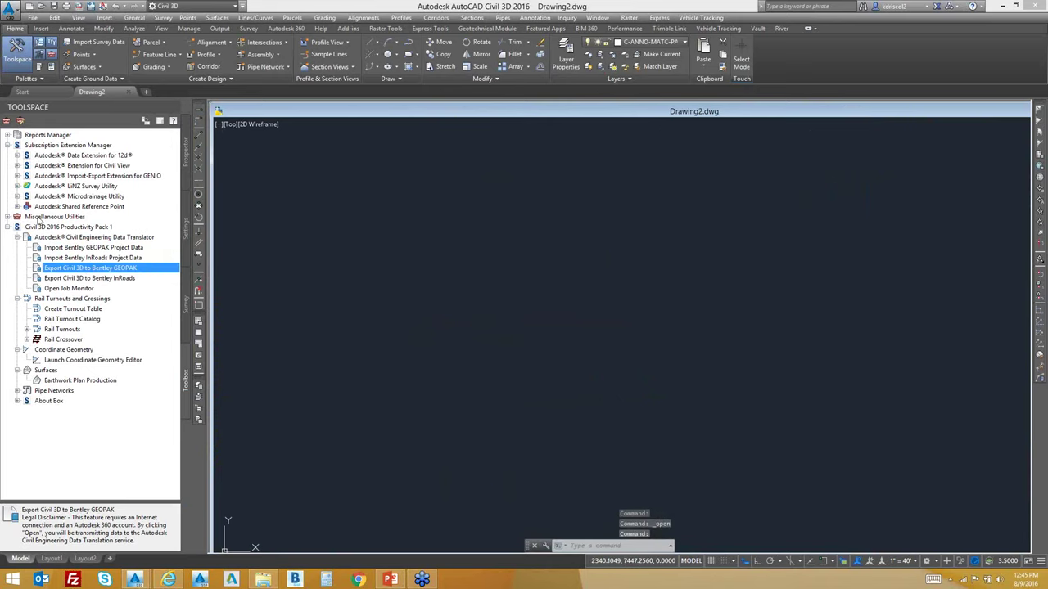
Run Export Civil 3D to Bentley GEOPAK on Civil 3D with SSA.dwg from the Civil 3D Model folder.
right_click(83, 271)
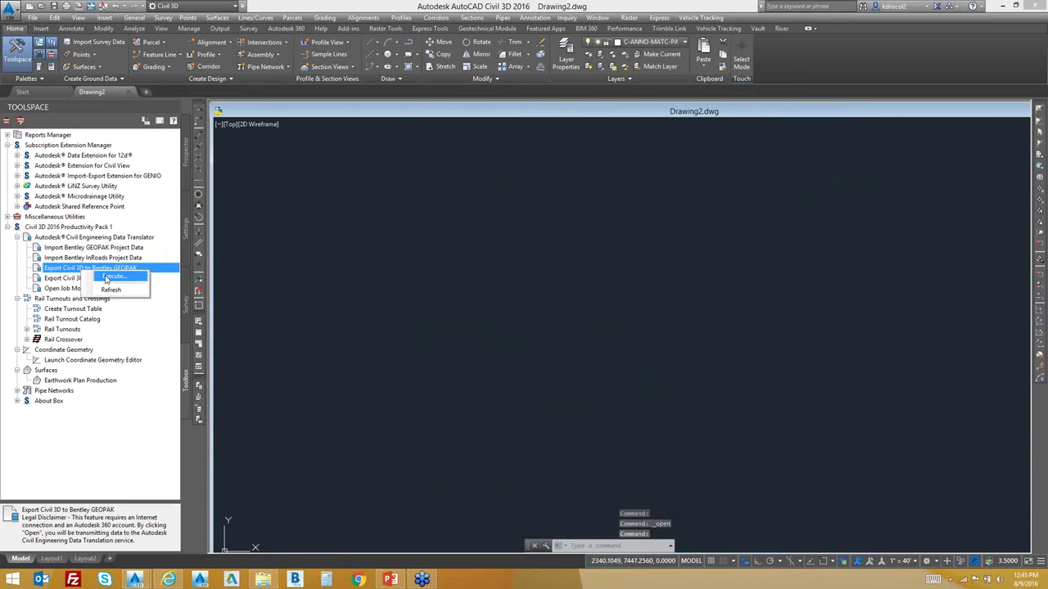
click(106, 278)
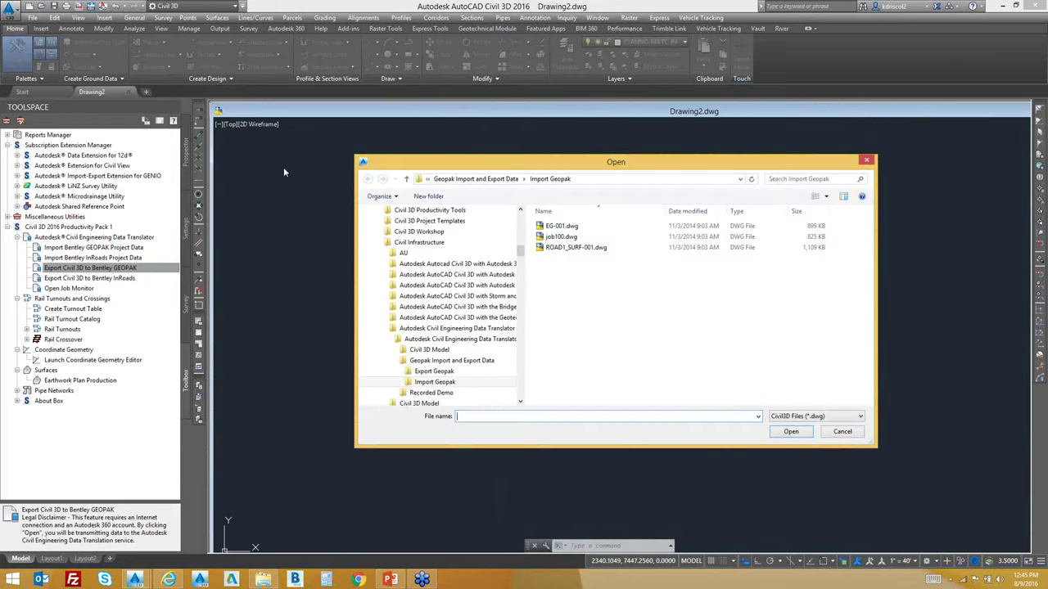
click(741, 179)
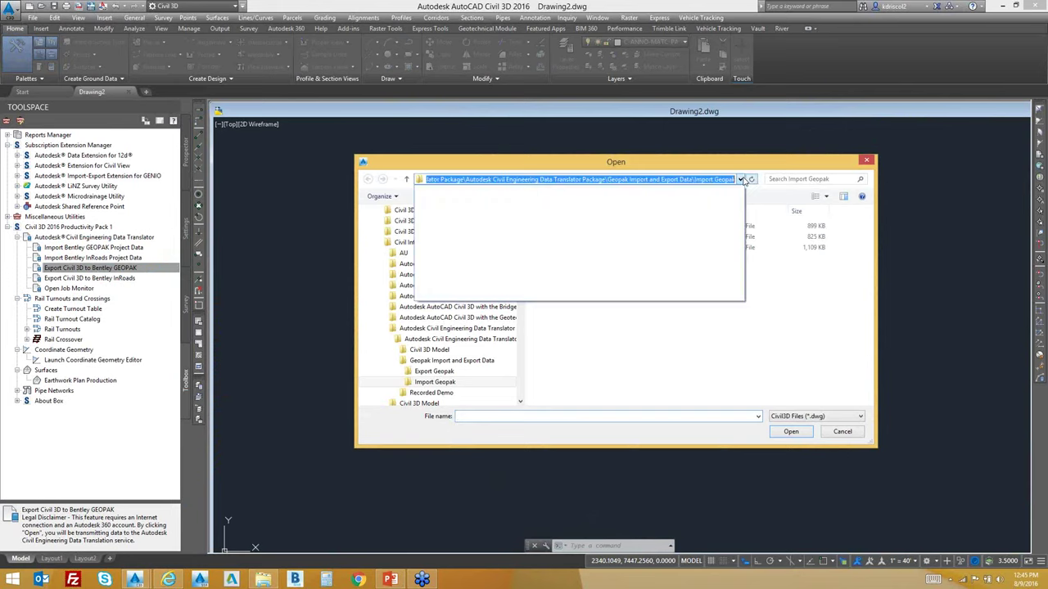
click(741, 179)
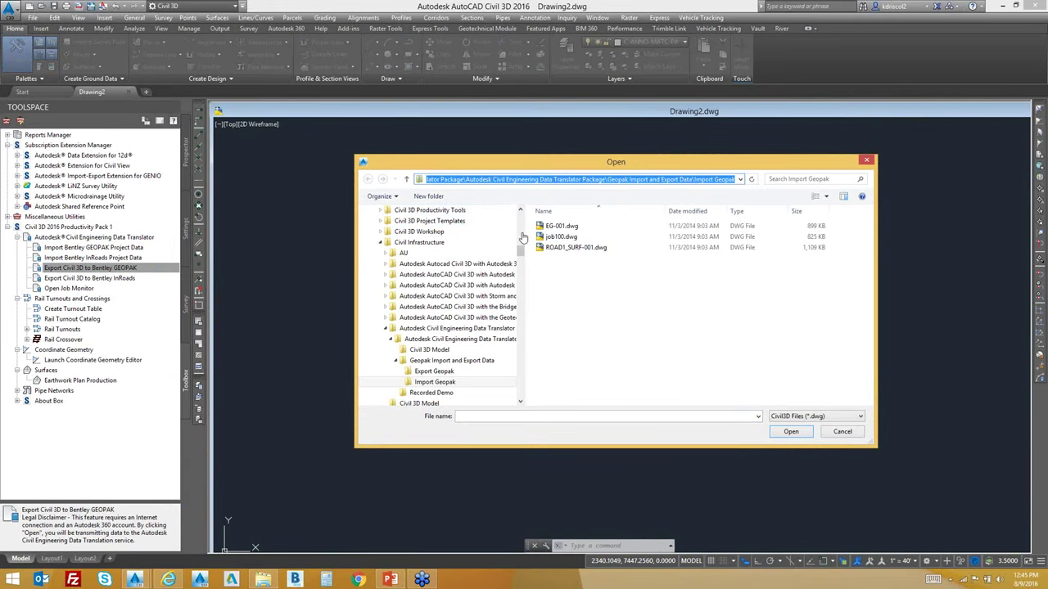
click(449, 366)
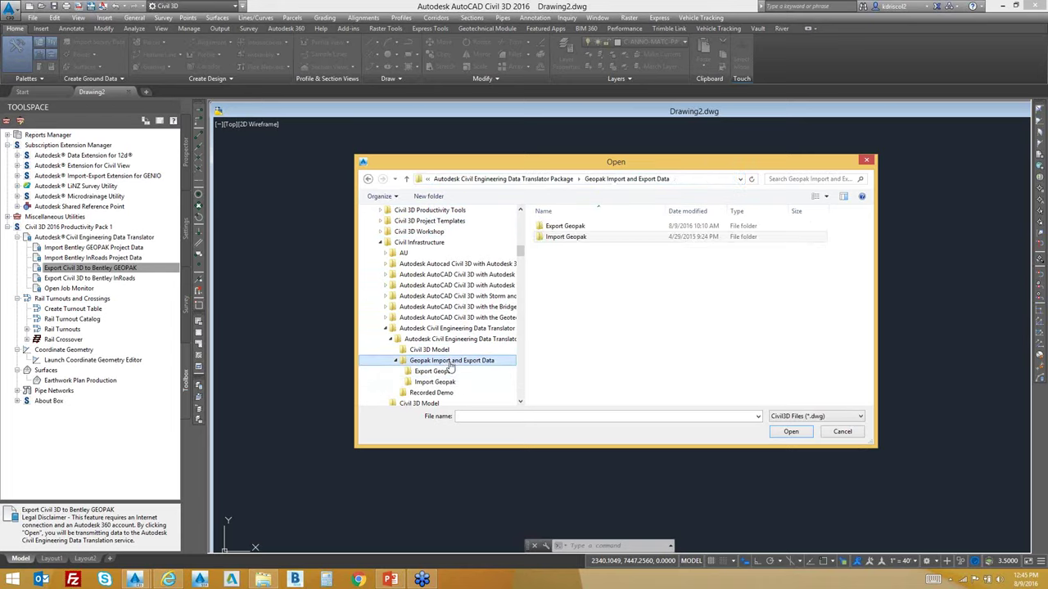
click(432, 351)
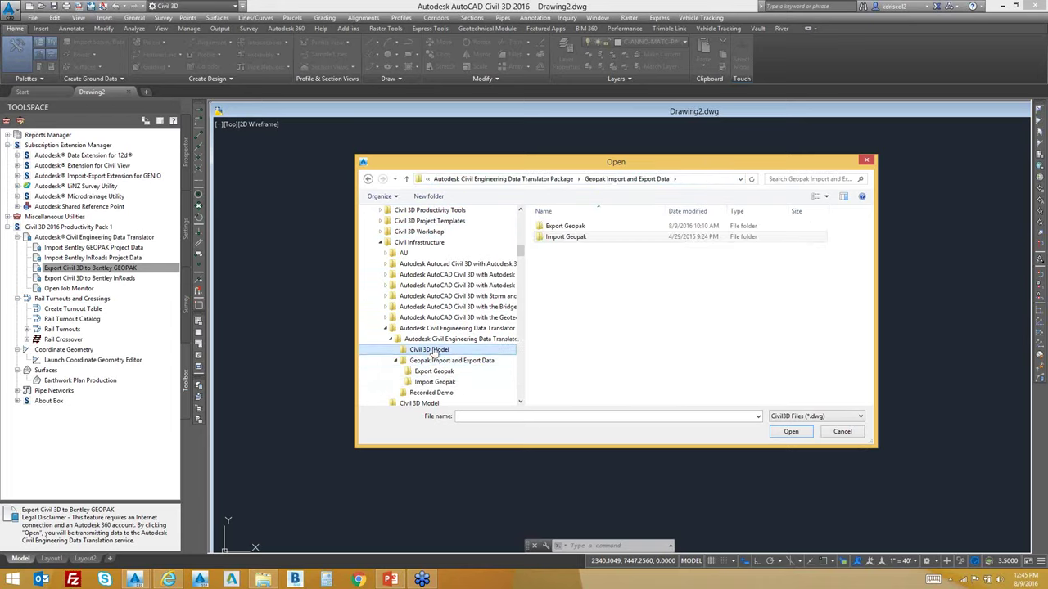
click(566, 227)
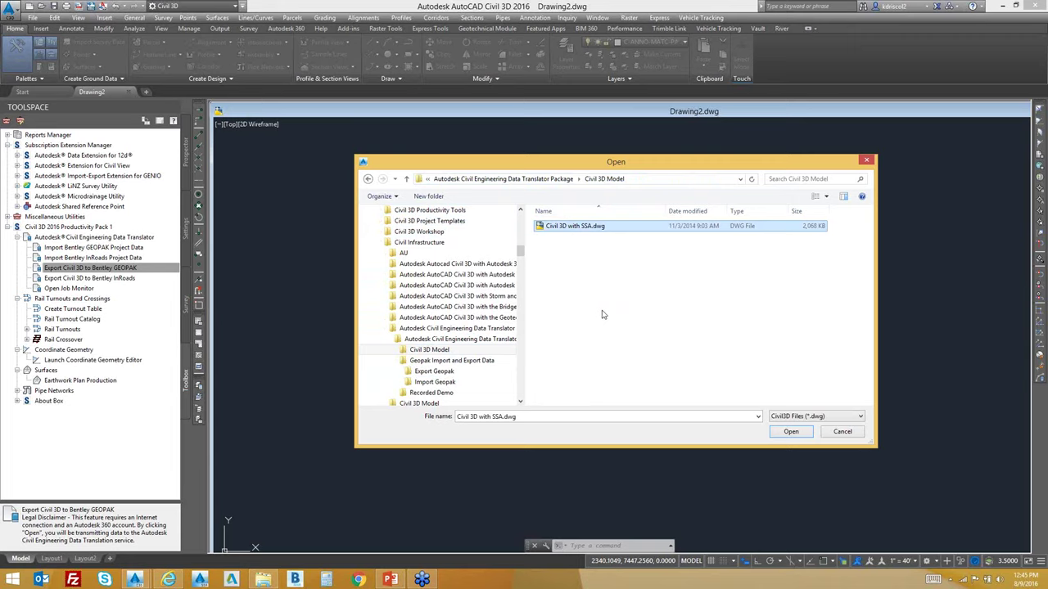
click(790, 433)
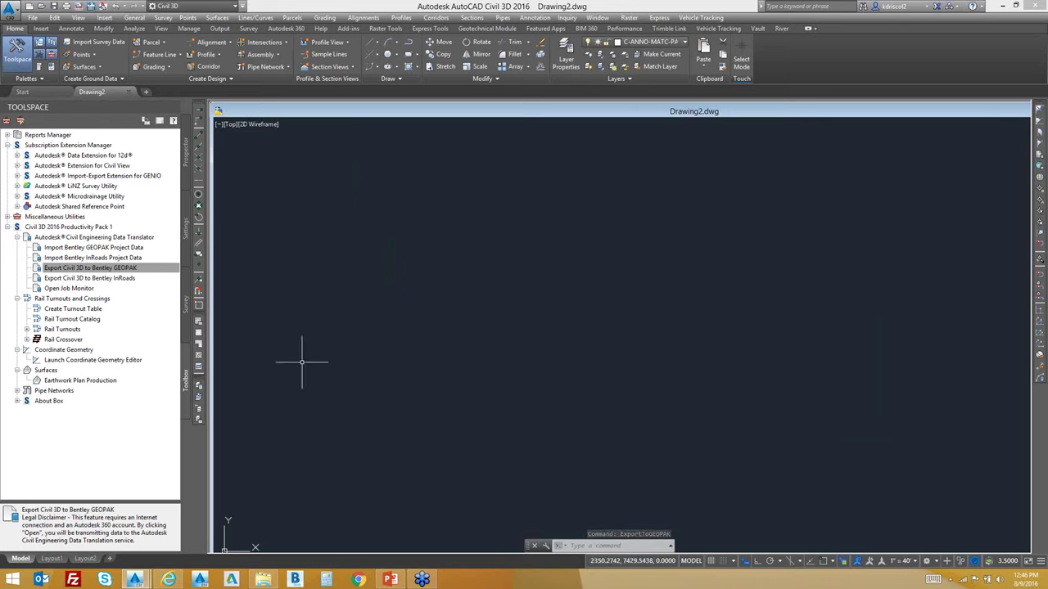
Open the translation job monitor, refresh it to list the new GEOPAK job, shrink it and close it.
click(82, 289)
right_click(85, 289)
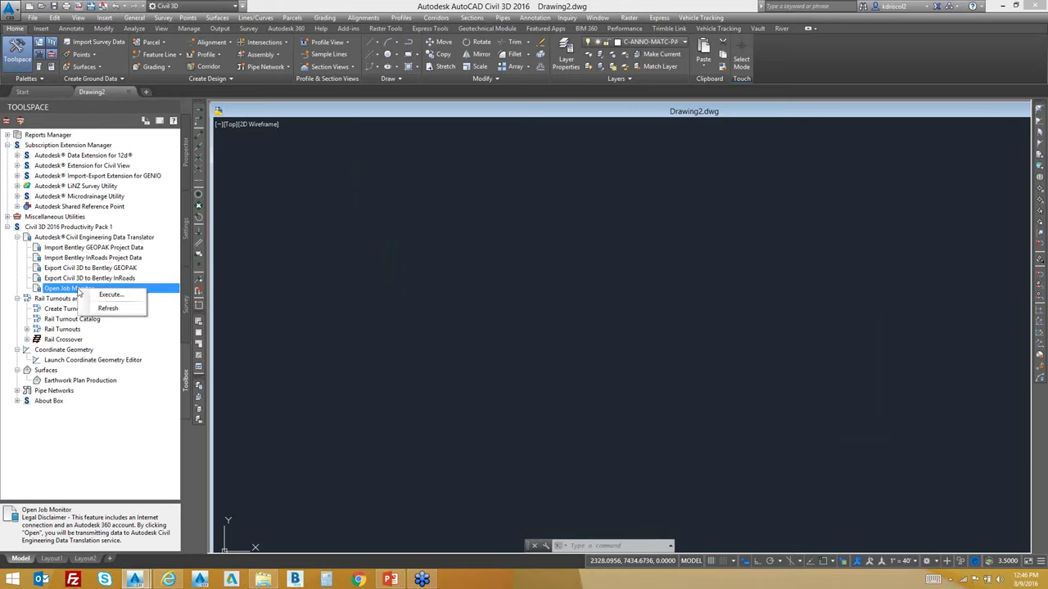
click(110, 295)
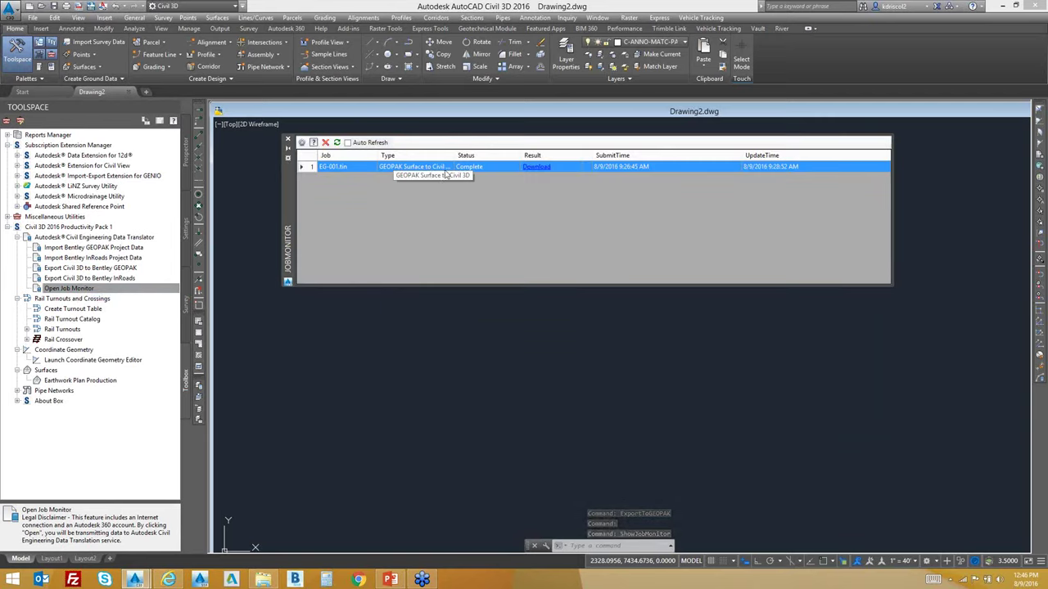
click(337, 144)
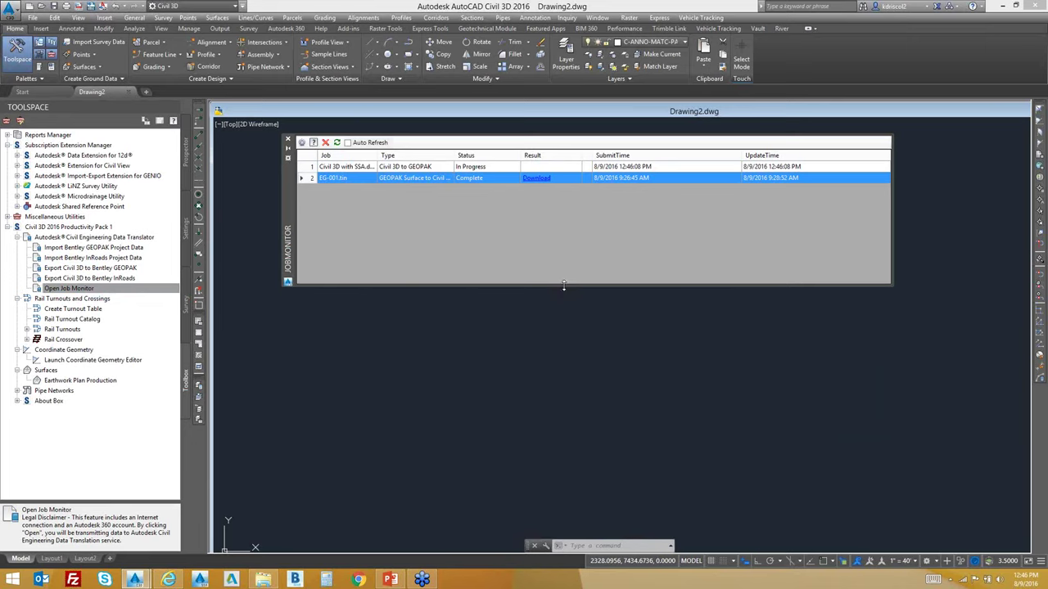
drag(563, 286, 564, 227)
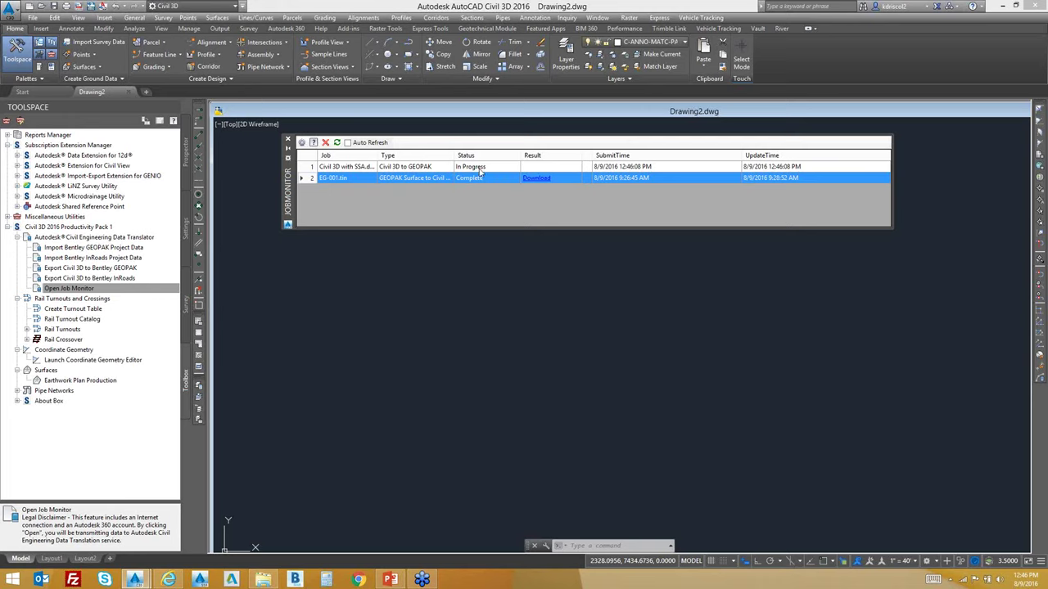
click(287, 140)
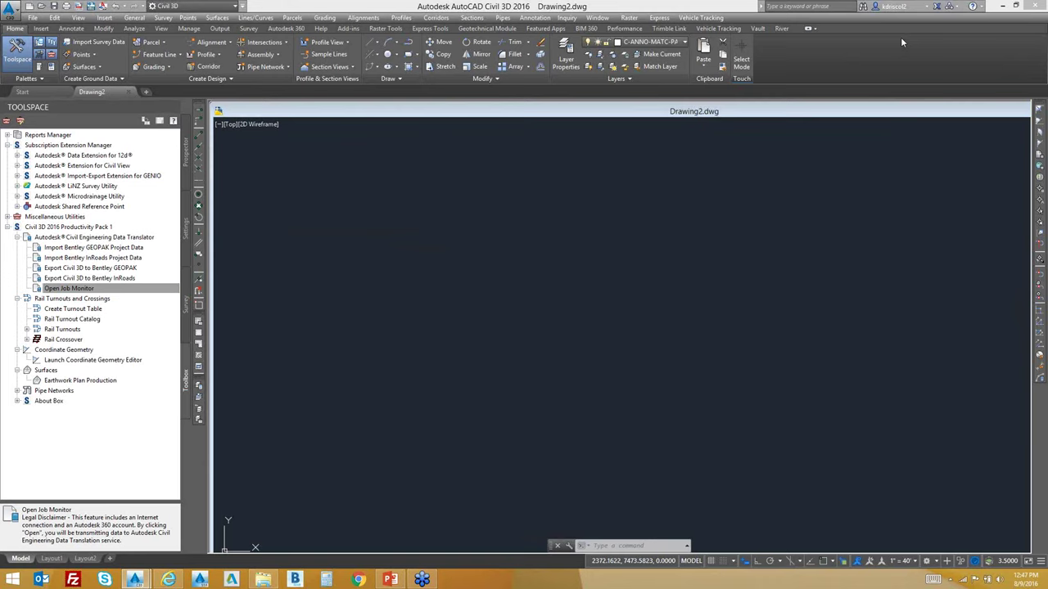
Run Import Bentley GEOPAK Project Data on job100.gpk from Import Geopak, accepting Imperial units.
click(87, 249)
right_click(89, 253)
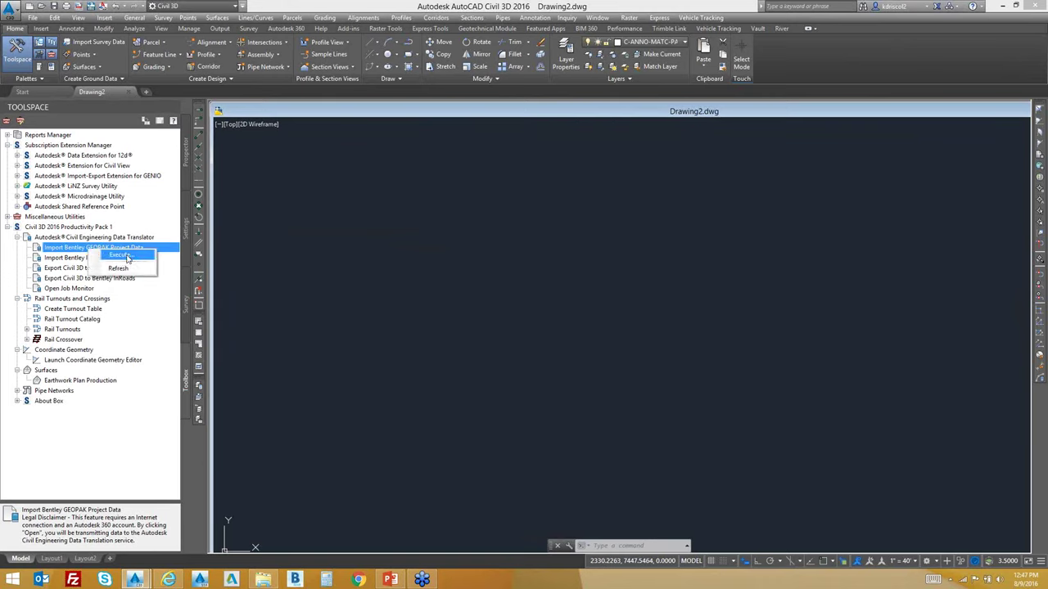
click(120, 256)
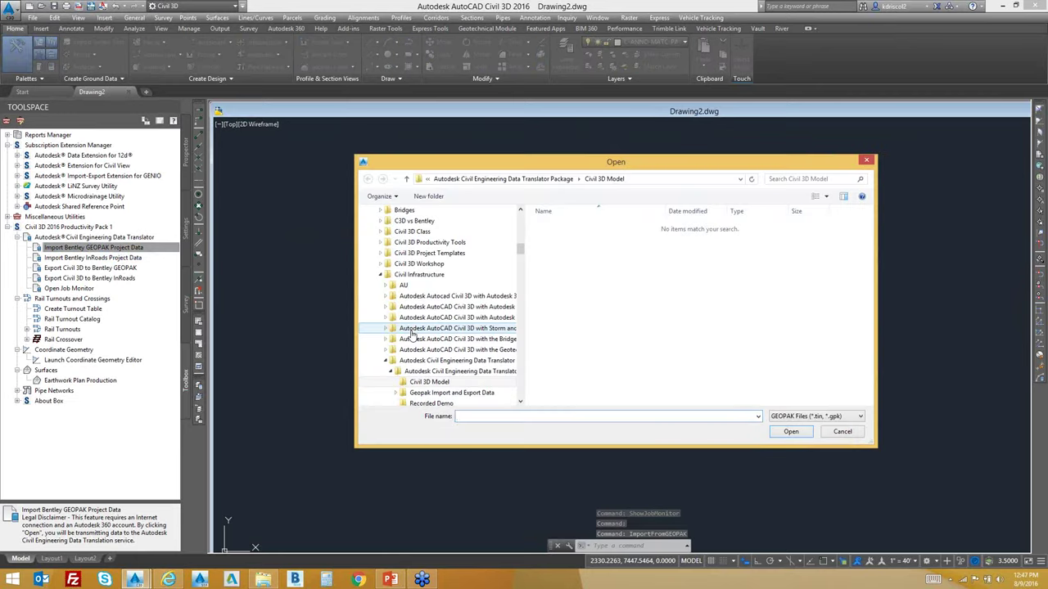
click(444, 394)
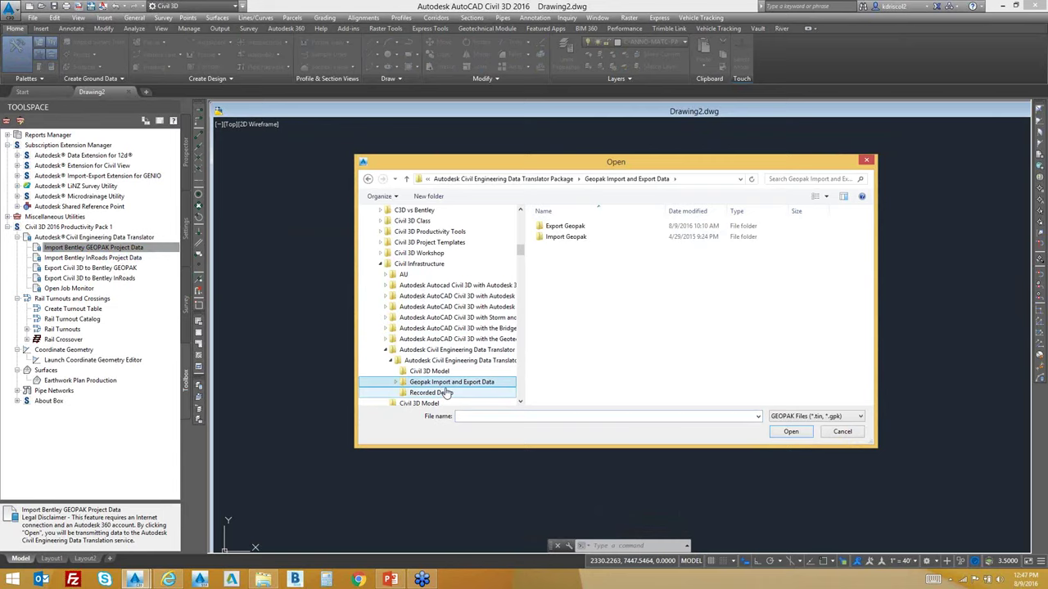
double_click(566, 237)
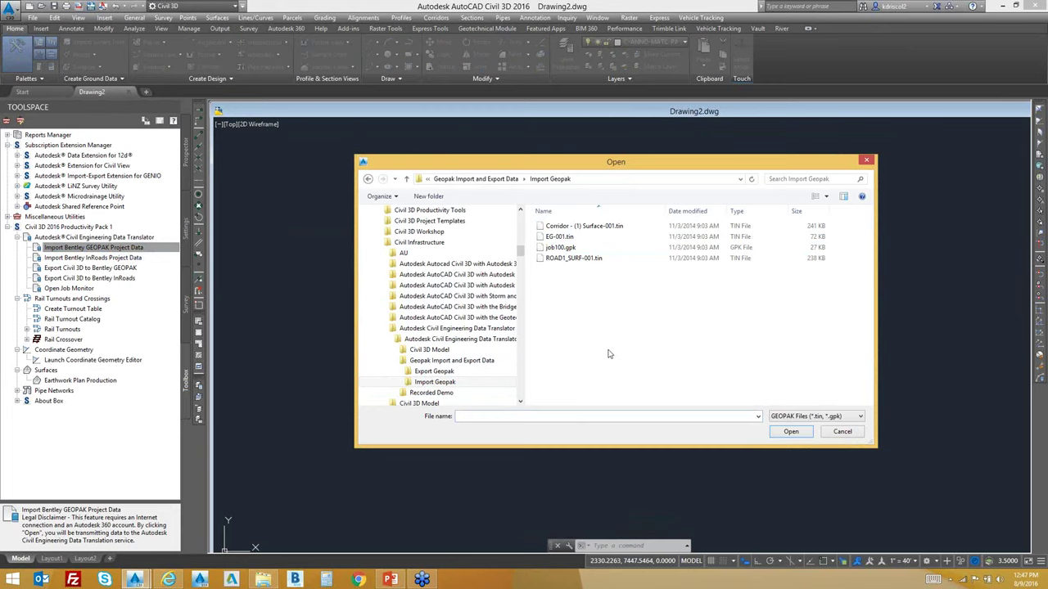
click(563, 247)
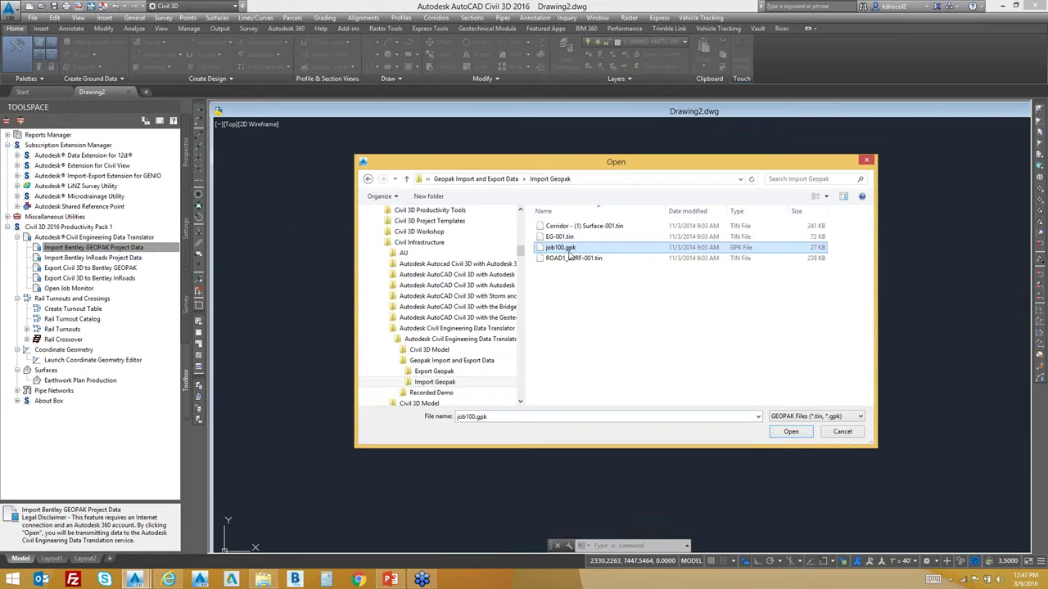
click(790, 432)
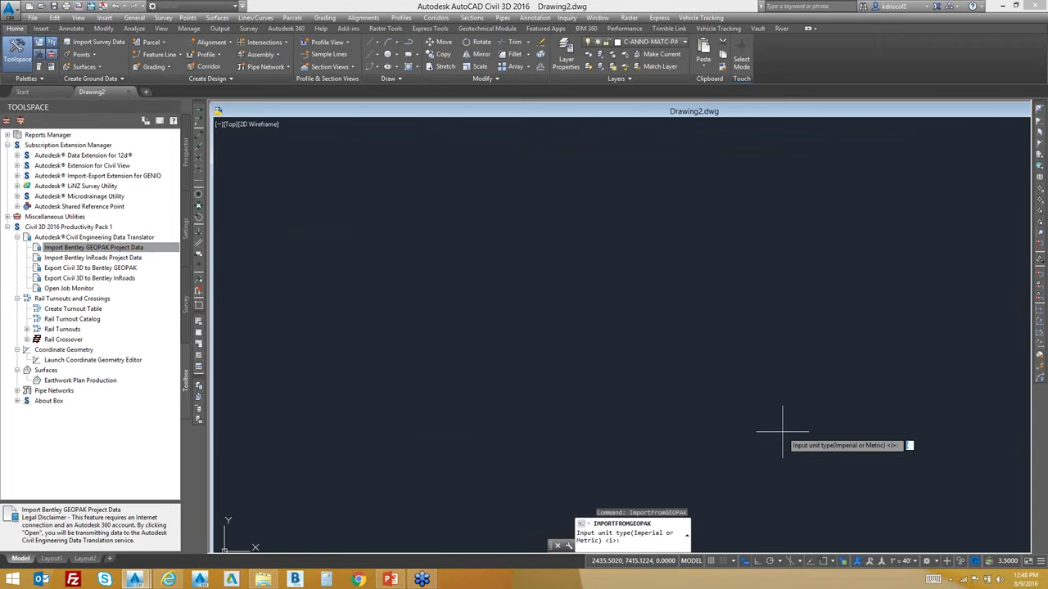
key(Return)
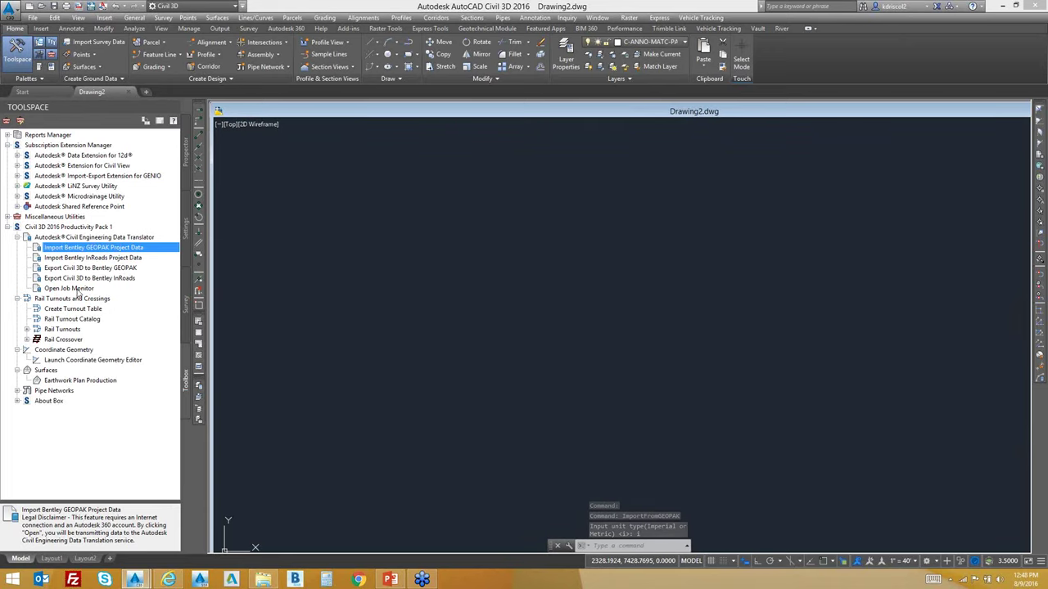
click(80, 289)
right_click(86, 290)
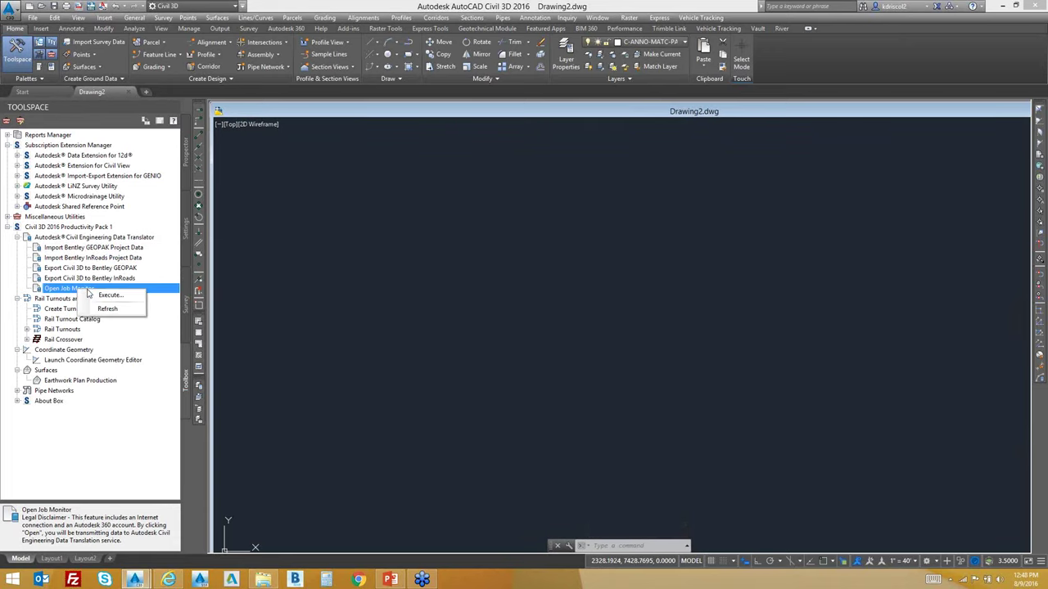
click(109, 295)
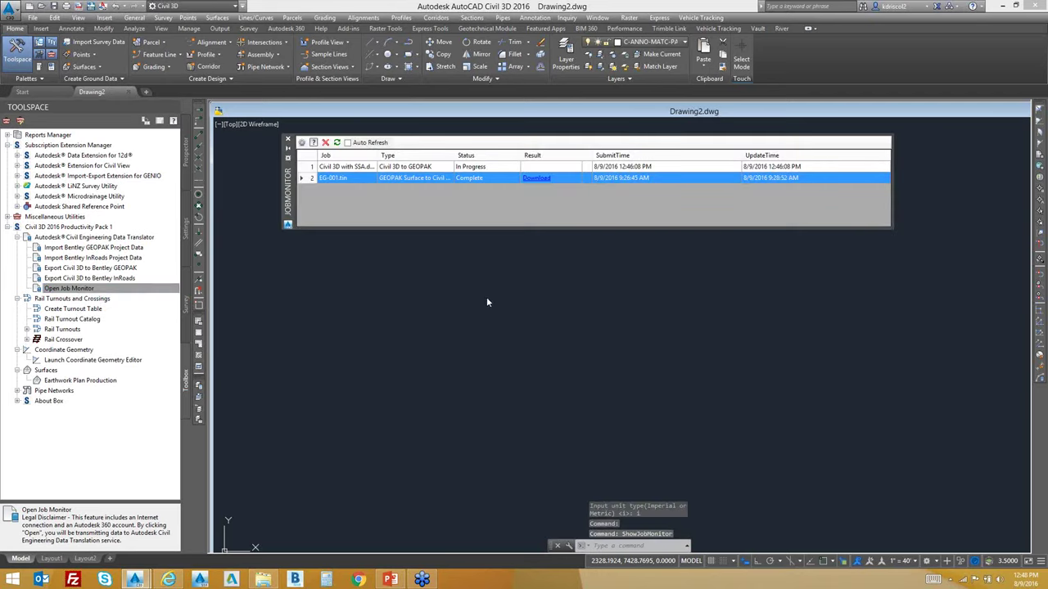
click(337, 143)
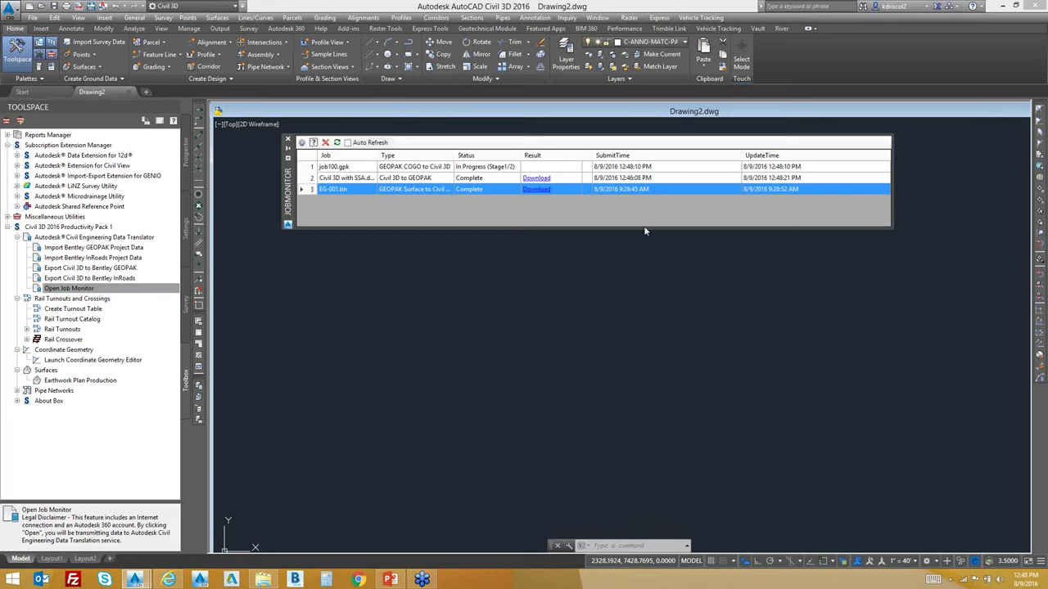
click(97, 268)
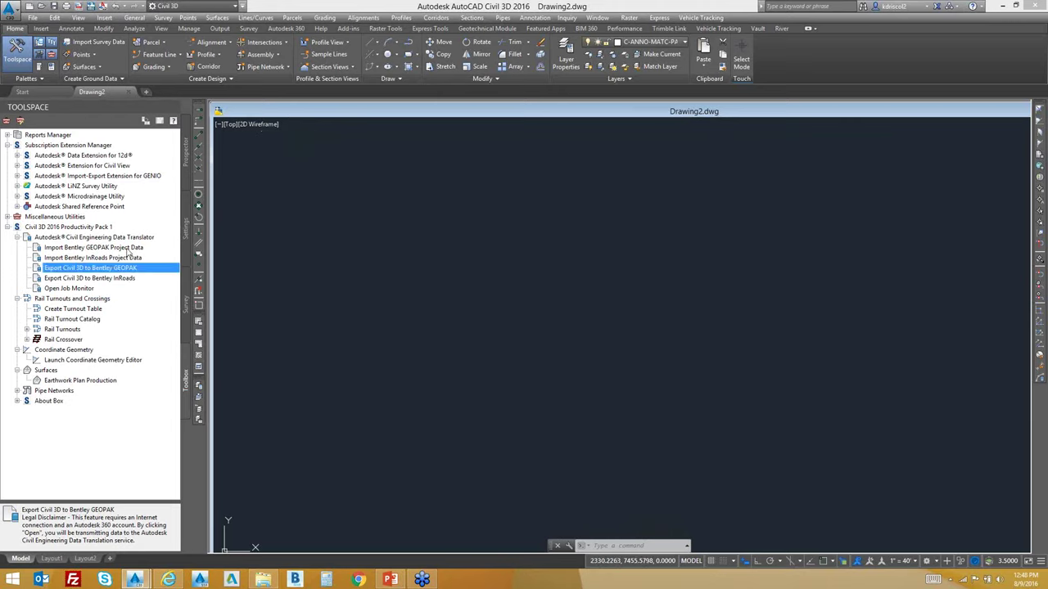
right_click(129, 268)
click(140, 271)
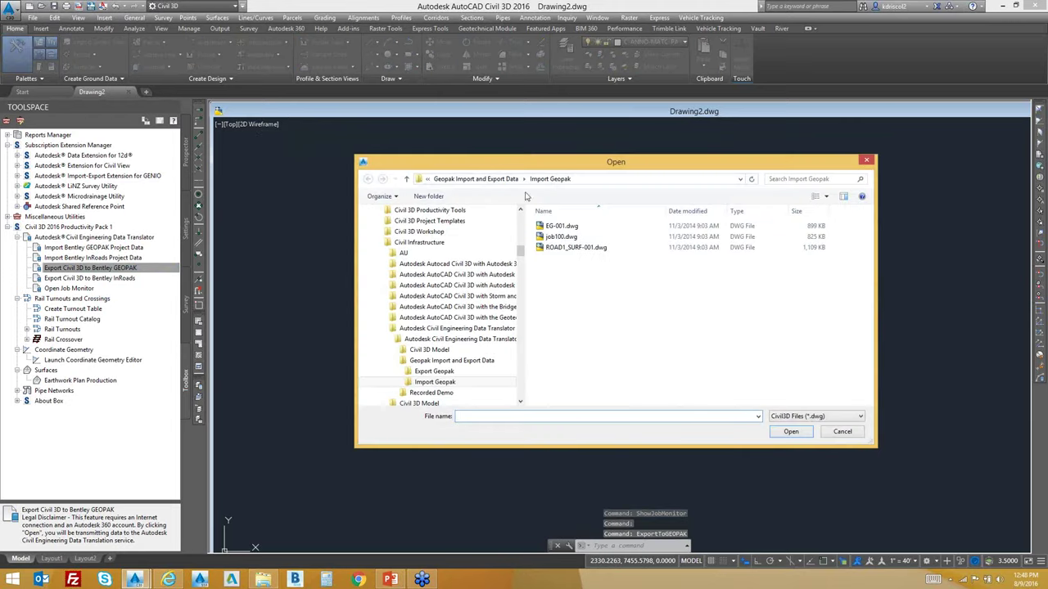
click(448, 383)
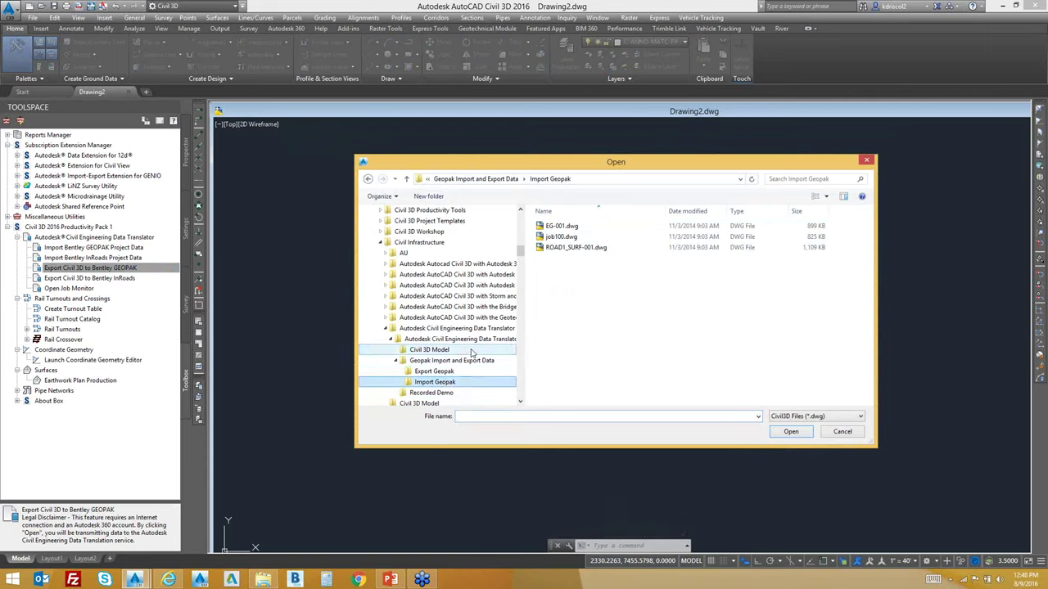
scroll(470, 356, down, 1)
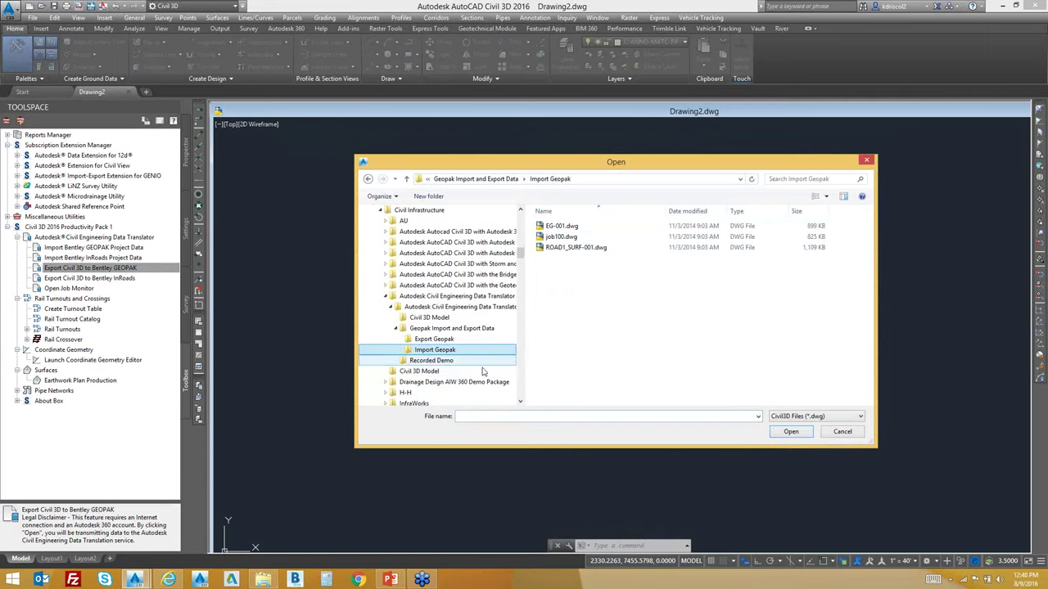
click(459, 308)
click(580, 238)
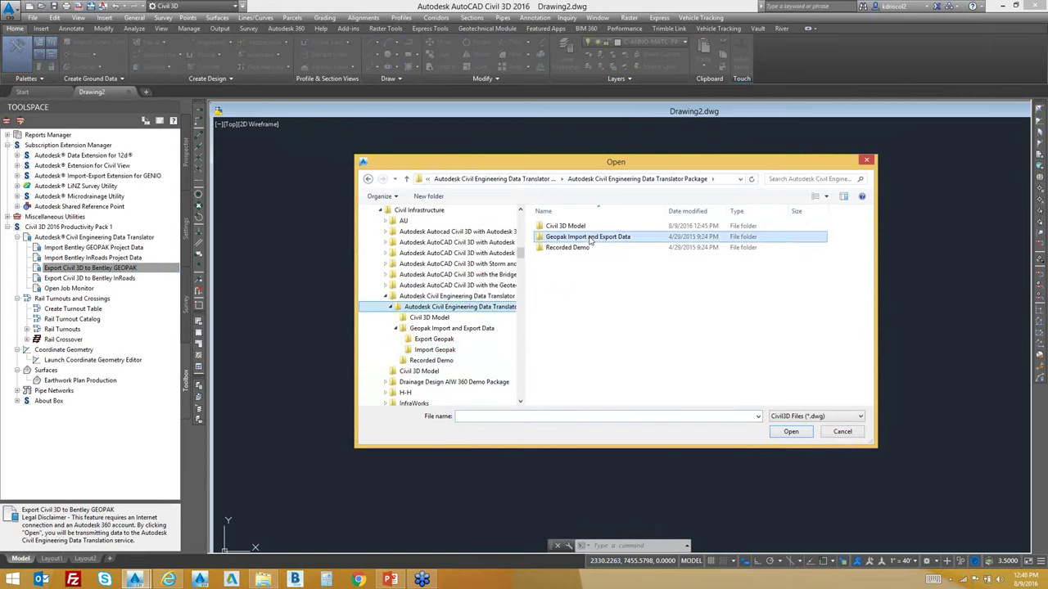
double_click(580, 237)
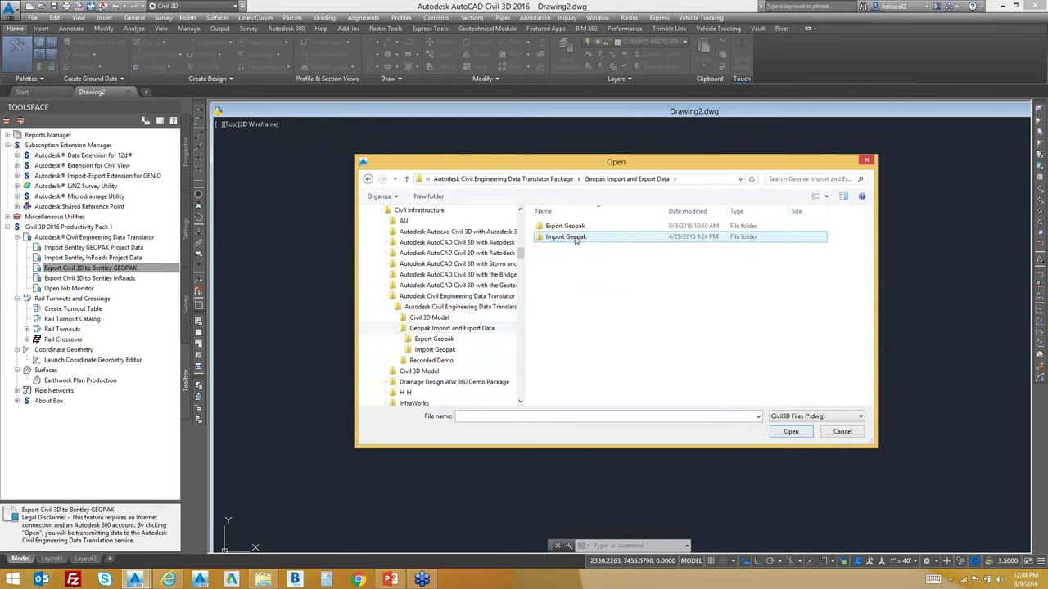
double_click(577, 236)
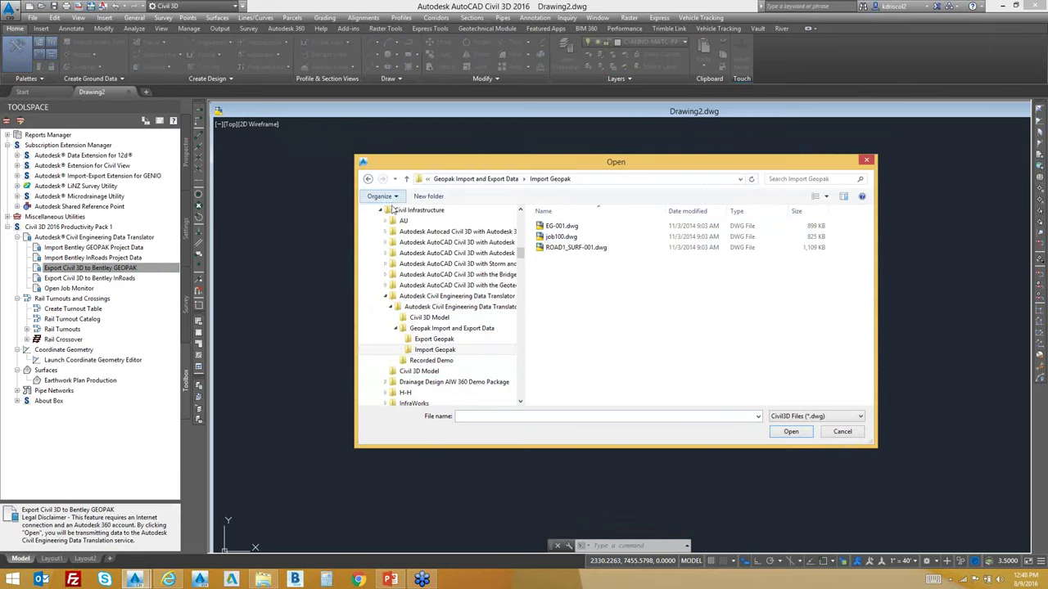
click(368, 179)
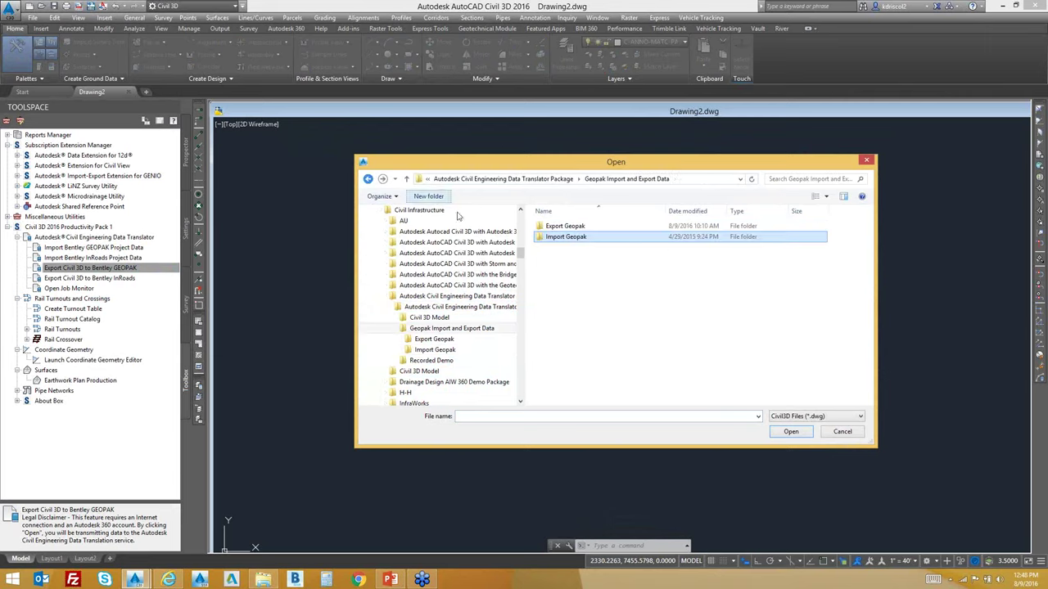
click(435, 318)
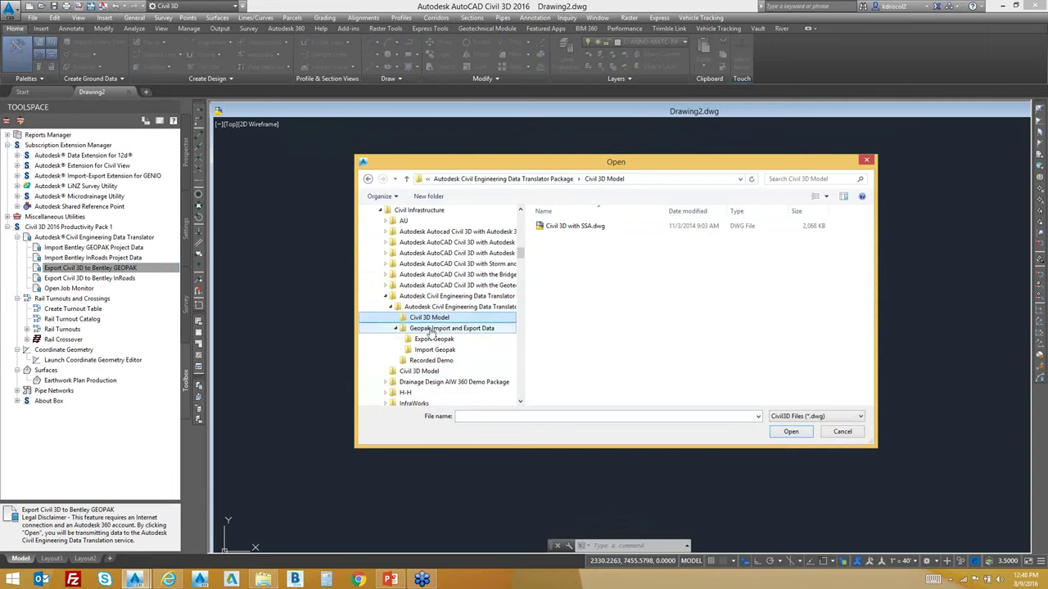
double_click(435, 328)
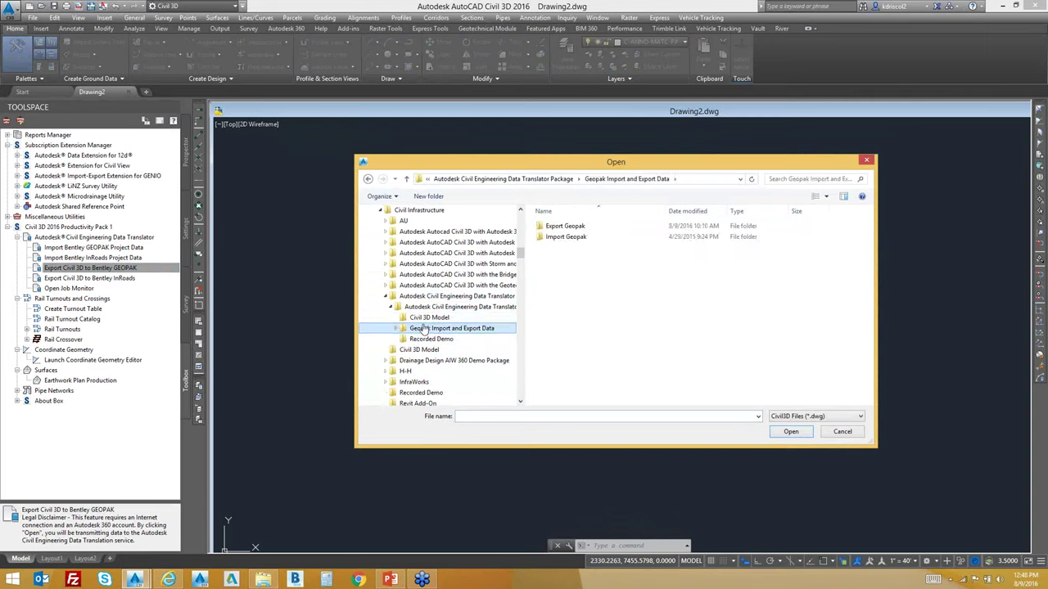
click(396, 328)
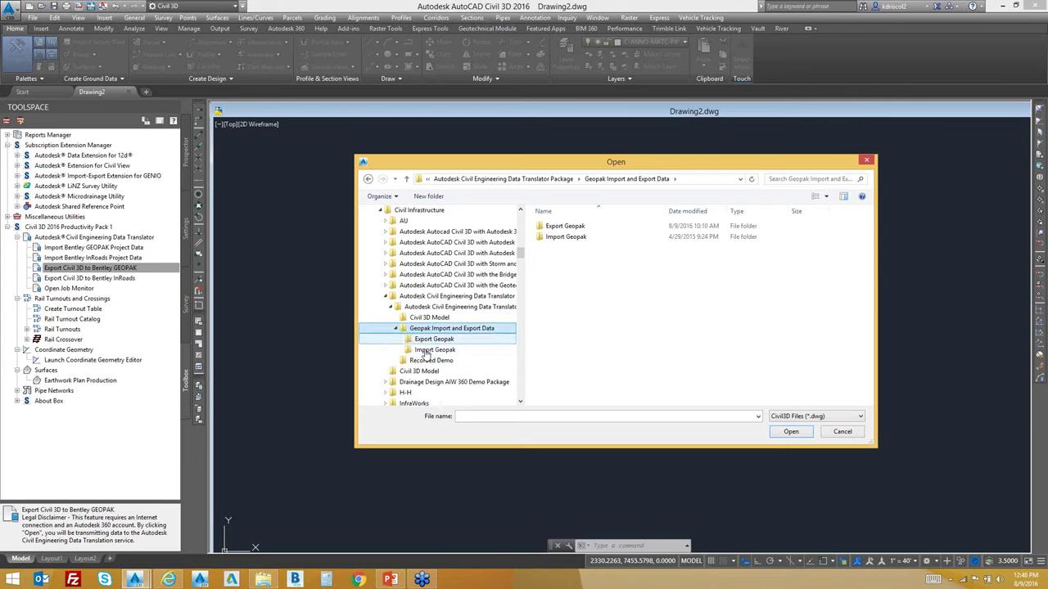
click(426, 350)
click(427, 340)
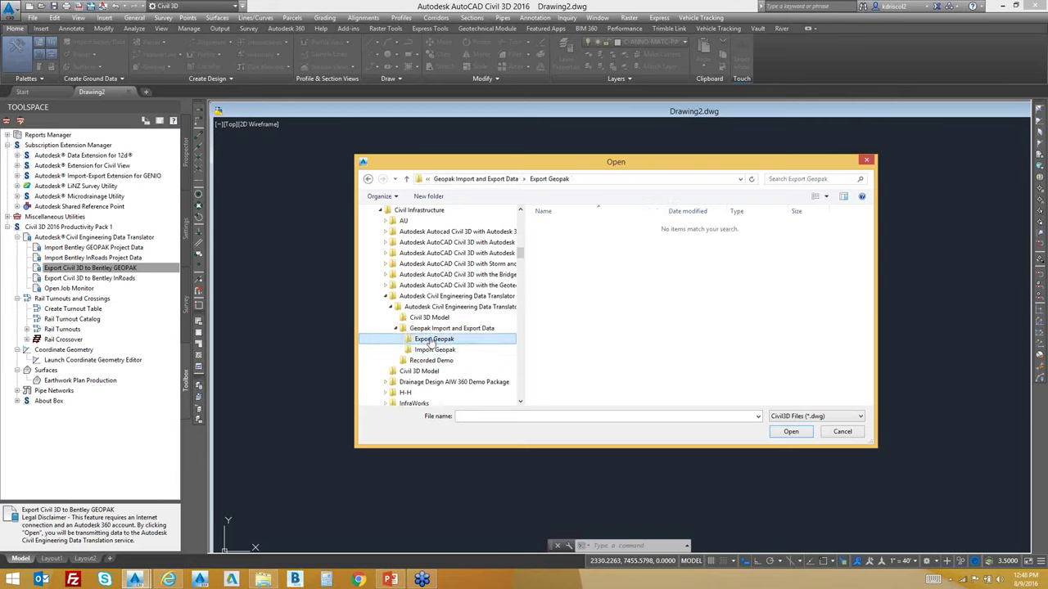
click(434, 331)
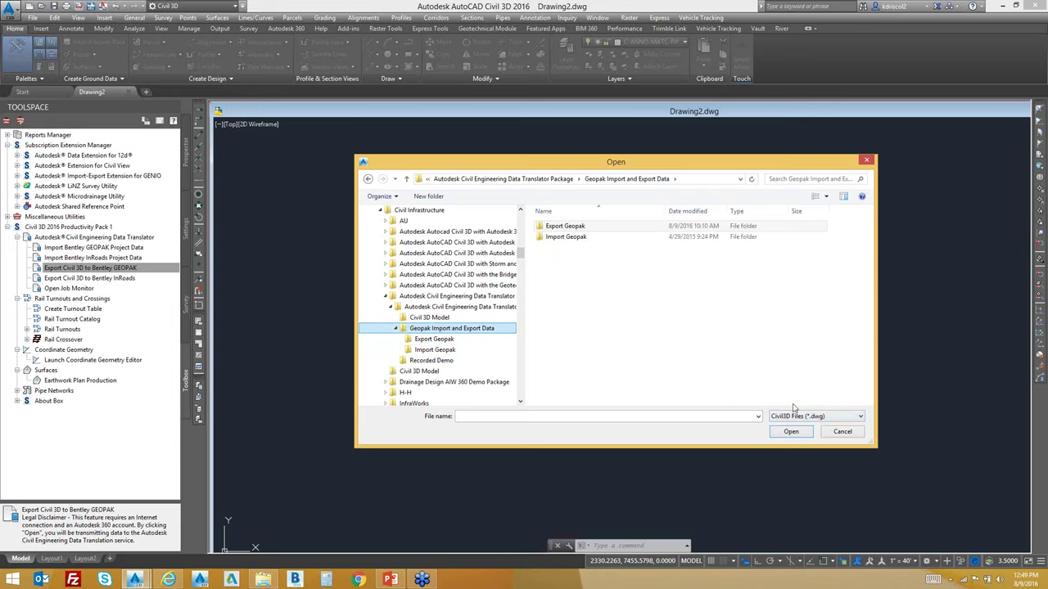
click(840, 434)
Run the GEOPAK import on EG-001.tin with the default Imperial units.
click(86, 247)
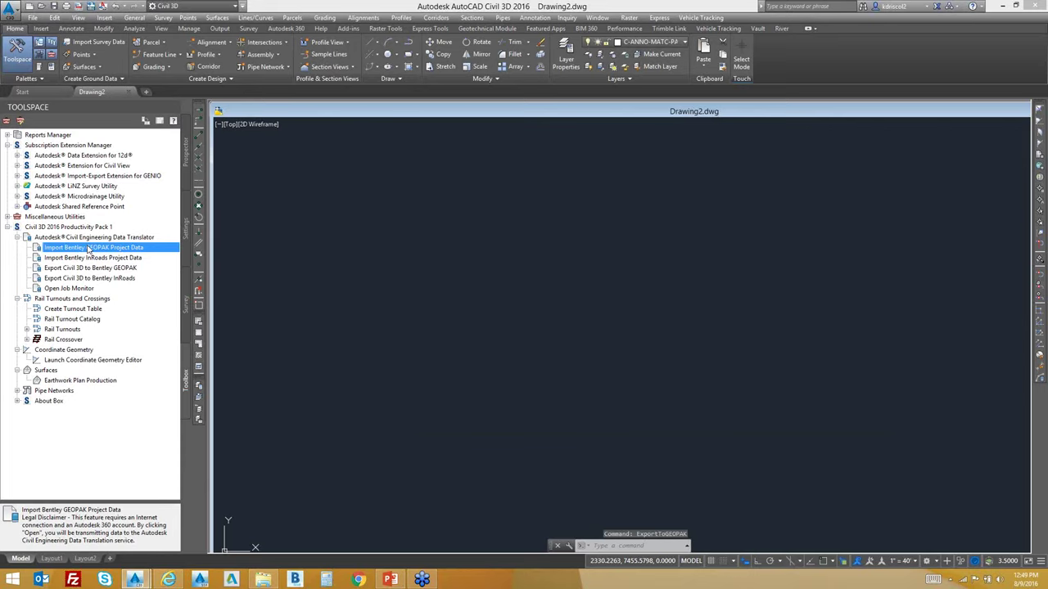
right_click(86, 247)
click(129, 254)
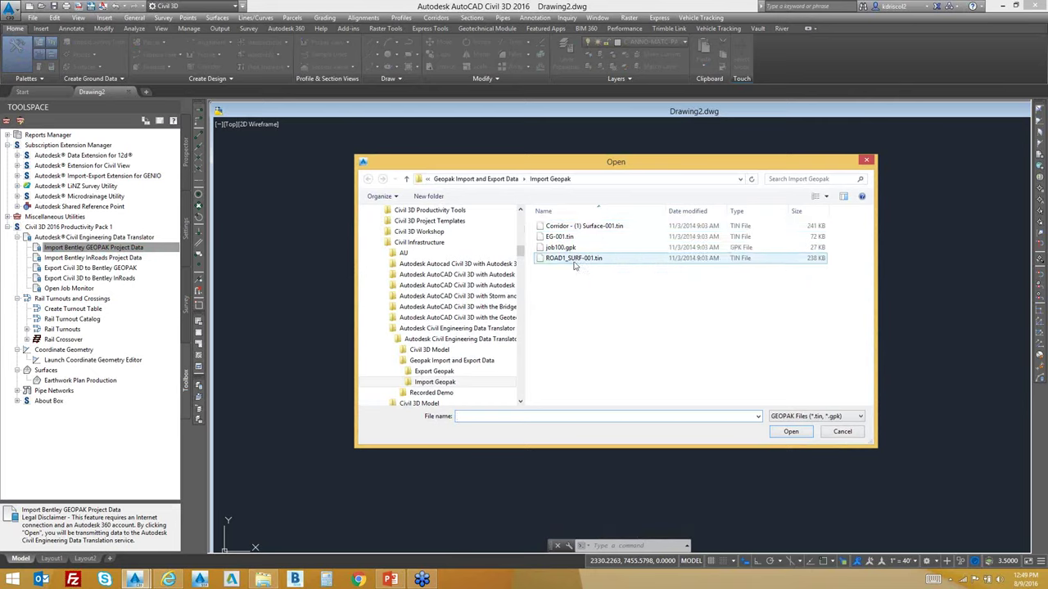
click(563, 237)
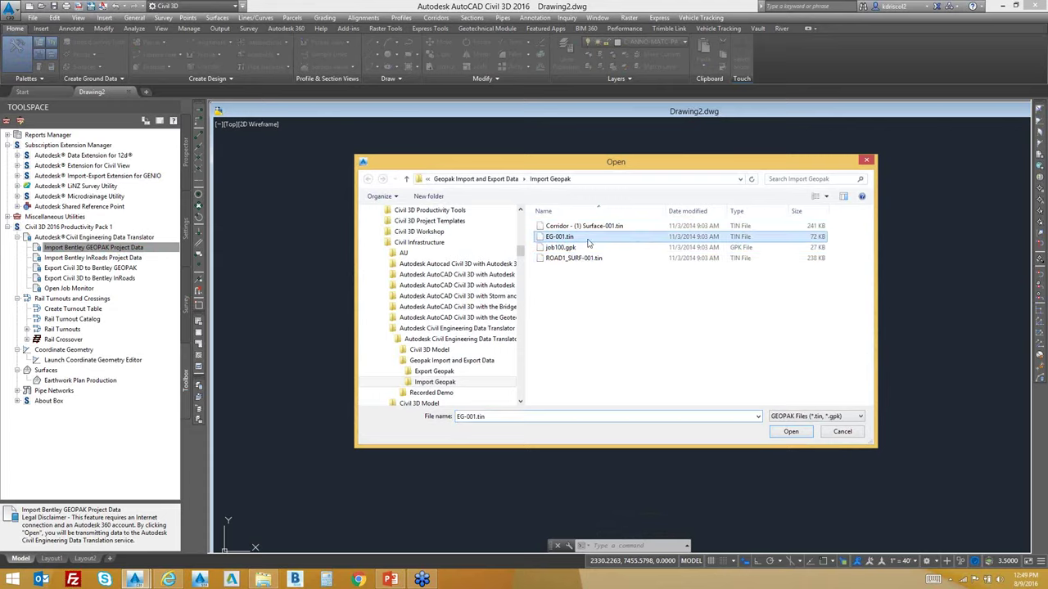
click(790, 432)
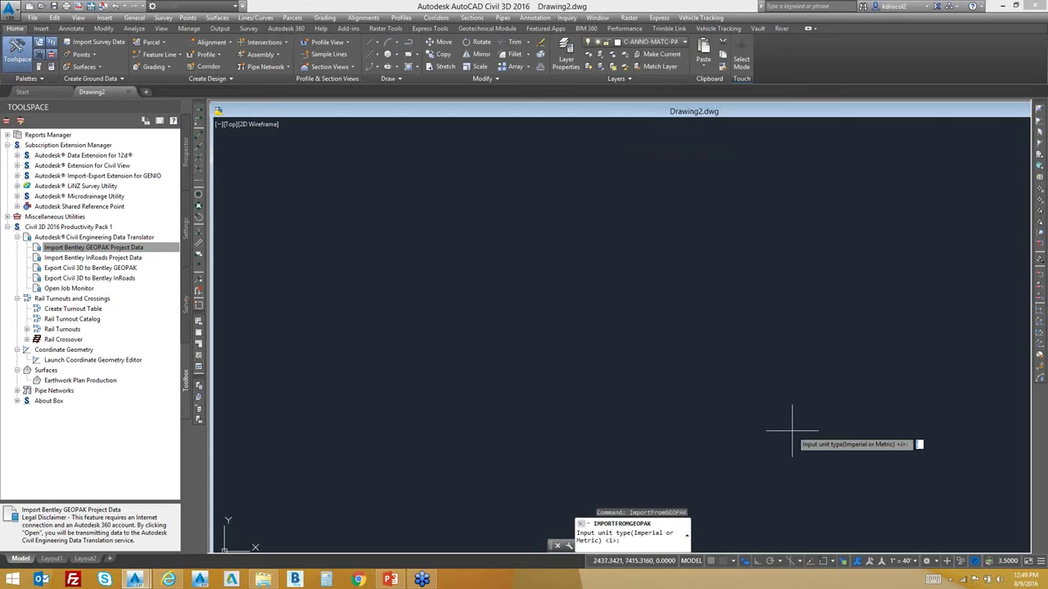
key(Return)
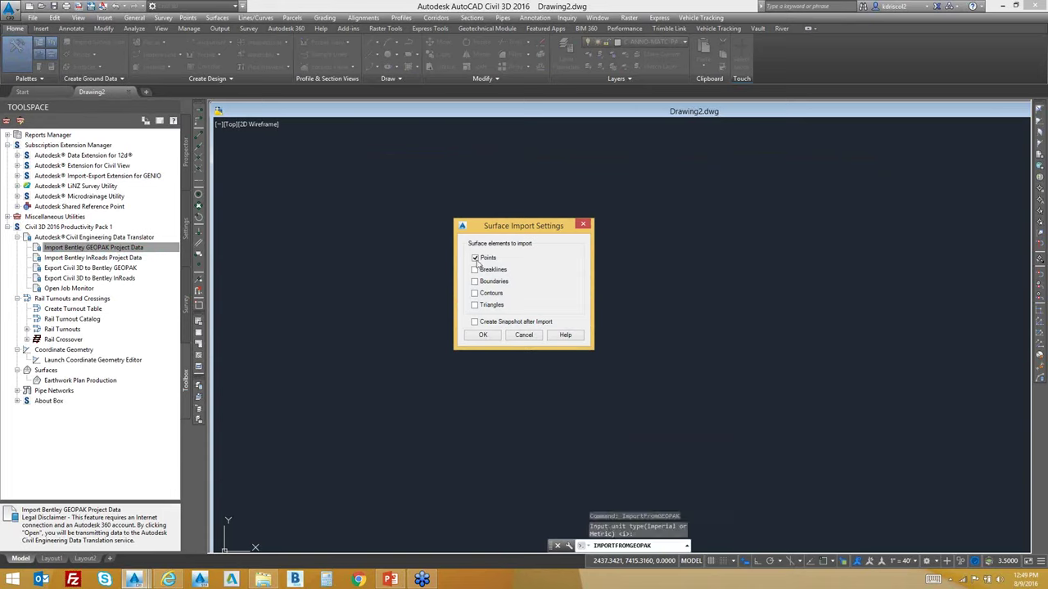
Import points, contours and triangles with Create Snapshot after Import checked.
click(475, 259)
click(474, 294)
click(476, 306)
click(475, 322)
click(483, 336)
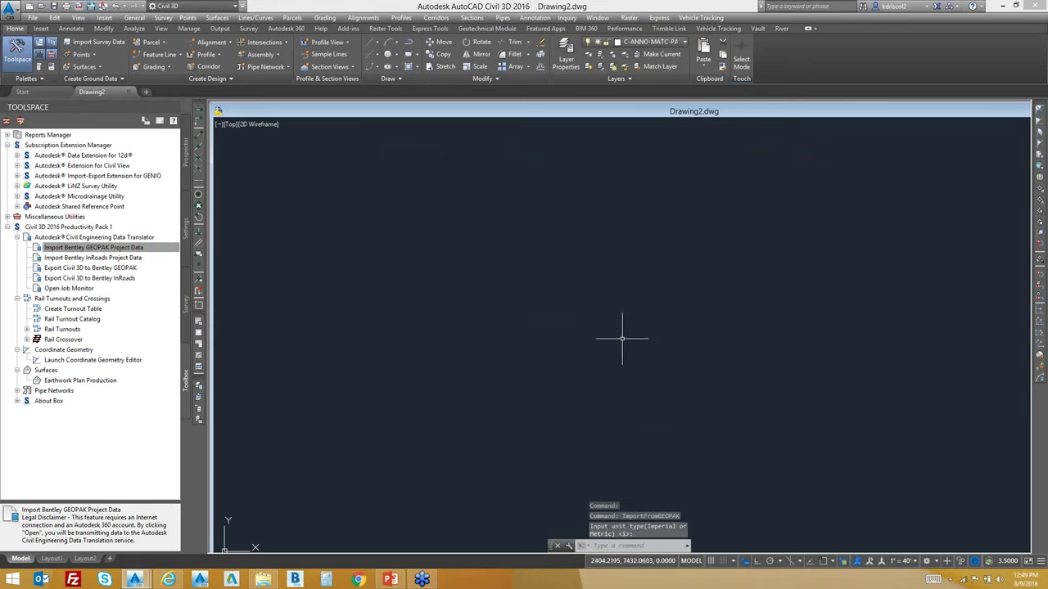
click(135, 249)
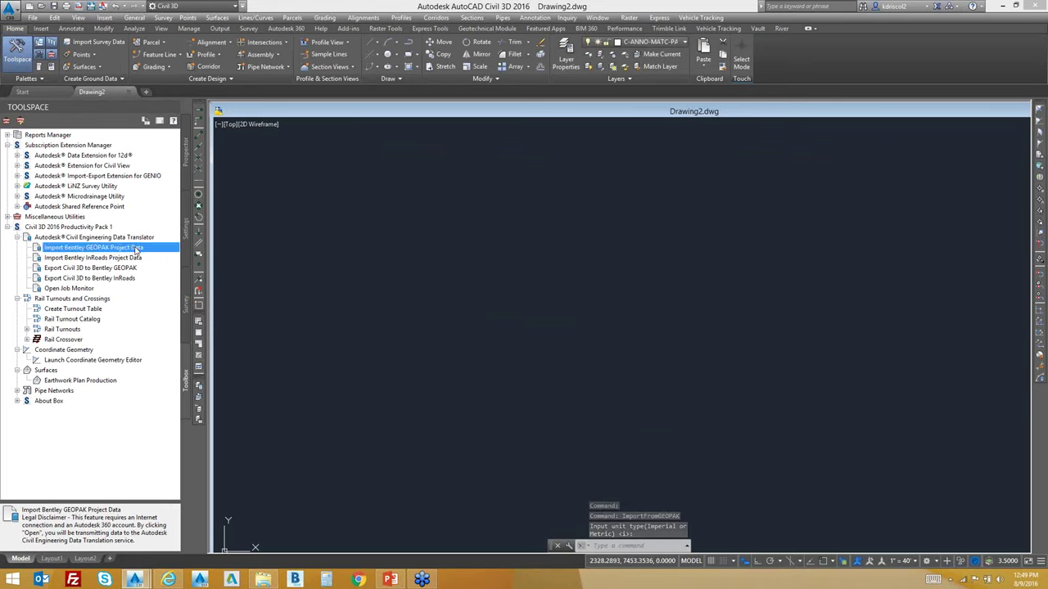
Start a GEOPAK project import of ROAD1_SURF-001.tin, accepting the default unit type.
right_click(135, 249)
click(163, 251)
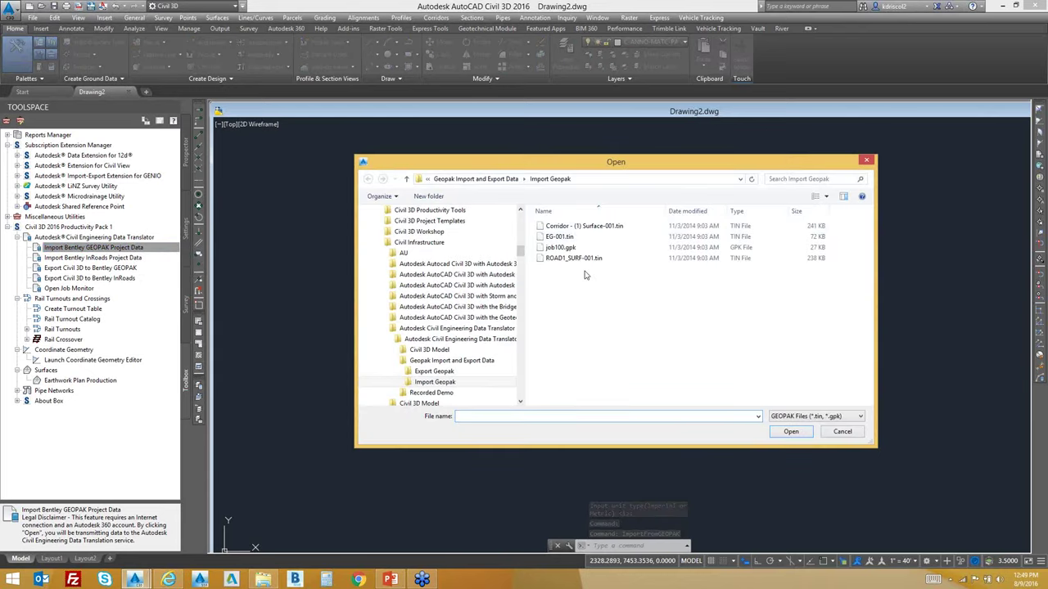
click(578, 229)
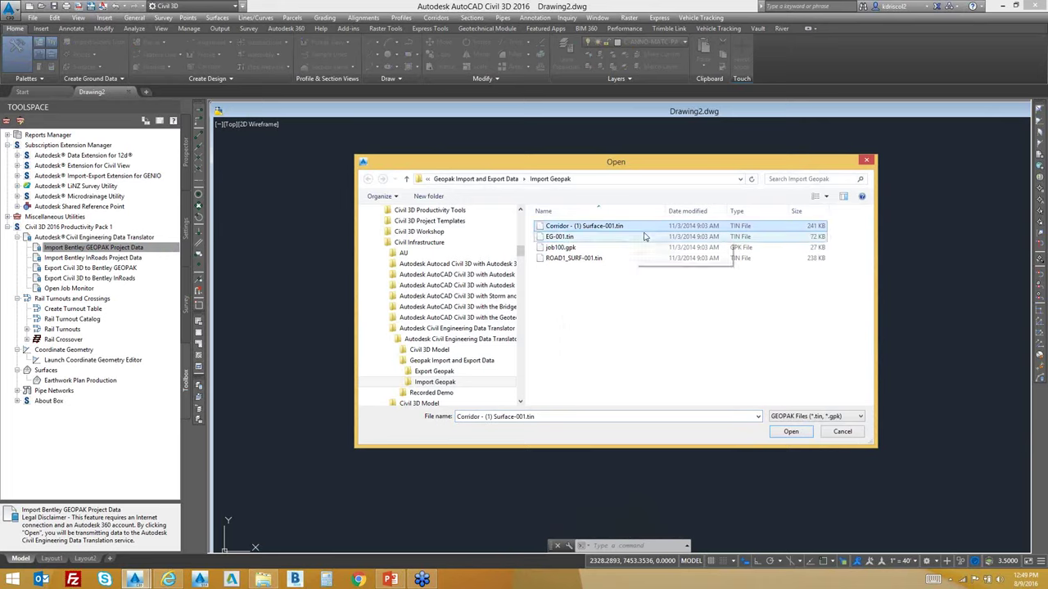
click(596, 259)
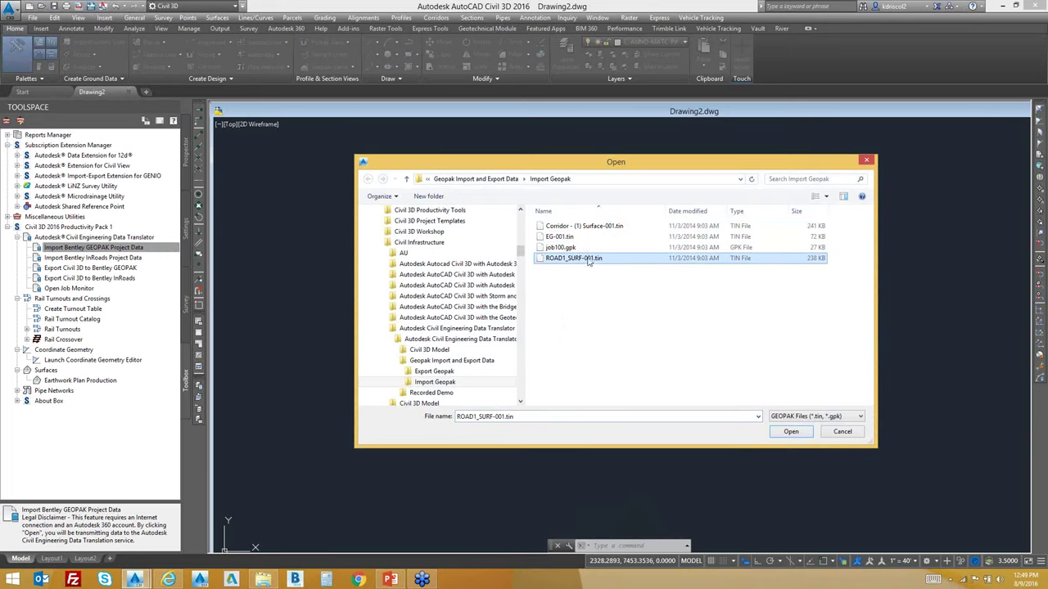
click(793, 433)
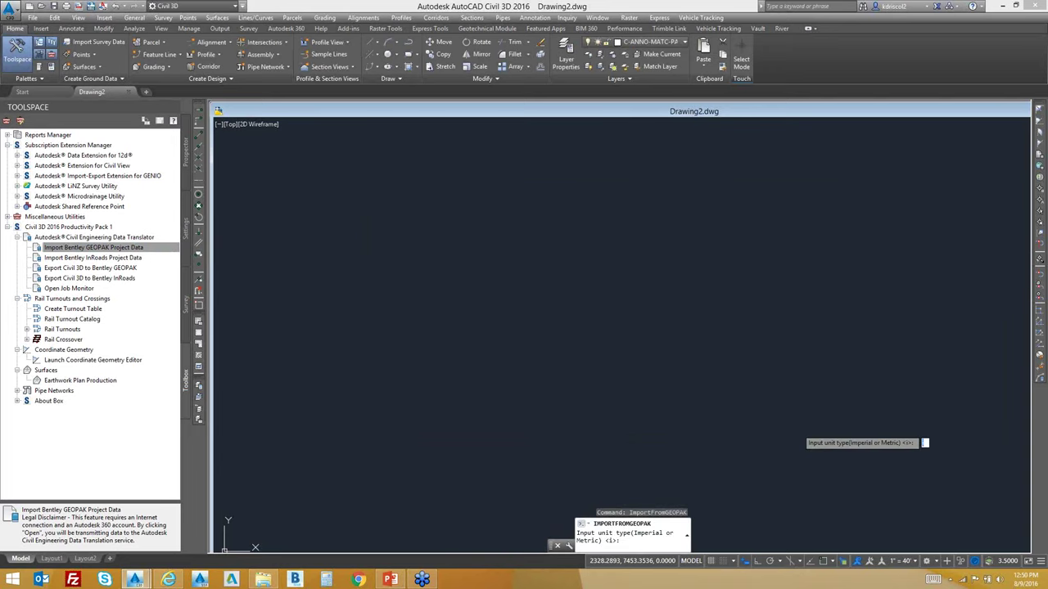
key(Return)
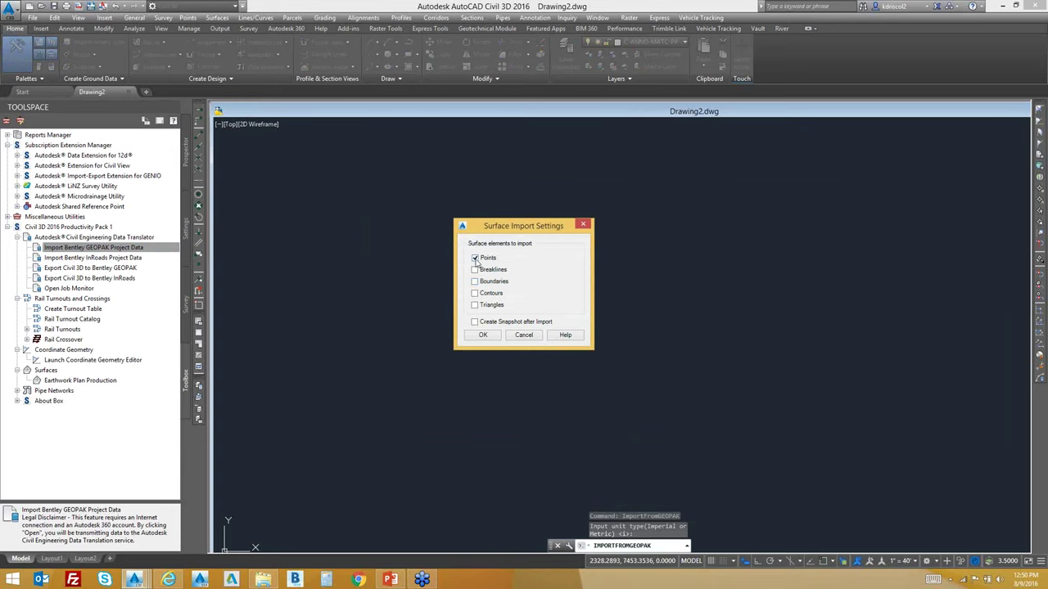
Import the surface with contours, triangles and a snapshot, leaving points out.
click(475, 258)
click(475, 294)
click(474, 306)
click(475, 322)
click(483, 335)
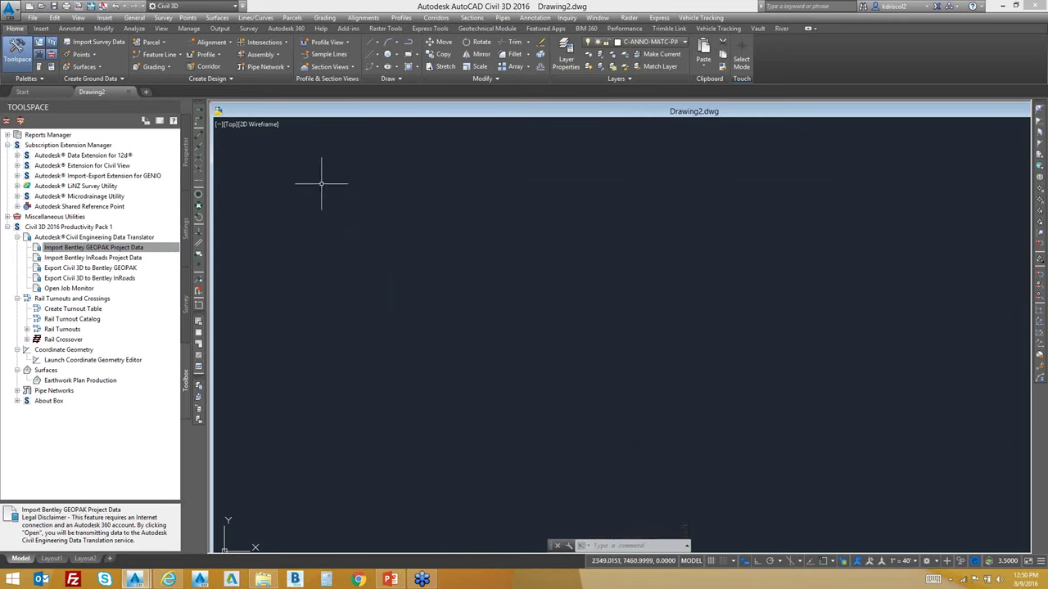
Open the Job Monitor from Toolspace and refresh the status of the three translation jobs.
click(72, 290)
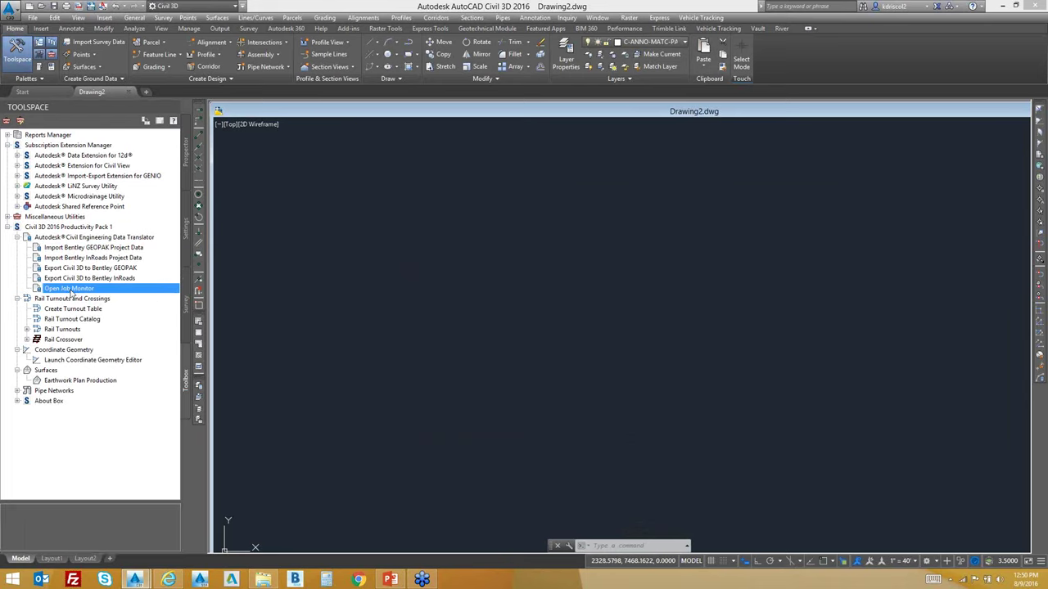
right_click(70, 290)
click(105, 296)
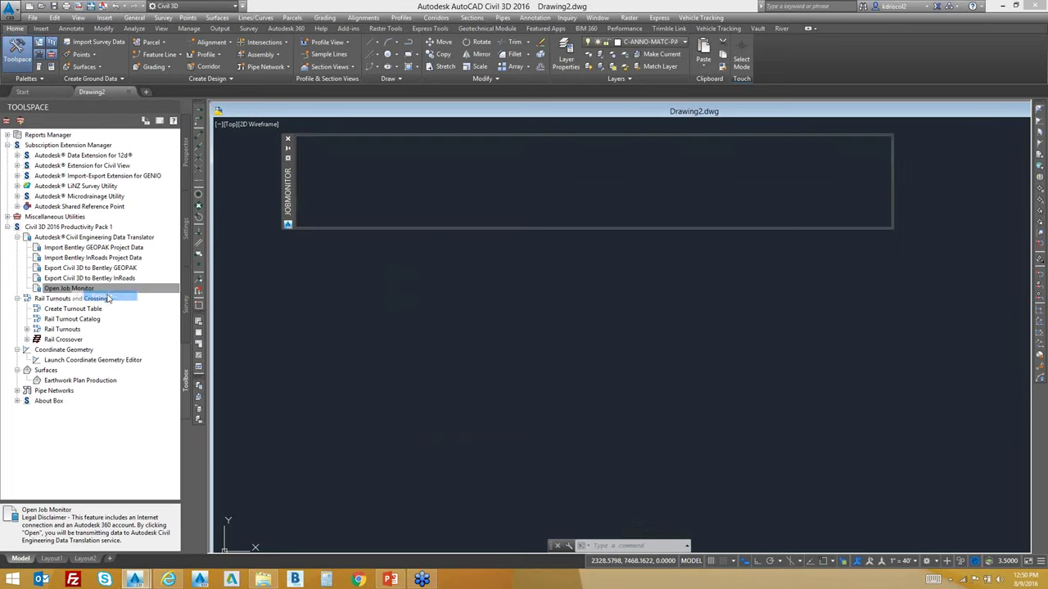
click(336, 143)
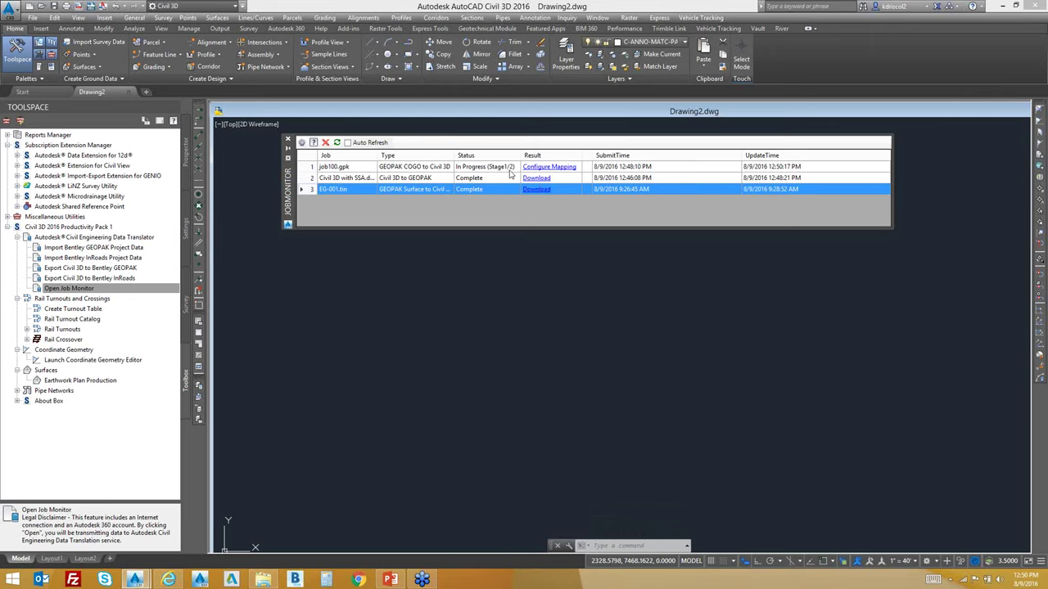
Open job100.gpk's profile mapping and try pairing its profiles with ROAD1 and XC_STORM.
click(569, 168)
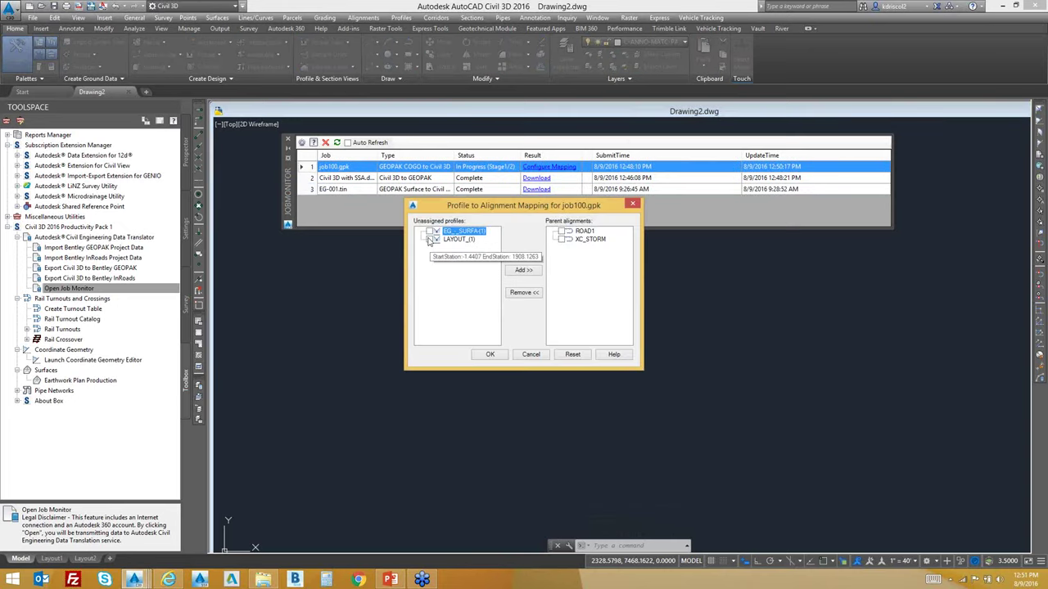
click(429, 239)
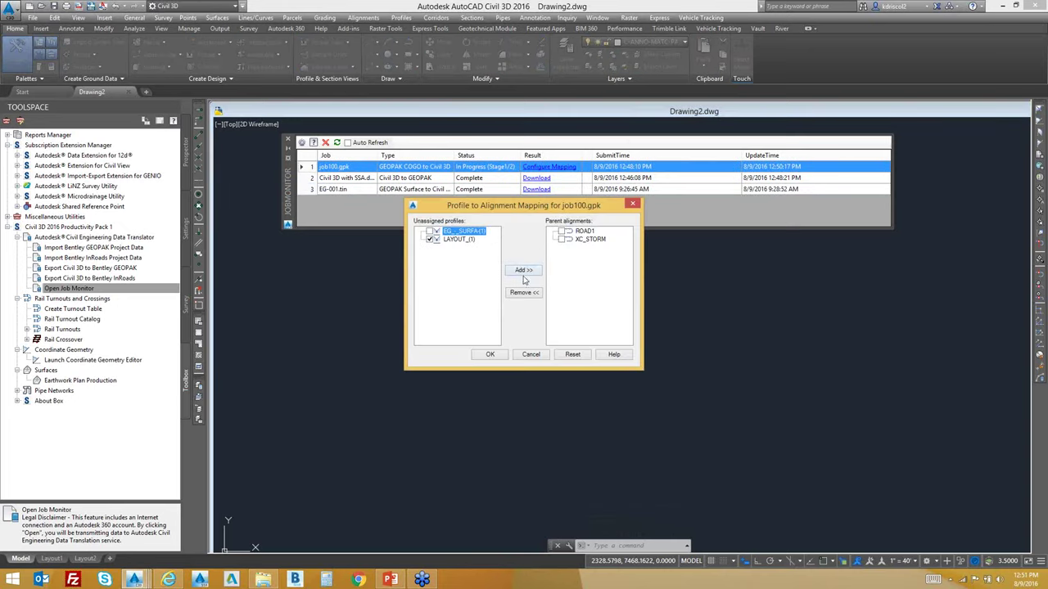
click(524, 272)
click(428, 232)
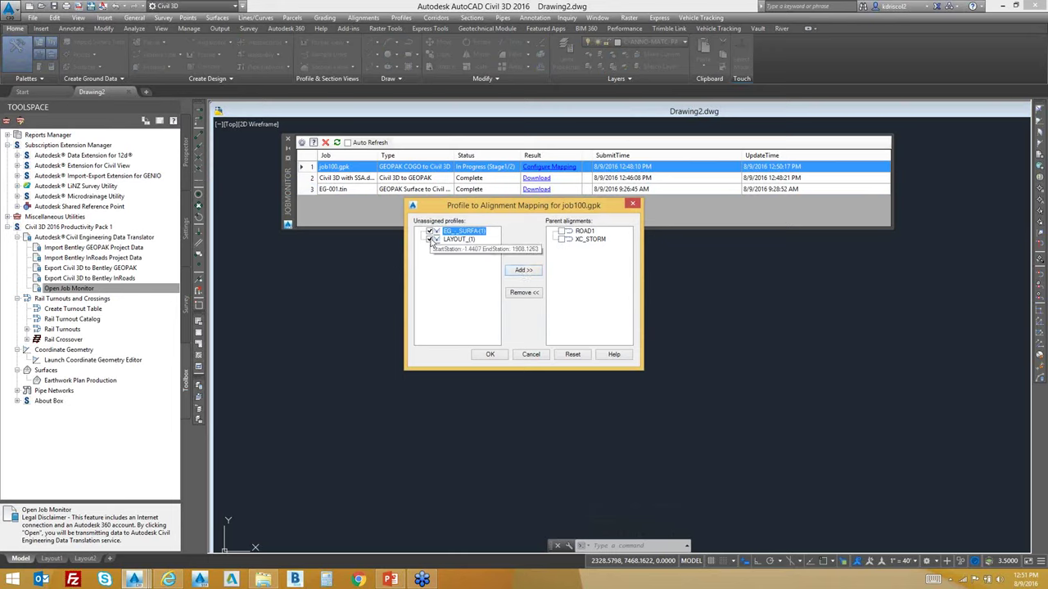
click(429, 239)
click(524, 271)
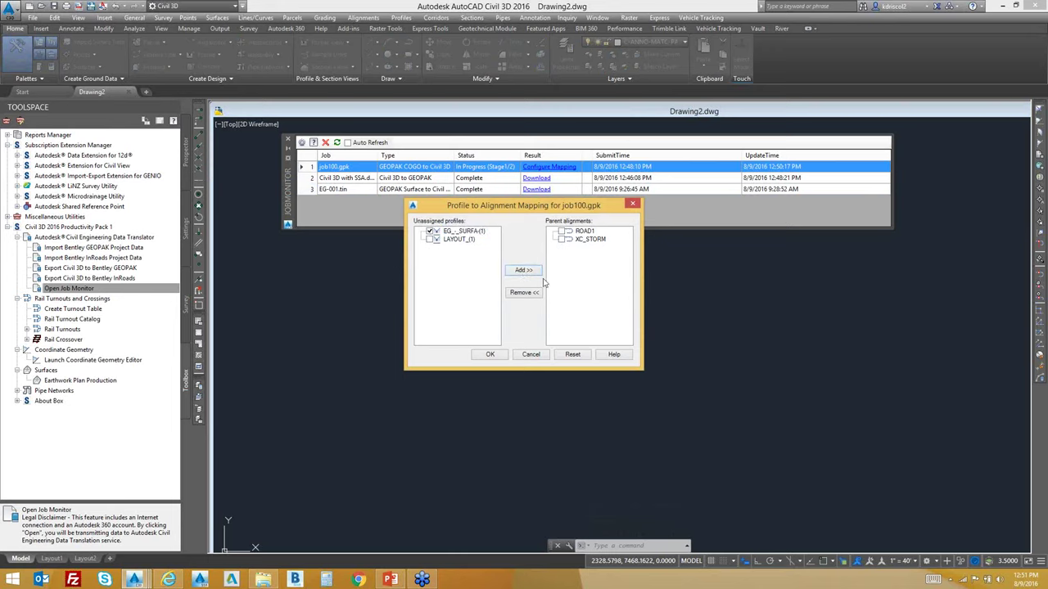
click(562, 232)
click(561, 239)
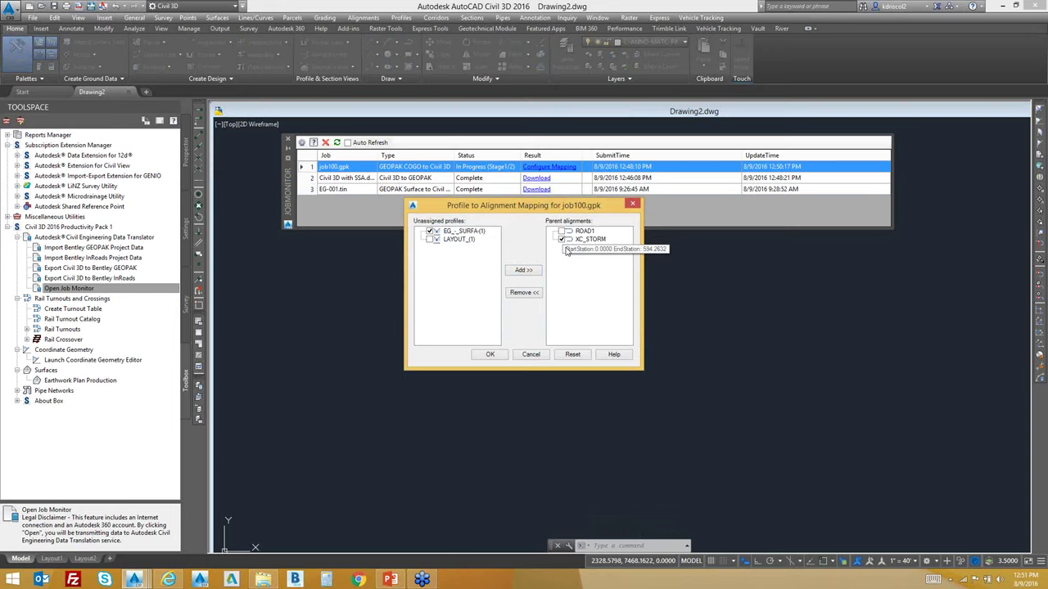
click(455, 232)
Assign the LAYOUT_(1) profile to the ROAD1 parent alignment.
click(429, 239)
click(429, 231)
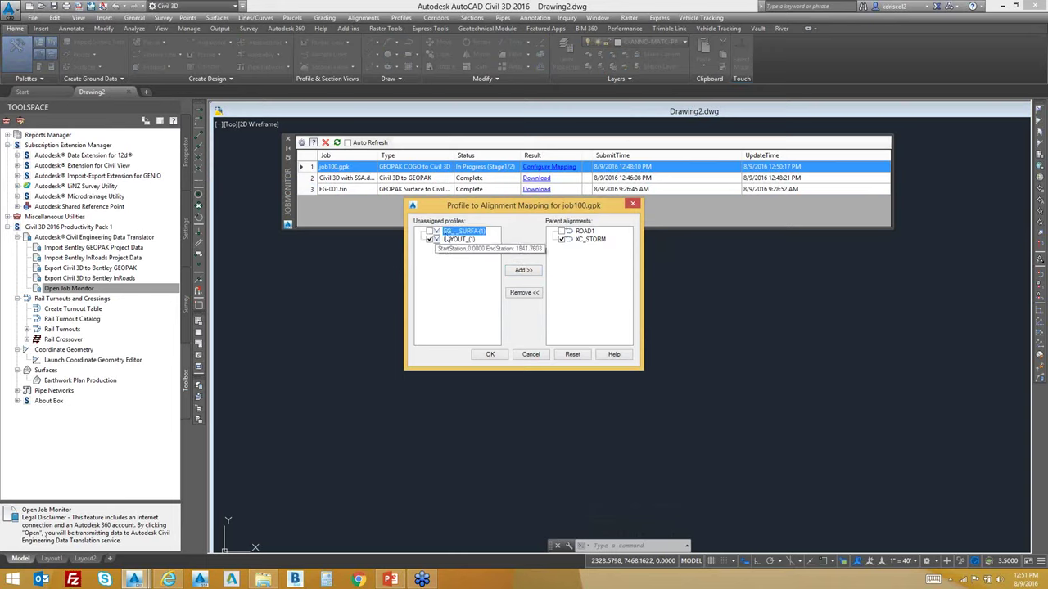
click(562, 232)
click(561, 239)
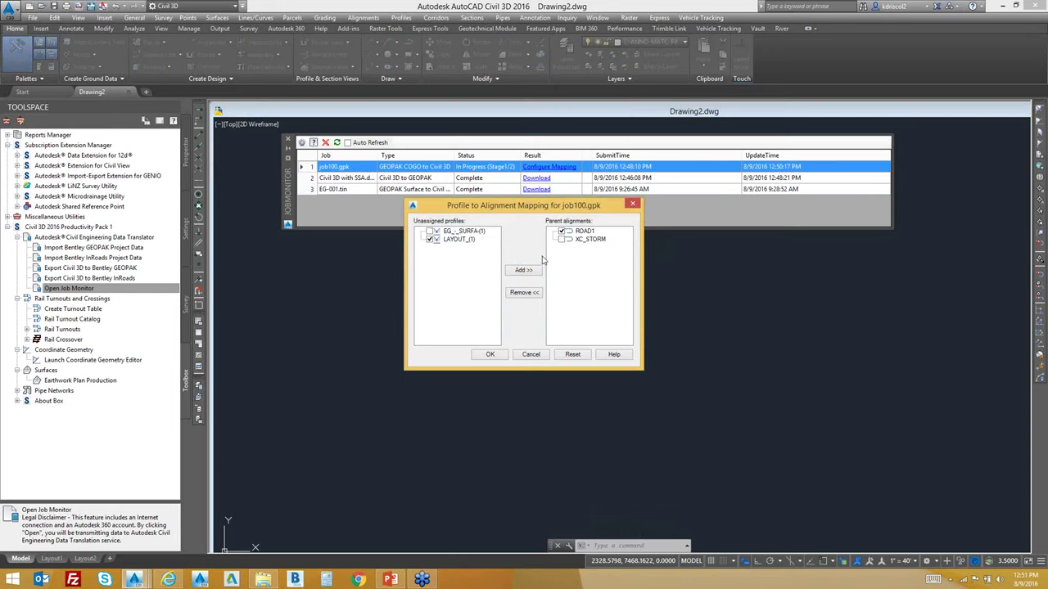
click(460, 239)
click(524, 270)
click(570, 239)
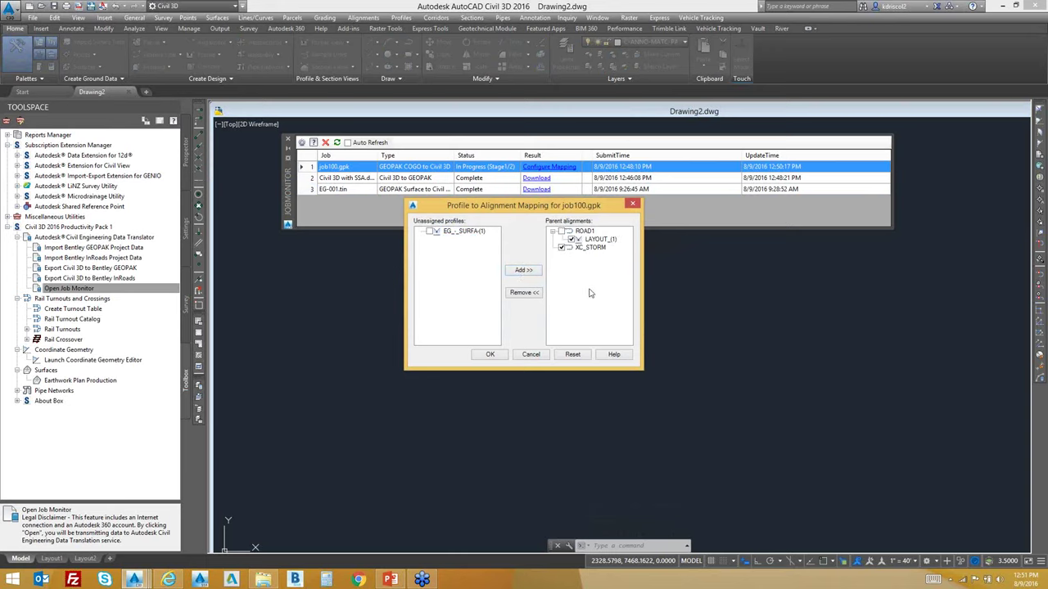
Assign EG_-_SURFA-(1) to ROAD1 and confirm the mapping to resume translation.
click(431, 232)
click(520, 271)
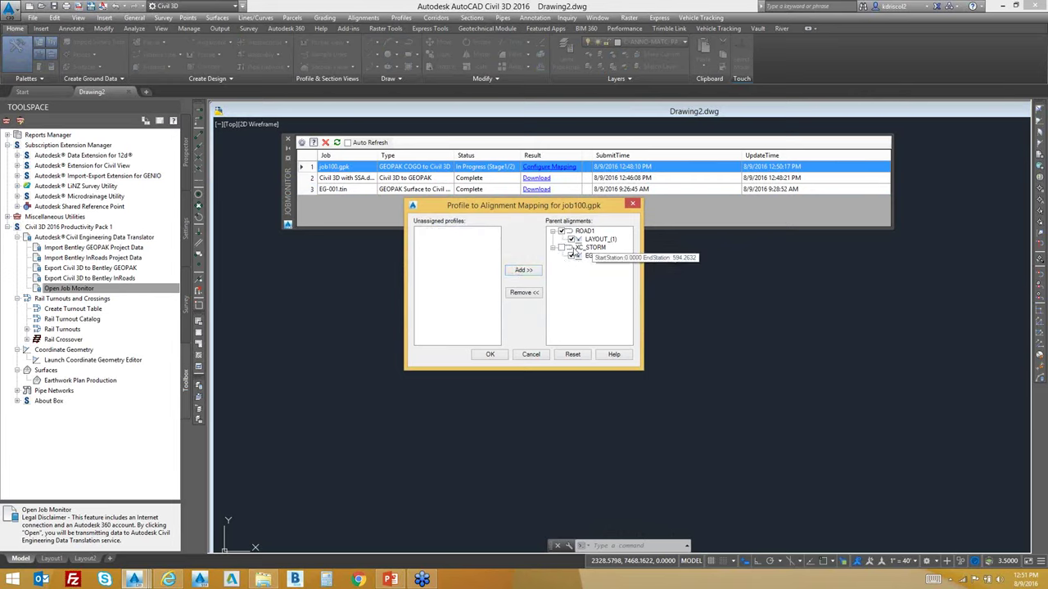
click(561, 231)
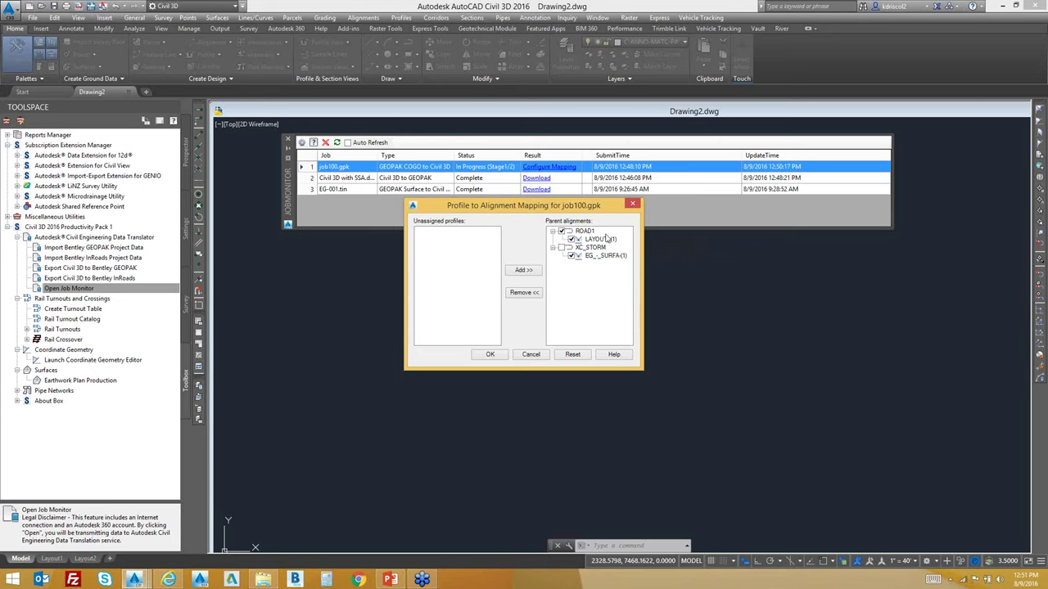
click(489, 355)
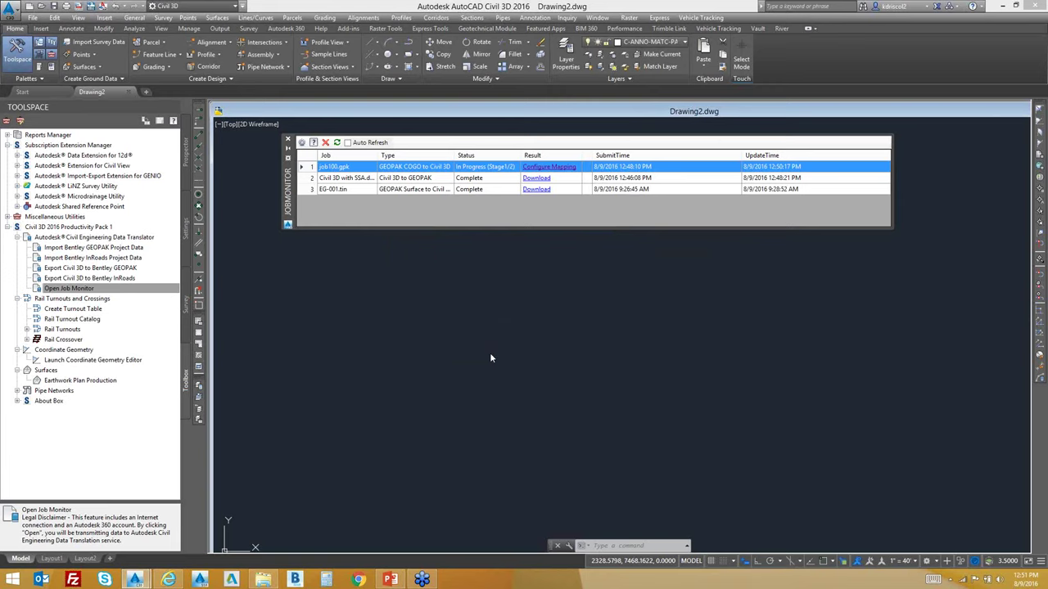
Refresh and enlarge the Job Monitor to list all five jobs, with Export Geopak alongside.
click(337, 143)
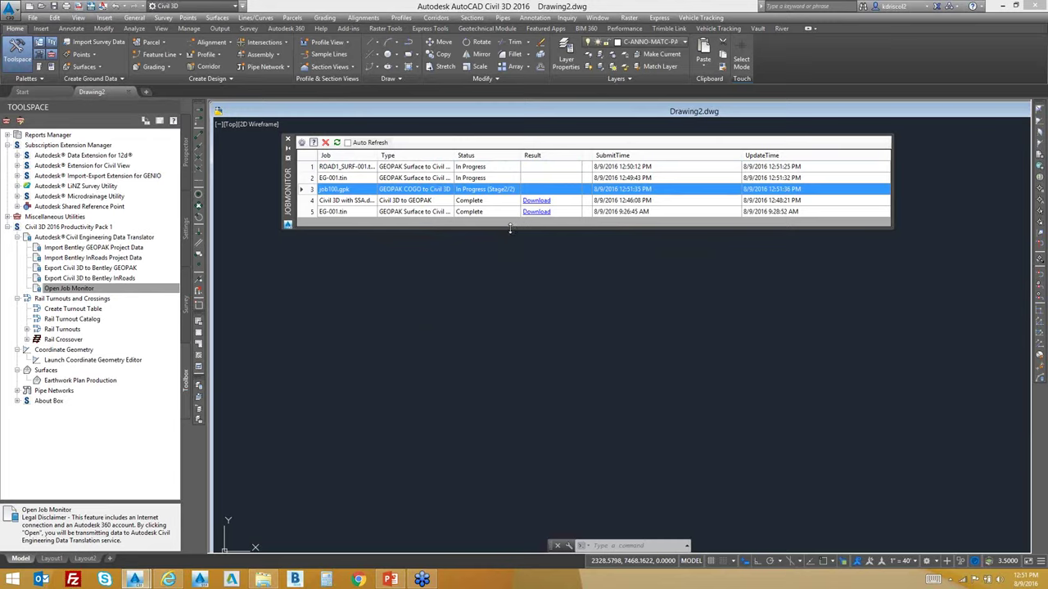
mouse_move(511, 227)
mouse_down()
mouse_move(514, 292)
mouse_move(515, 242)
mouse_up()
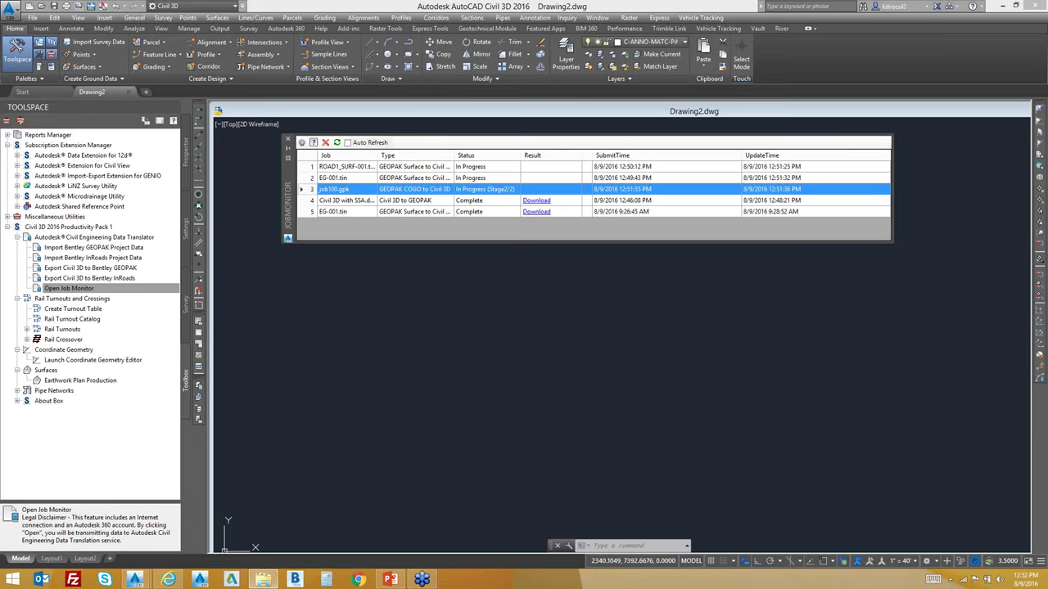
drag(1040, 459, 586, 101)
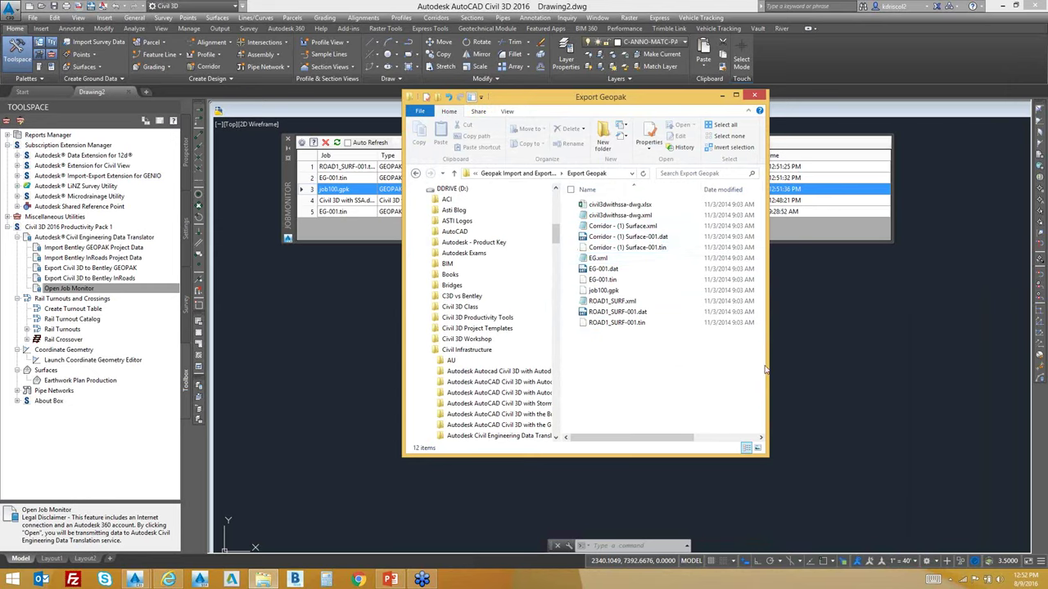
Widen the Export Geopak window and open the civil3dwithssa-dwg.xlsx translation report.
drag(765, 370, 899, 372)
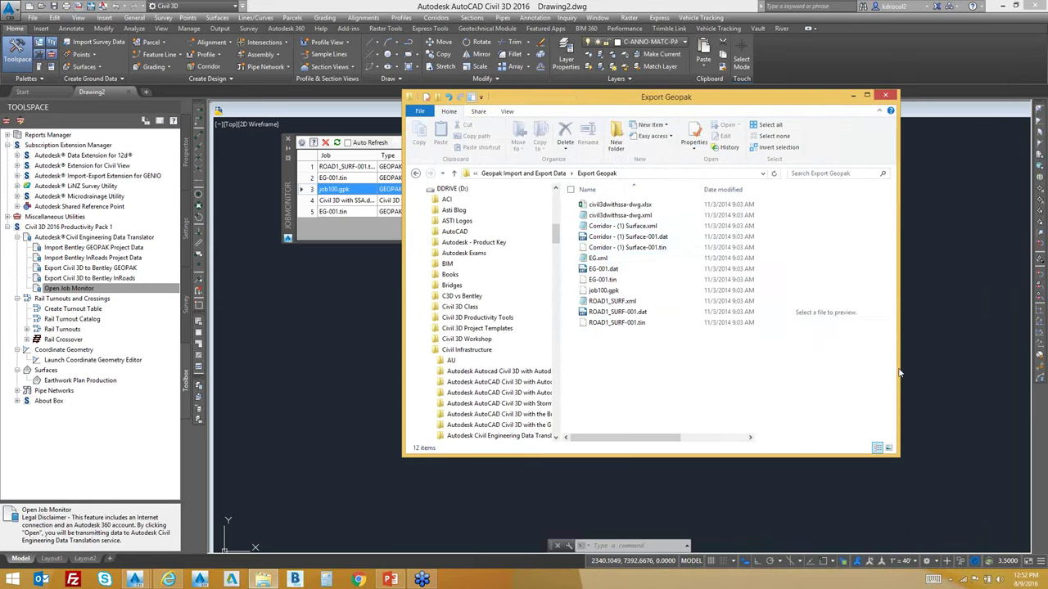
click(627, 206)
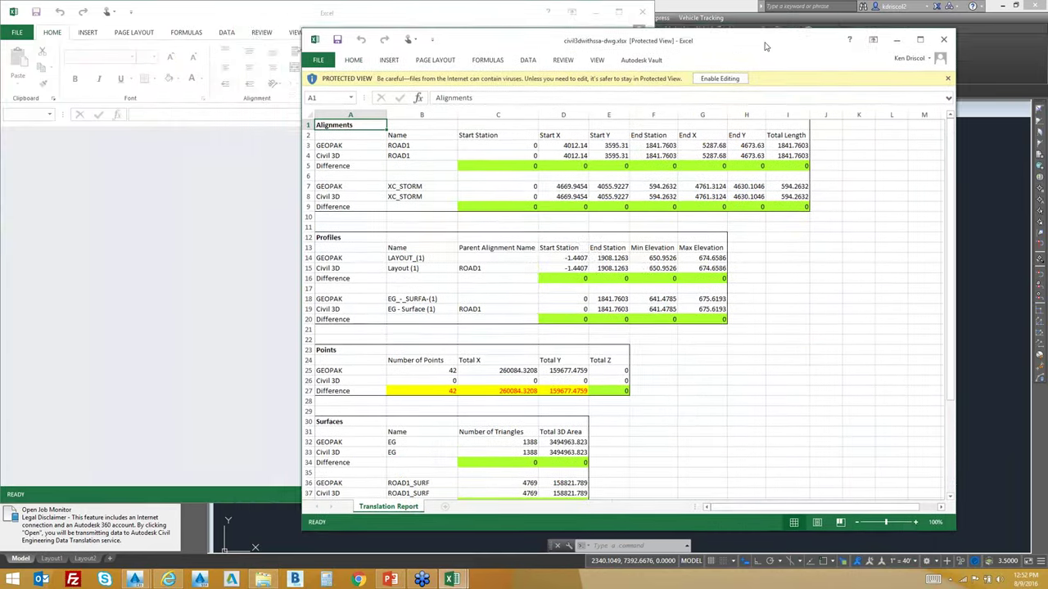
drag(765, 46, 699, 19)
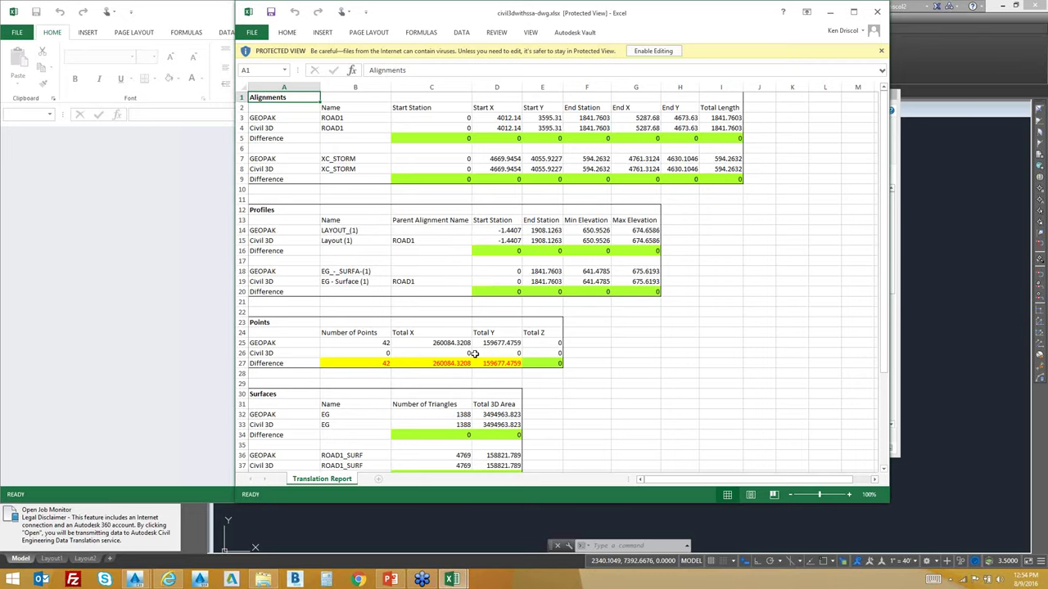
scroll(483, 327, down, 3)
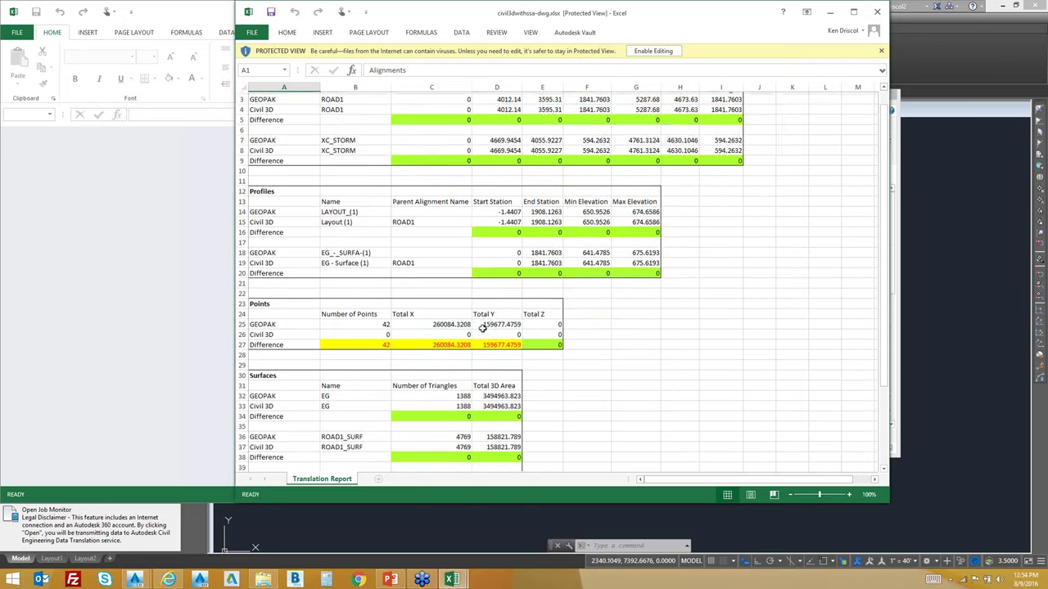
scroll(526, 323, down, 2)
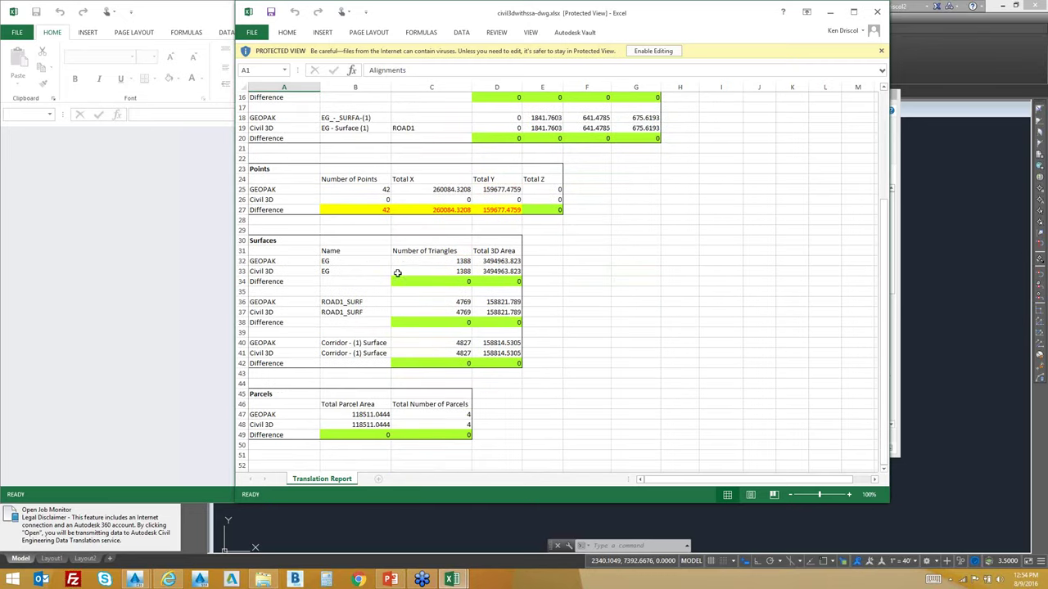
scroll(369, 270, down, 1)
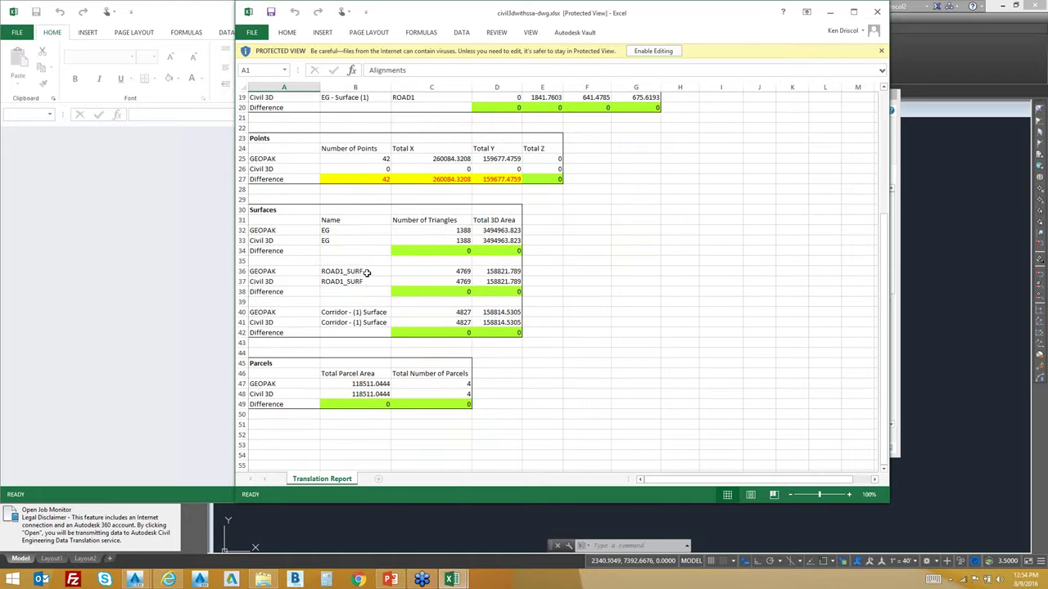
scroll(369, 287, down, 1)
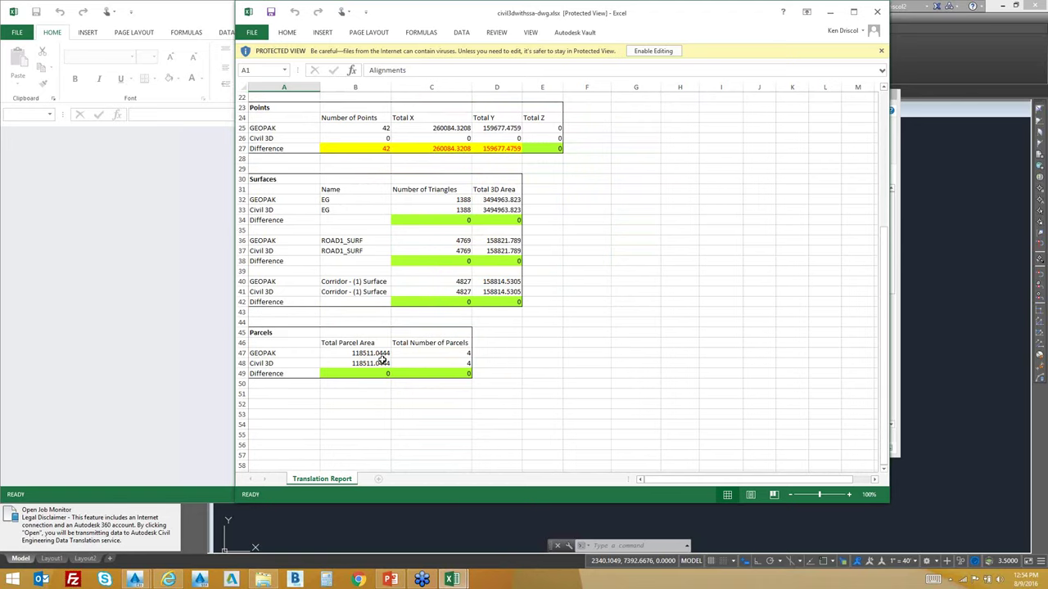
Close the Translation Report in Excel and minimize the Export Geopak folder window.
click(878, 11)
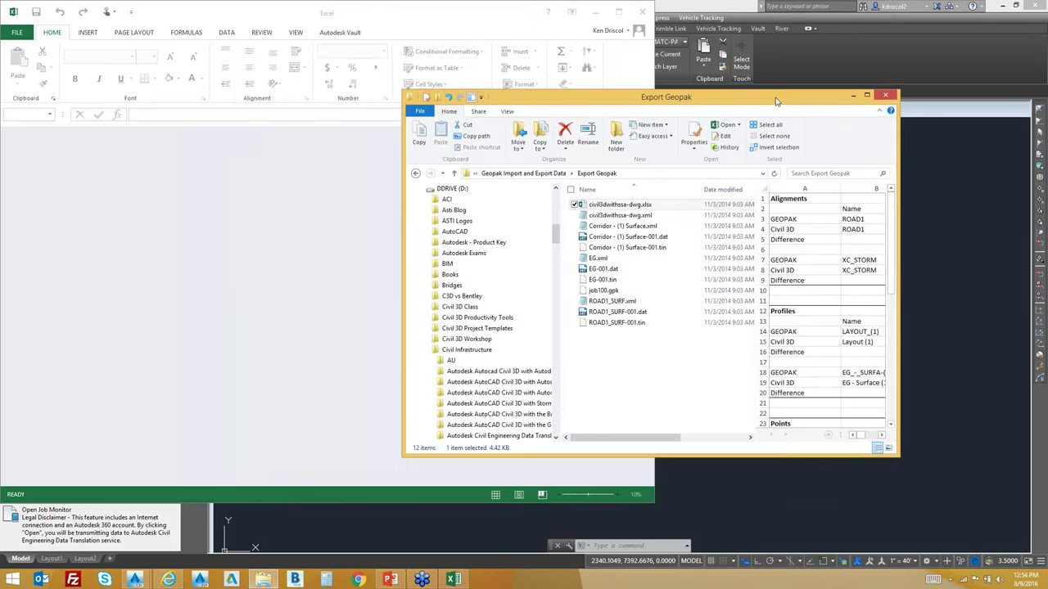
drag(786, 103, 442, 173)
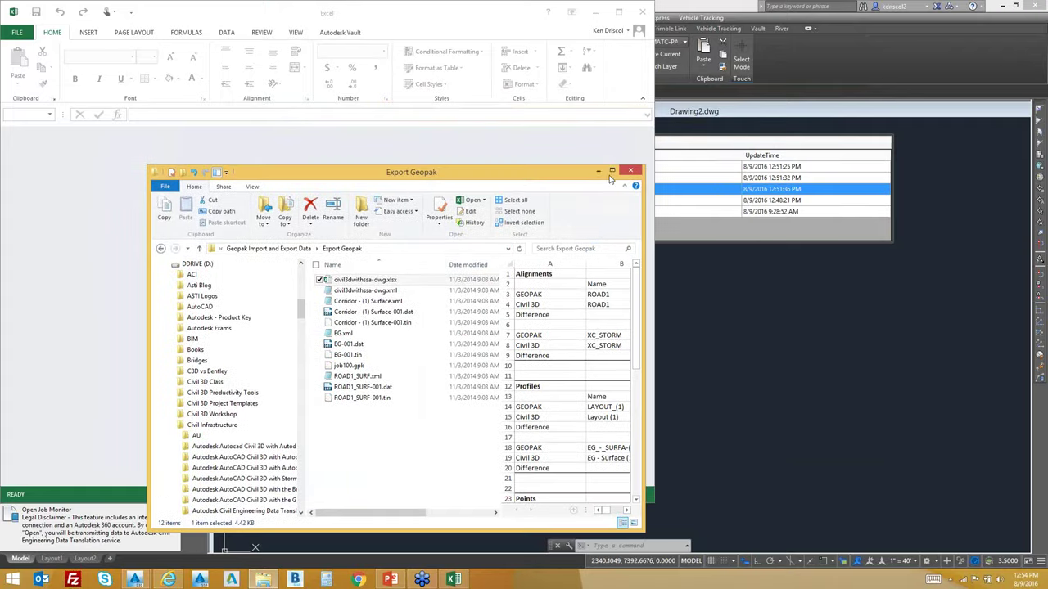
click(599, 172)
click(642, 11)
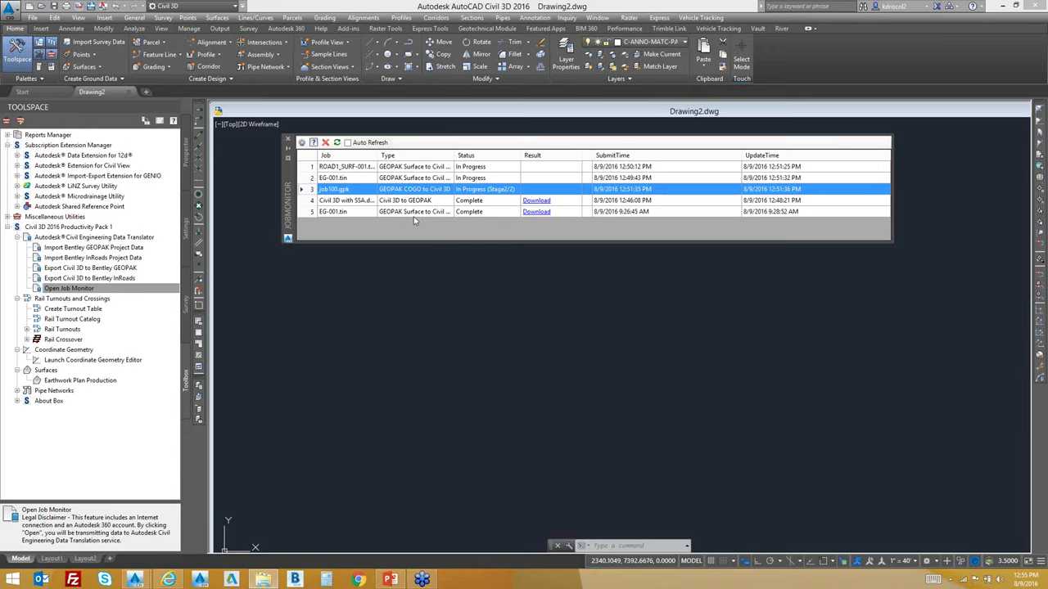
Download the EG-001.tin job results to a chosen destination folder.
click(538, 212)
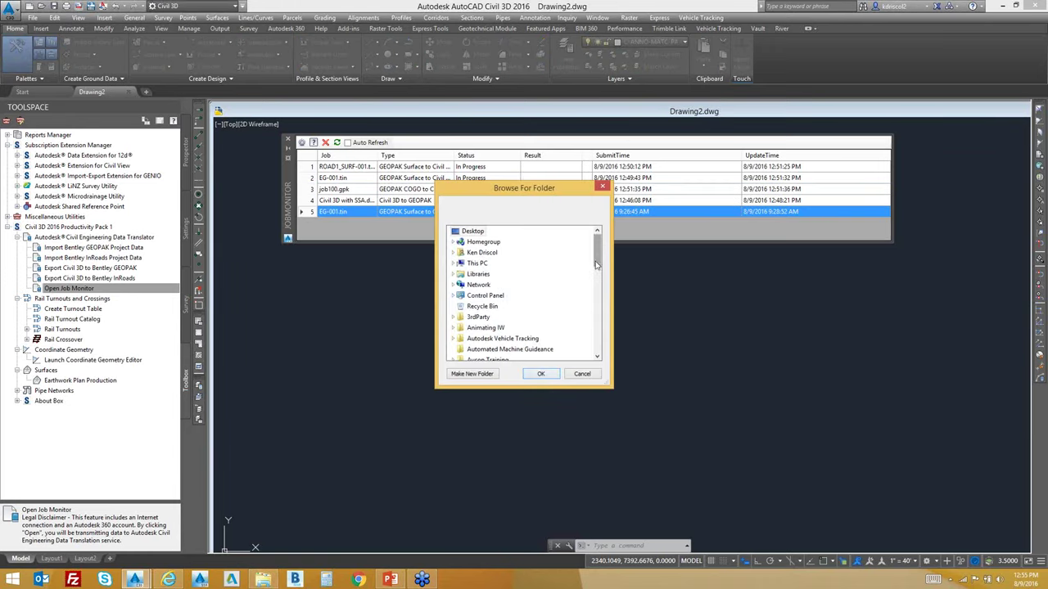
drag(597, 250, 597, 321)
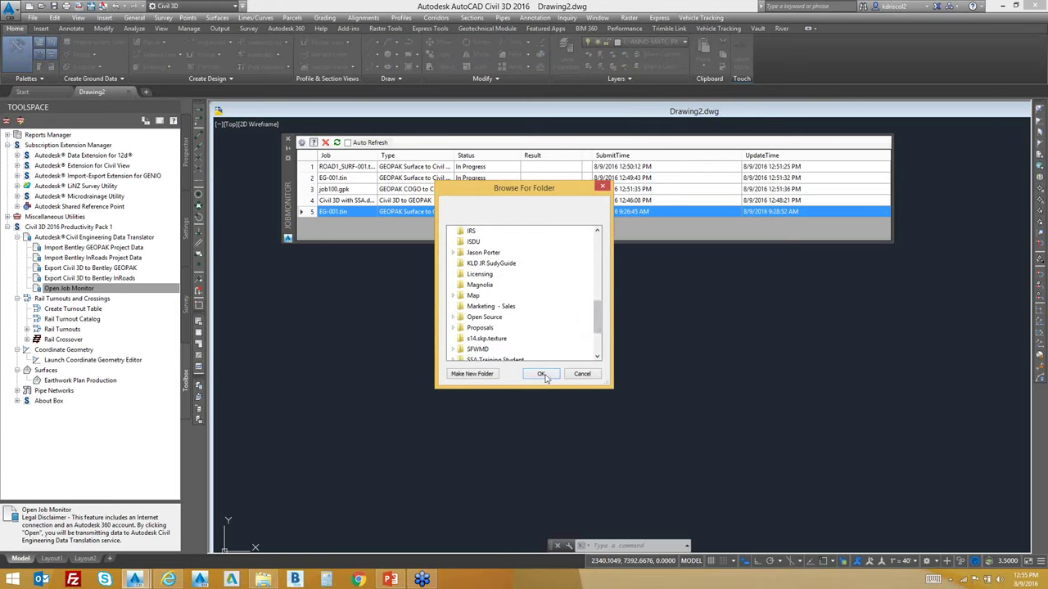
click(541, 373)
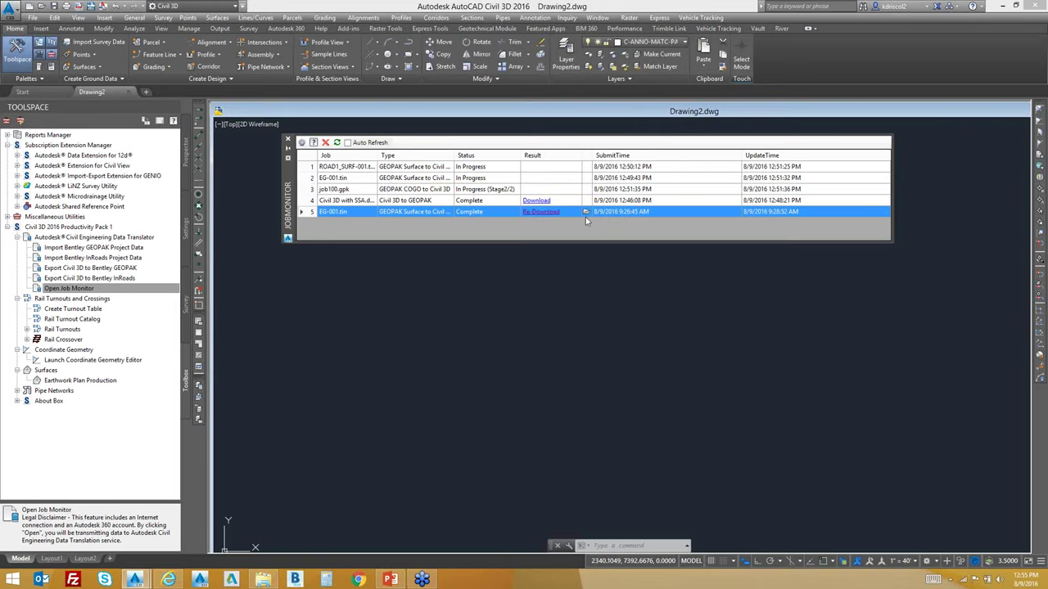
click(585, 215)
drag(509, 288, 495, 313)
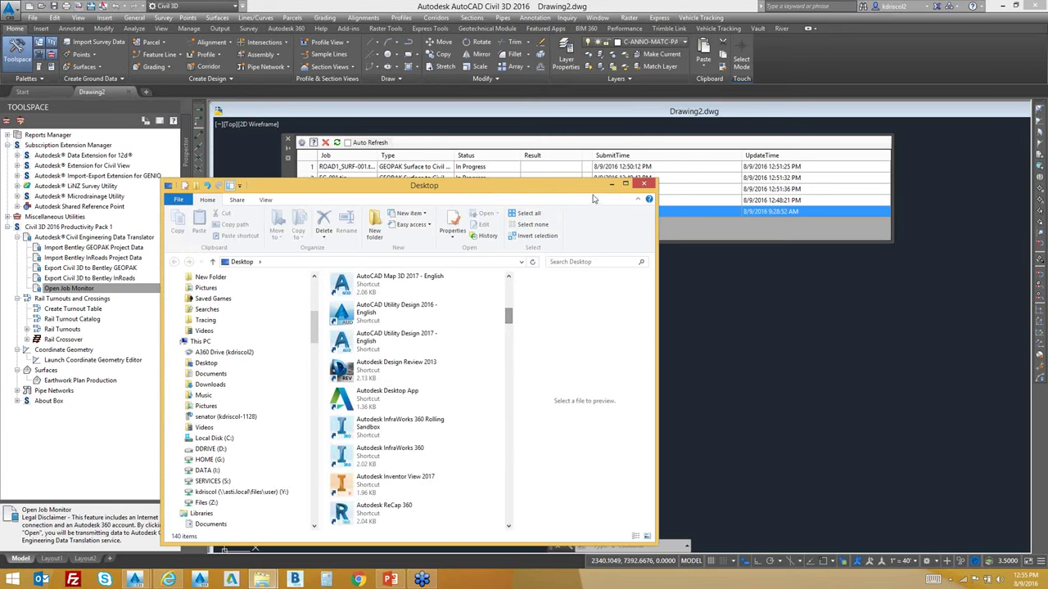
click(645, 185)
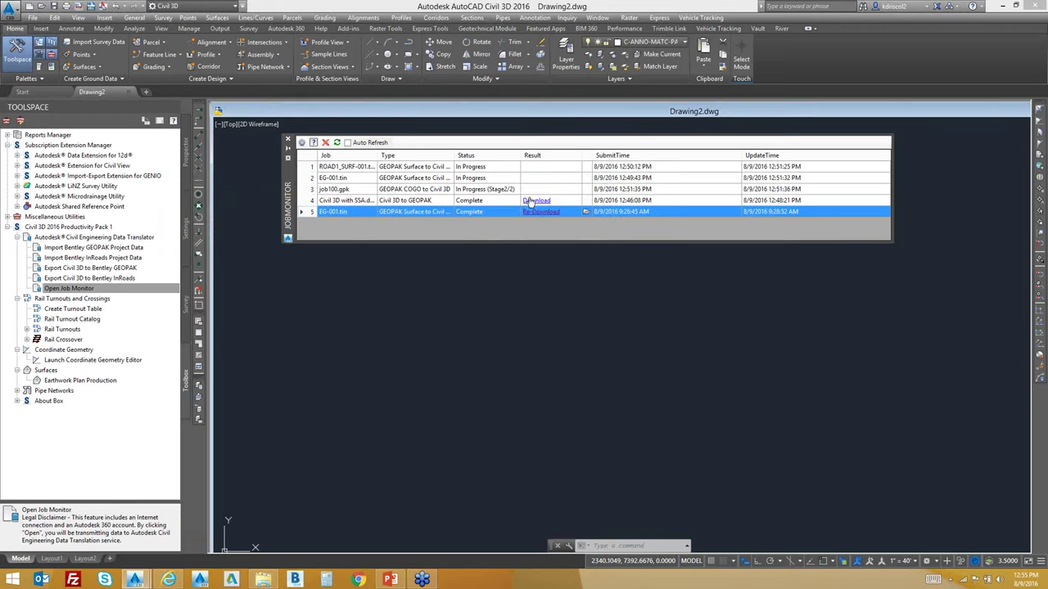
Start downloading the Civil 3D with SSA job results, then cancel it.
click(532, 201)
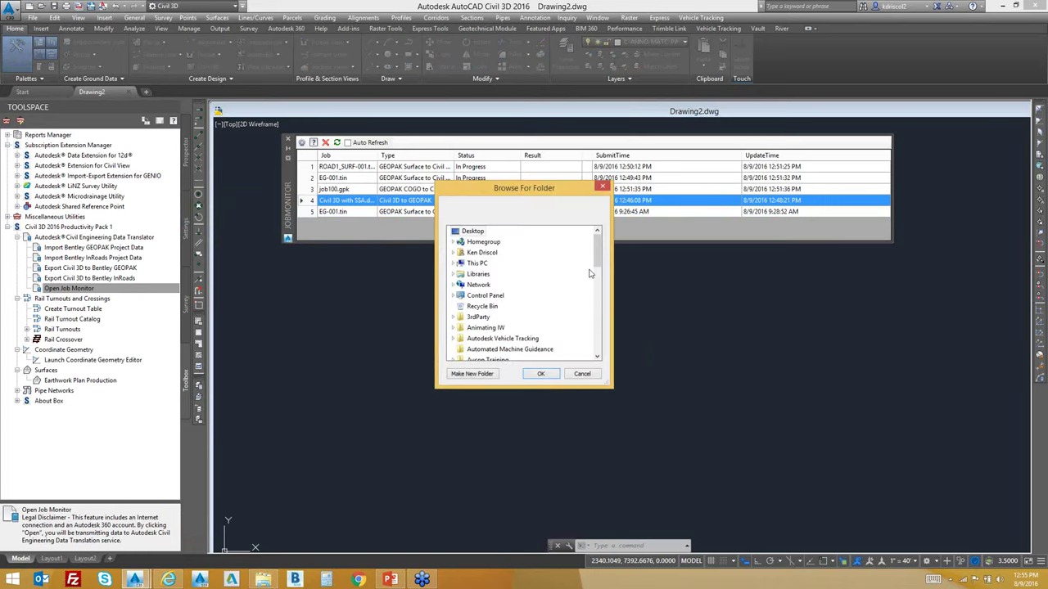
drag(597, 250, 600, 319)
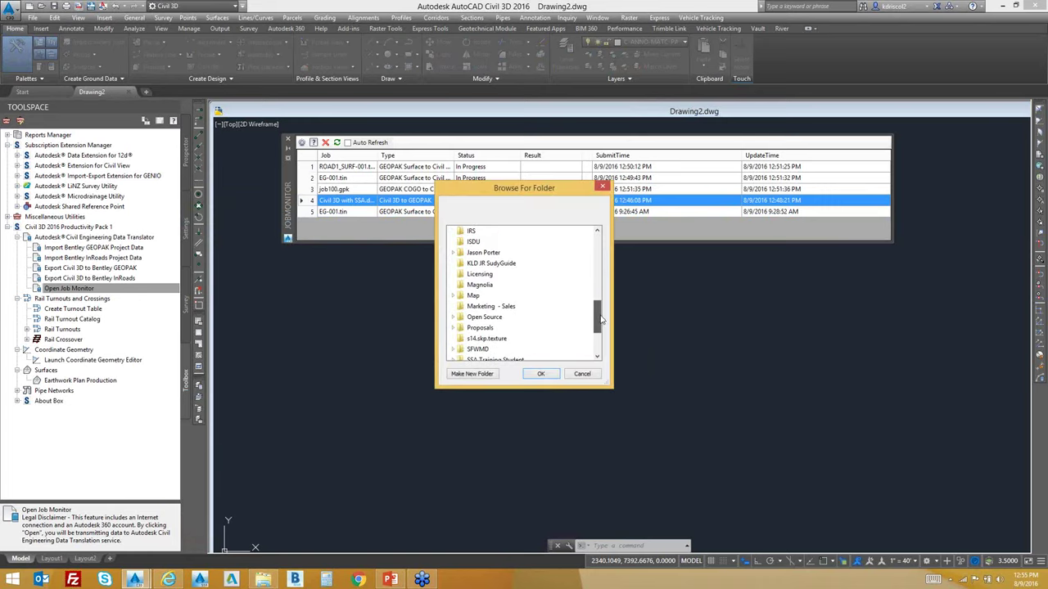
click(582, 374)
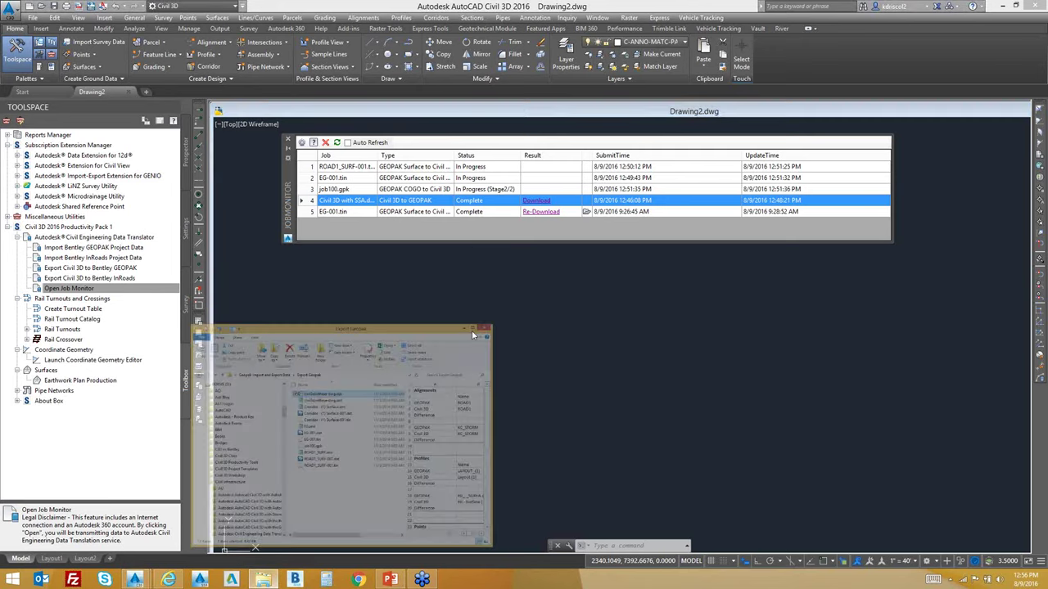
Navigate to the Import Geopak folder and widen the window to show file types and sizes.
click(264, 579)
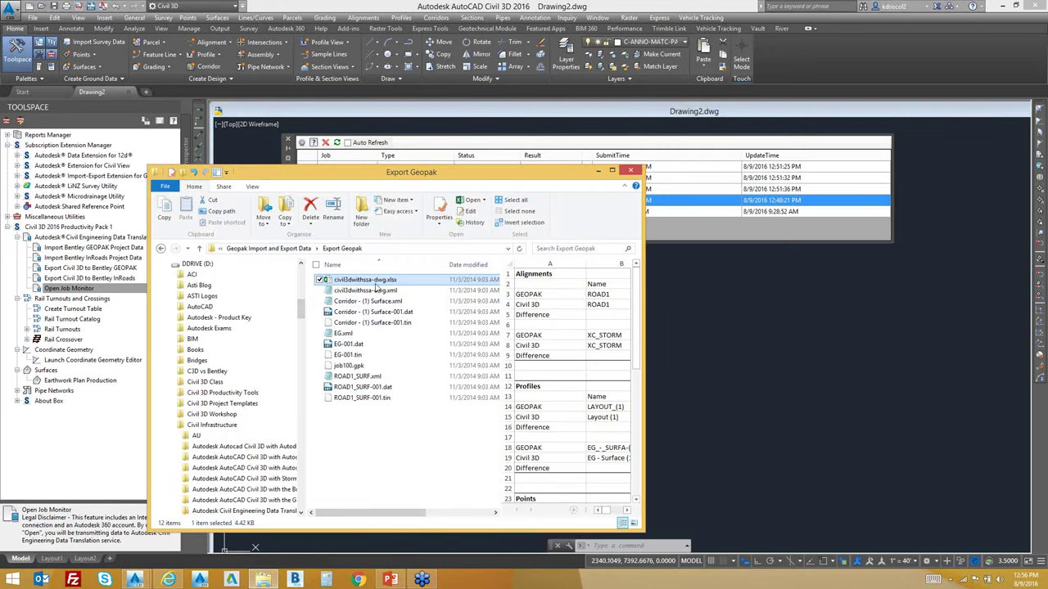
click(271, 248)
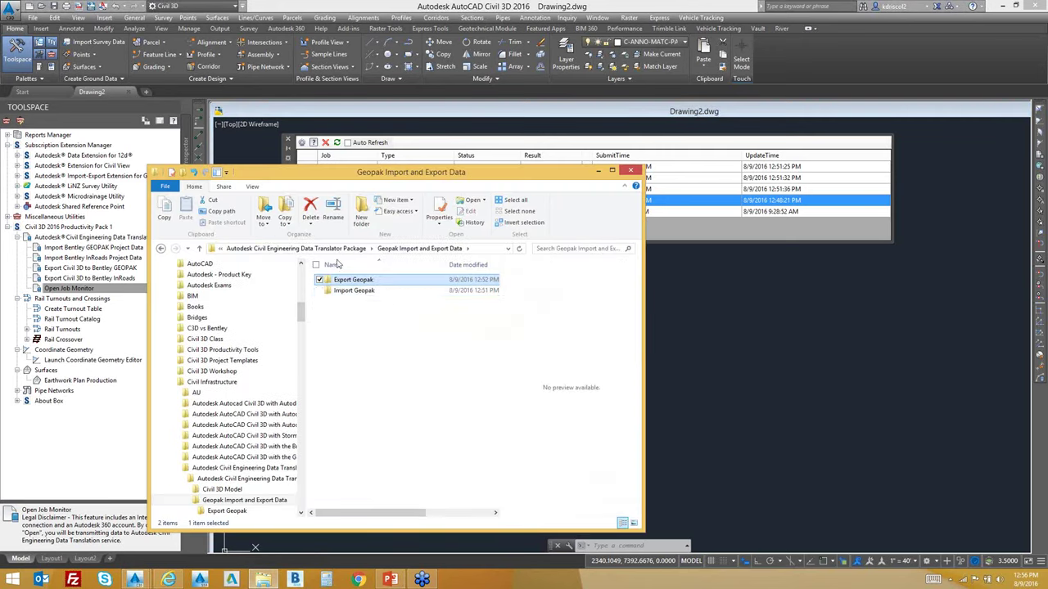
click(357, 292)
double_click(357, 292)
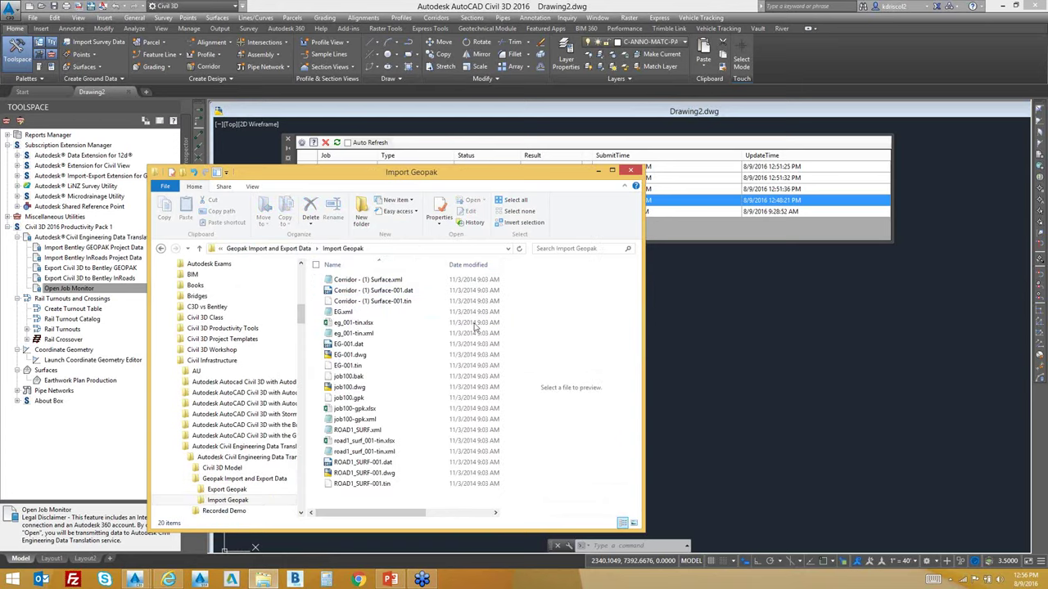
drag(643, 322, 843, 336)
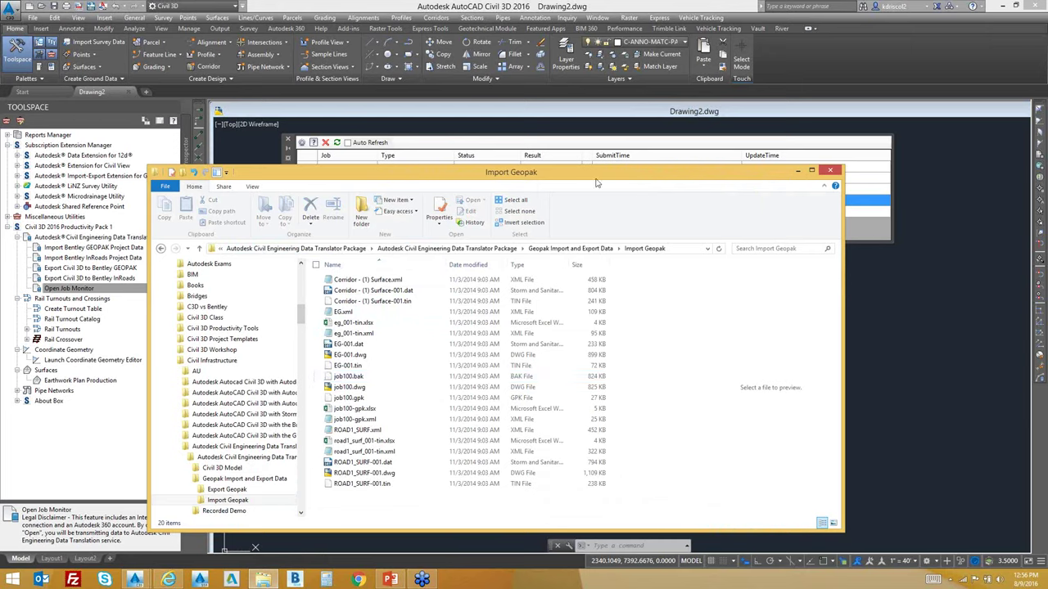
drag(607, 177, 623, 278)
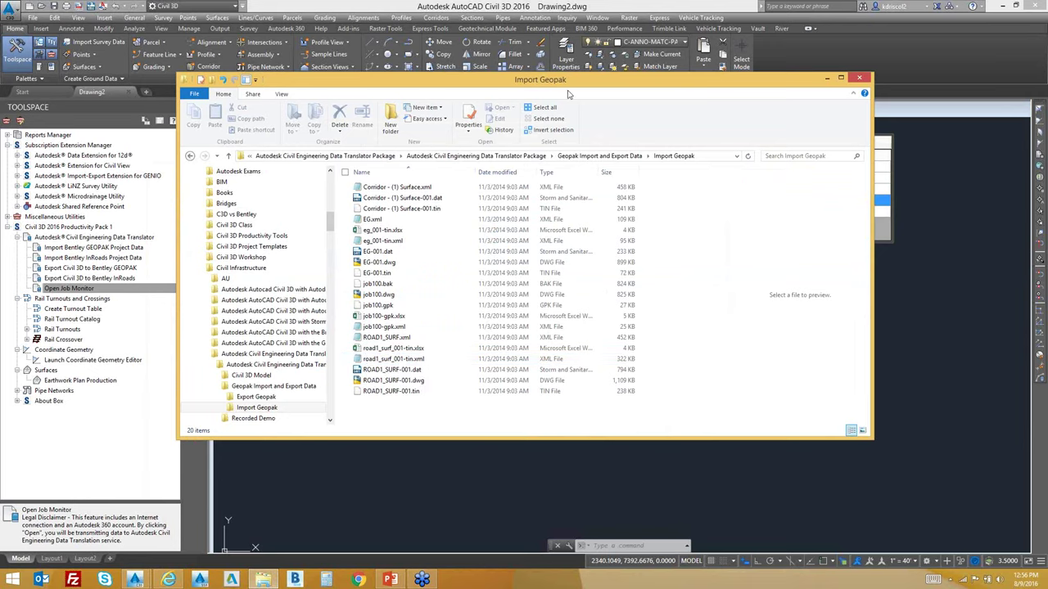
Preview the EG-001.dwg, job100.dwg and ROAD1_SURF-001.dwg drawings.
click(390, 263)
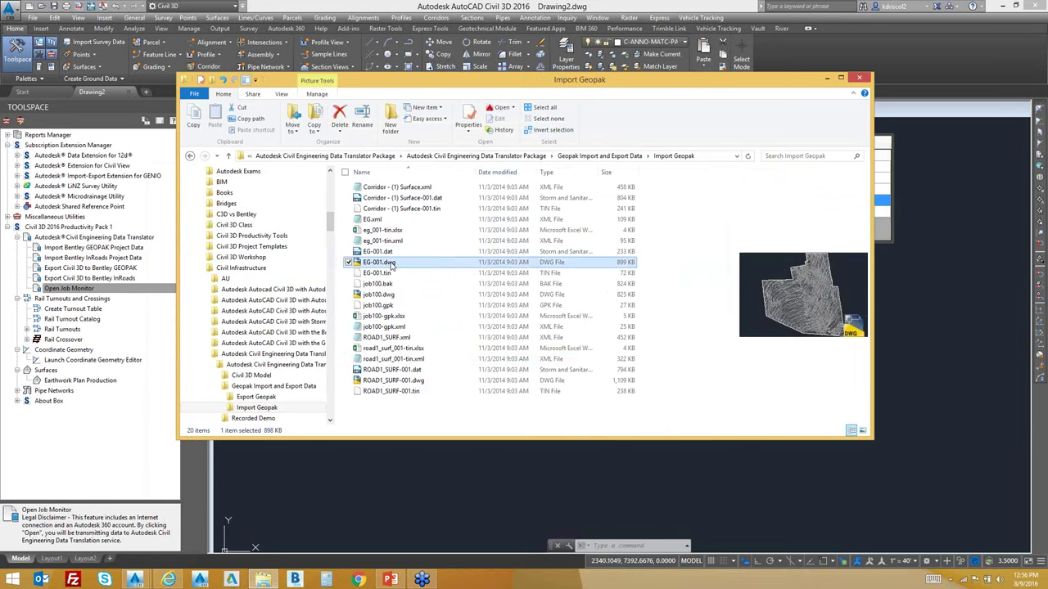
click(401, 295)
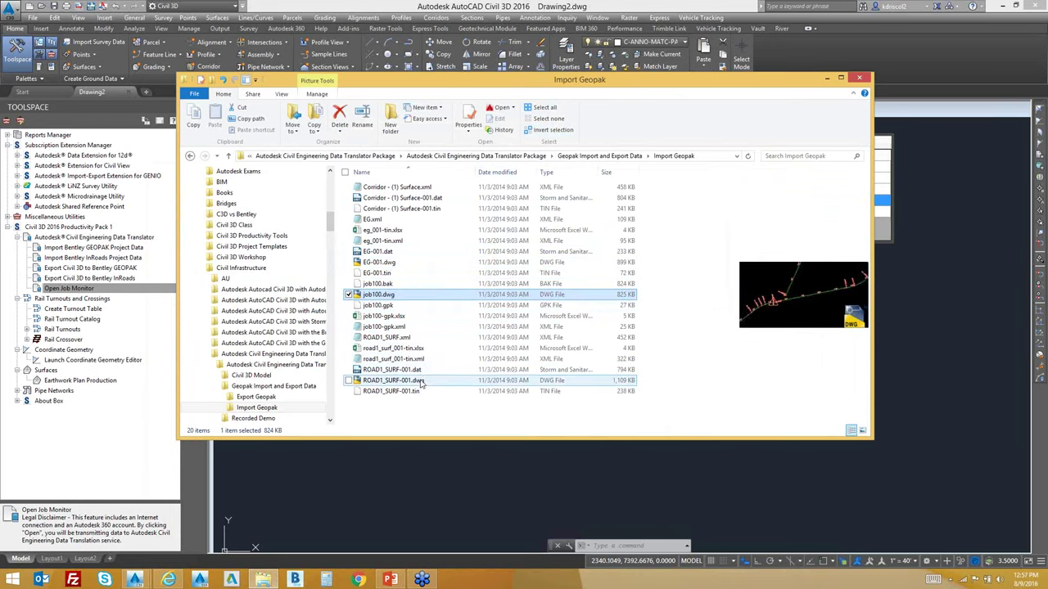
click(423, 381)
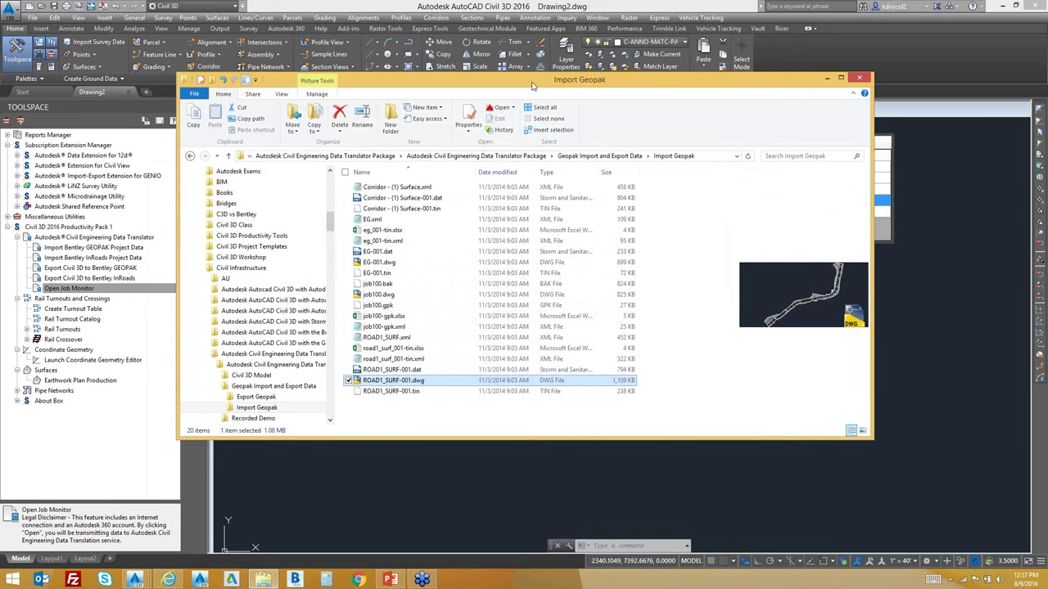
drag(543, 84, 584, 206)
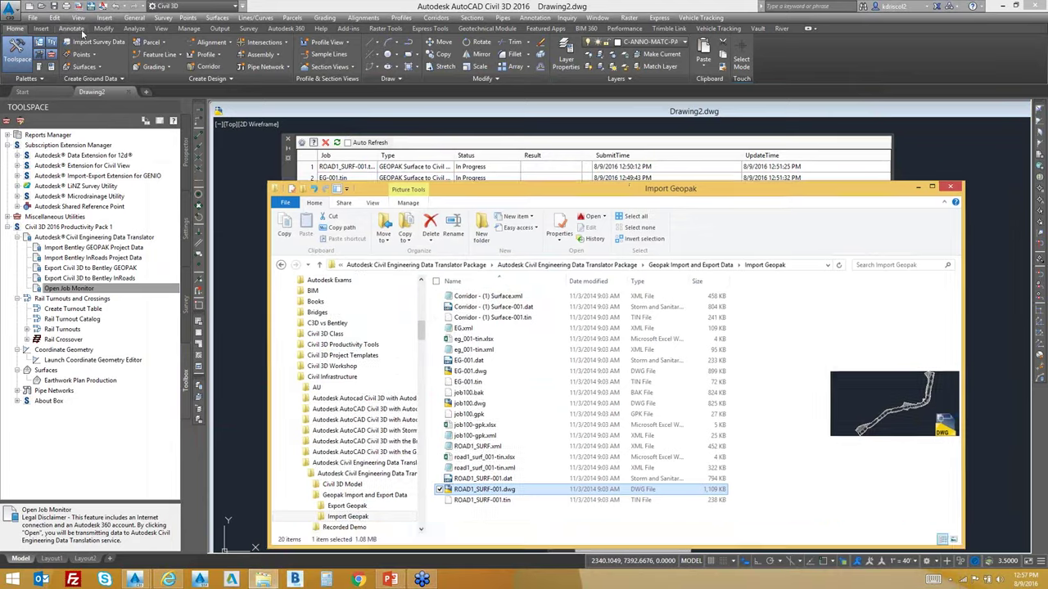
Open EG-001.dwg, job100.dwg and ROAD1_SURF-001.dwg together from Geopak Import and Export Data > Import Geopak.
click(245, 245)
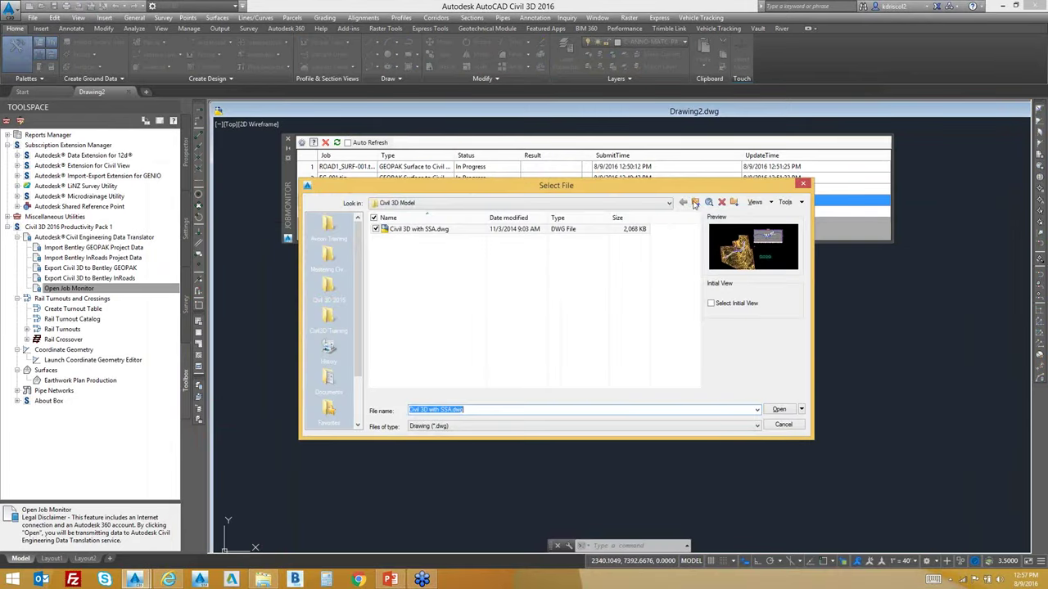
click(694, 203)
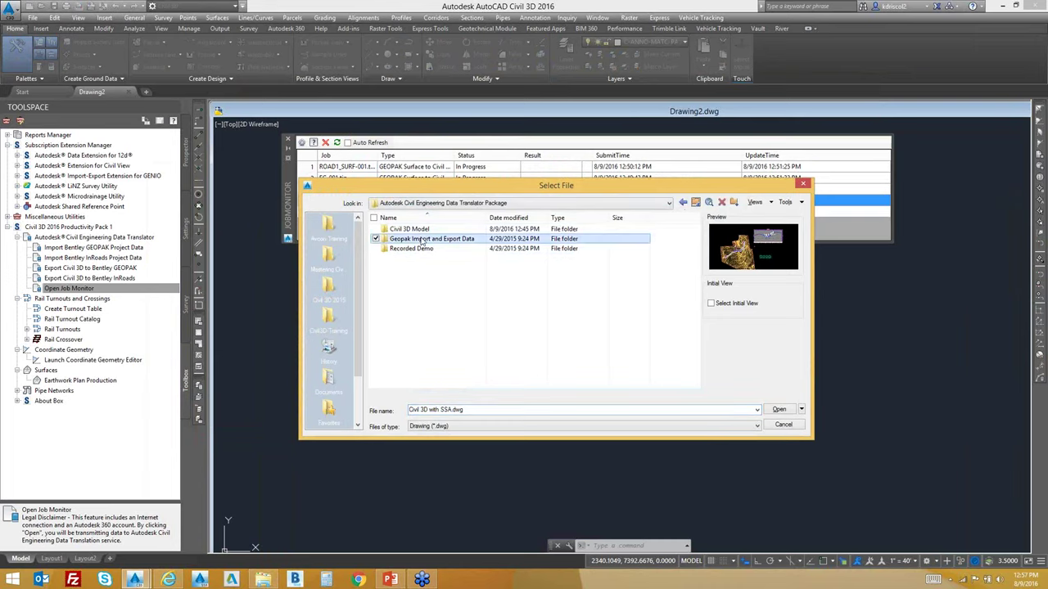
double_click(414, 239)
double_click(413, 239)
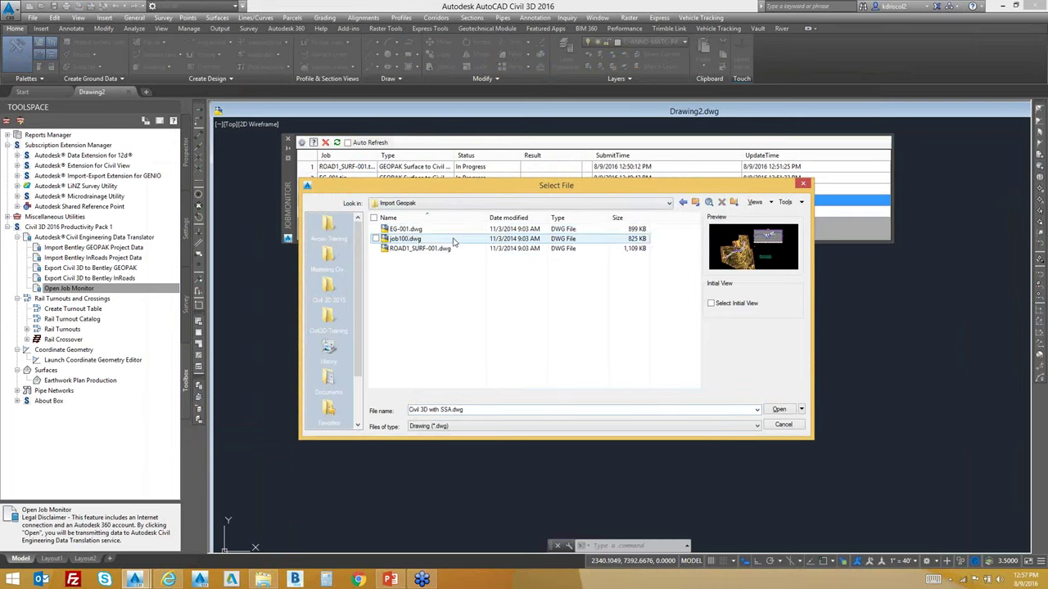
click(410, 230)
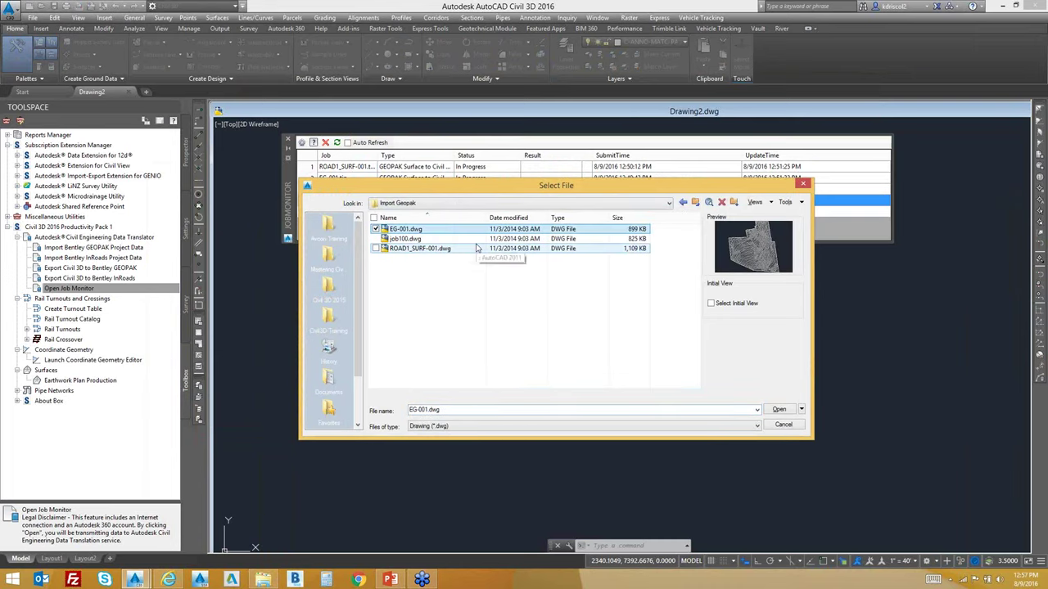
shift+click(450, 248)
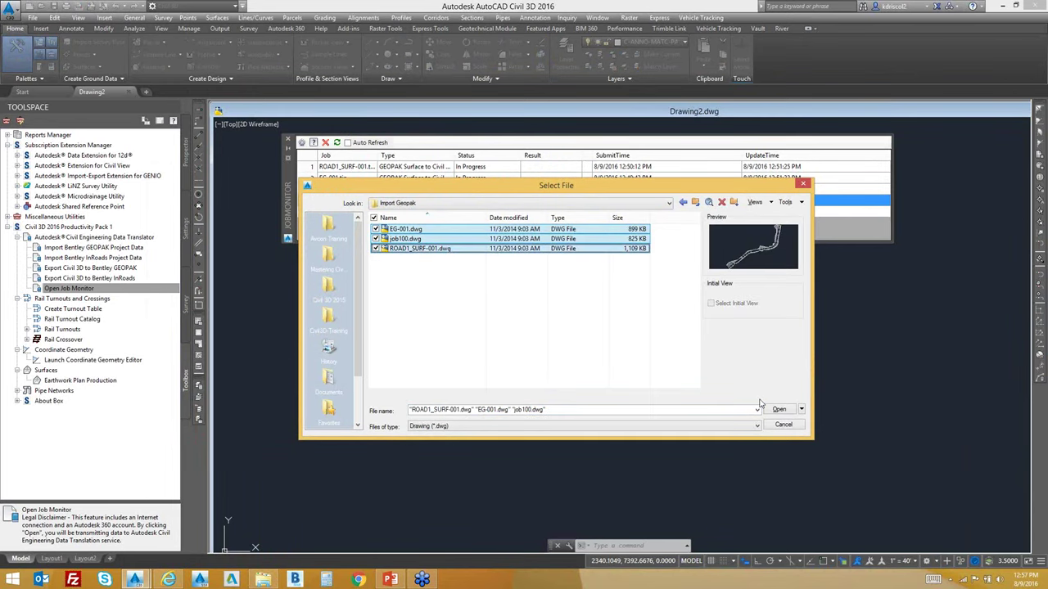
click(782, 410)
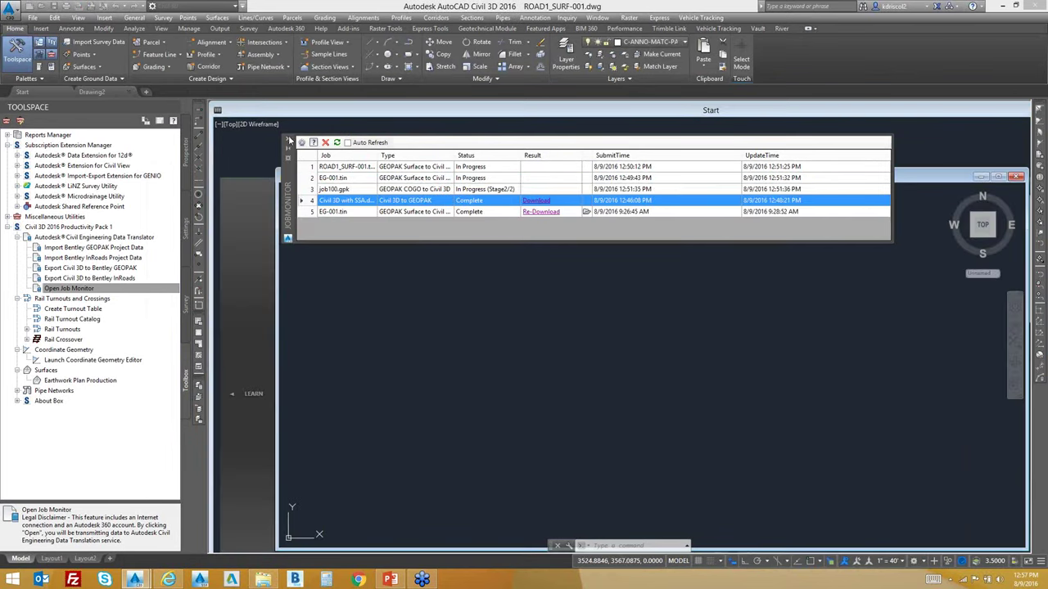
Close the Job Monitor and enlarge the job100, EG-001, then ROAD1_SURF-001 drawing windows.
click(289, 141)
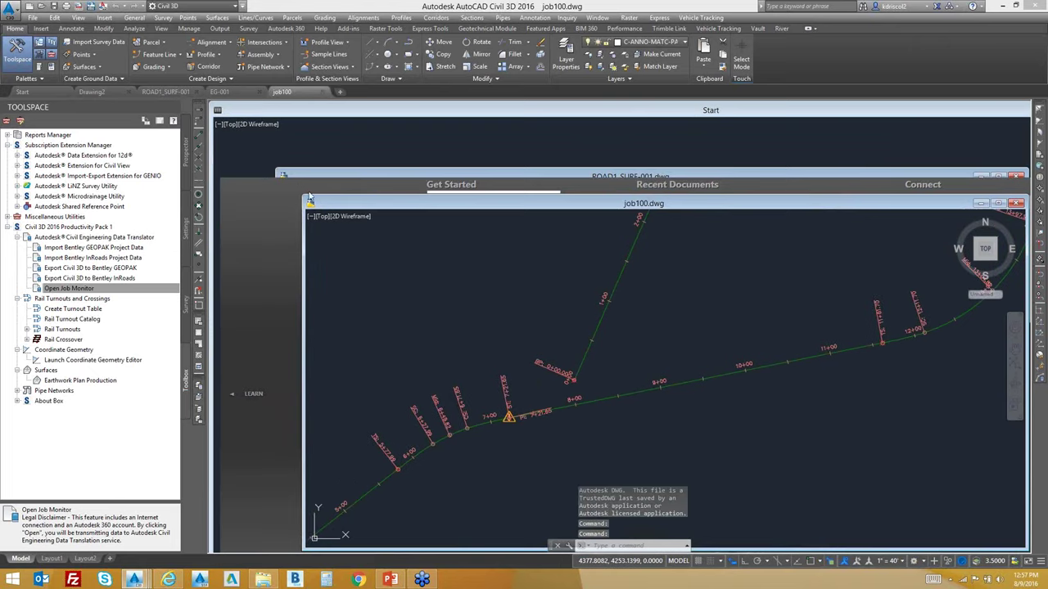
mouse_move(310, 202)
mouse_down()
mouse_move(249, 127)
mouse_move(211, 105)
mouse_up()
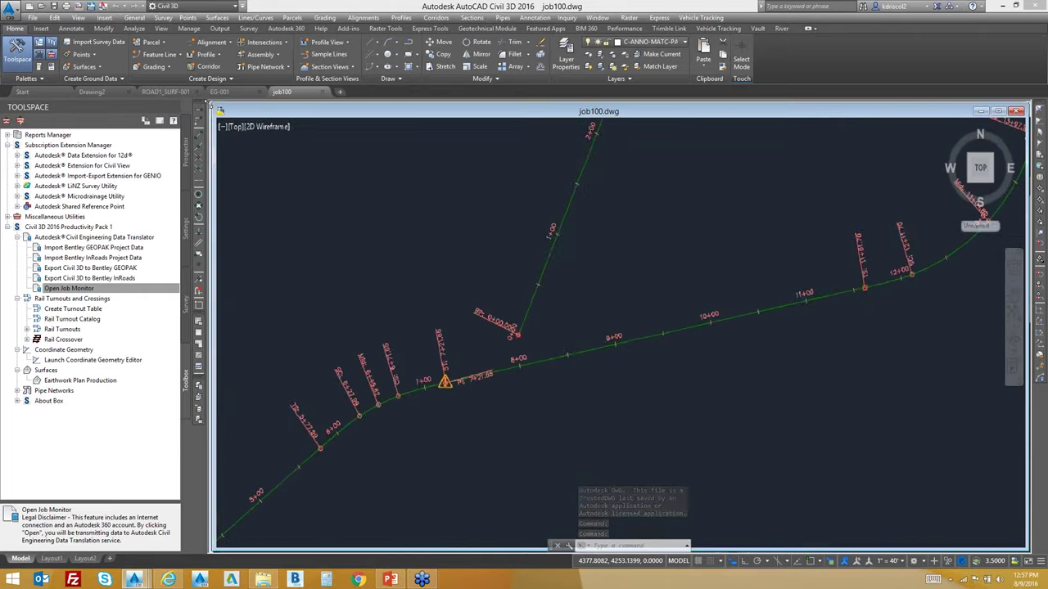
click(219, 91)
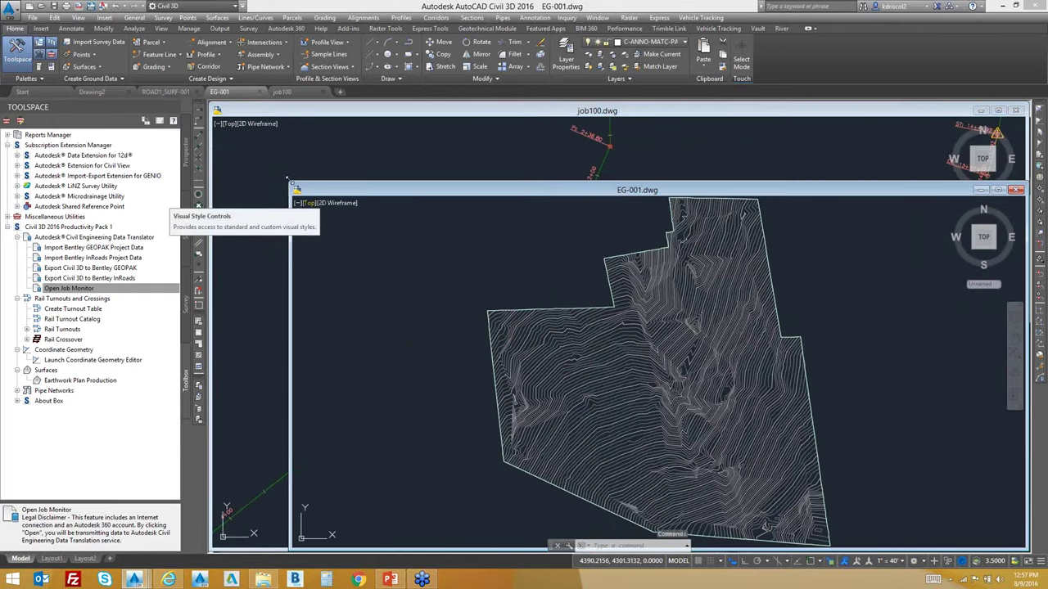
drag(287, 178, 212, 104)
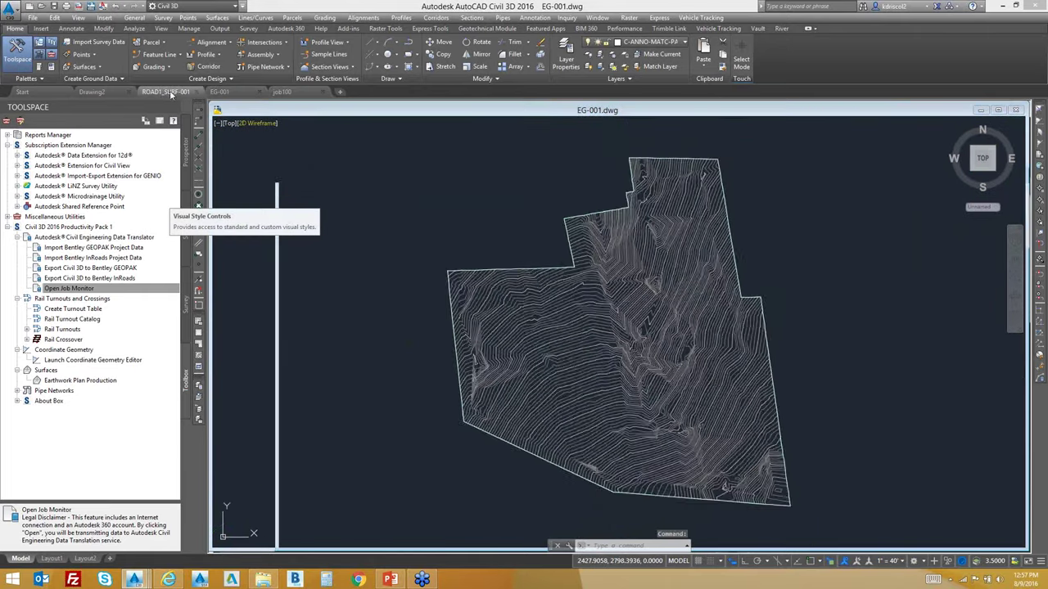
click(166, 91)
drag(281, 174, 211, 104)
scroll(598, 373, up, 3)
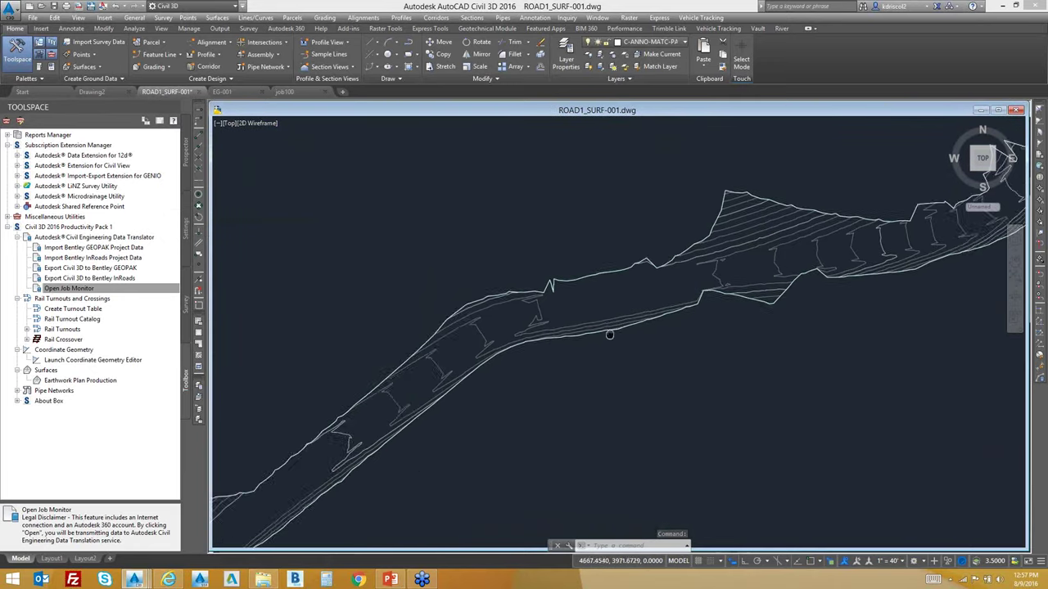
scroll(601, 362, down, 3)
Orbit the road surface in the Object Viewer, then close it.
click(626, 352)
right_click(649, 351)
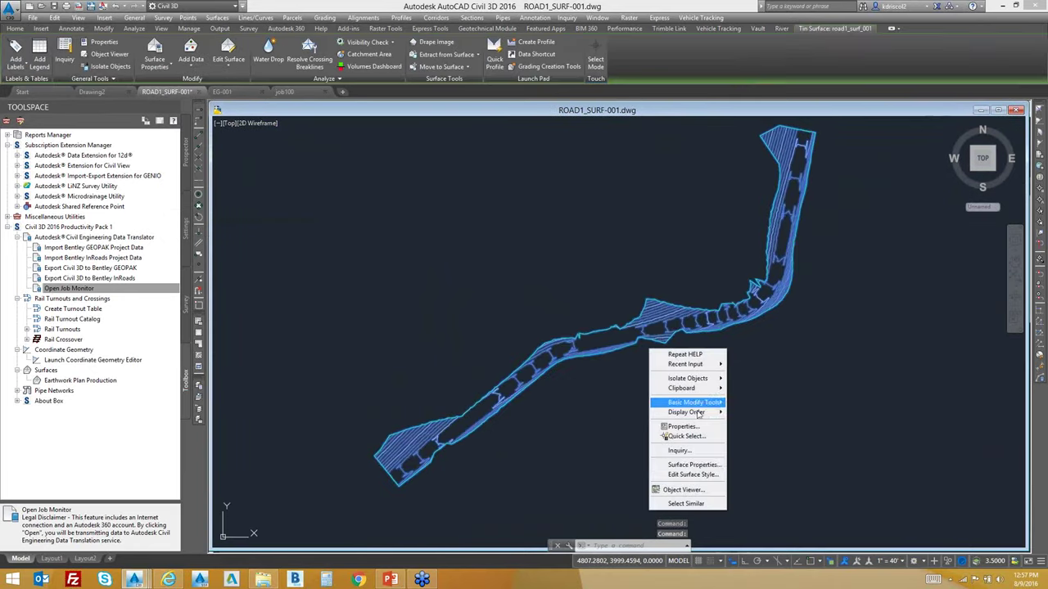
click(687, 491)
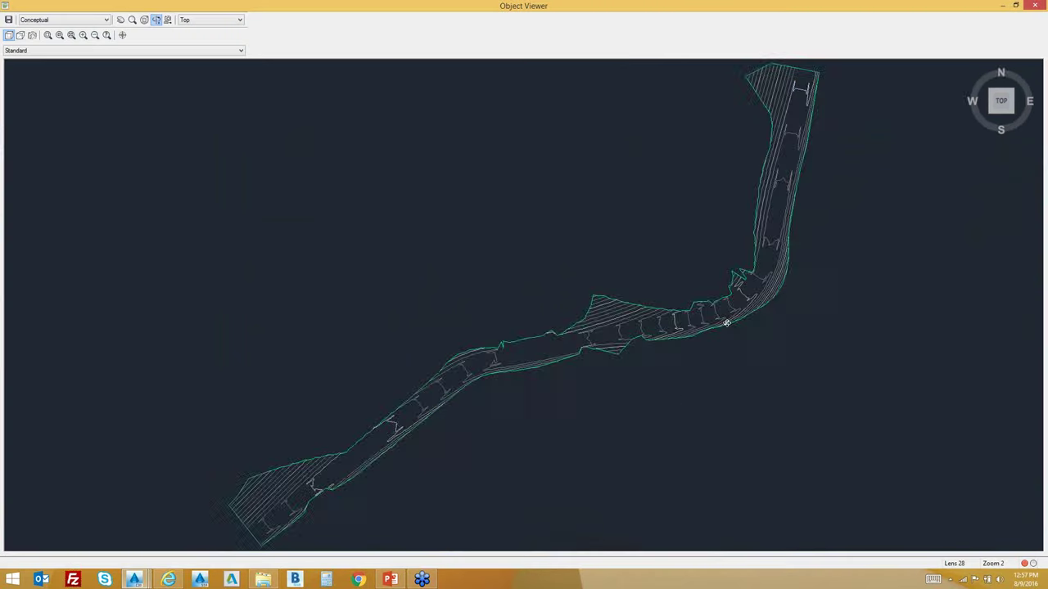
drag(726, 320, 718, 344)
drag(608, 390, 565, 203)
right_click(566, 203)
click(595, 212)
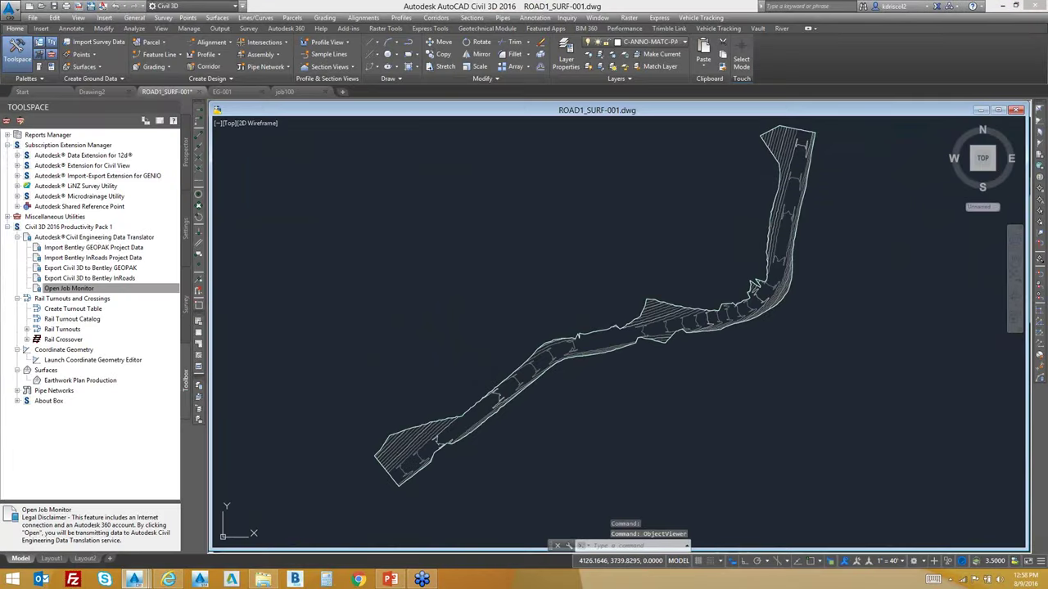
Open Surface Properties for road1_surf_001.
click(496, 399)
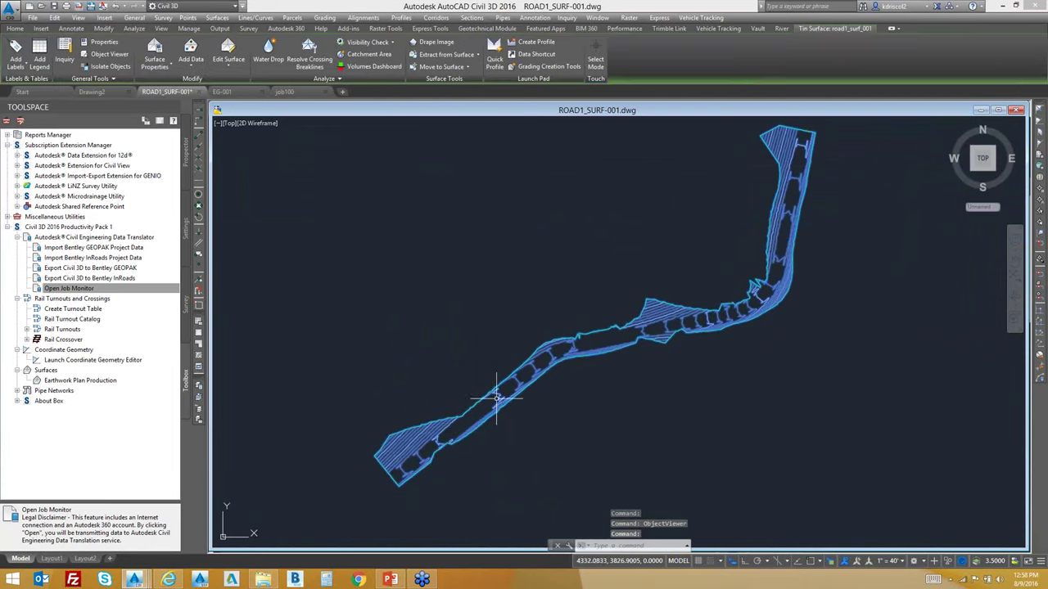
right_click(596, 270)
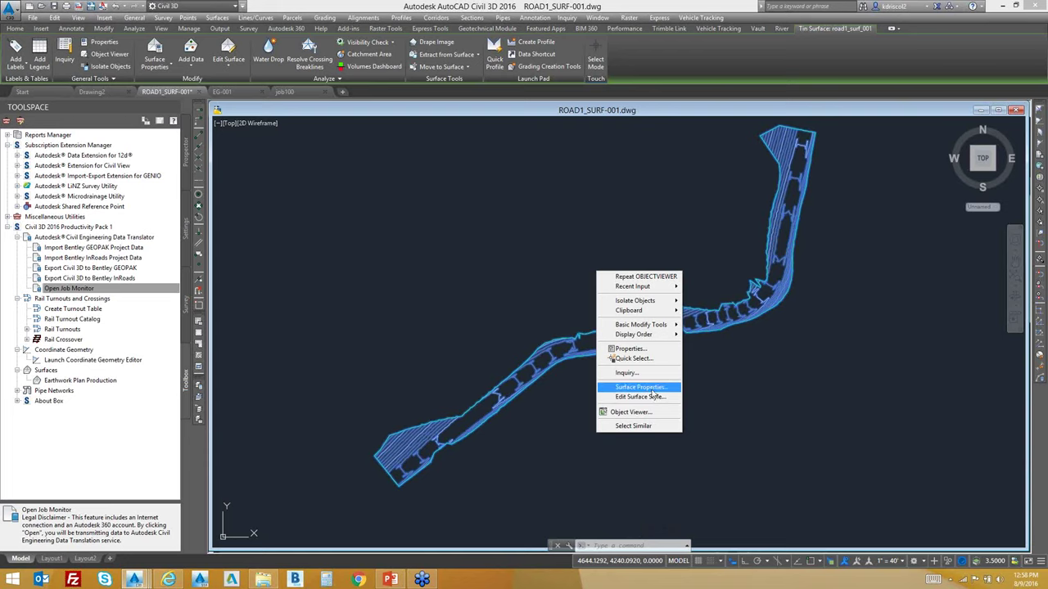
click(651, 389)
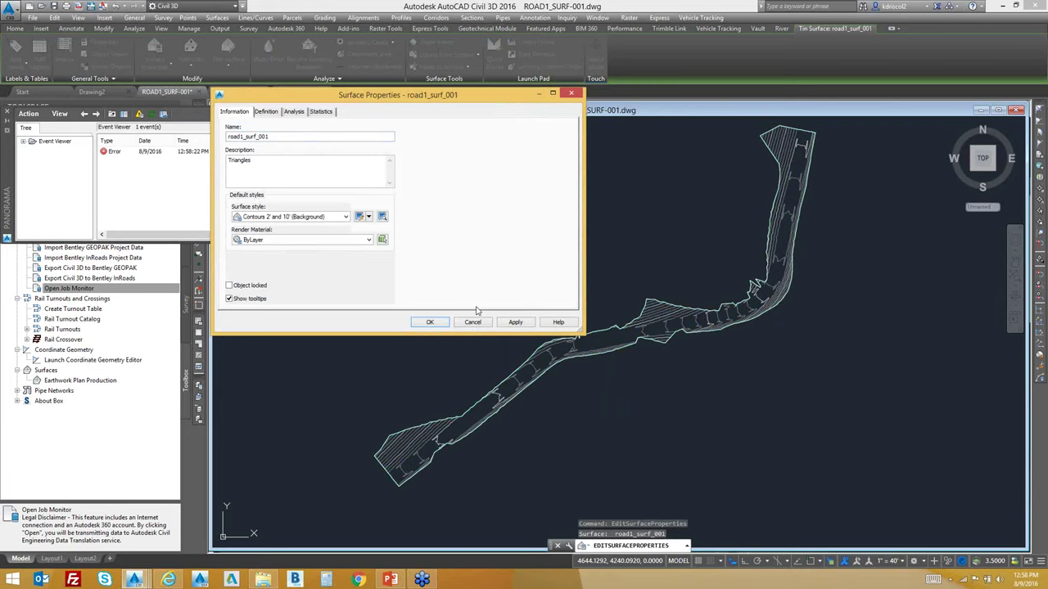
Check road1_surf_001's General statistics (2593 points, elevations 633.08' to 687.71'), then go to Analysis.
click(322, 112)
click(233, 142)
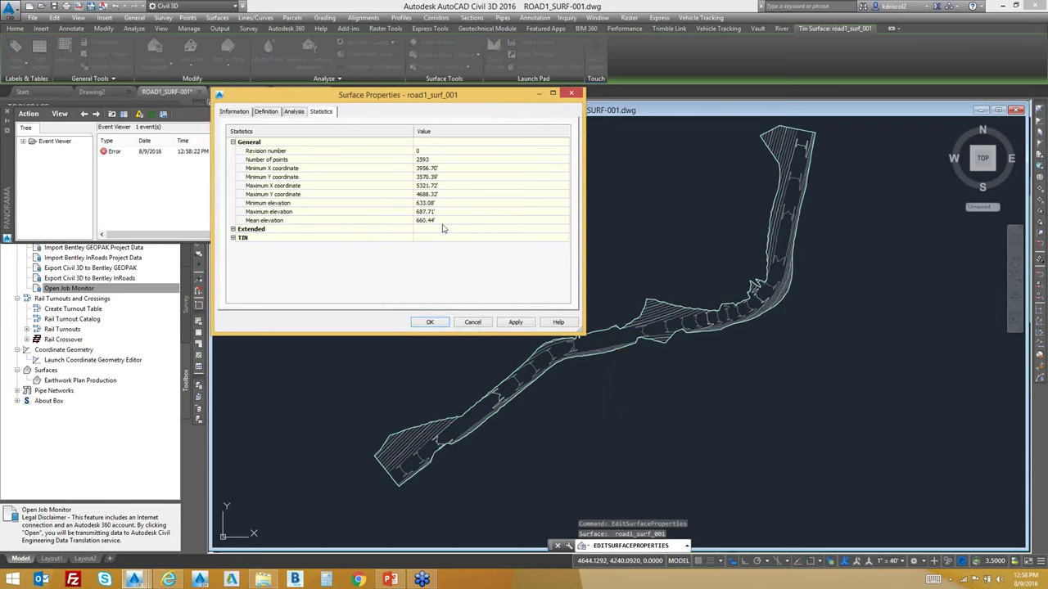
click(293, 114)
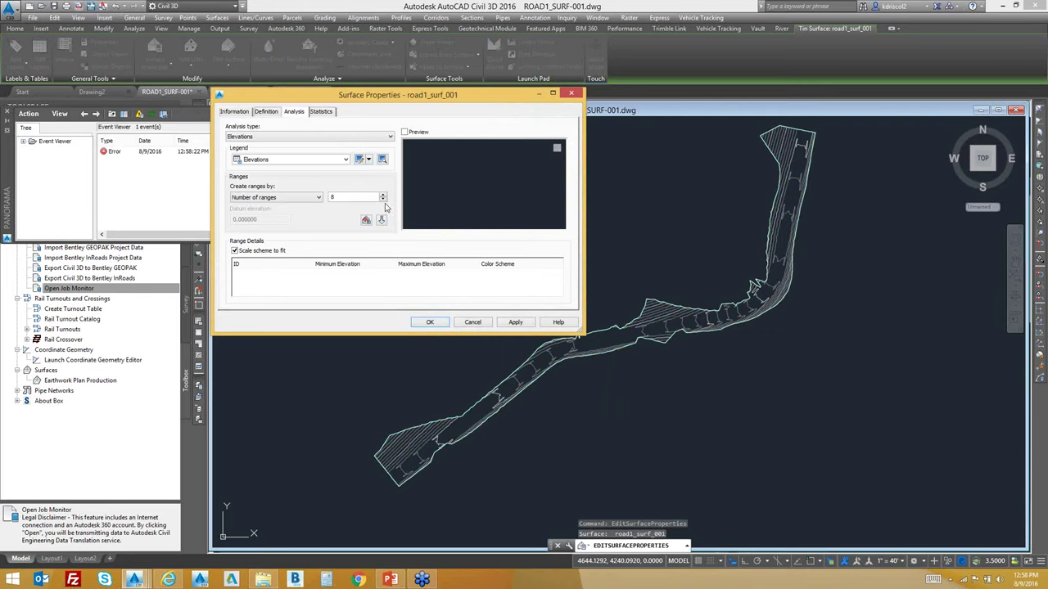
Run the elevation analysis into 8 ranges and compare the blue scheme with and without scaling.
click(382, 221)
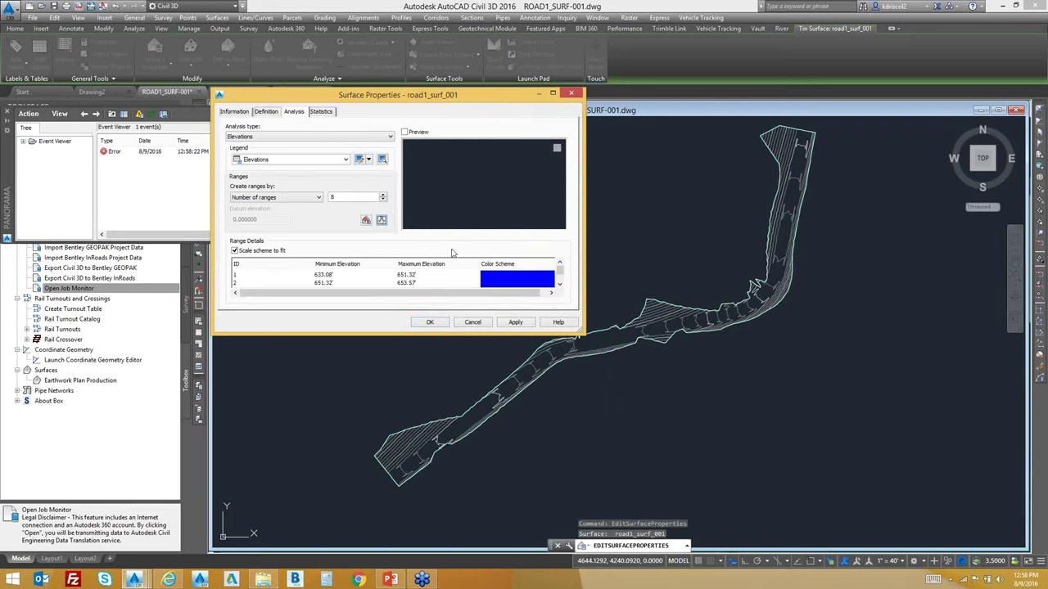
click(253, 255)
click(235, 251)
click(235, 252)
click(235, 252)
click(250, 256)
drag(399, 331, 399, 393)
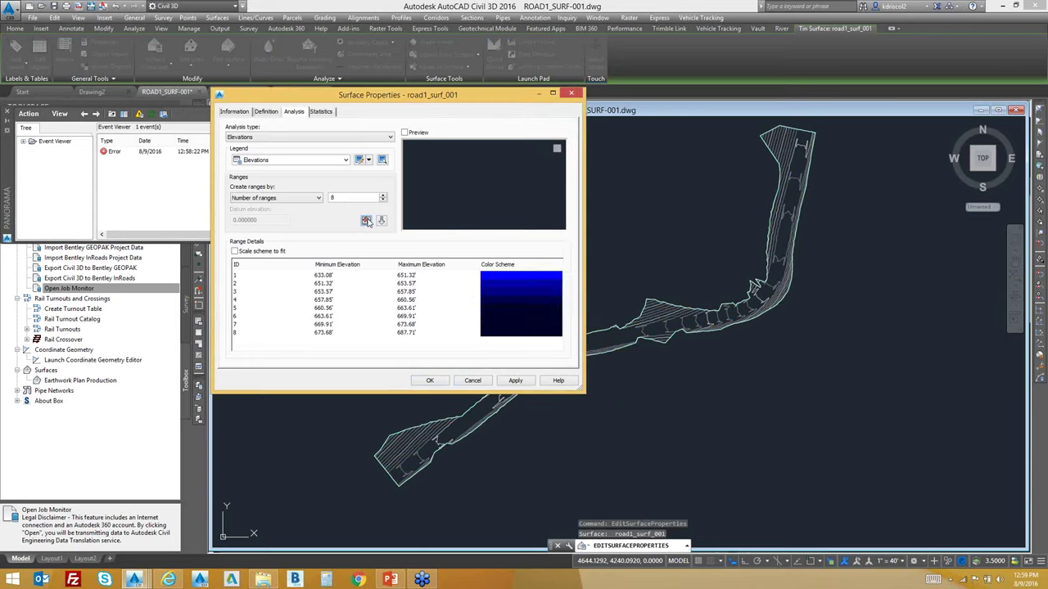
Scale the colour scheme to fit the 633.08'–687.71' ranges and apply the analysis.
click(235, 252)
click(236, 253)
click(531, 275)
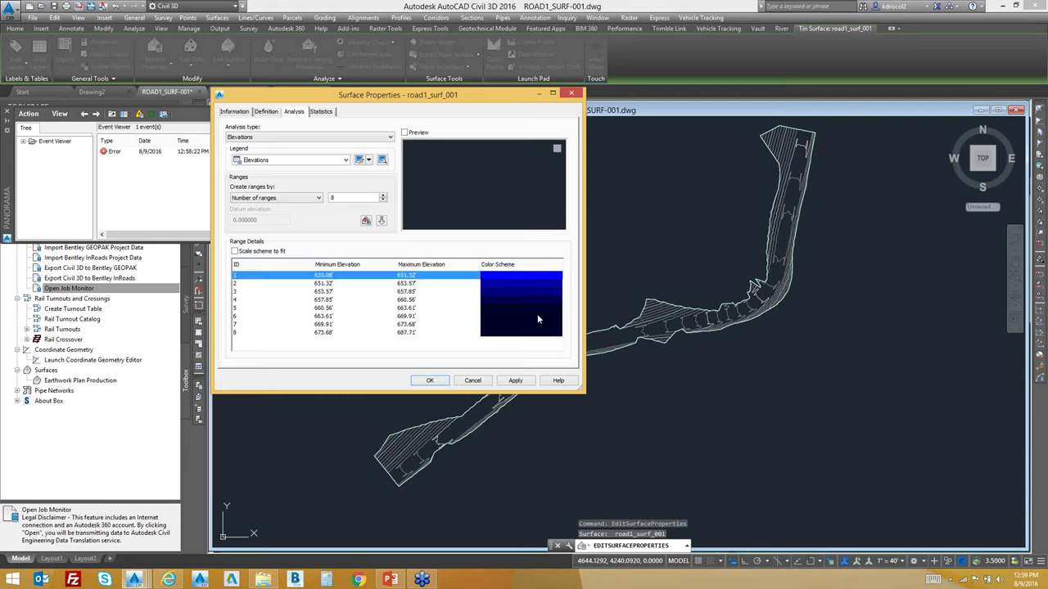
click(270, 251)
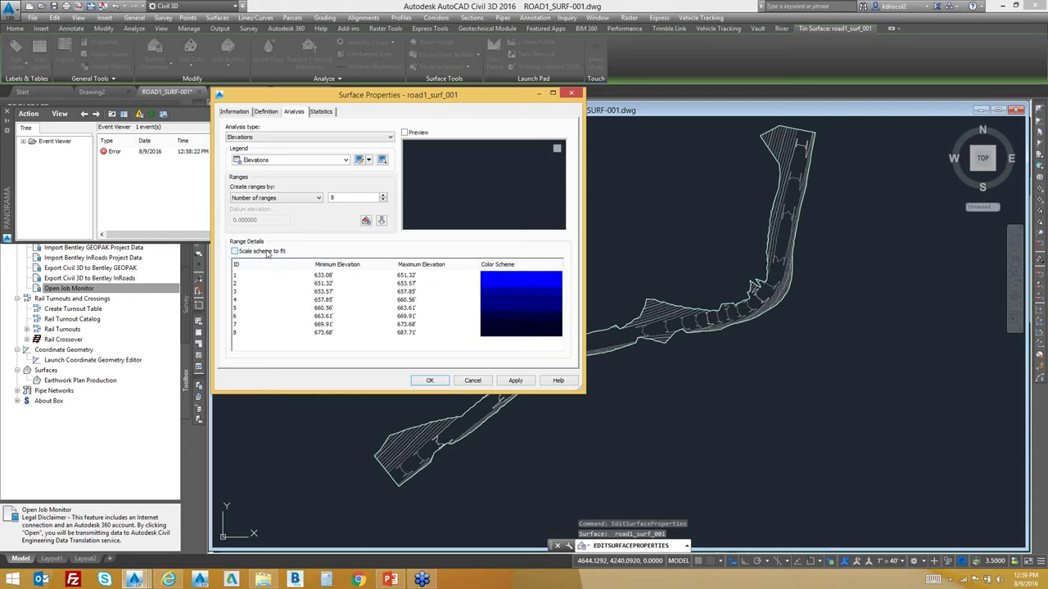
click(516, 381)
Set road1_surf_001's surface style to Elevation Banding (2D) and confirm.
click(241, 115)
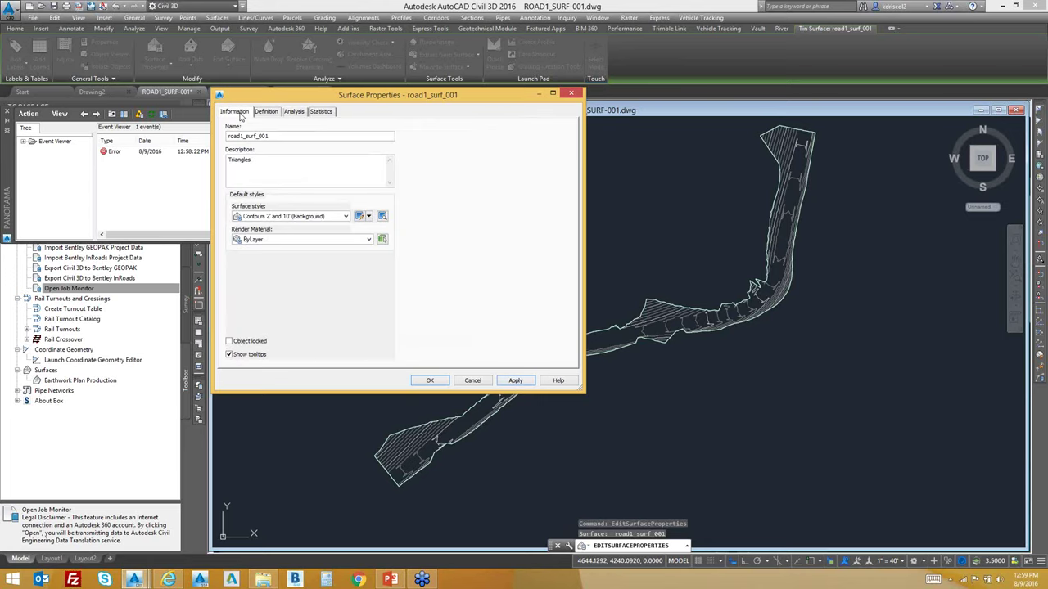
click(345, 217)
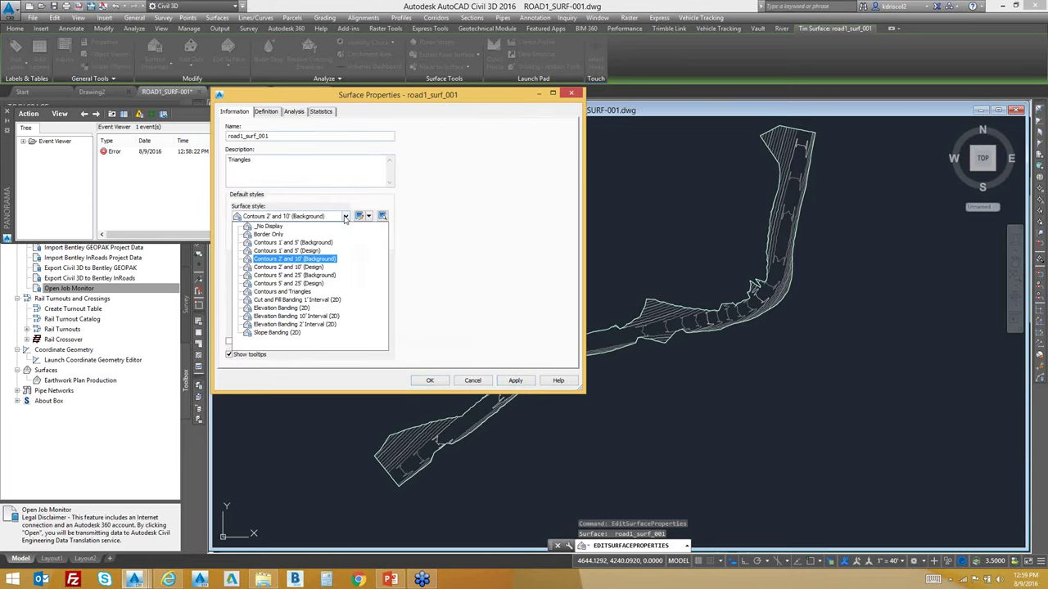
click(292, 309)
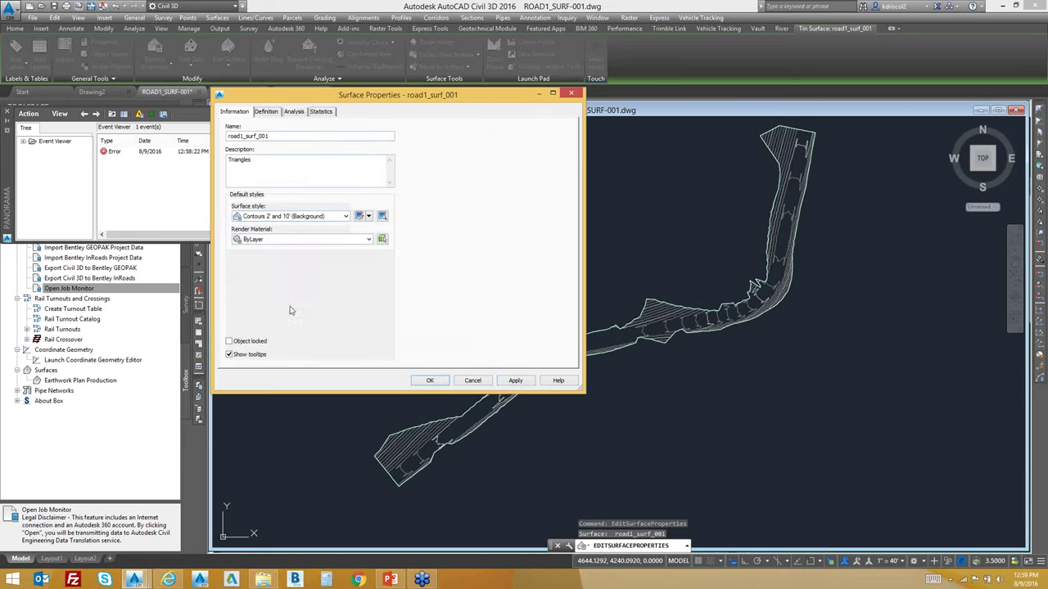
click(431, 381)
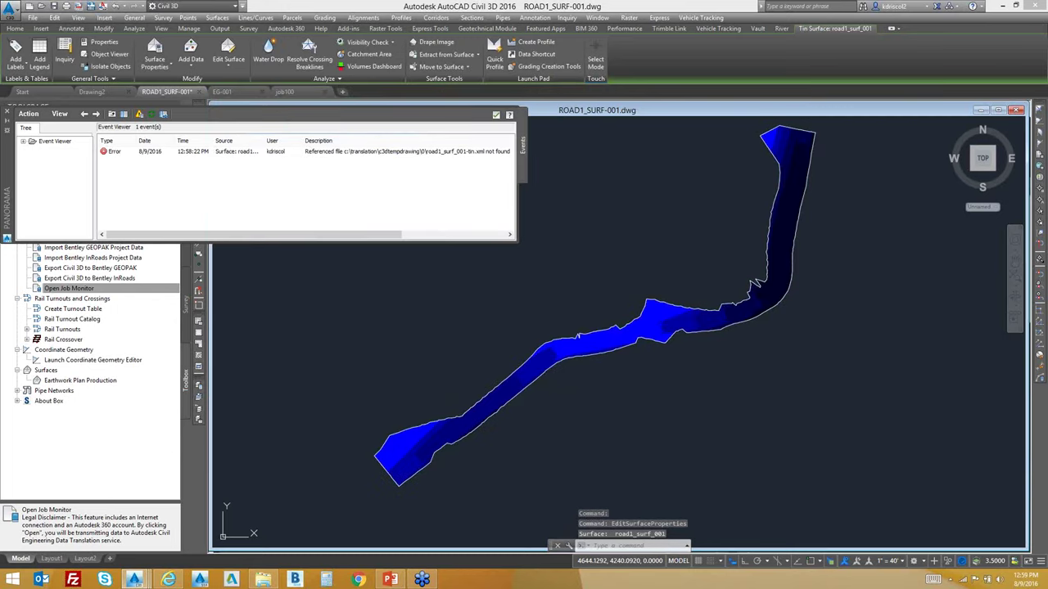
Clear the selection, close the Event Viewer, and reselect the road surface.
key(Escape)
click(495, 115)
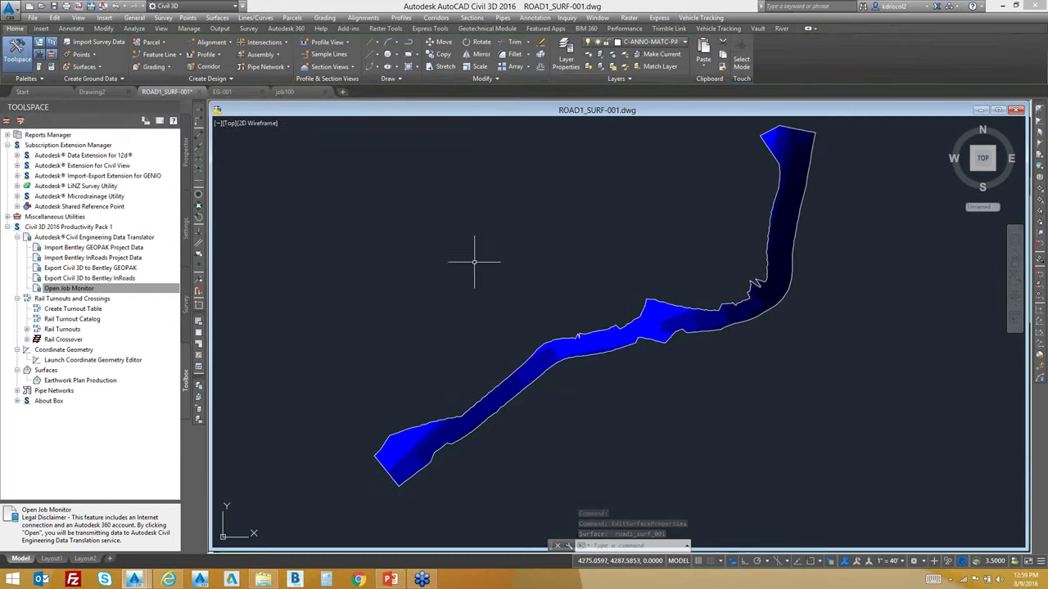
click(568, 346)
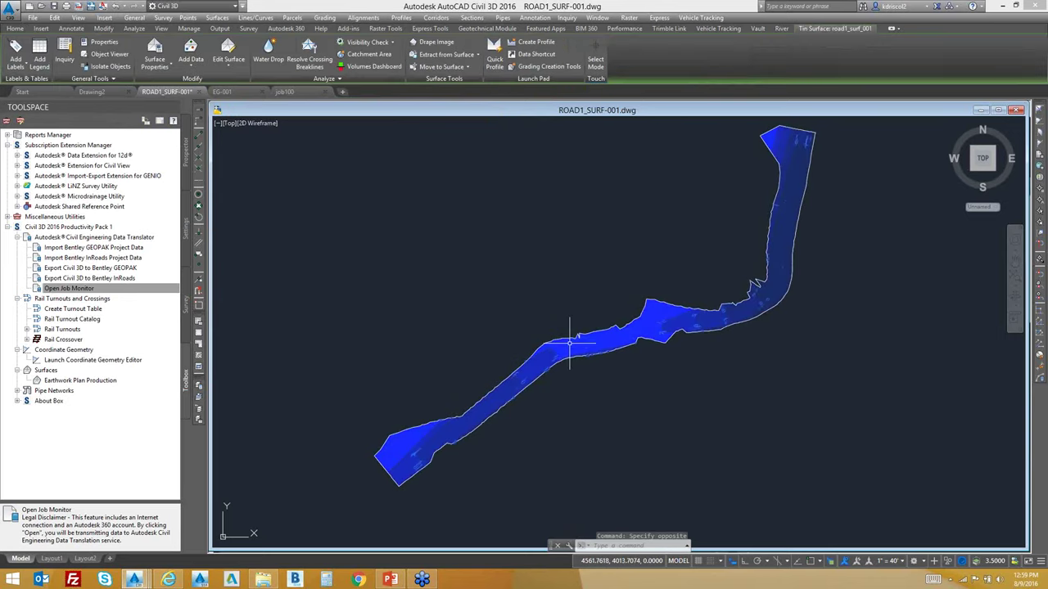
click(503, 280)
Switch road1_surf_001's surface style to Contours 1' and 5' (Background).
right_click(519, 251)
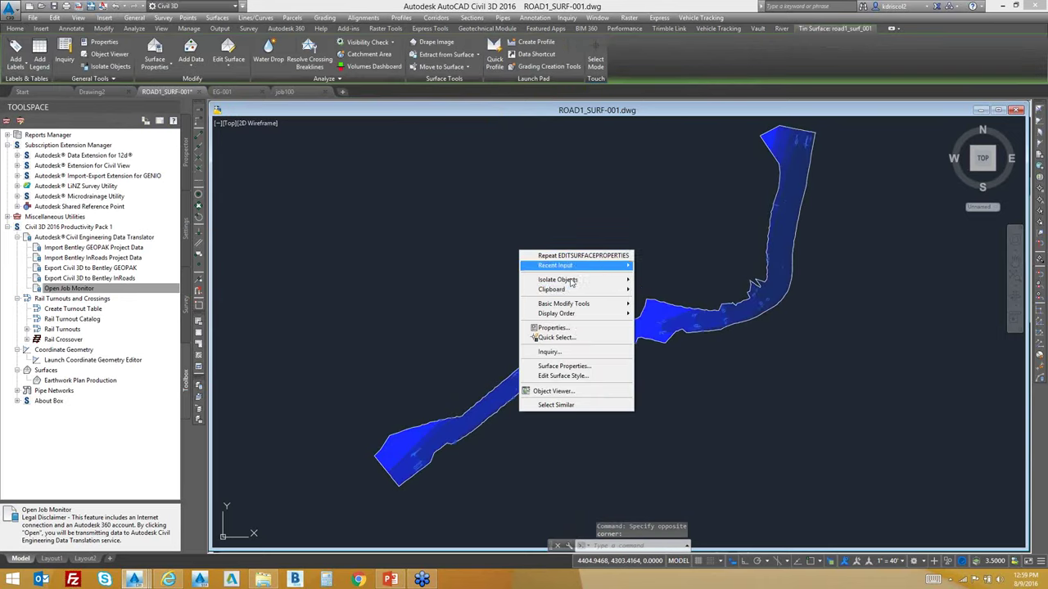
click(565, 370)
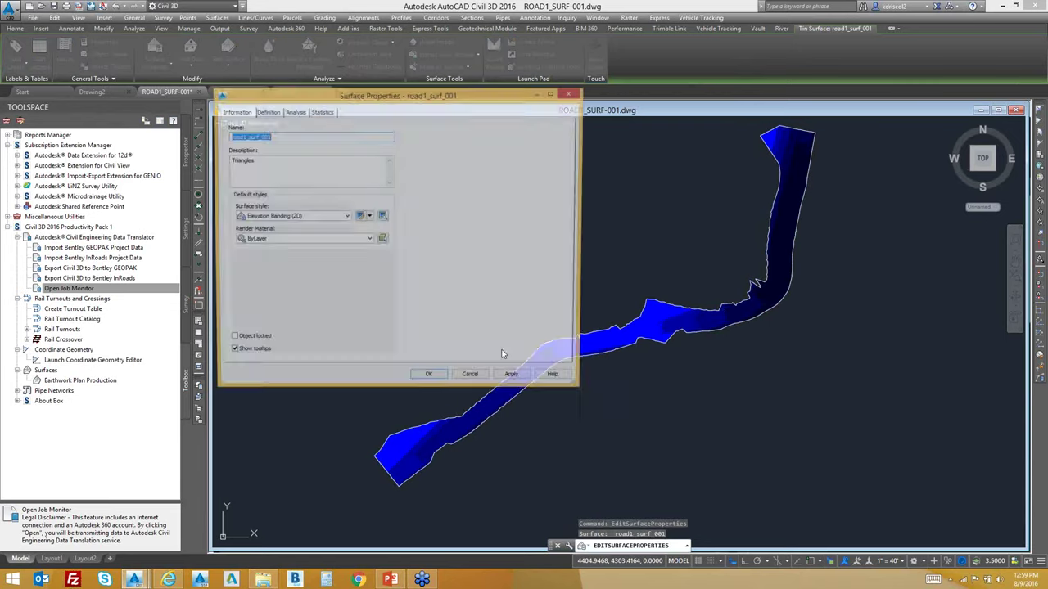
click(346, 217)
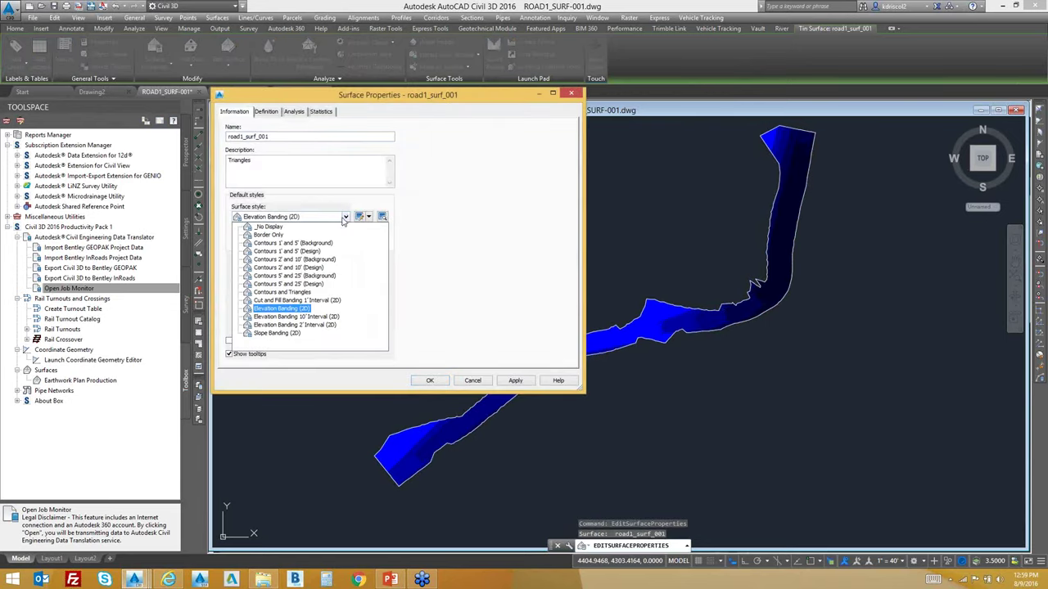
click(287, 244)
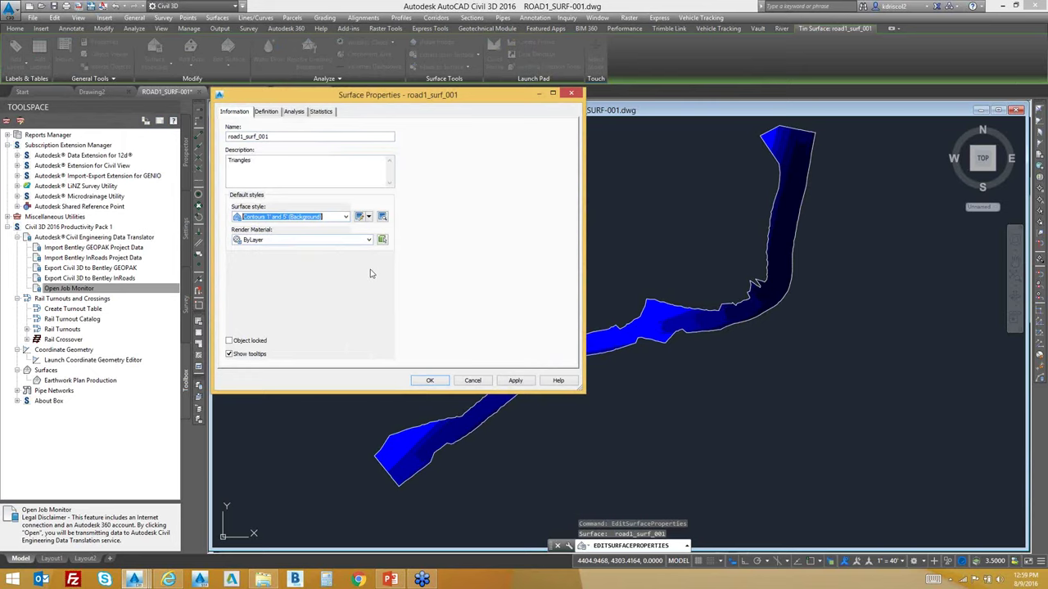
Edit that style to toggle slope arrow display, then apply and accept the surface properties.
click(368, 217)
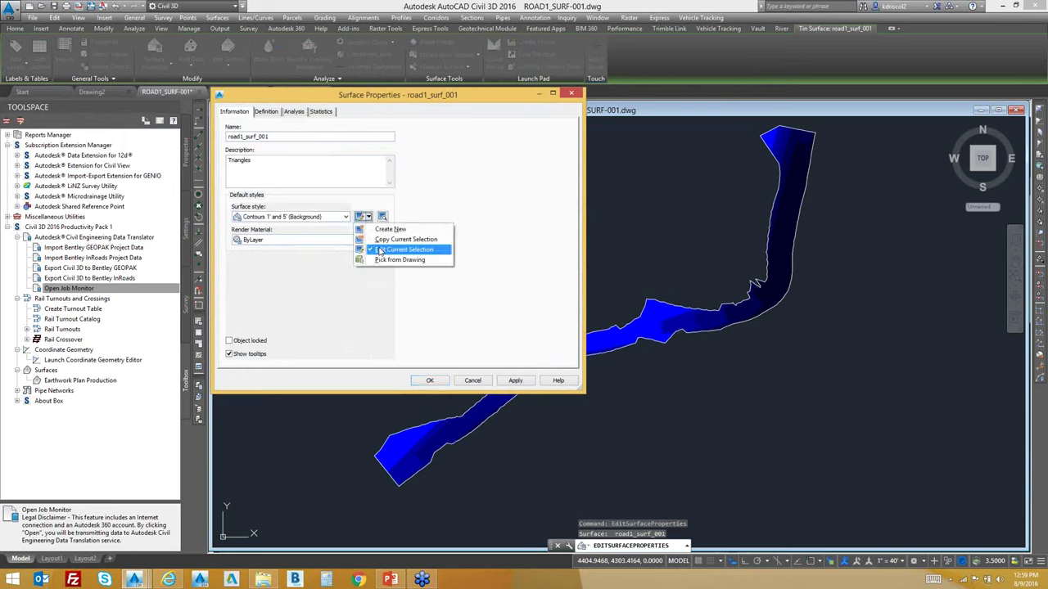
click(380, 251)
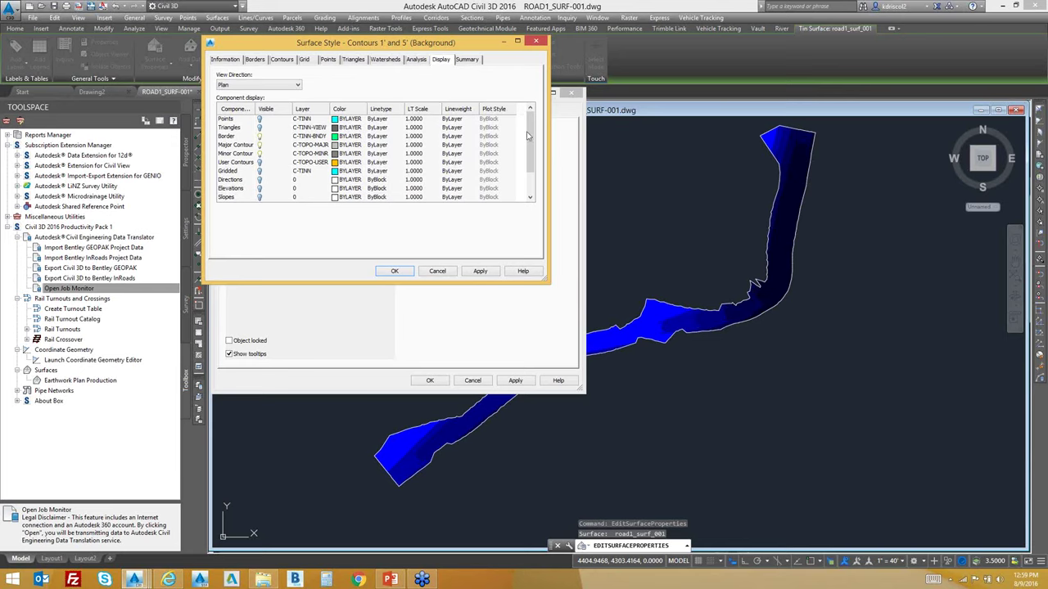
drag(532, 144, 532, 164)
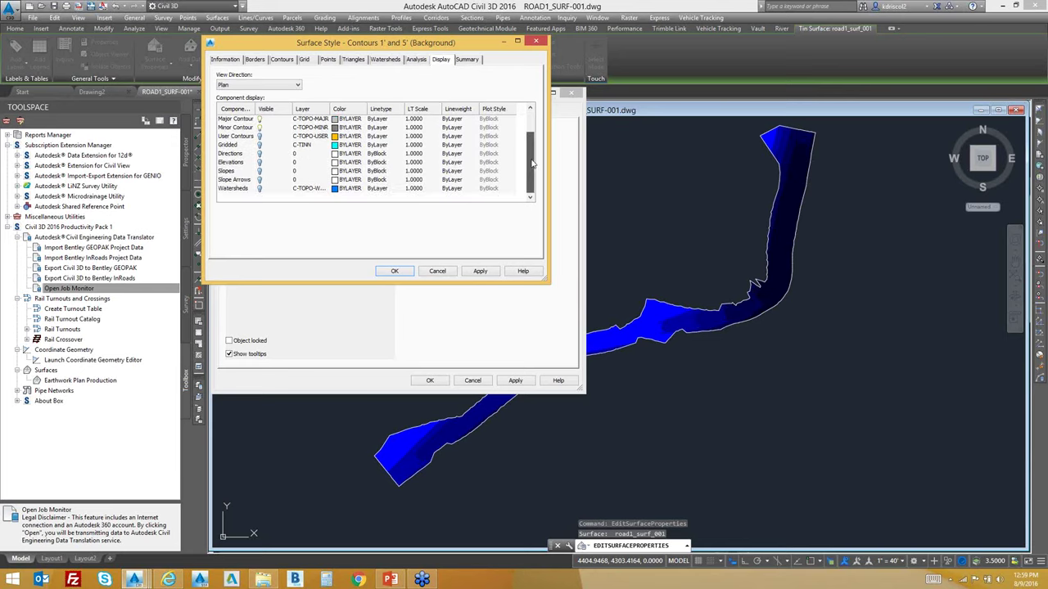
click(260, 179)
click(478, 271)
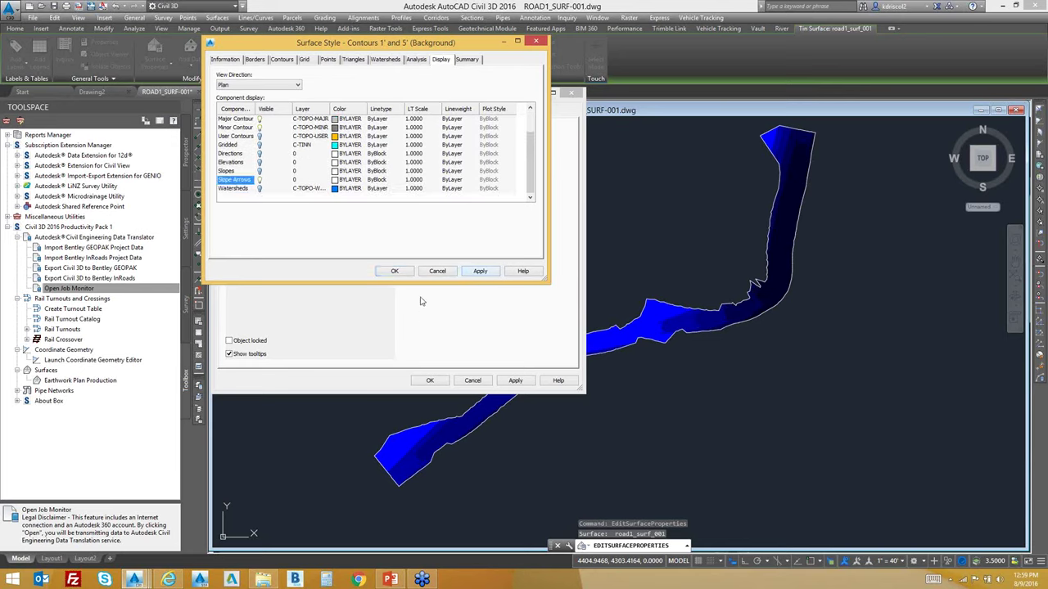
click(396, 271)
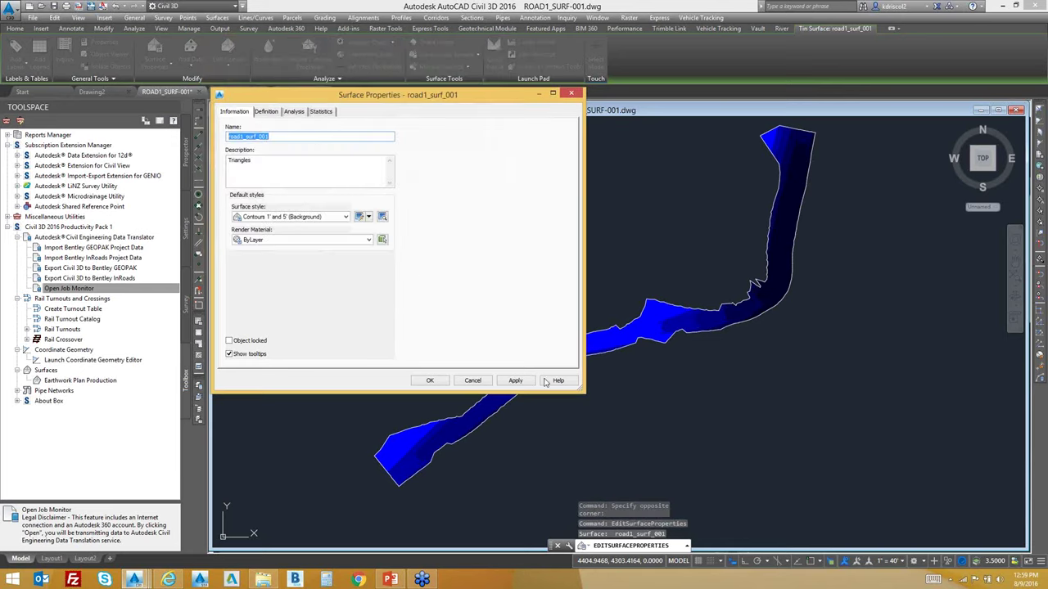
click(518, 381)
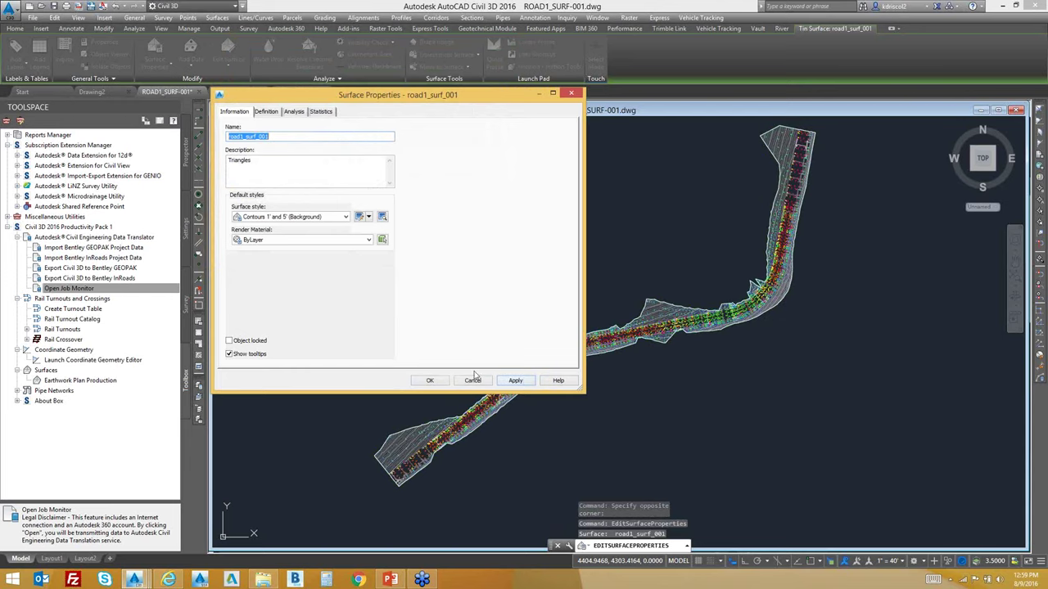
click(434, 380)
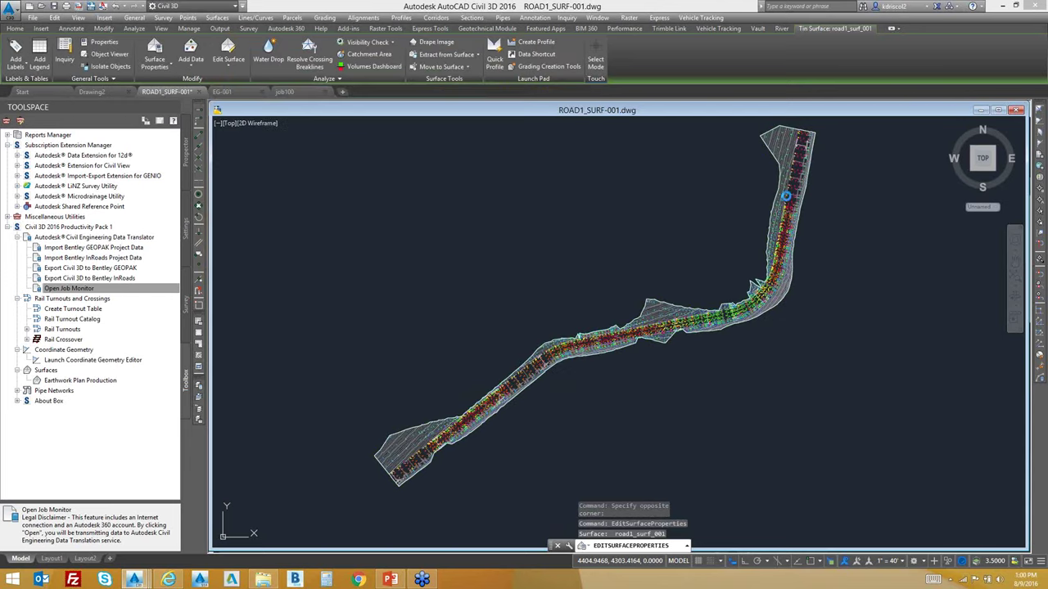
Zoom and pan along the road surface's curve to inspect the corridor.
scroll(729, 306, up, 6)
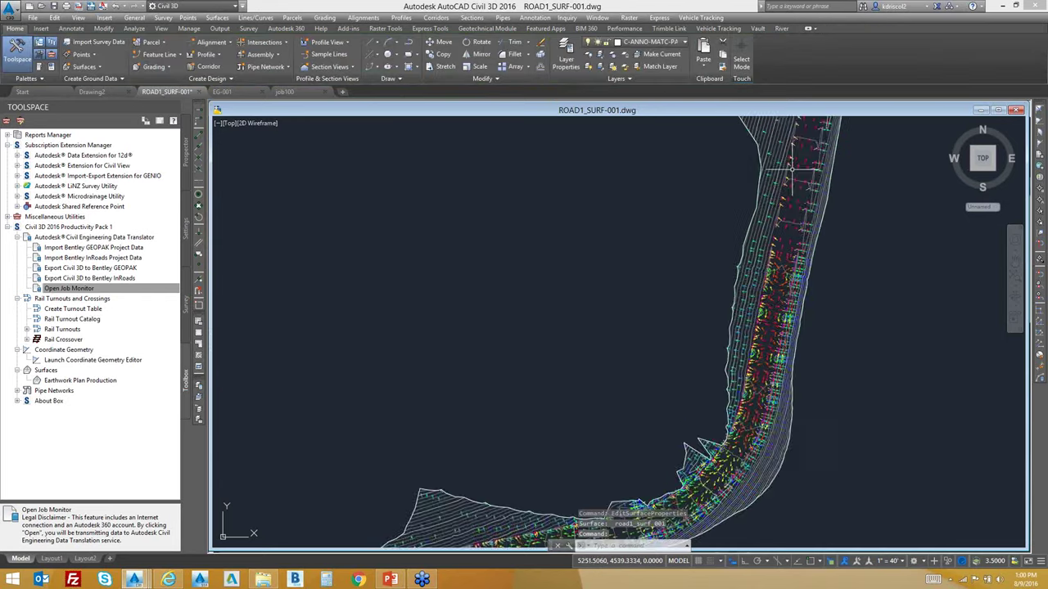
scroll(729, 305, up, 4)
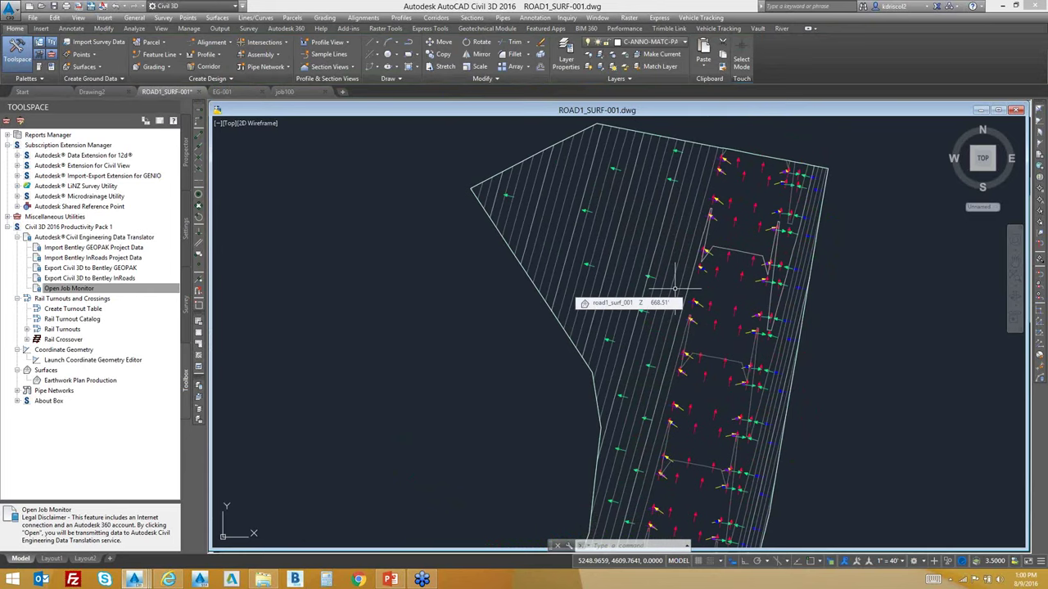
scroll(675, 288, down, 5)
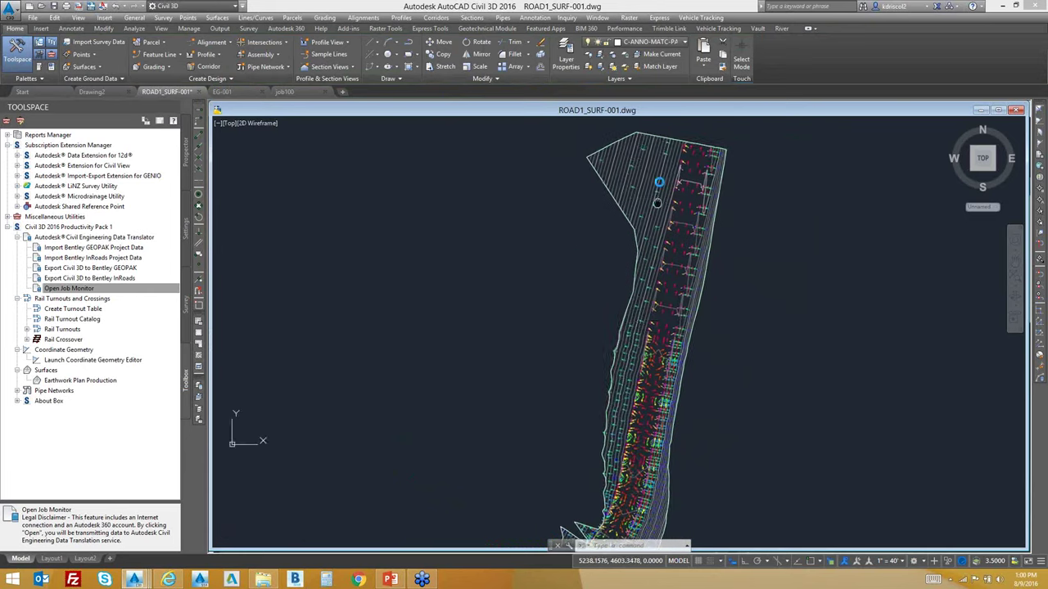
scroll(663, 262, up, 3)
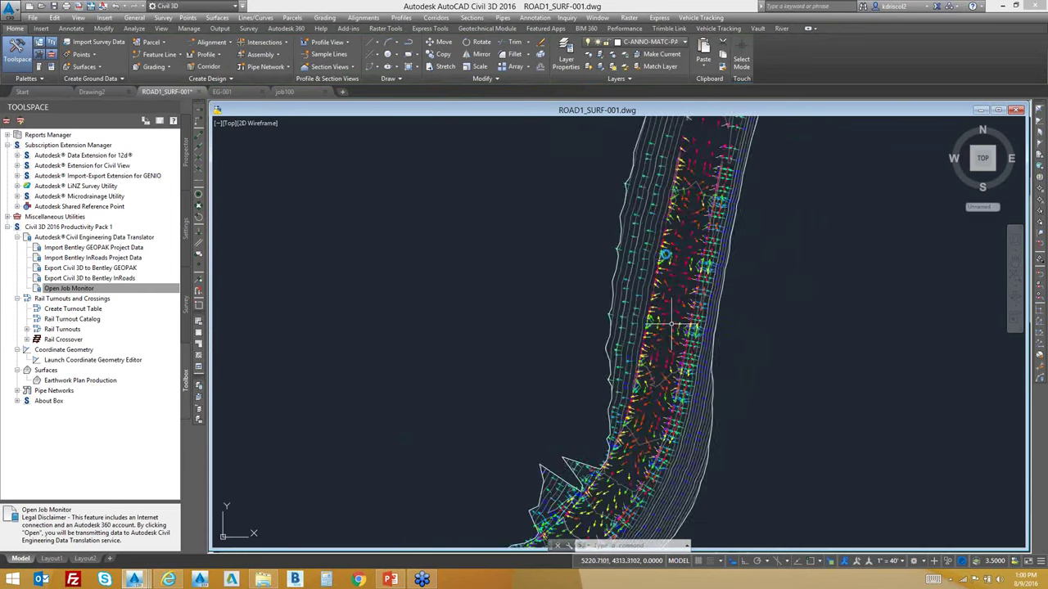
scroll(672, 325, up, 3)
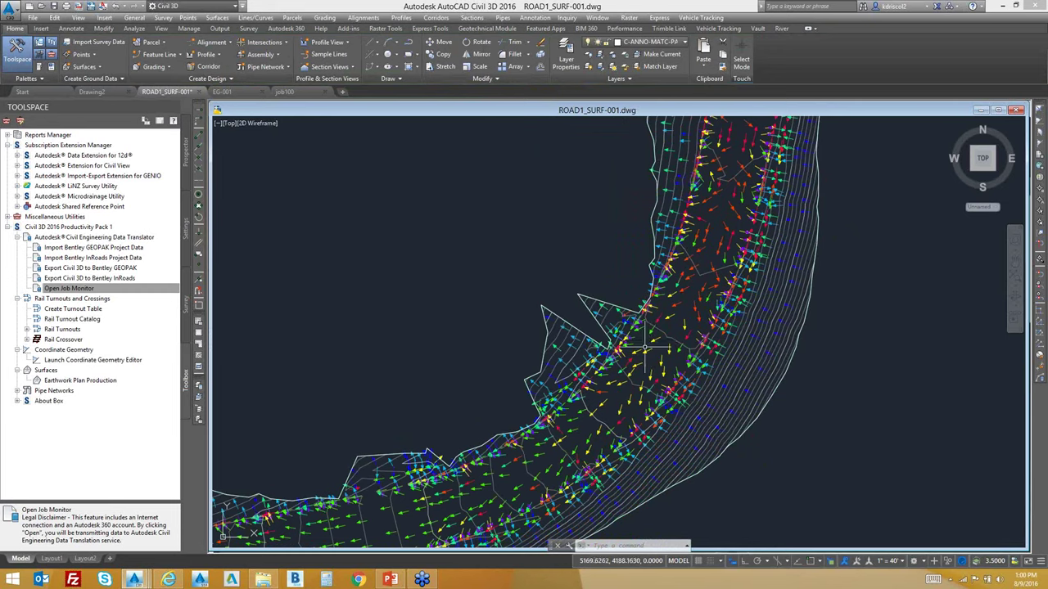
middle_drag(516, 461, 610, 347)
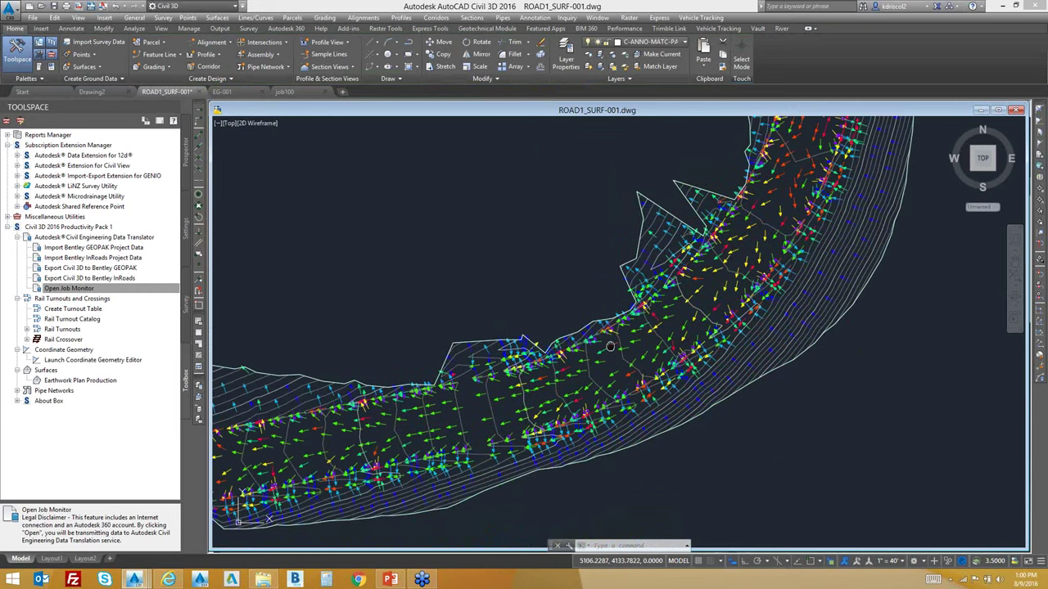
scroll(606, 332, up, 2)
scroll(598, 320, up, 3)
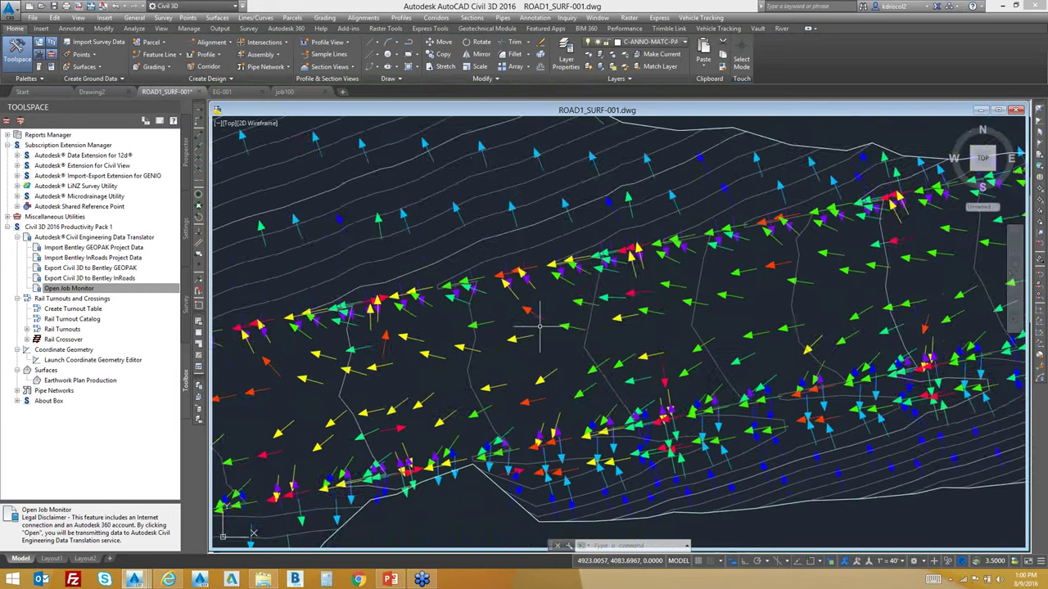
scroll(539, 325, down, 6)
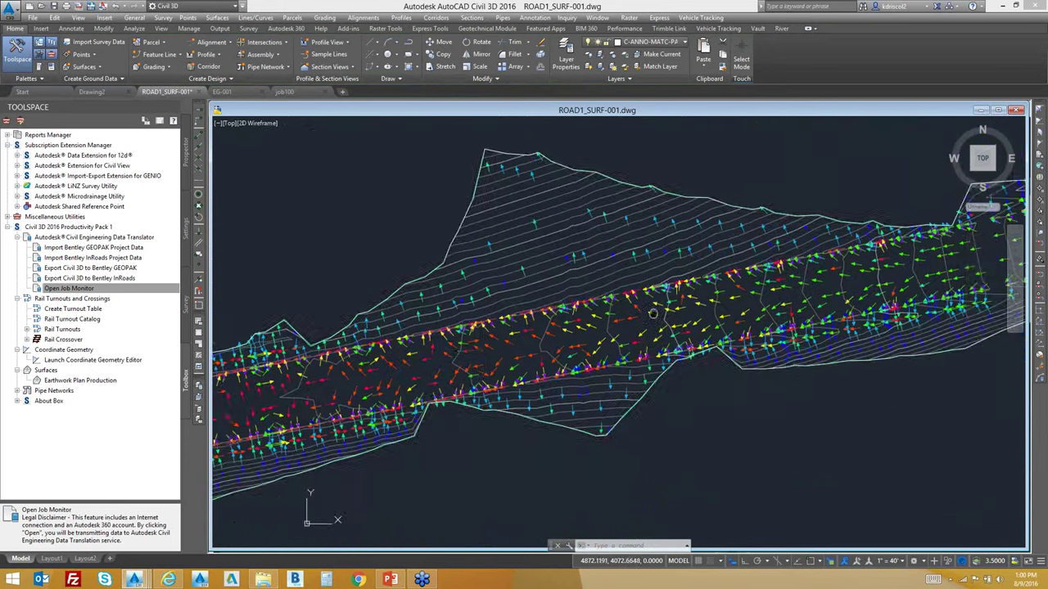
scroll(654, 313, up, 4)
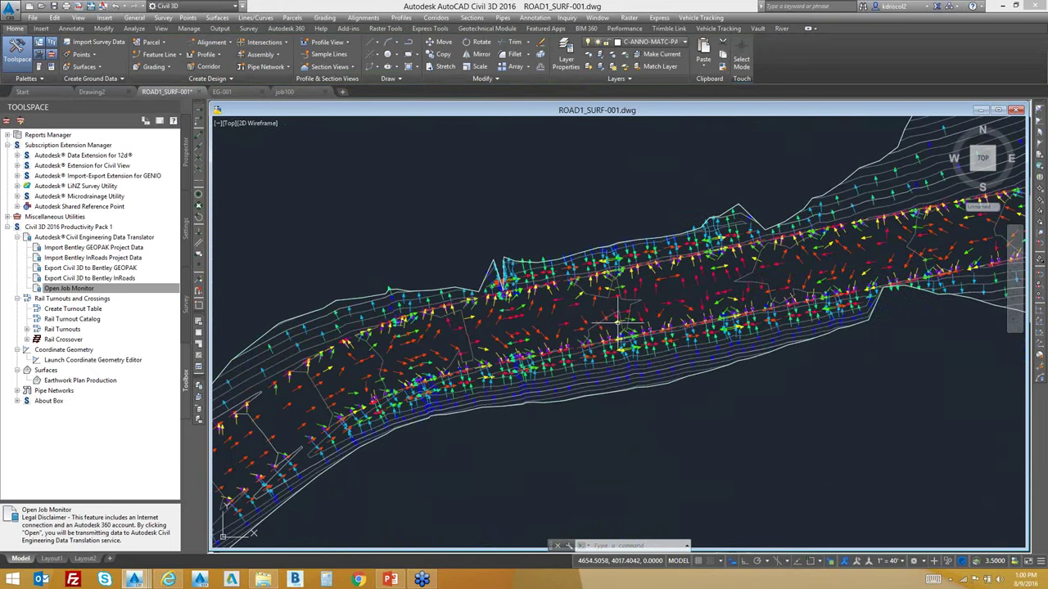
scroll(618, 322, up, 4)
scroll(594, 320, down, 3)
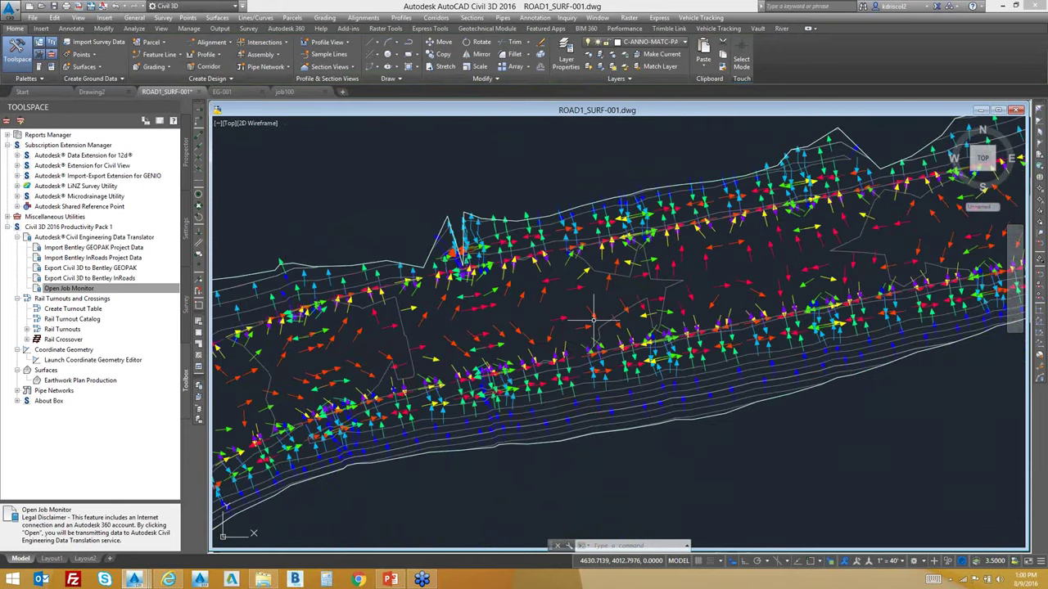
scroll(593, 319, down, 6)
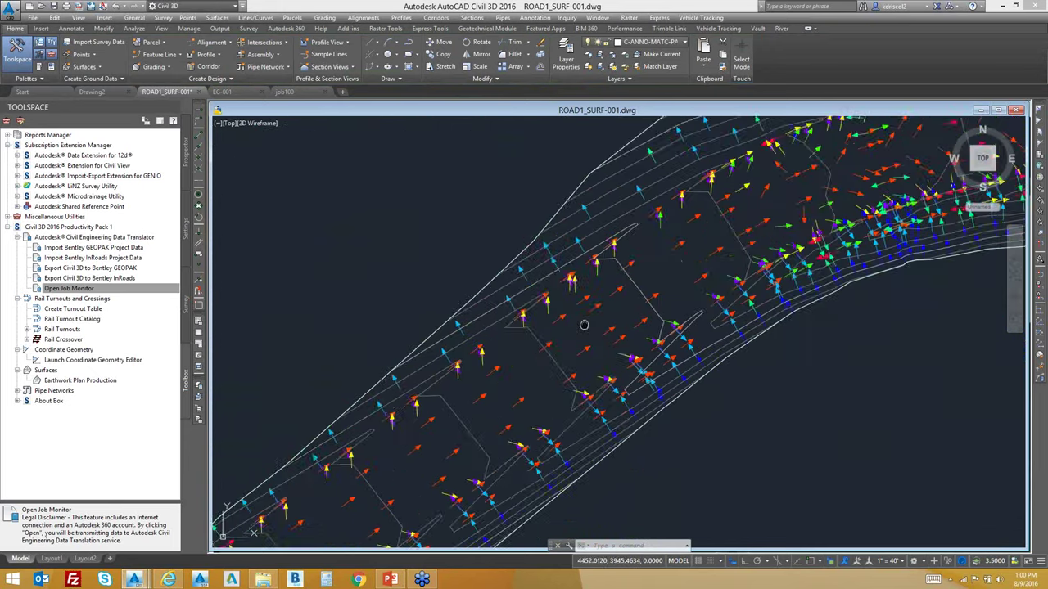
middle_drag(593, 319, 511, 426)
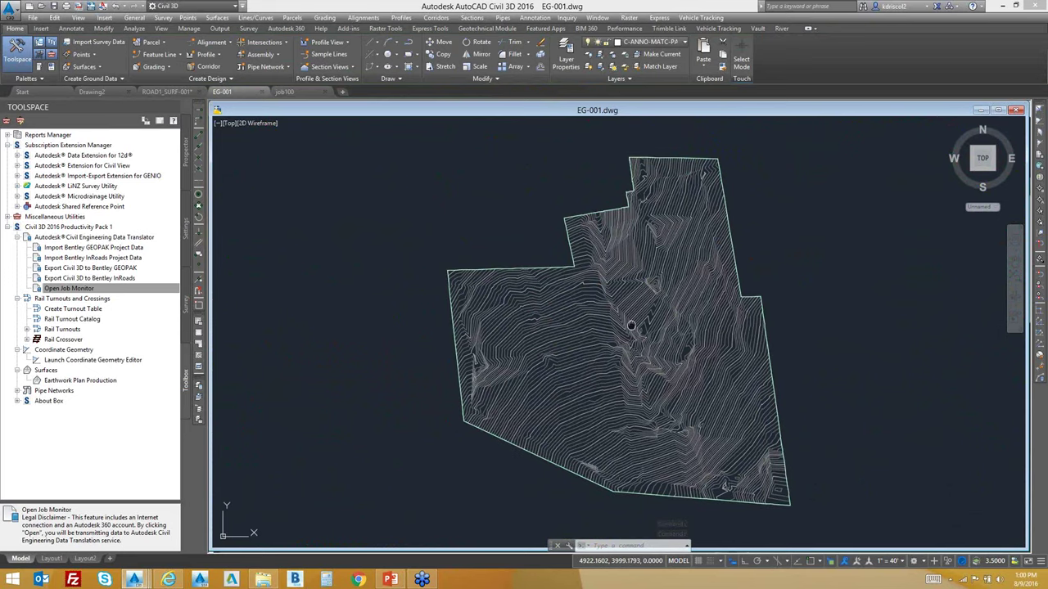
Orbit the eg_001 ground surface in the Object Viewer, then switch to job100.dwg.
middle_drag(631, 326, 624, 276)
click(627, 276)
right_click(679, 274)
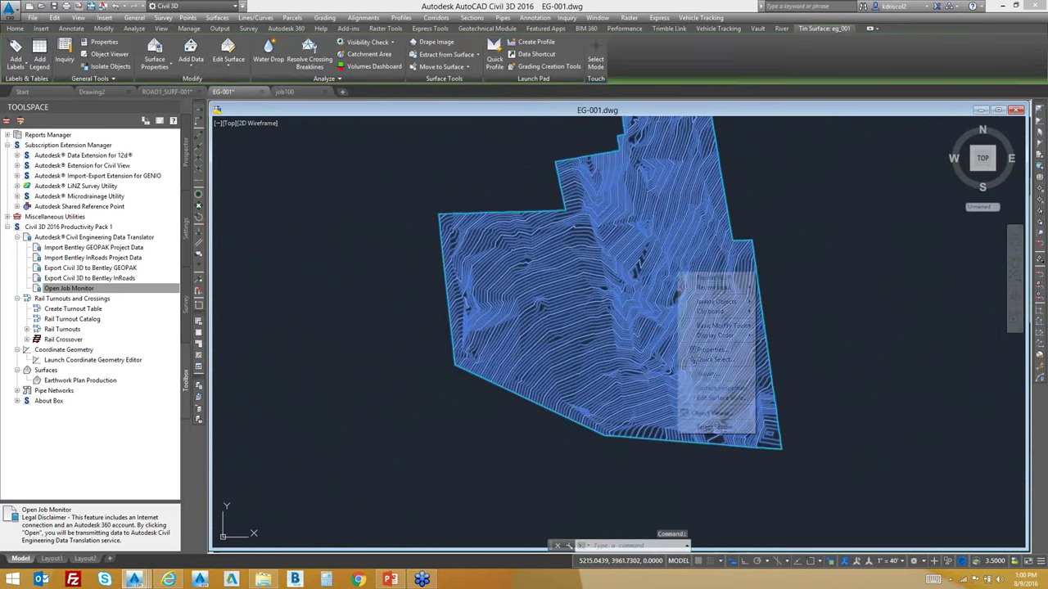
click(724, 413)
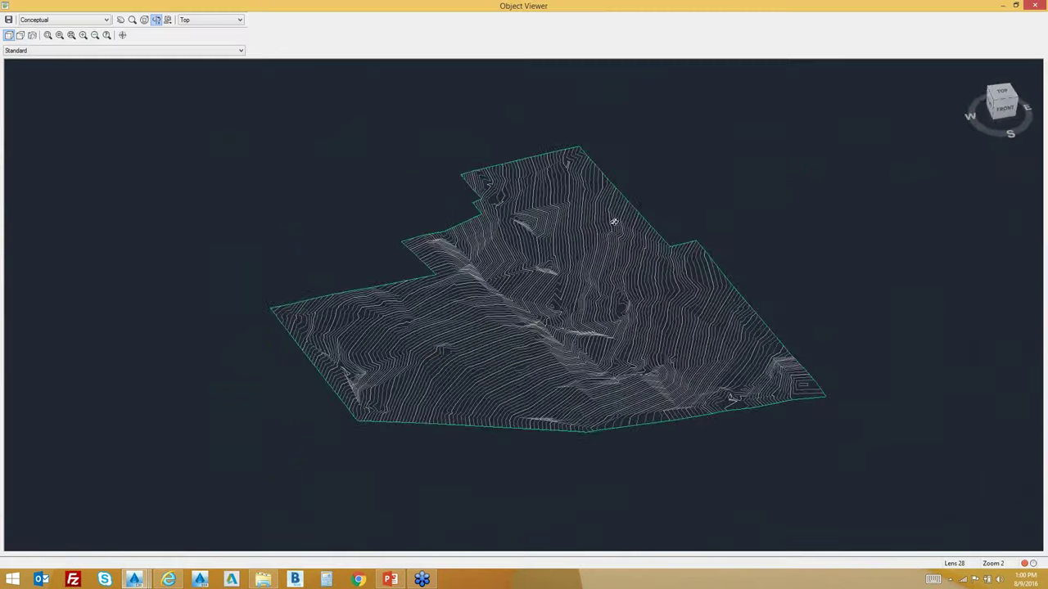
mouse_move(622, 328)
mouse_down()
mouse_move(592, 324)
mouse_move(612, 301)
mouse_up()
right_click(615, 299)
click(630, 304)
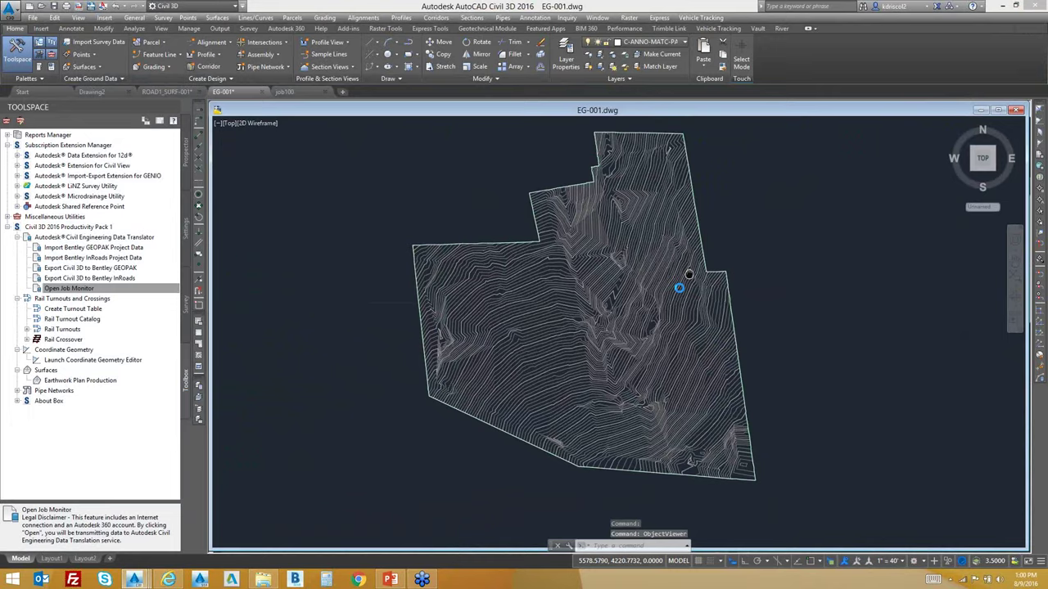
click(284, 91)
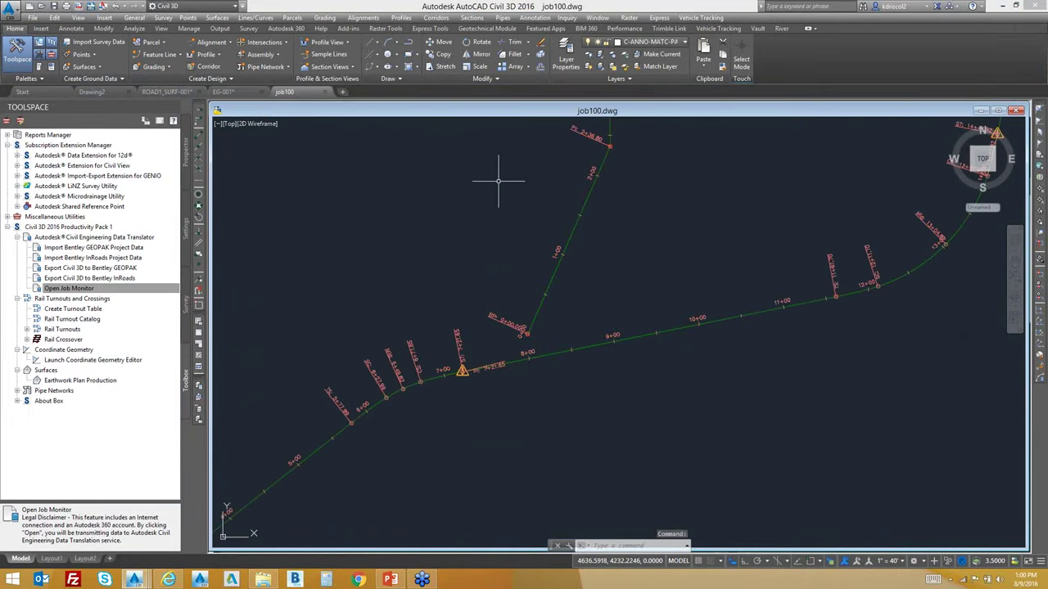
mouse_move(498, 181)
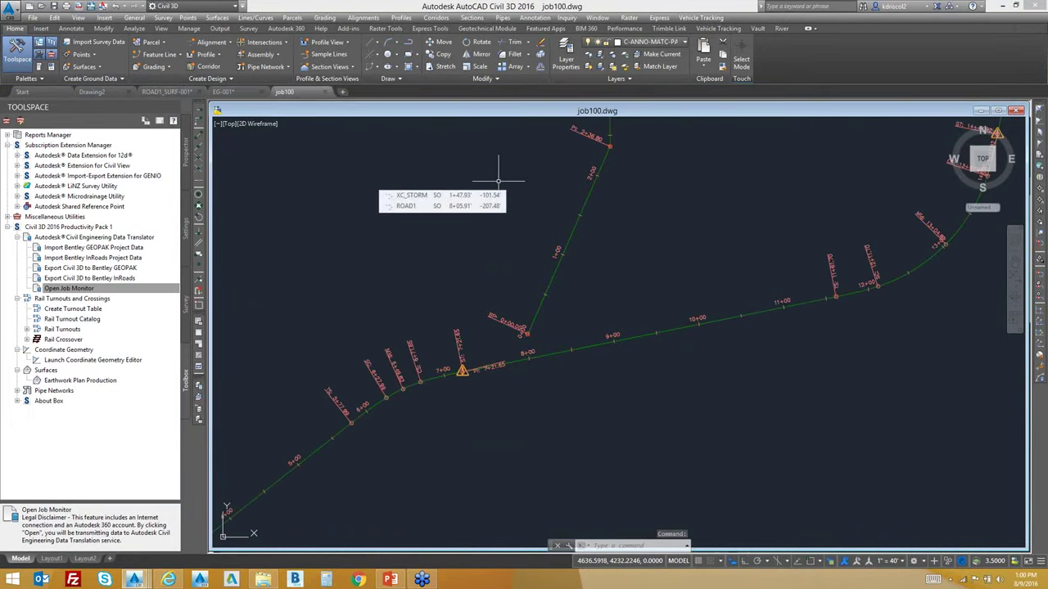
scroll(498, 189, down, 3)
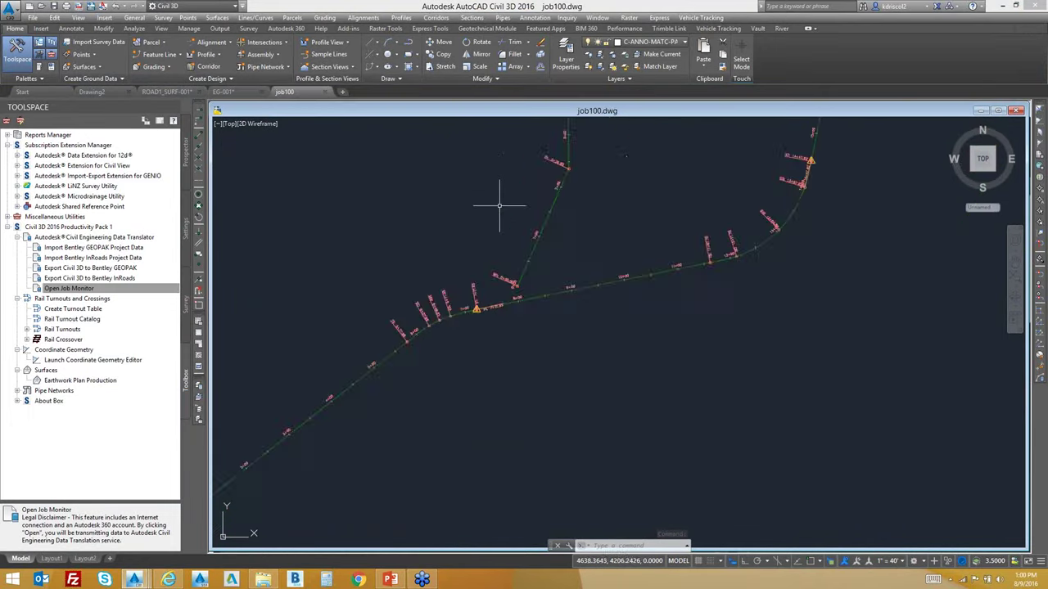
mouse_move(516, 190)
middle_down()
mouse_move(502, 276)
mouse_move(439, 224)
middle_up()
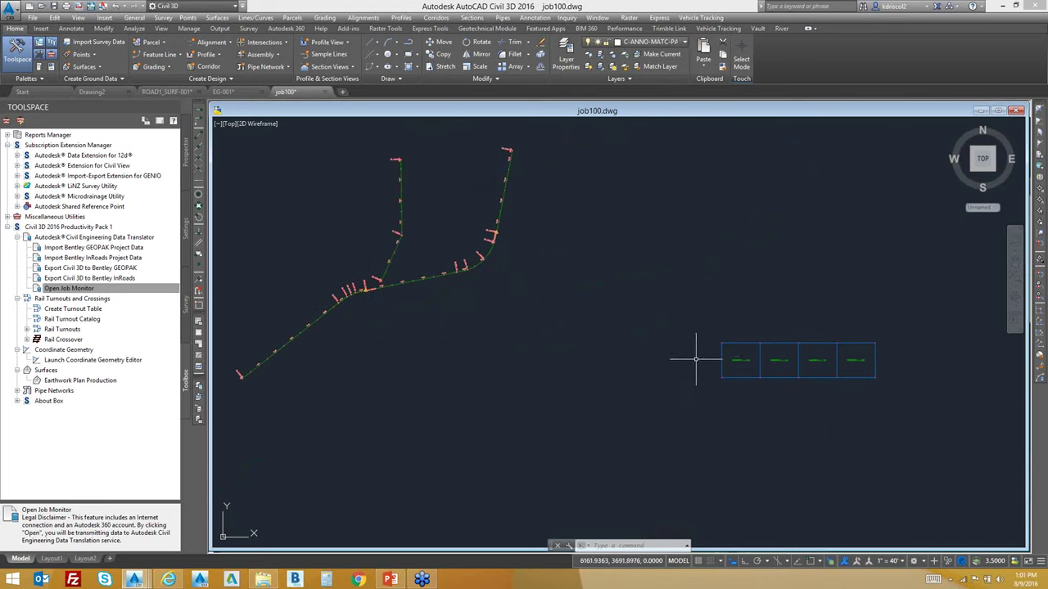
scroll(769, 356, up, 6)
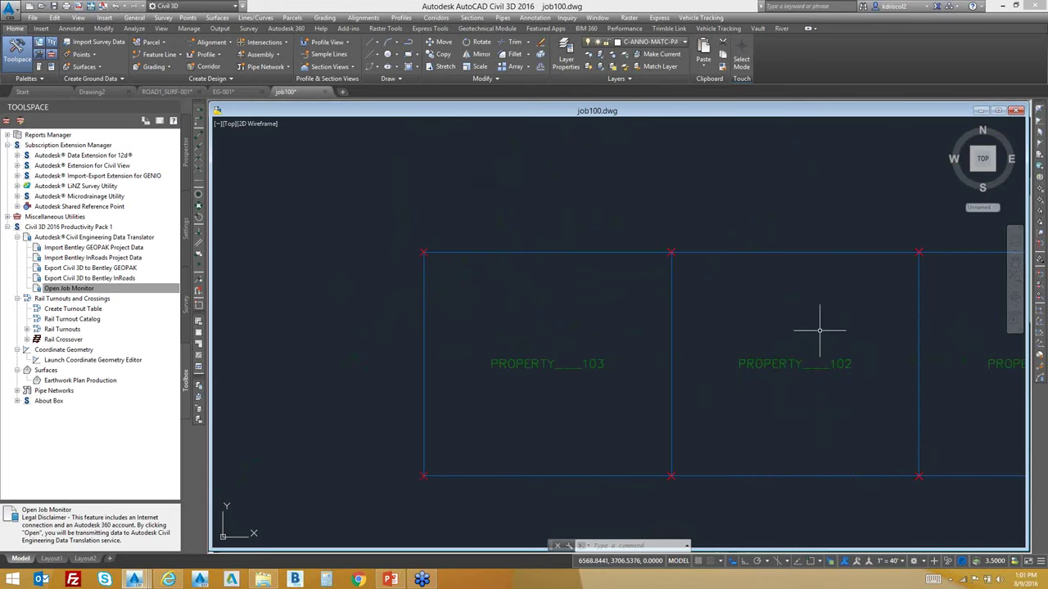
scroll(679, 354, down, 2)
scroll(655, 336, down, 5)
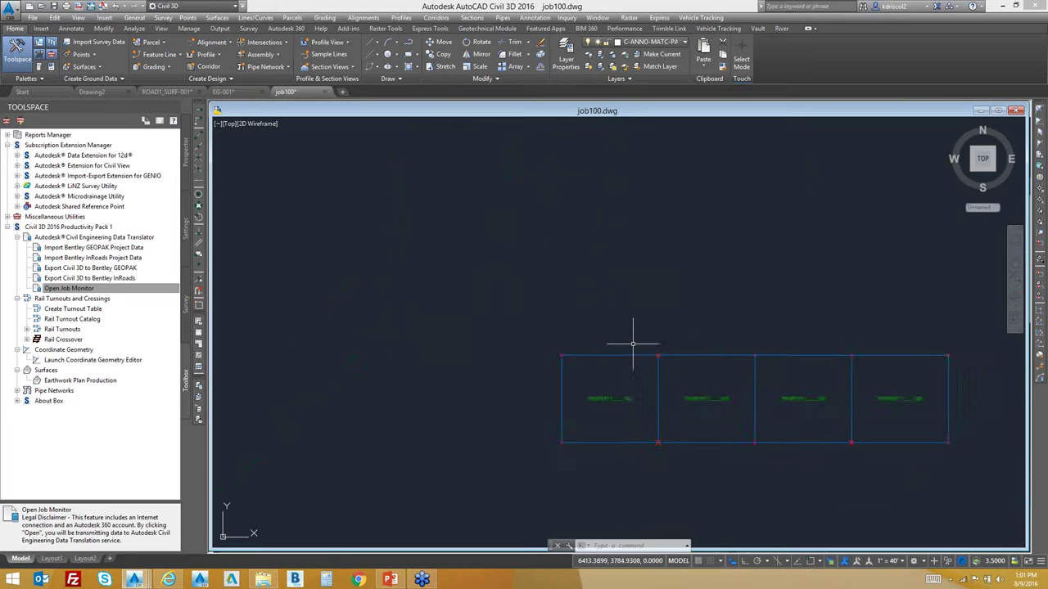
mouse_move(631, 351)
middle_down()
mouse_move(701, 374)
mouse_move(660, 400)
middle_up()
scroll(664, 397, down, 2)
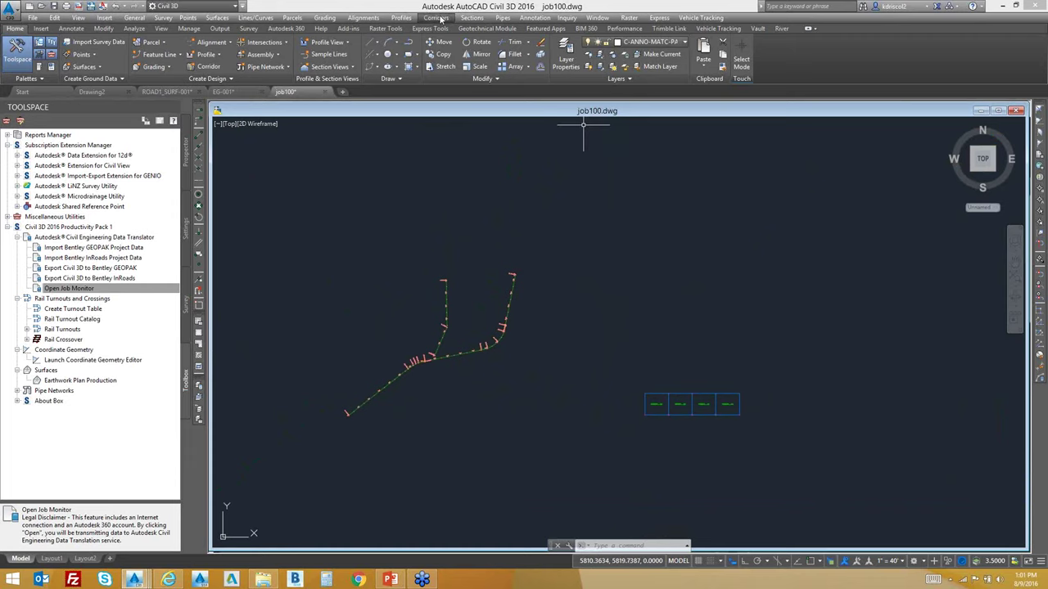
click(401, 17)
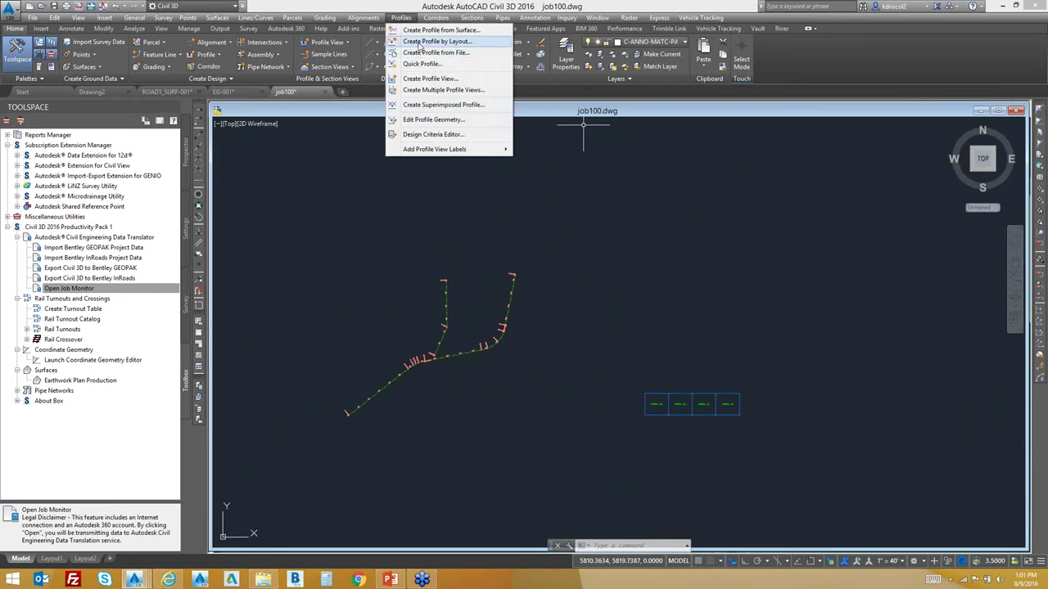
click(430, 41)
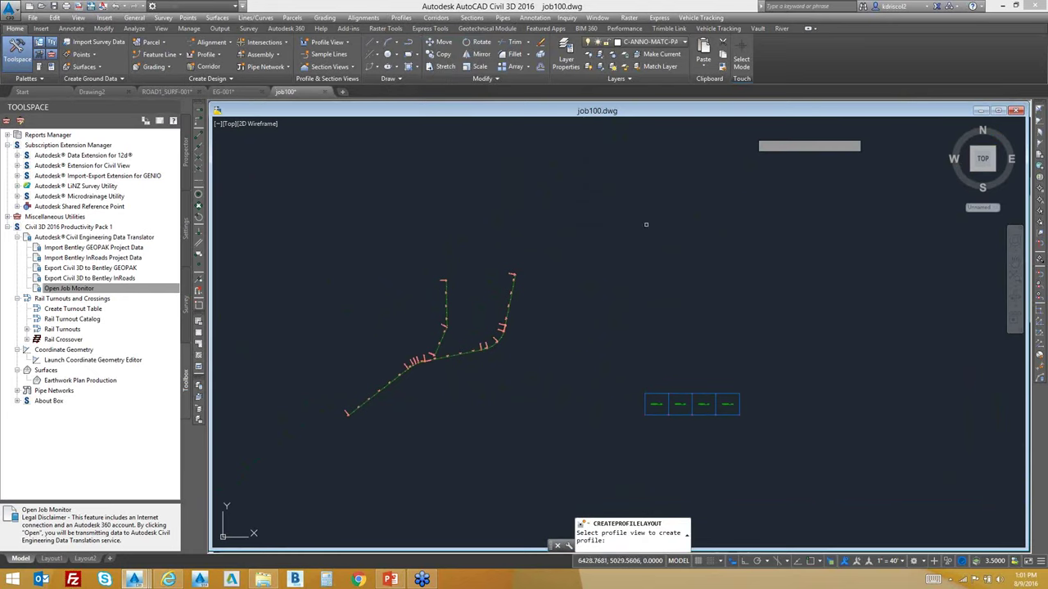
key(Escape)
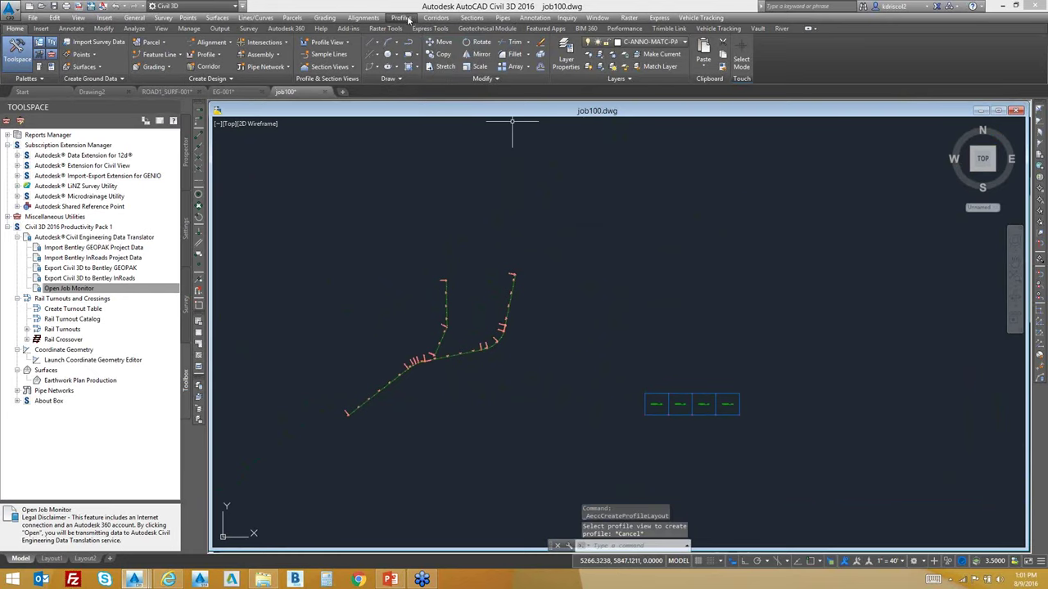
click(401, 18)
click(428, 30)
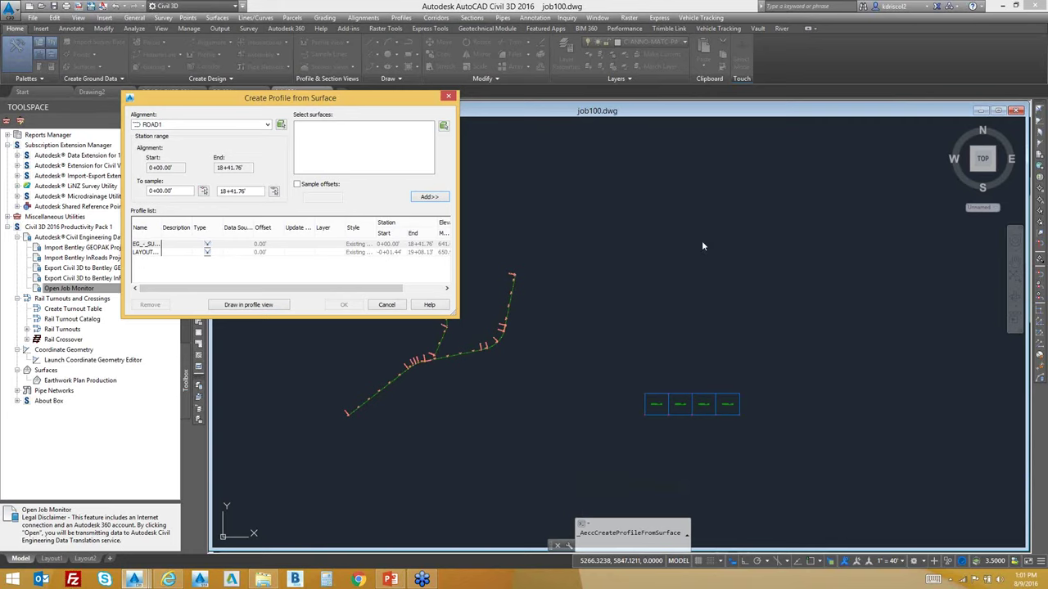
click(904, 42)
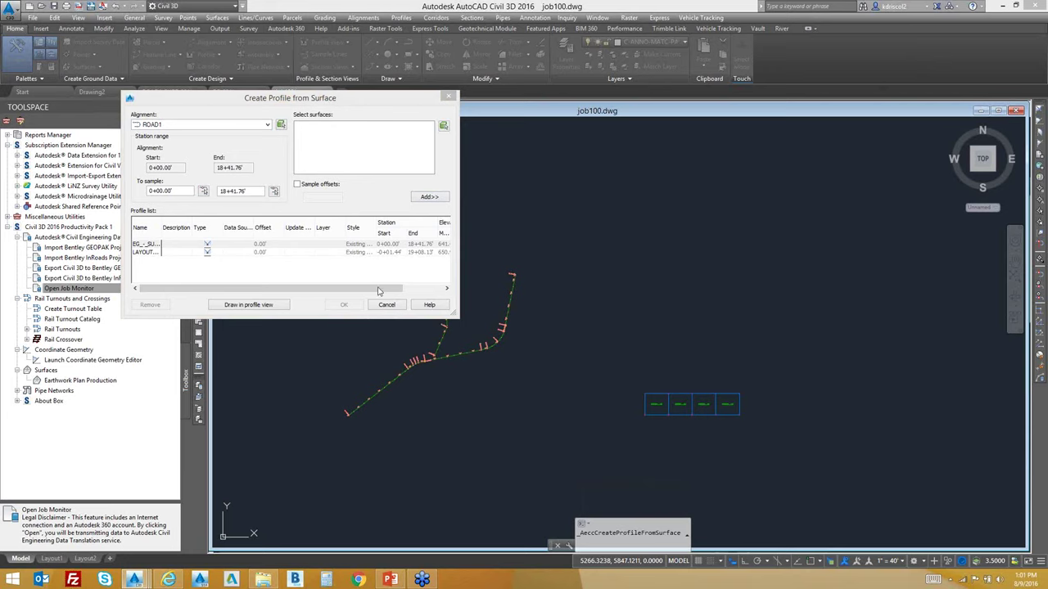
click(270, 307)
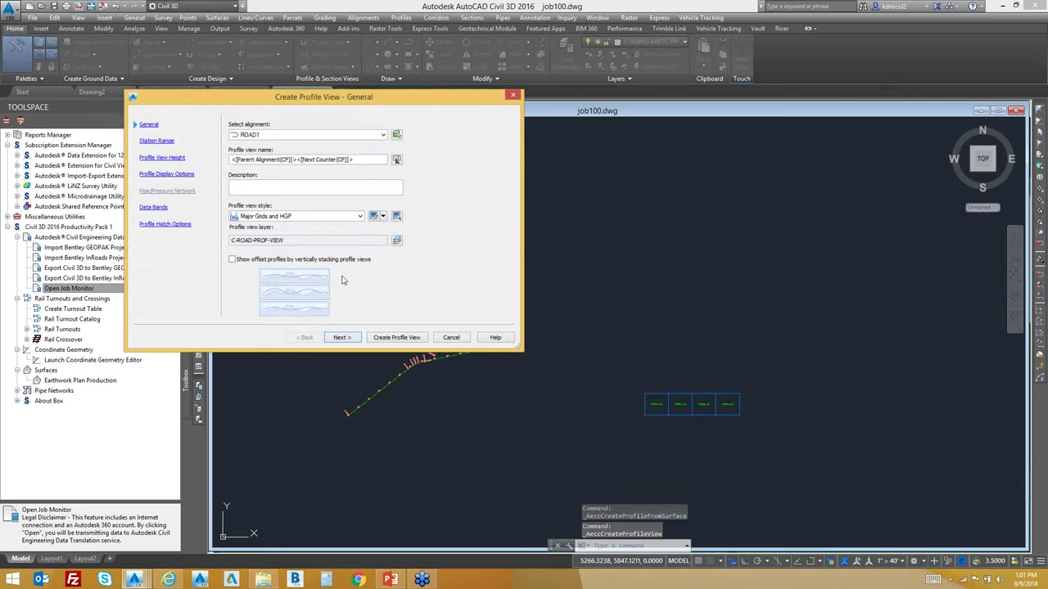
Choose the Full Grid style and accept wizard defaults for stations 0+00.00' to 18+41.76'.
click(293, 217)
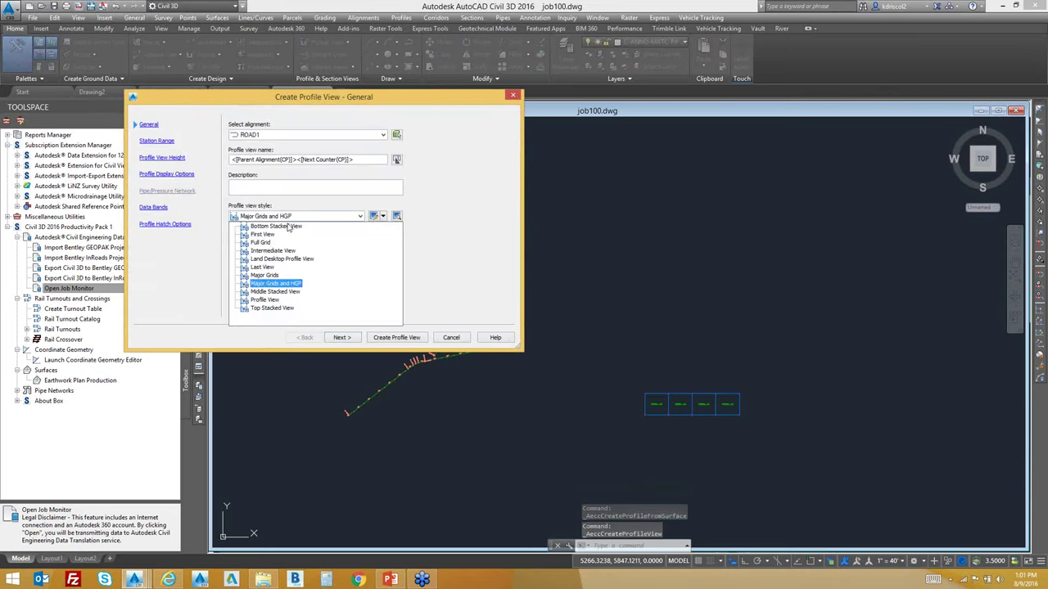
click(269, 244)
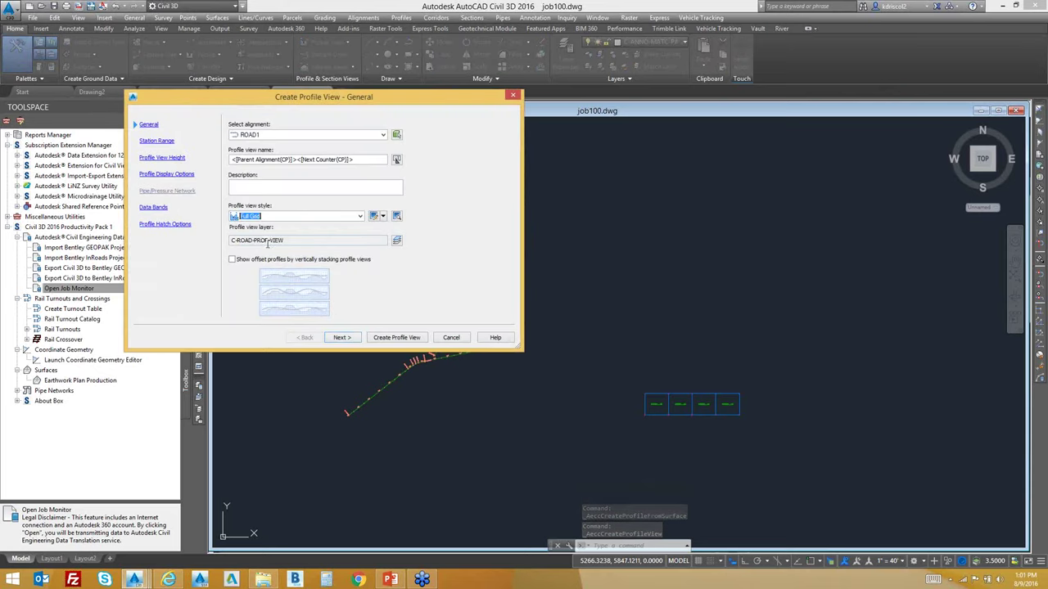
click(342, 337)
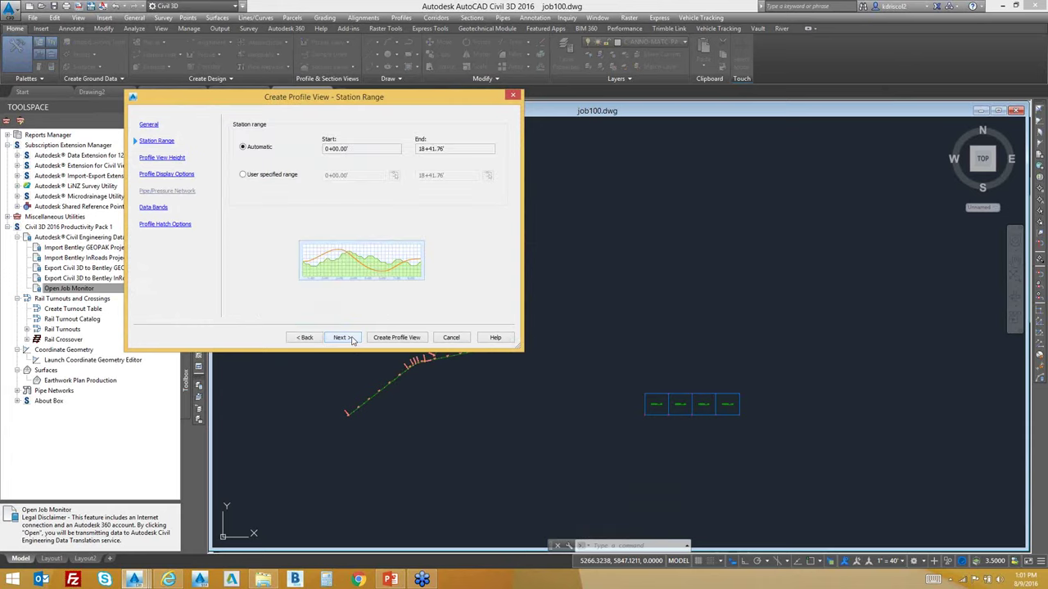
click(342, 337)
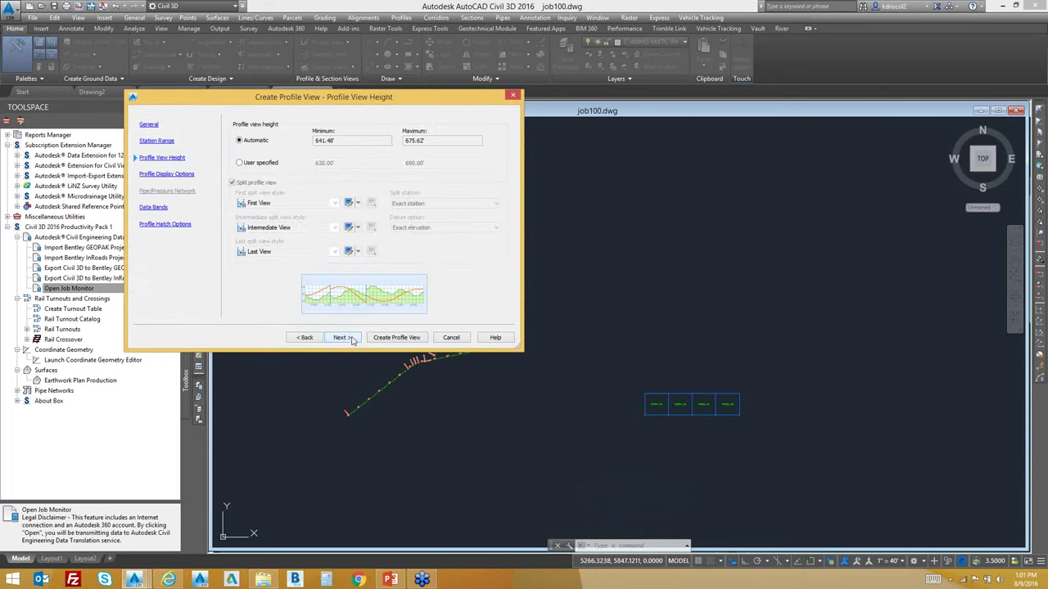
click(342, 337)
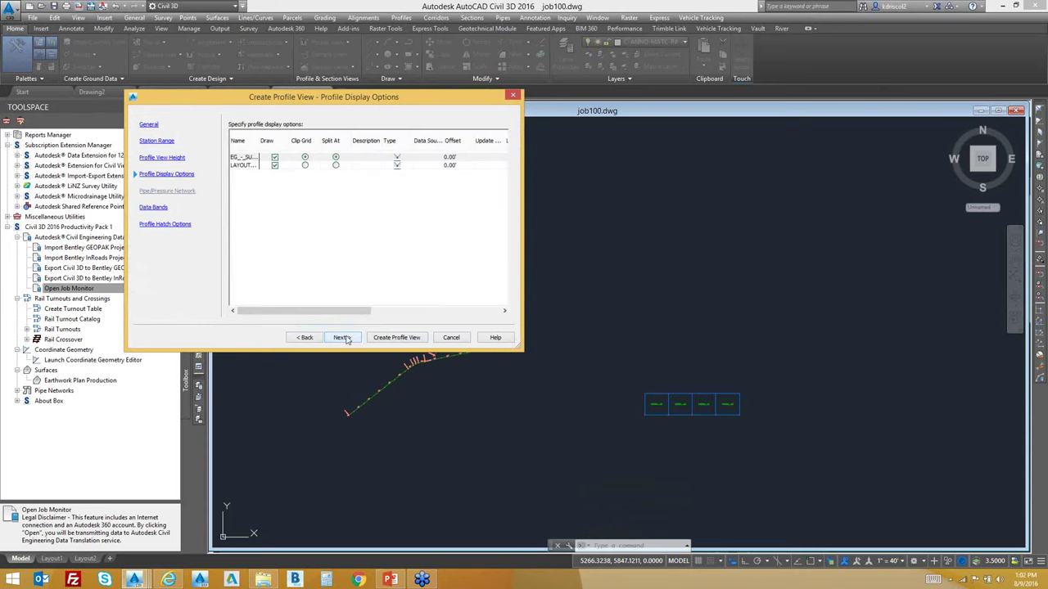
click(344, 338)
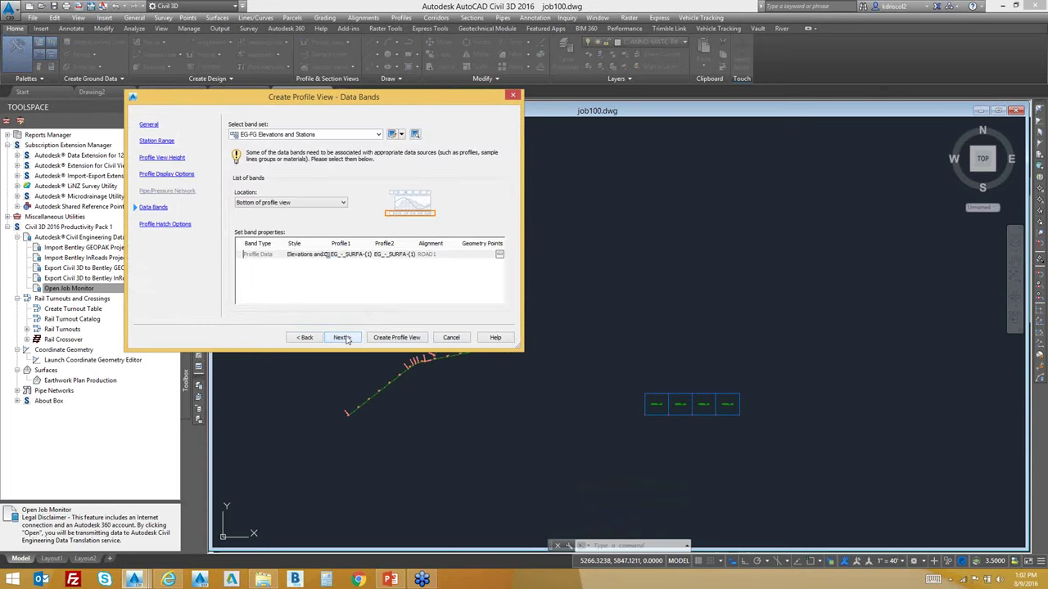
click(342, 337)
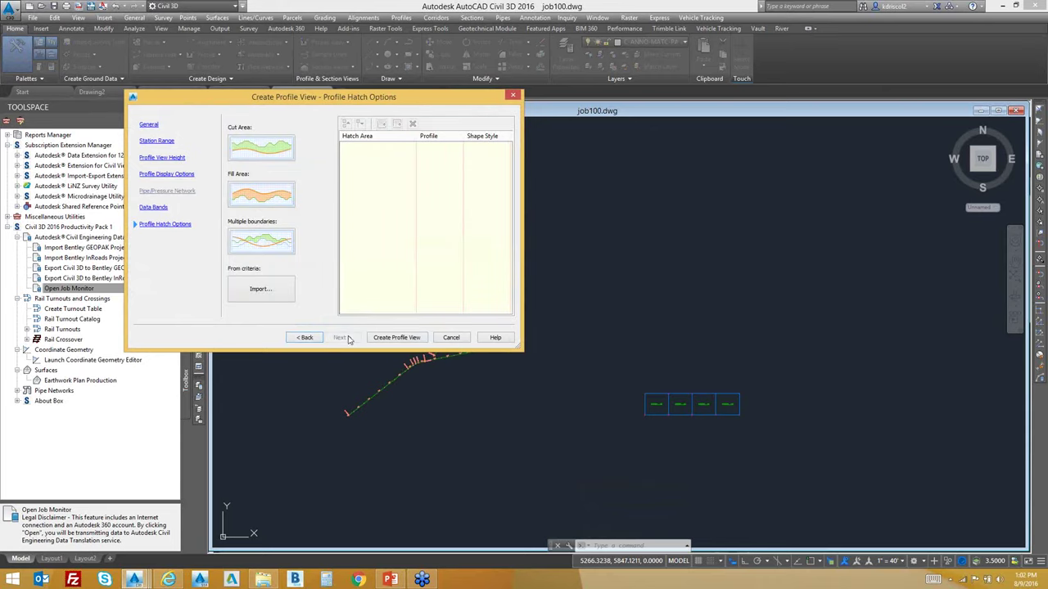
click(396, 337)
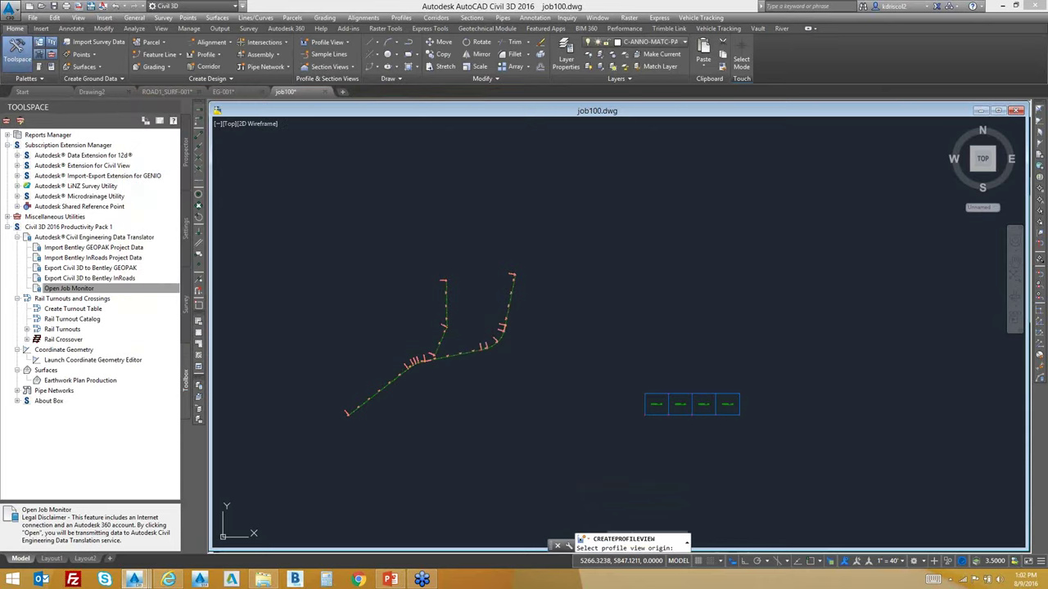
Place the ROAD1 profile view origin above the alignment and zoom in on it.
click(669, 273)
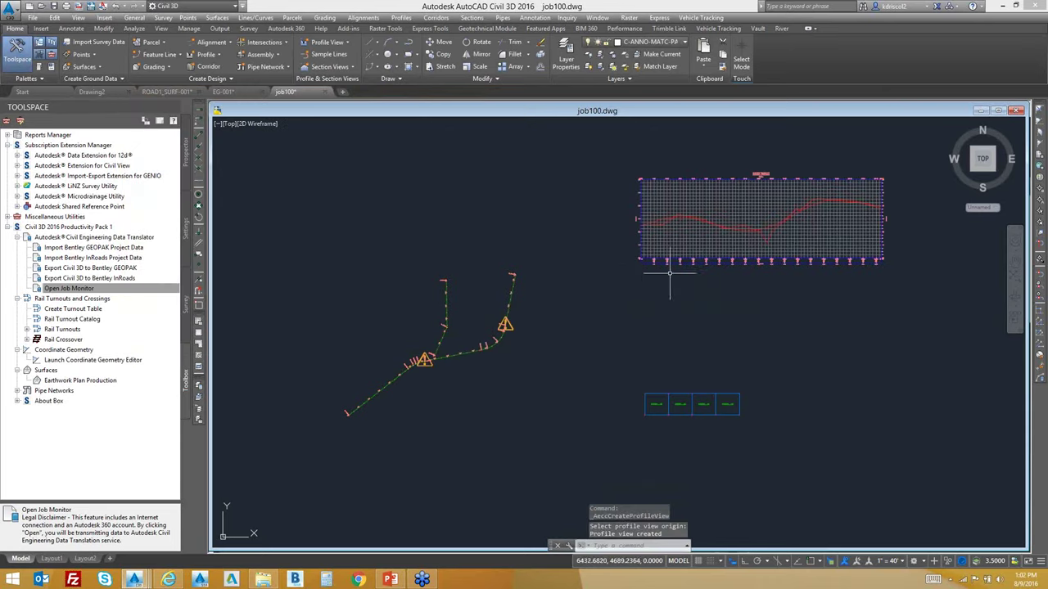
middle_drag(669, 272, 557, 316)
scroll(671, 297, up, 5)
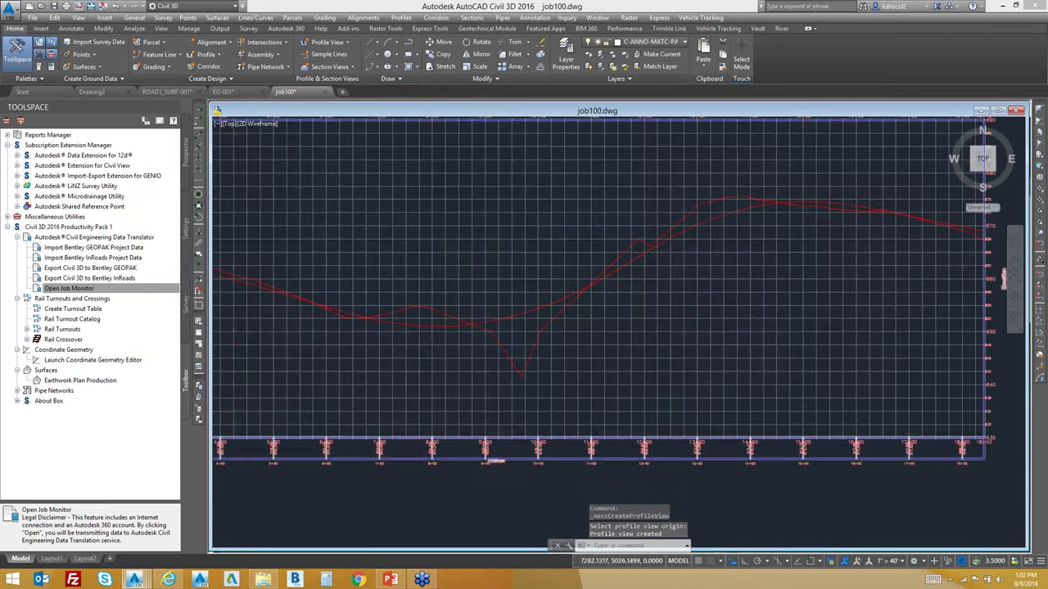
scroll(562, 276, up, 4)
Give the LAYOUT_(1) profile the Design Profile style so it shows in blue.
click(561, 273)
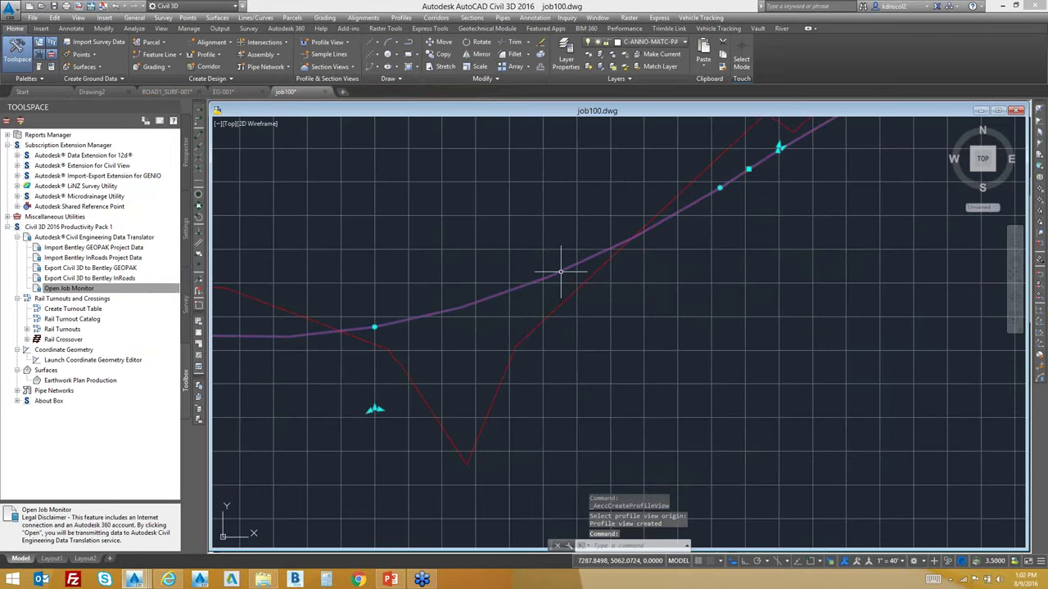
right_click(633, 238)
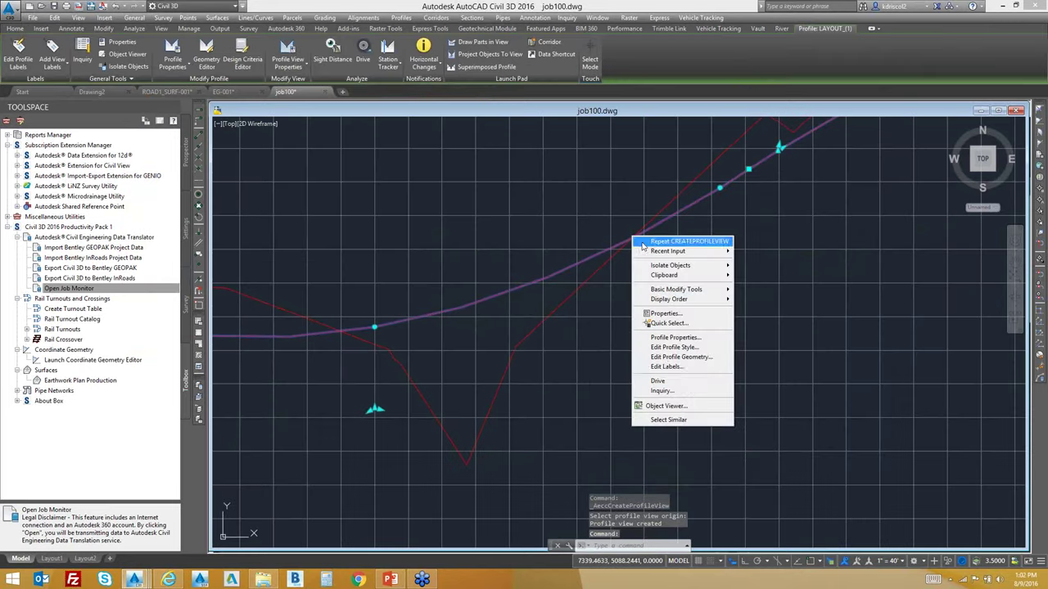
click(683, 338)
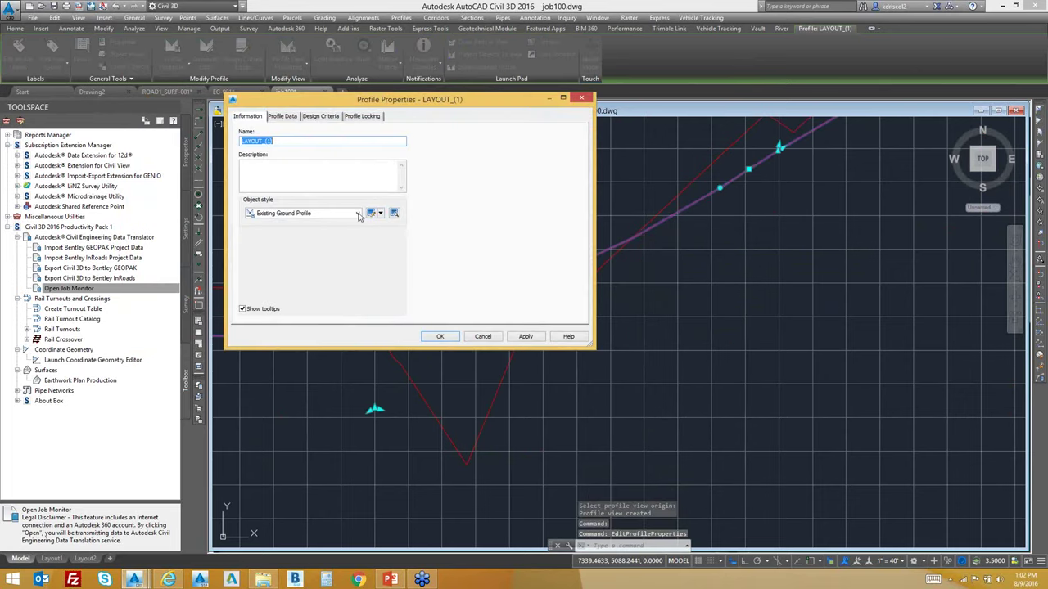
click(358, 214)
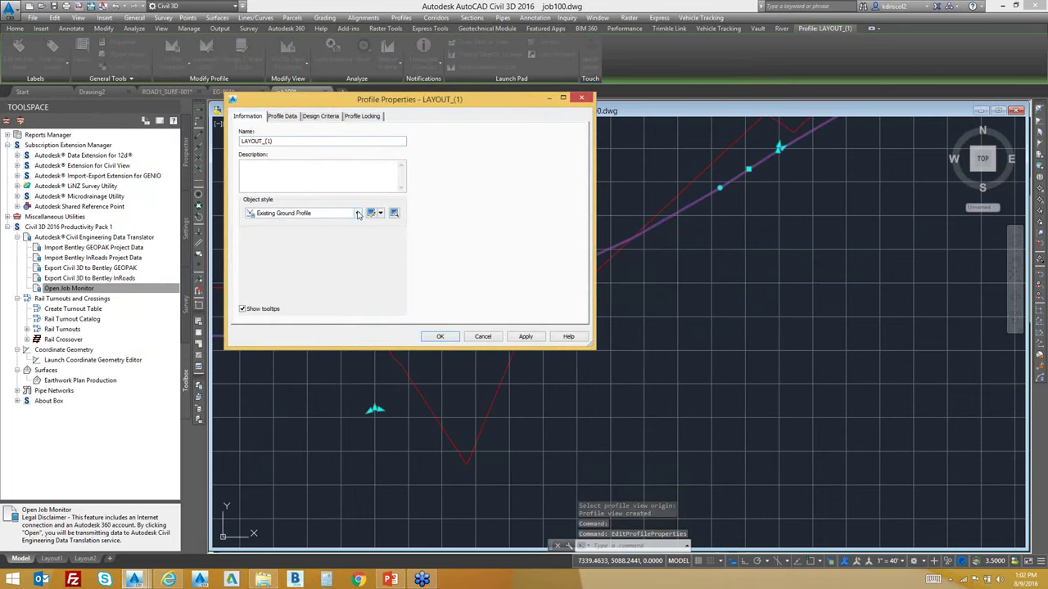
click(285, 234)
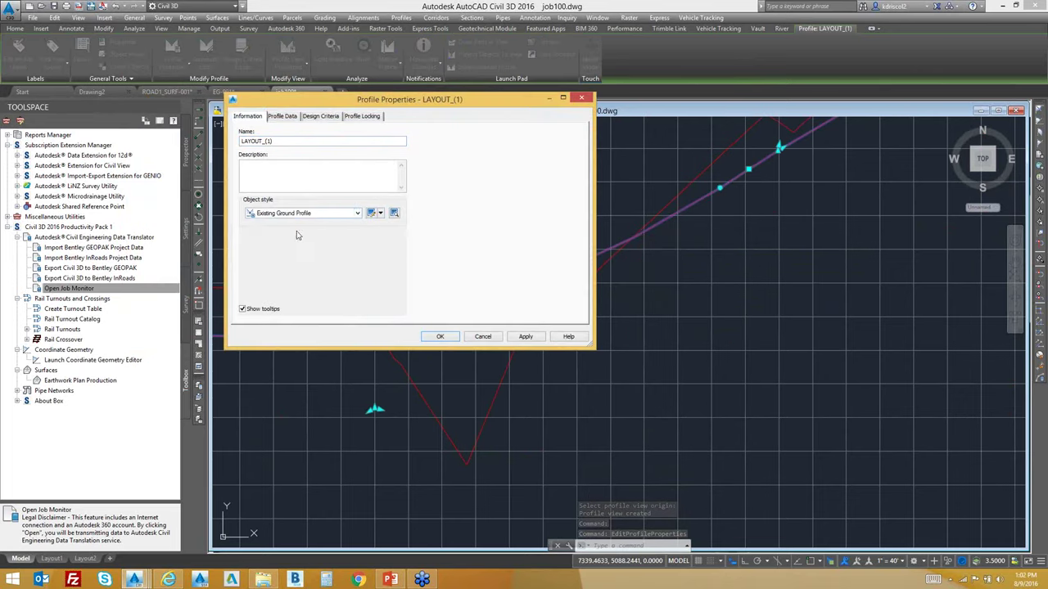
click(527, 338)
click(440, 336)
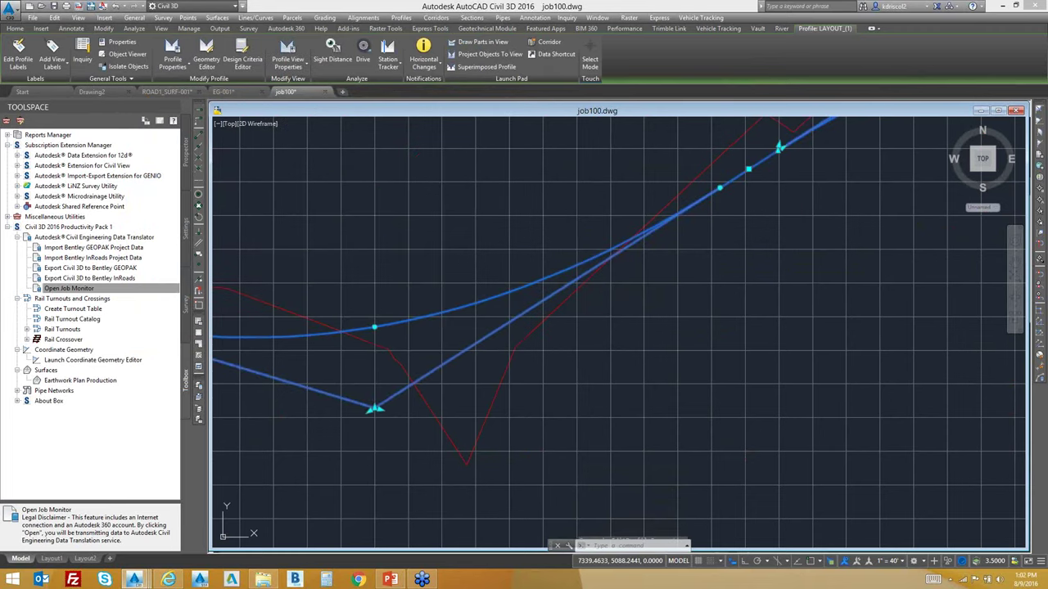
key(Escape)
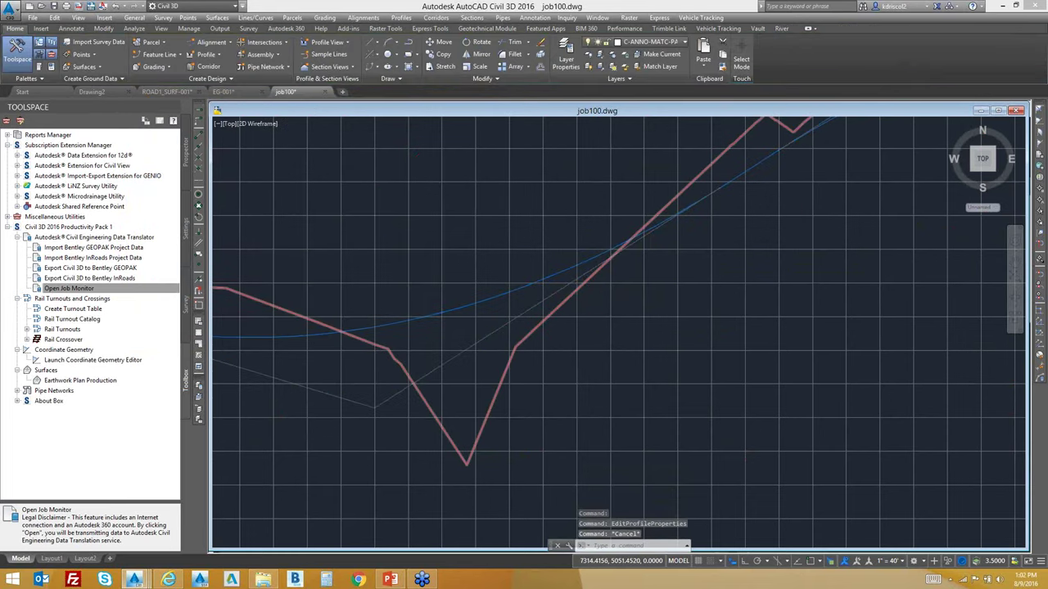
scroll(536, 304, down, 5)
scroll(630, 324, down, 3)
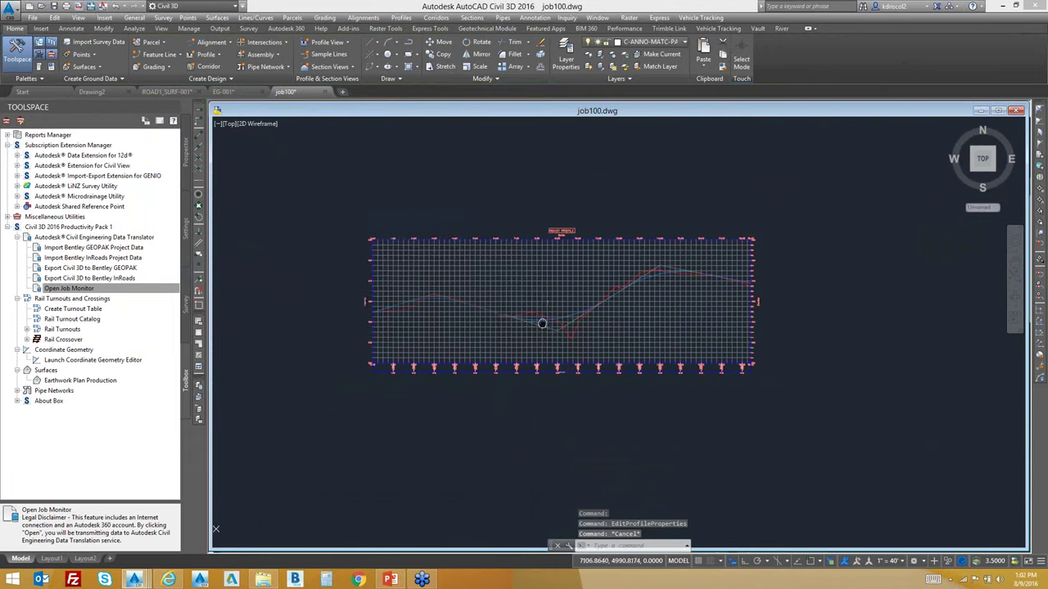
Centre the ROAD1 profile view and bring up the Open Job Monitor shortcut options.
middle_drag(557, 310, 576, 301)
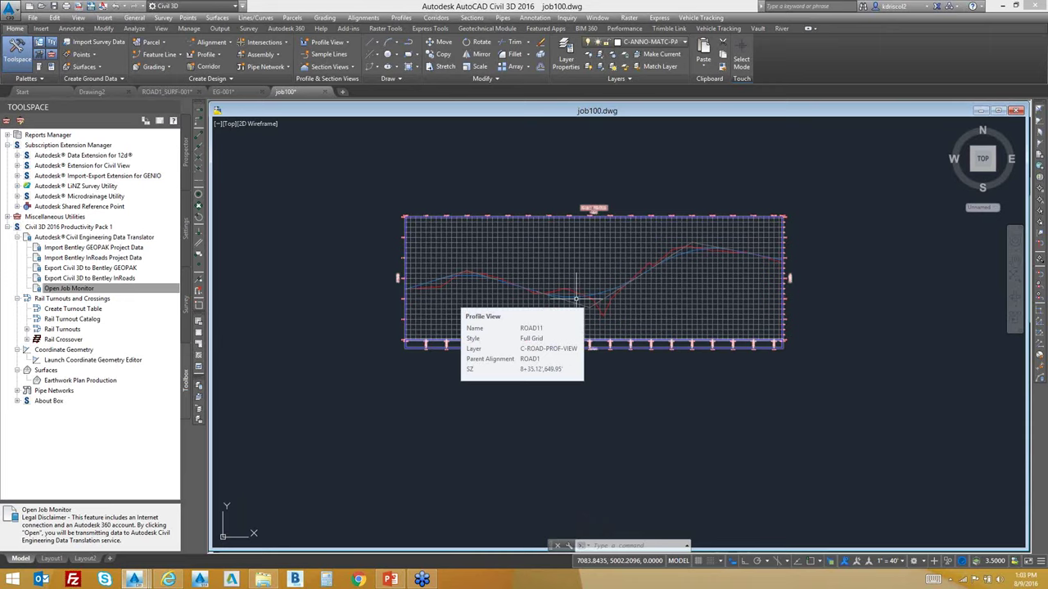
right_click(103, 290)
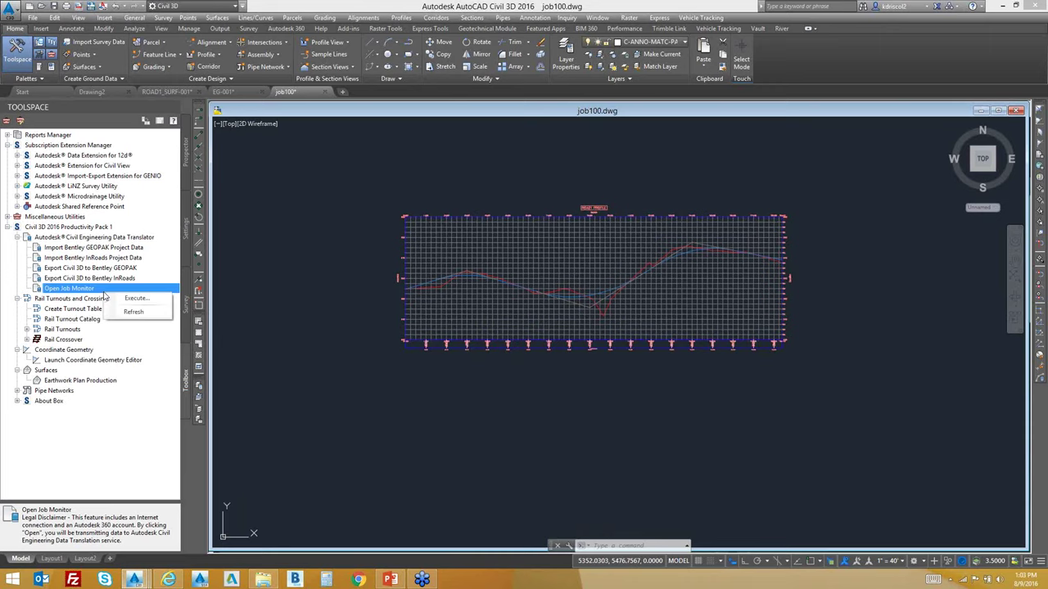
Open and refresh the Job Monitor showing five Complete jobs, then cancel row 1's download.
click(135, 298)
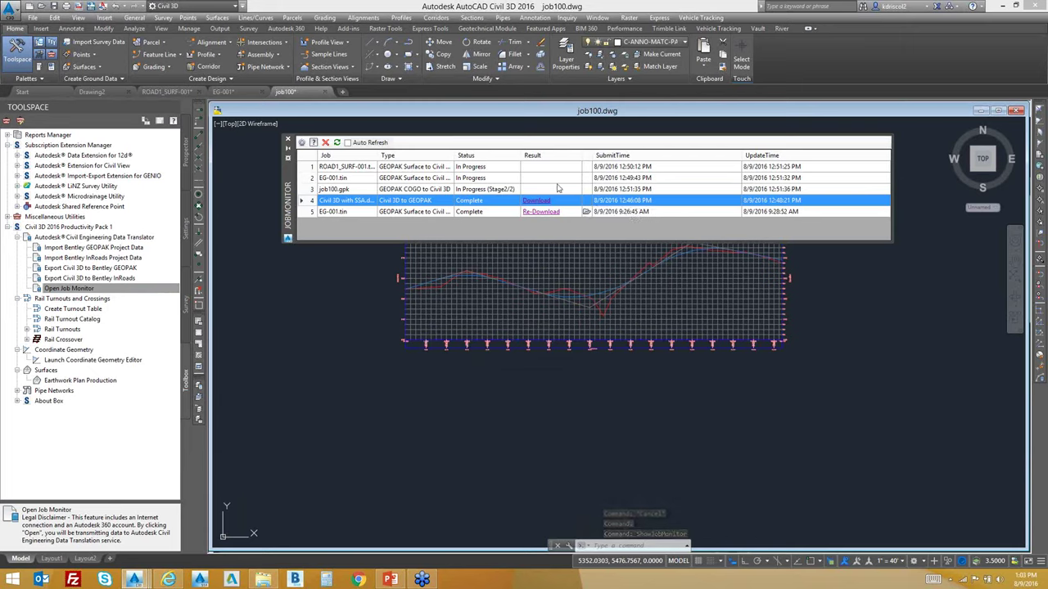
click(336, 142)
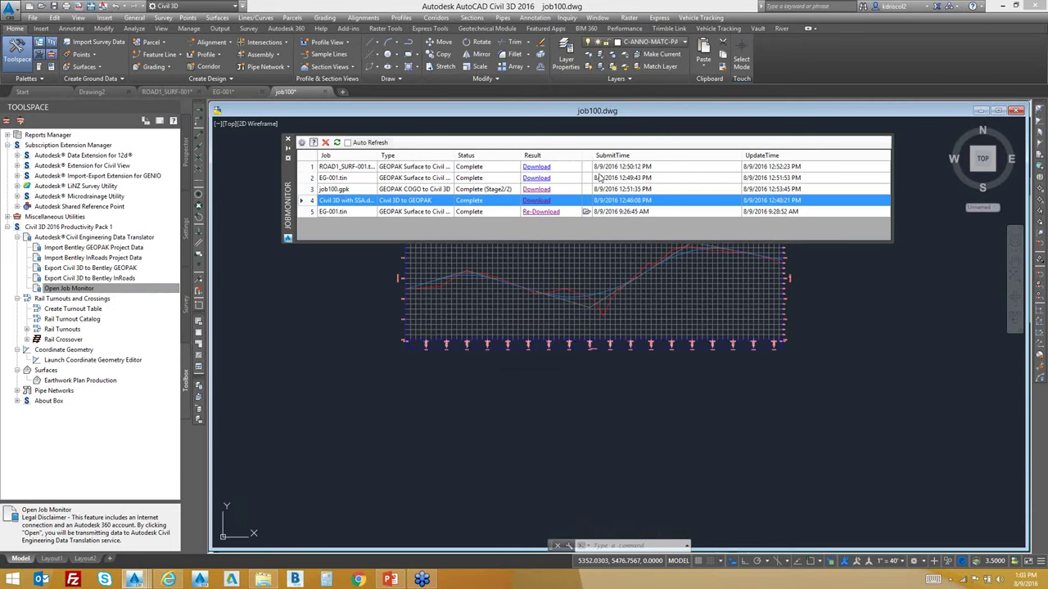
click(545, 168)
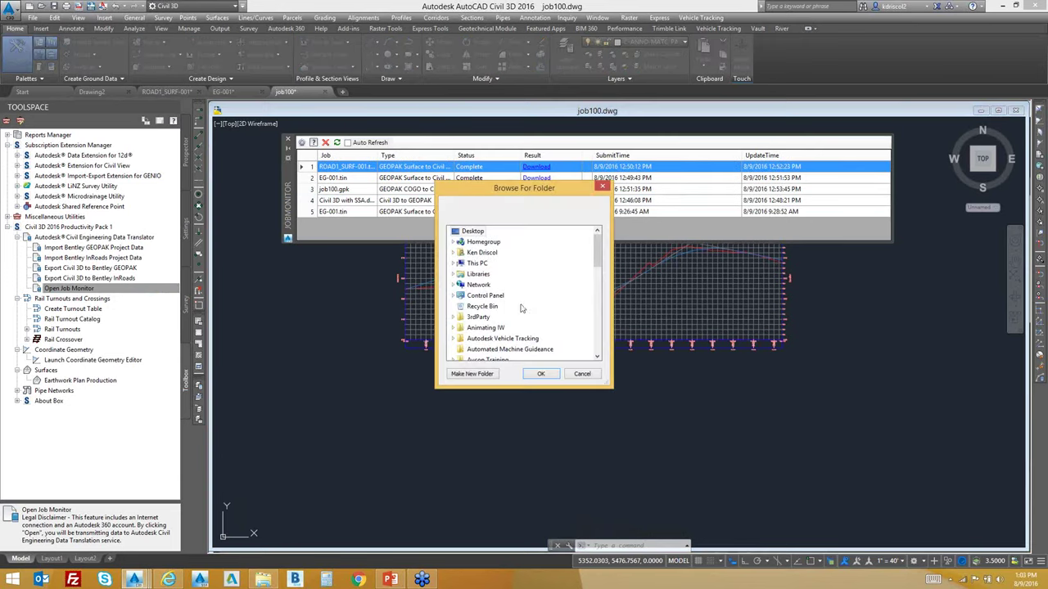
click(582, 374)
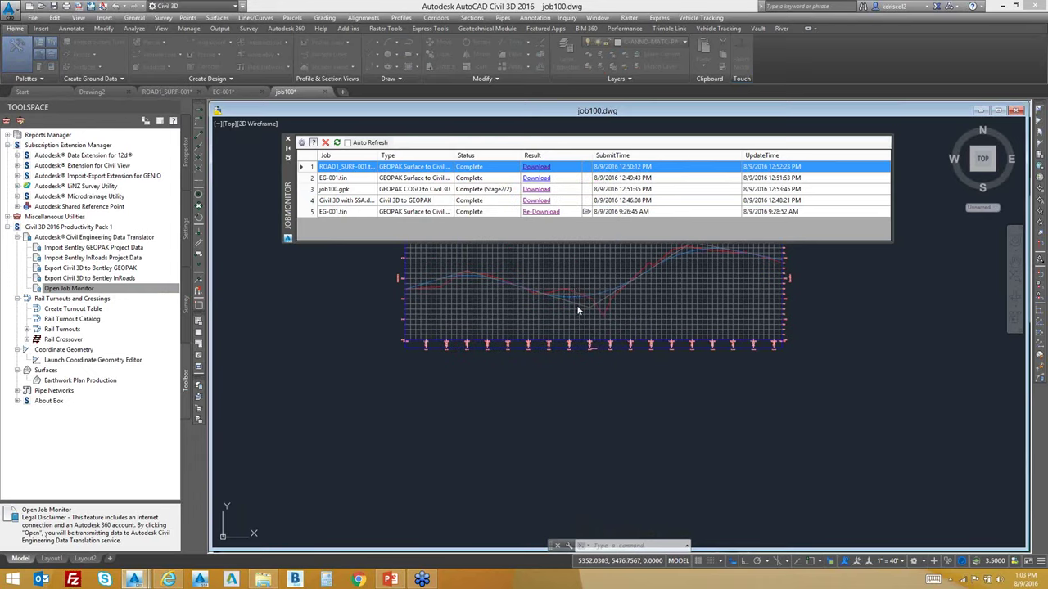
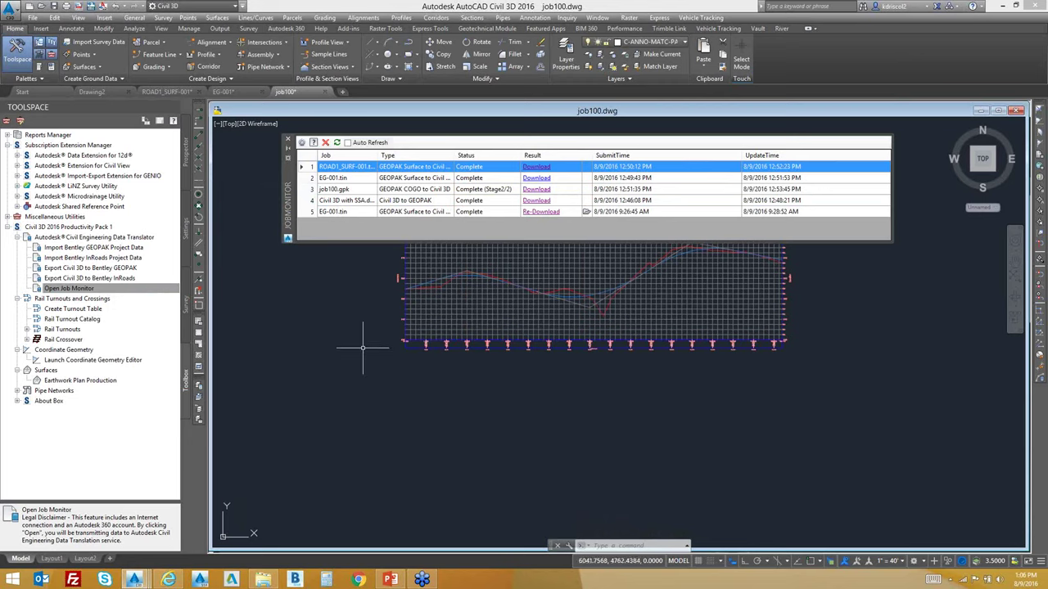
Select the ROAD1 alignment and briefly check its properties.
scroll(350, 347, down, 4)
scroll(389, 401, up, 3)
middle_drag(389, 401, 585, 363)
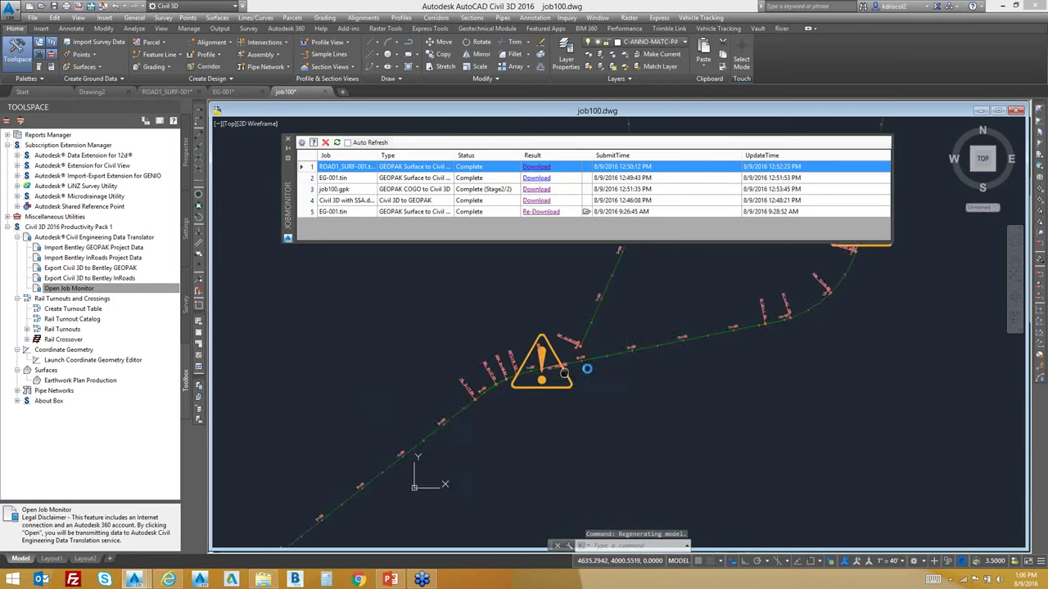
scroll(573, 376, up, 8)
scroll(573, 400, down, 4)
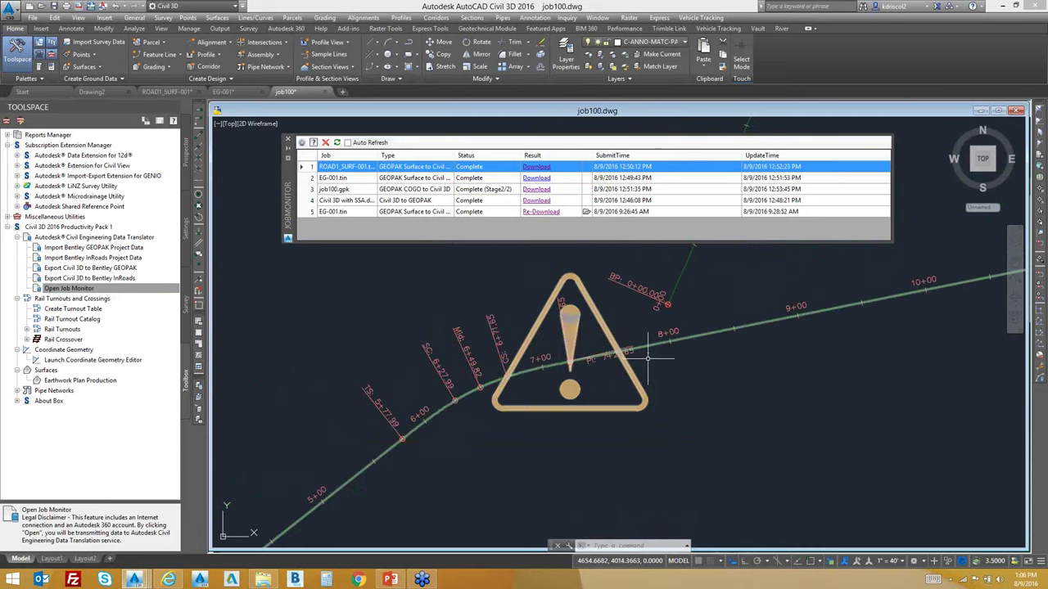
click(692, 334)
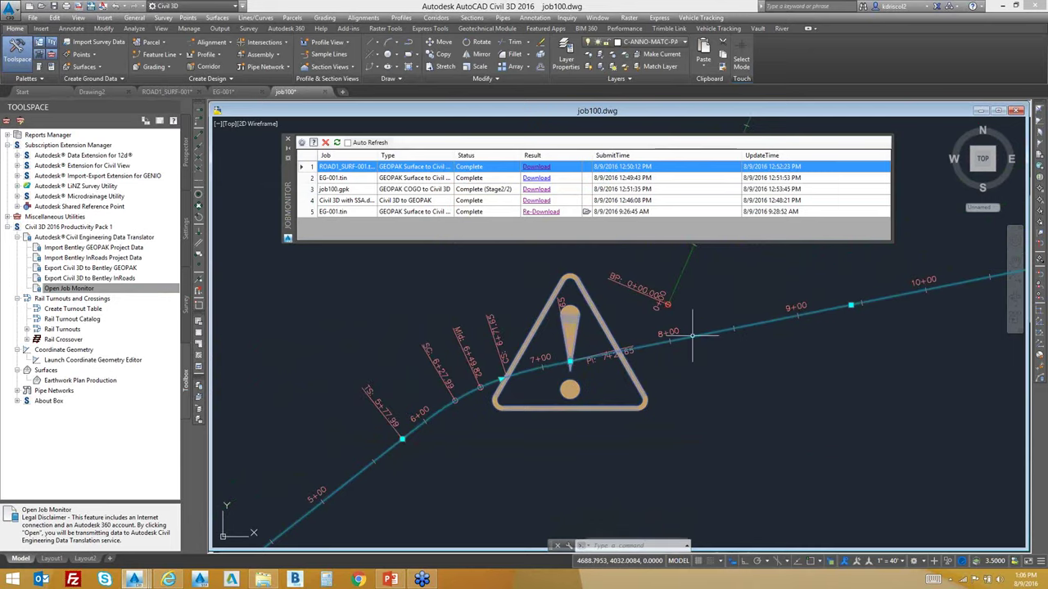
right_click(744, 355)
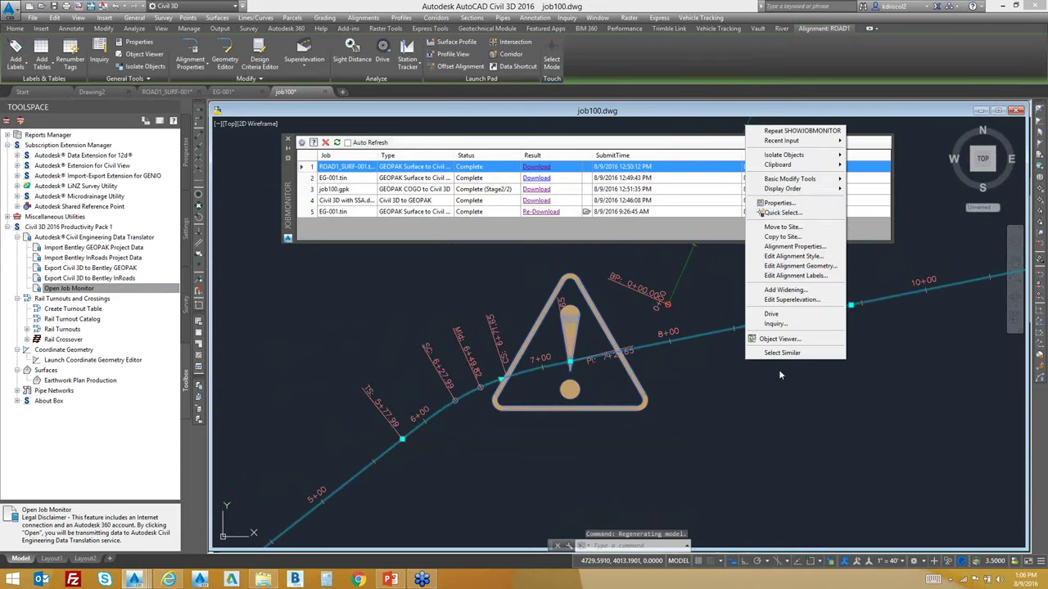
click(810, 247)
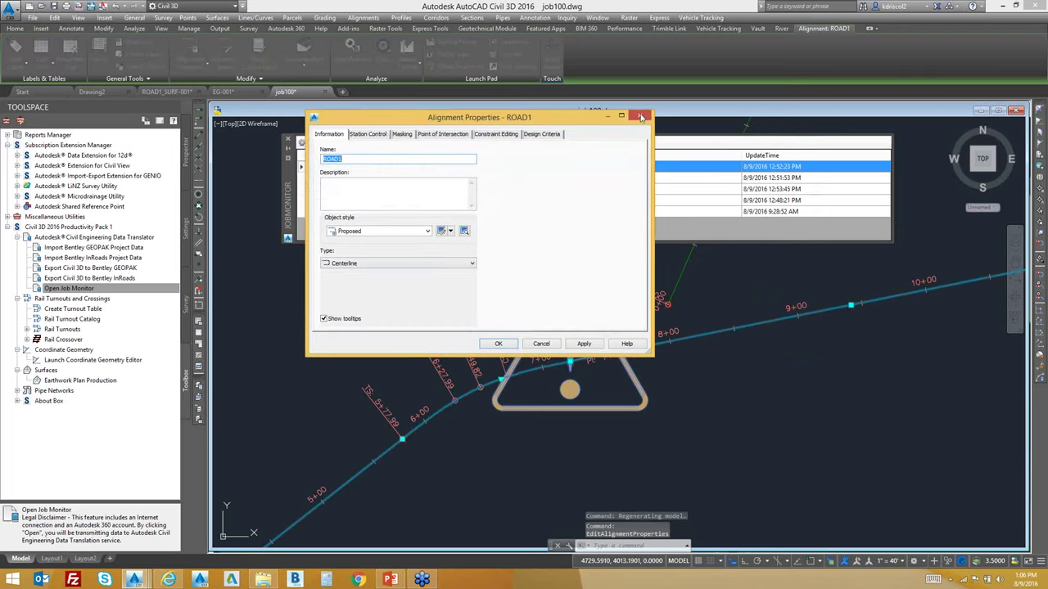
click(643, 117)
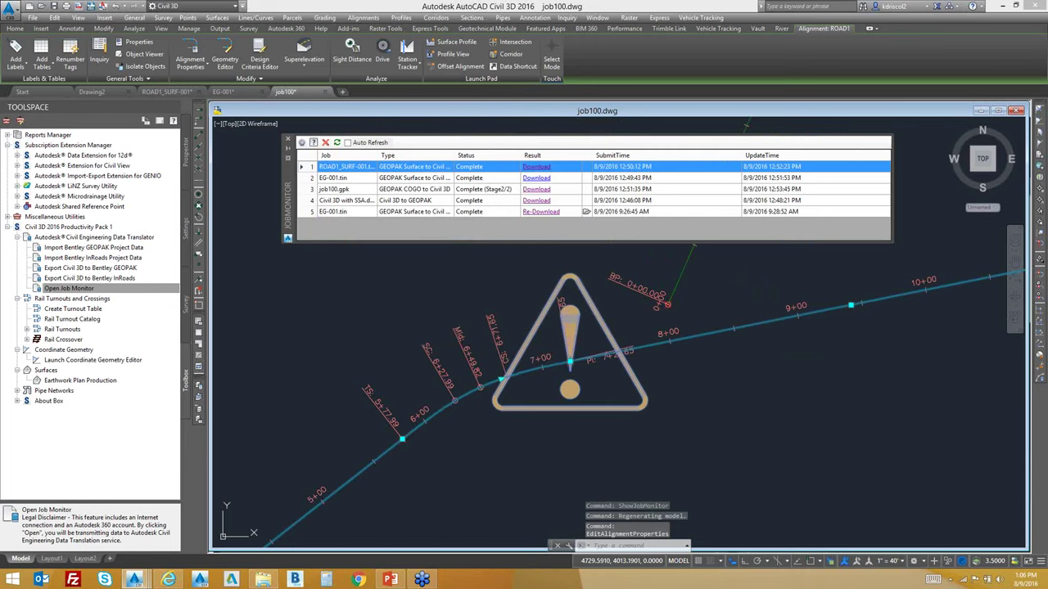
Edit ROAD1's geometry and inspect the spiral and curve segments near stations 6+00 and 7+00.
right_click(352, 123)
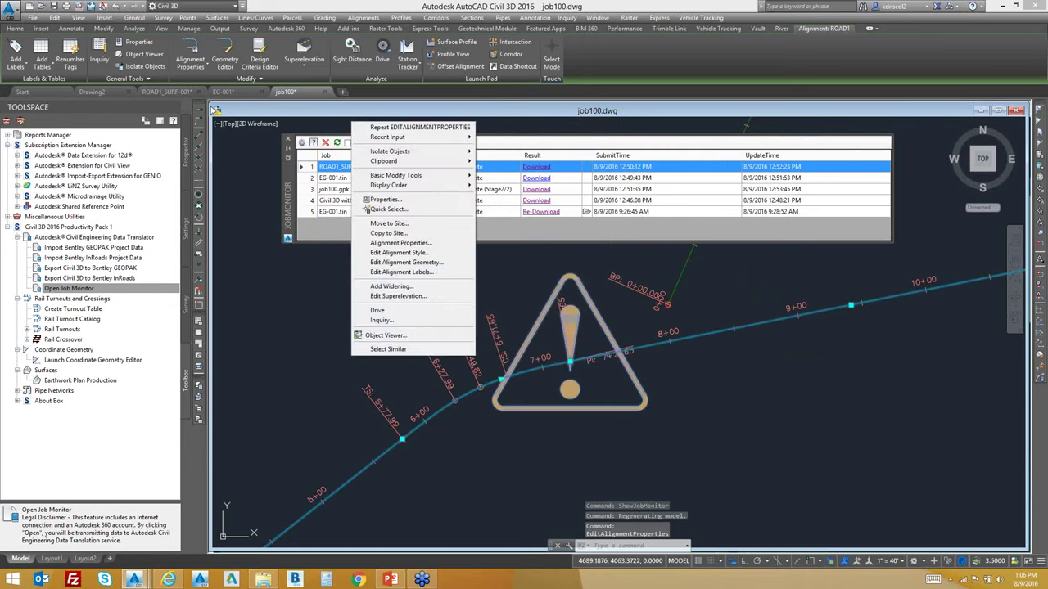
click(429, 264)
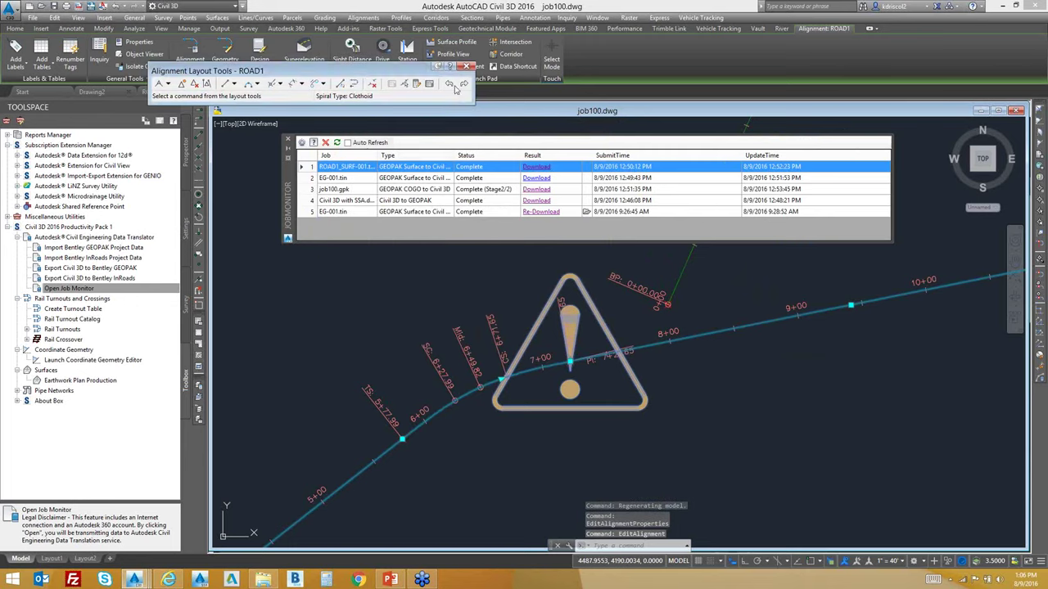
click(417, 83)
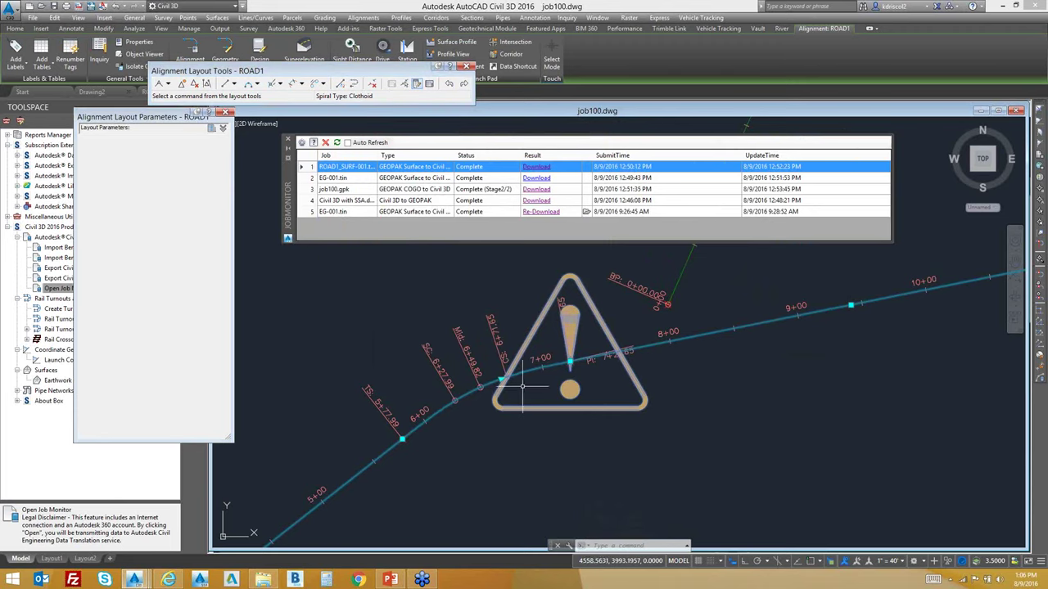
click(406, 84)
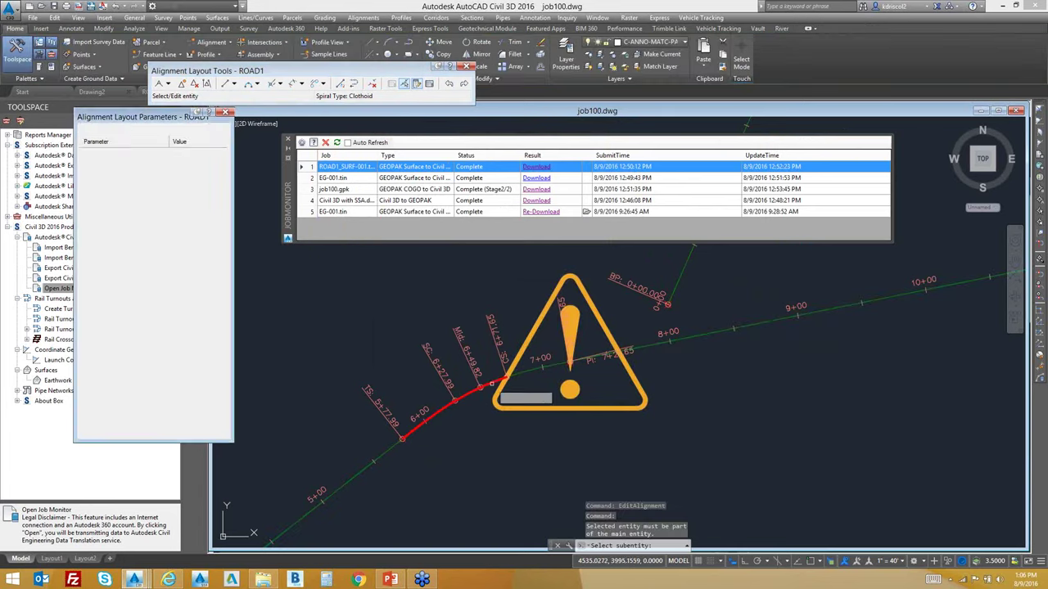
click(399, 441)
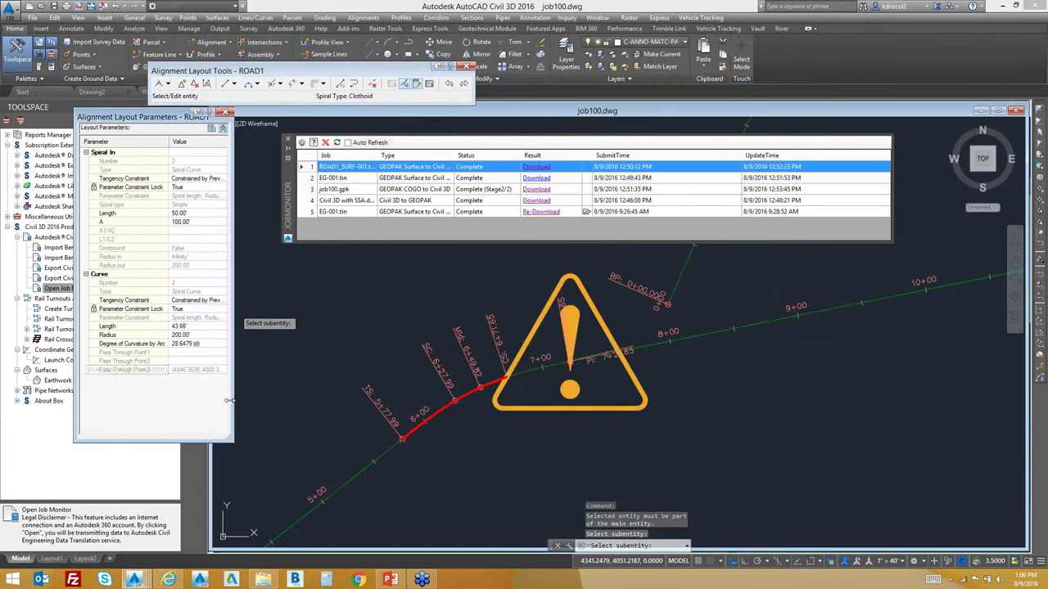
drag(229, 400, 288, 401)
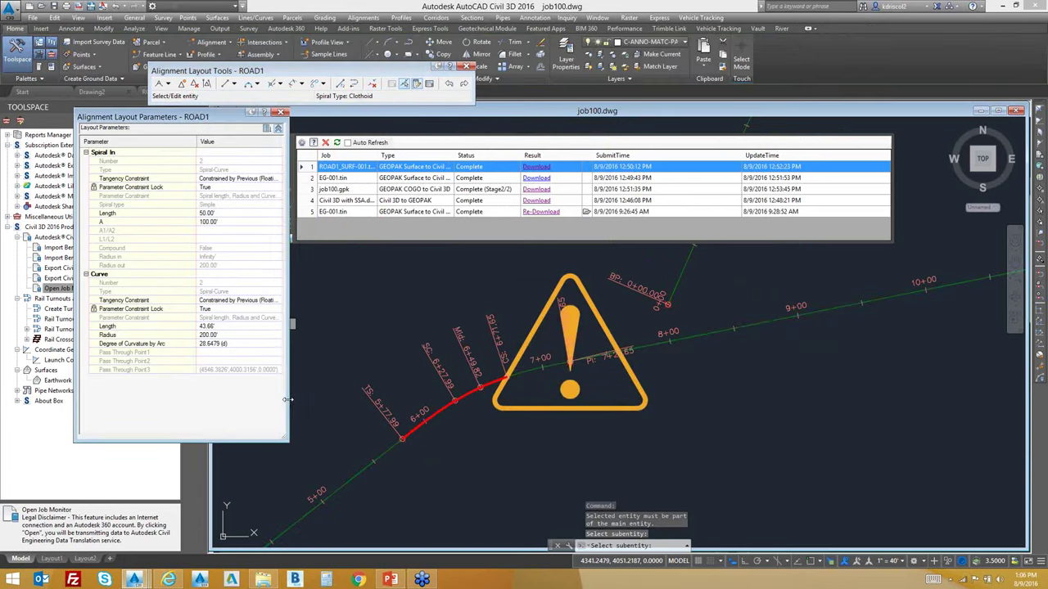
click(531, 370)
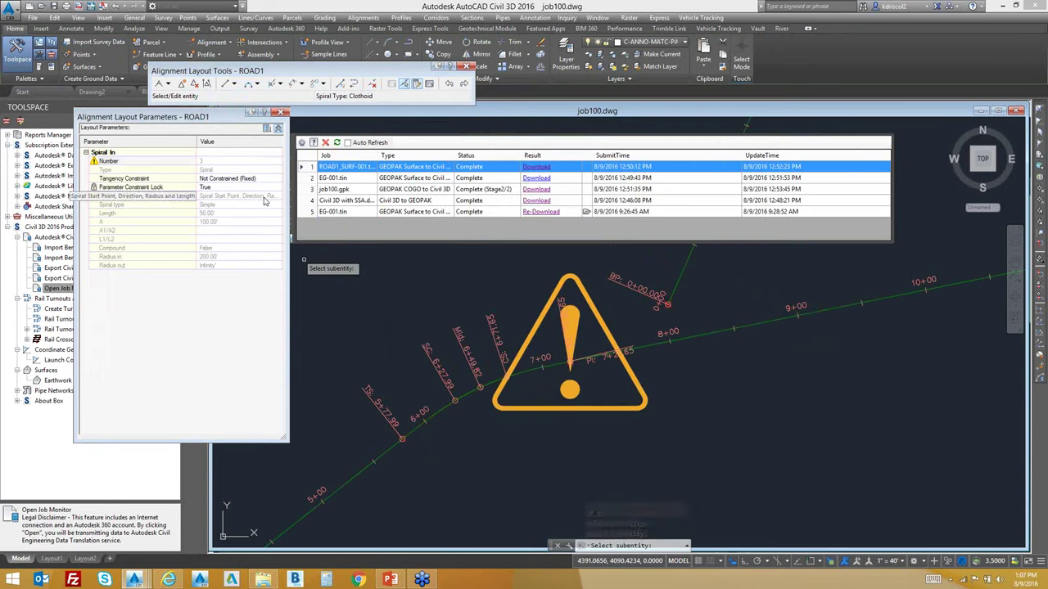
Close the layout parameters panel, the Job Monitor and the alignment editing tools.
click(281, 112)
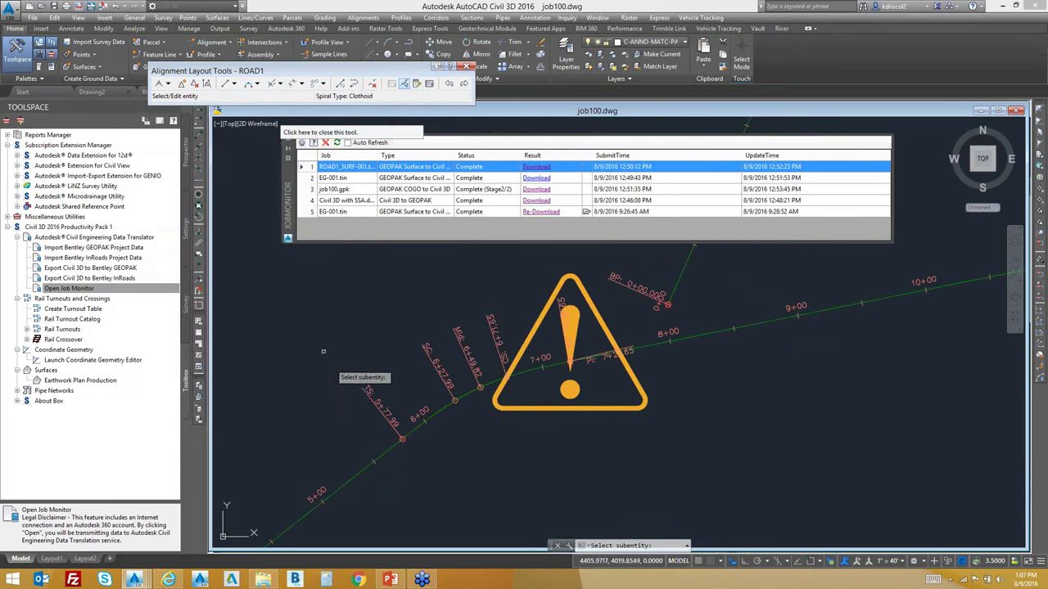
key(Escape)
key(Escape)
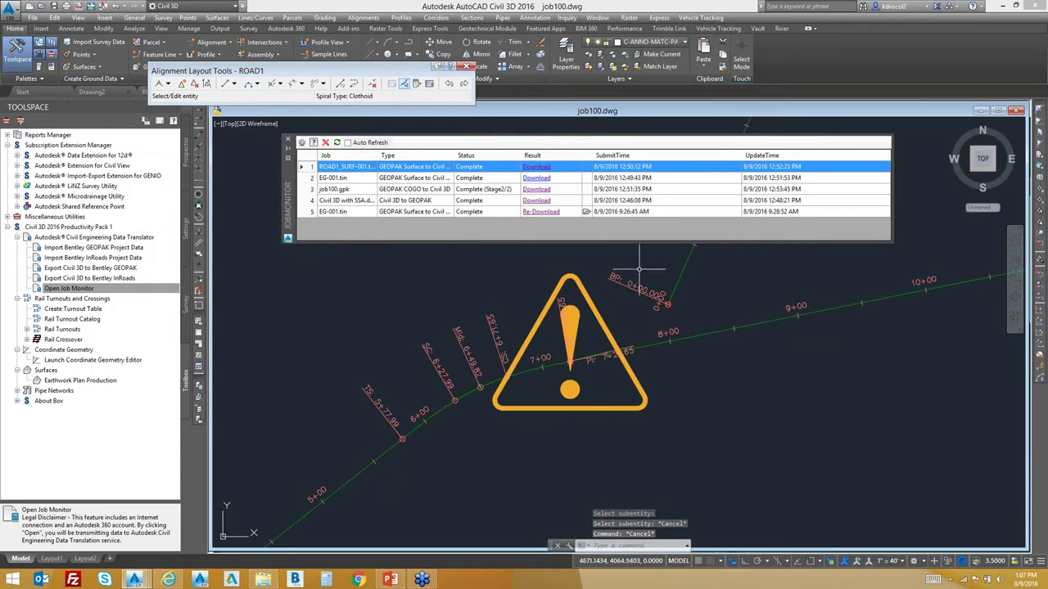
click(288, 139)
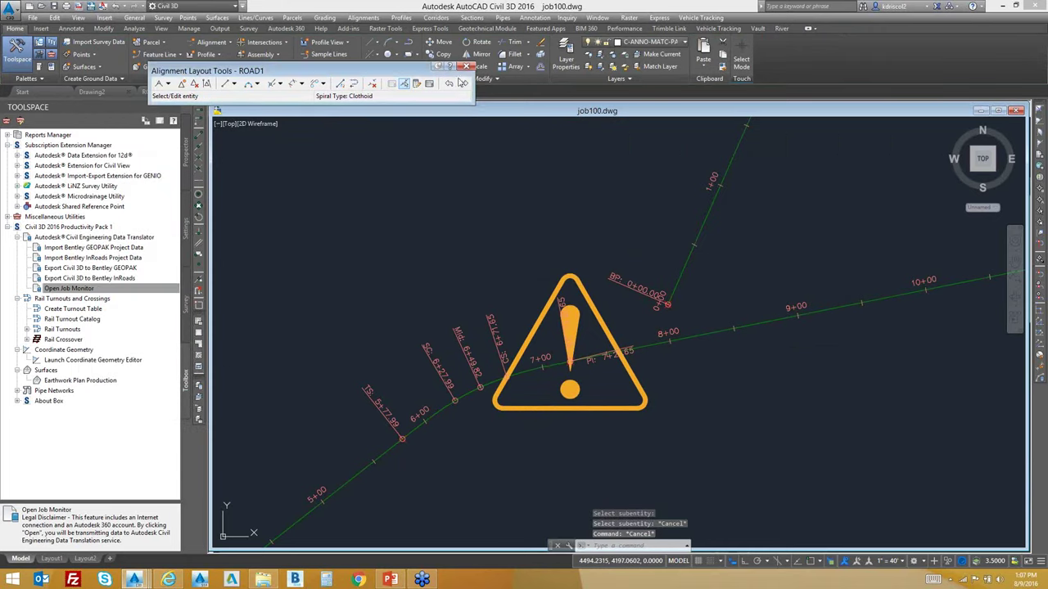
key(Escape)
key(Escape)
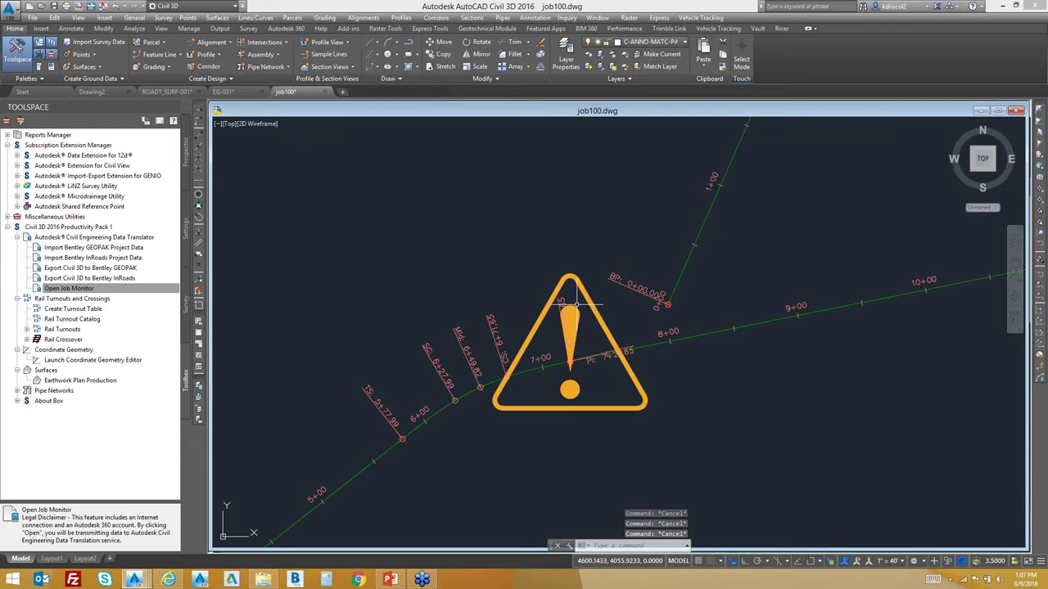
scroll(577, 319, down, 5)
scroll(577, 319, down, 3)
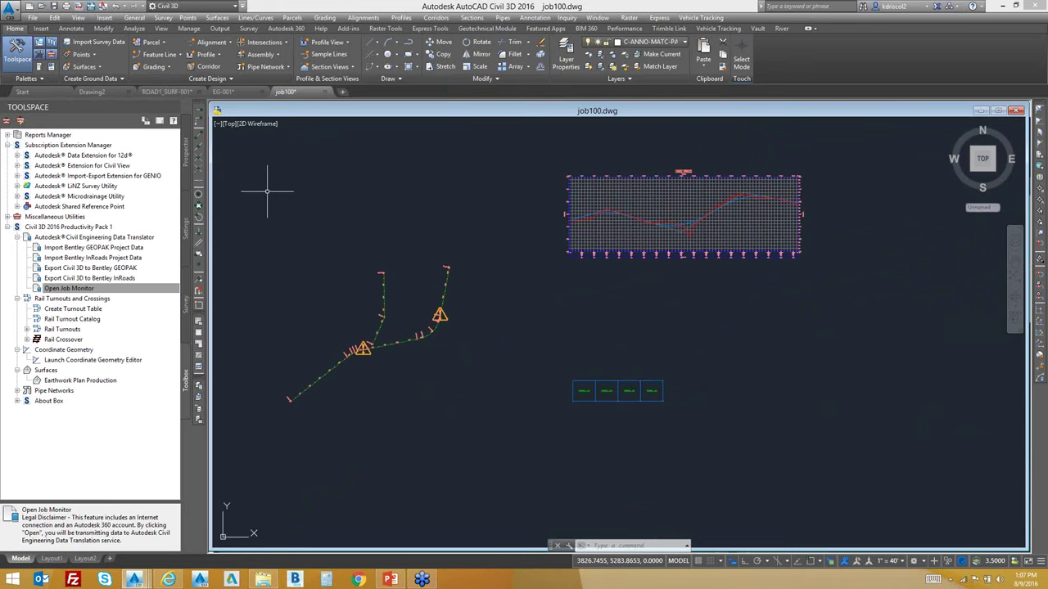
Start a MicroStation DGN import from the application menu.
click(18, 18)
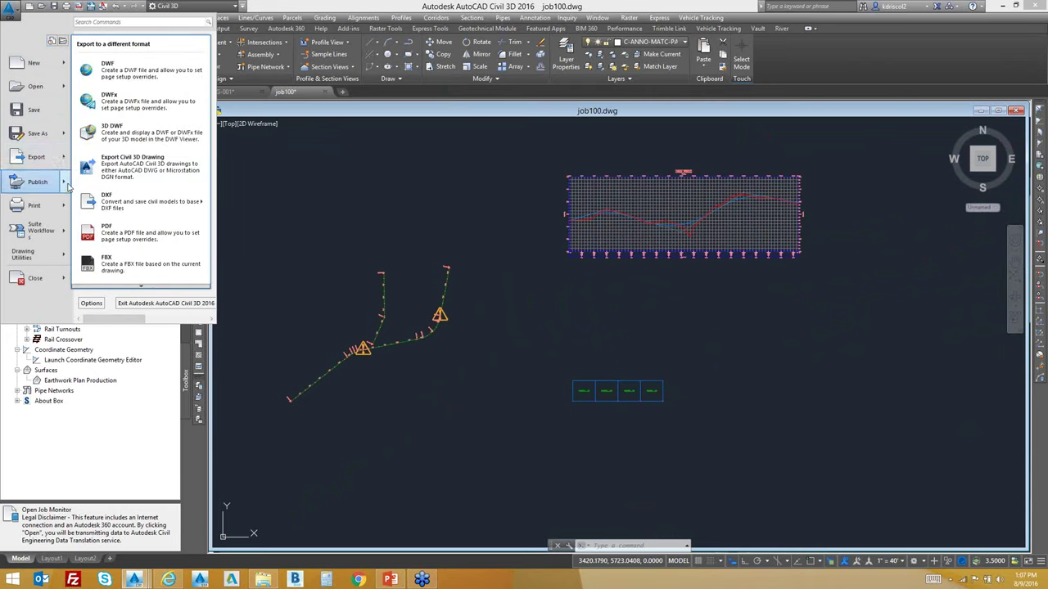
mouse_move(66, 87)
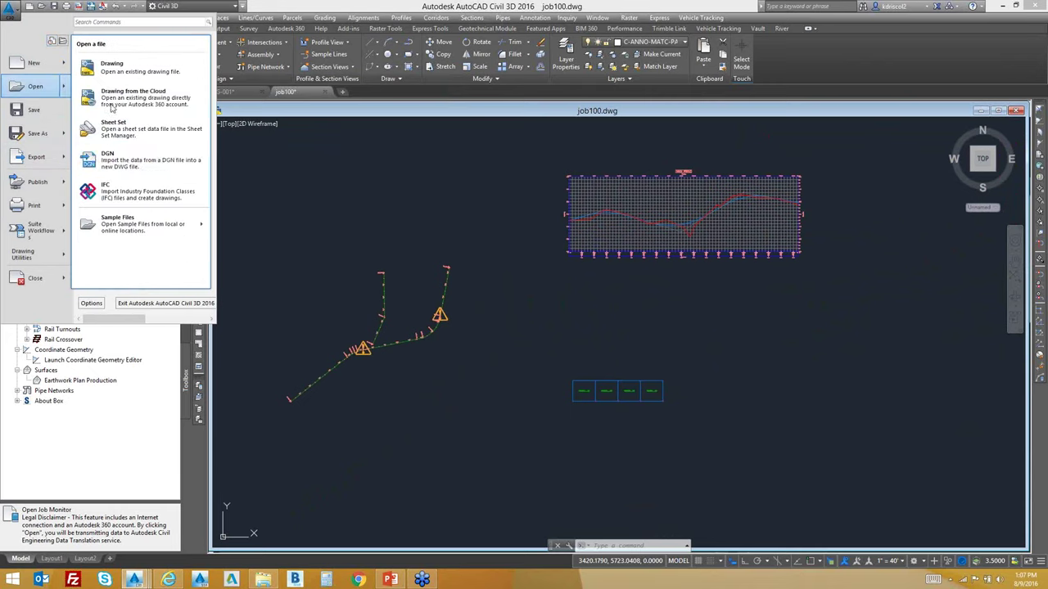
click(123, 160)
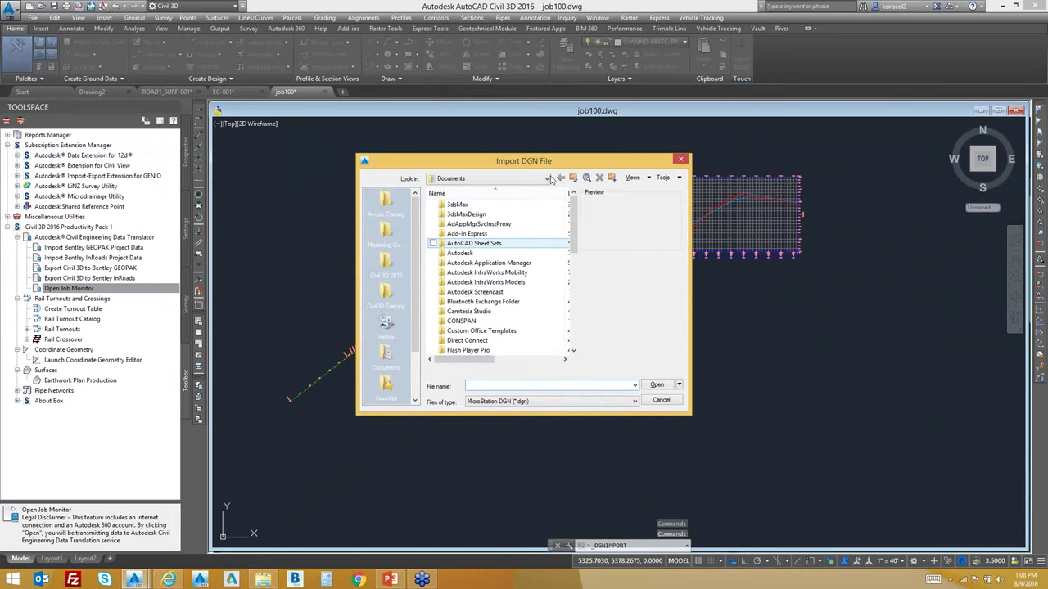
Browse to D:\Microstation\W&A and open 10902main.dgn.
click(547, 179)
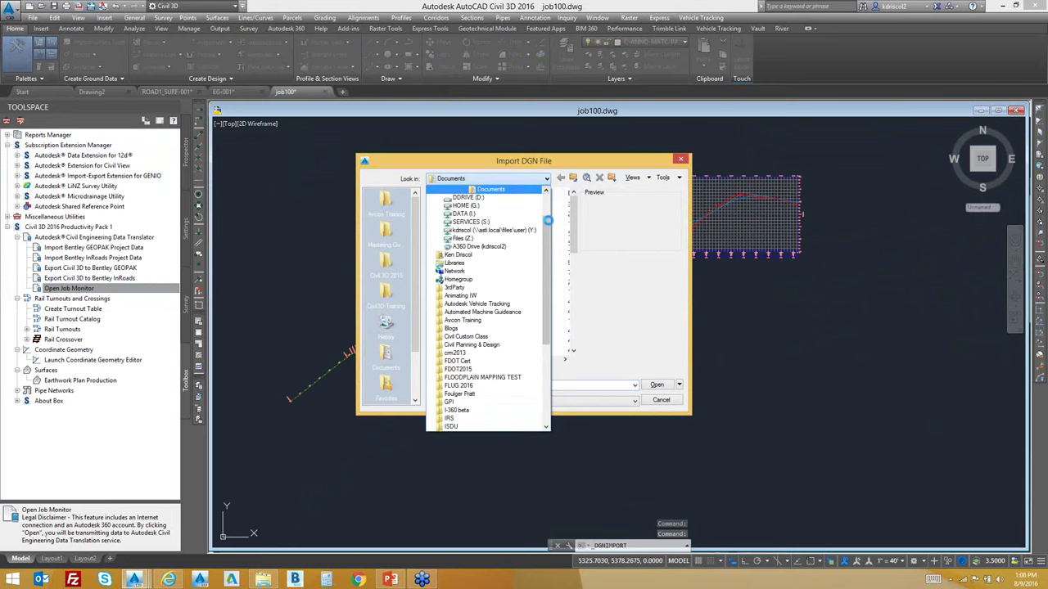
scroll(492, 229, up, 2)
click(481, 213)
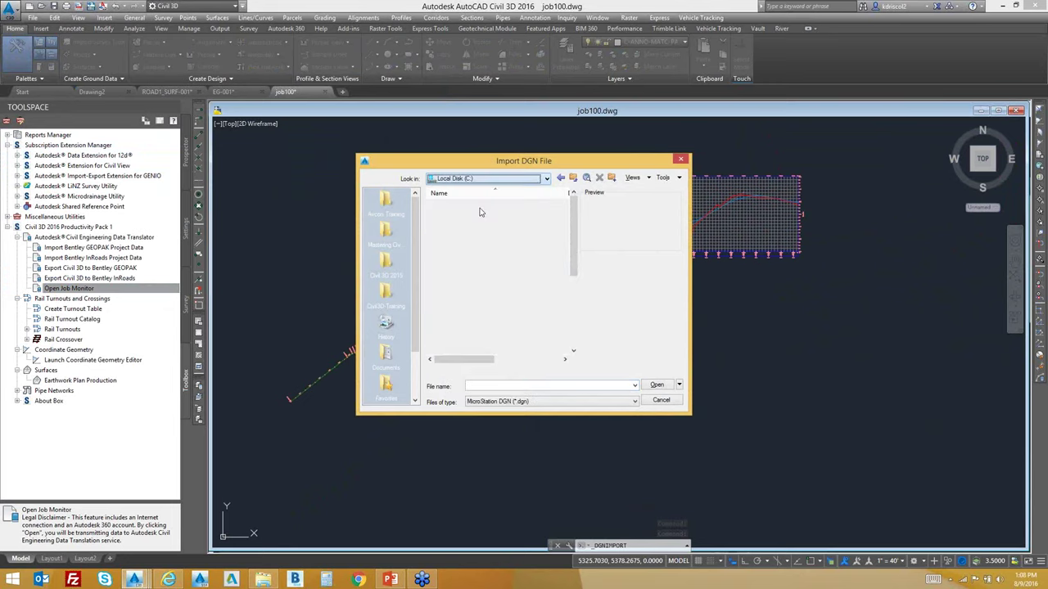
click(547, 178)
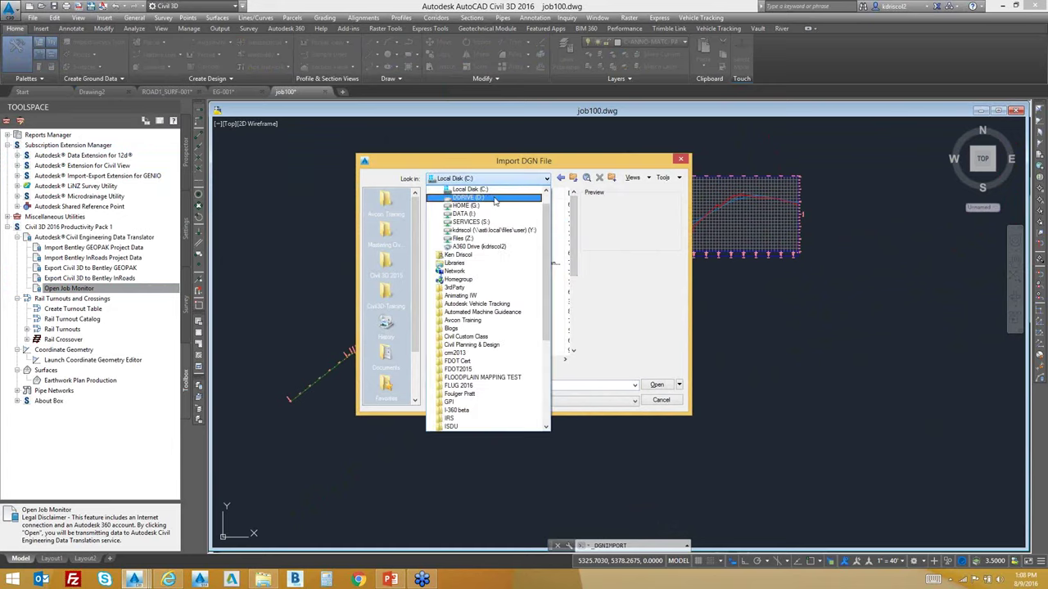
click(491, 198)
drag(574, 210, 576, 281)
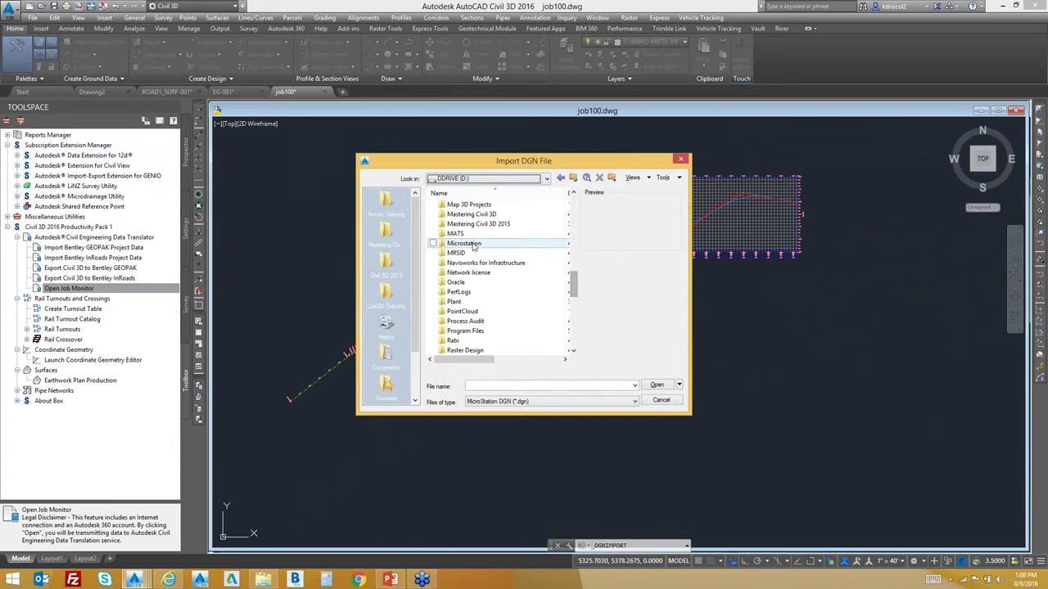
double_click(463, 243)
click(454, 214)
double_click(454, 214)
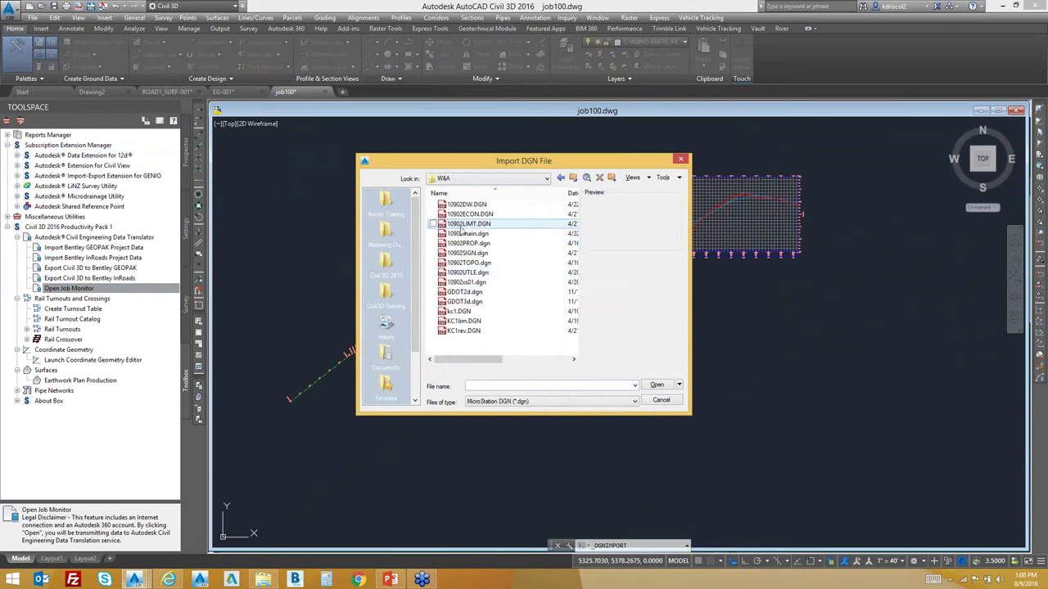
click(474, 233)
click(657, 385)
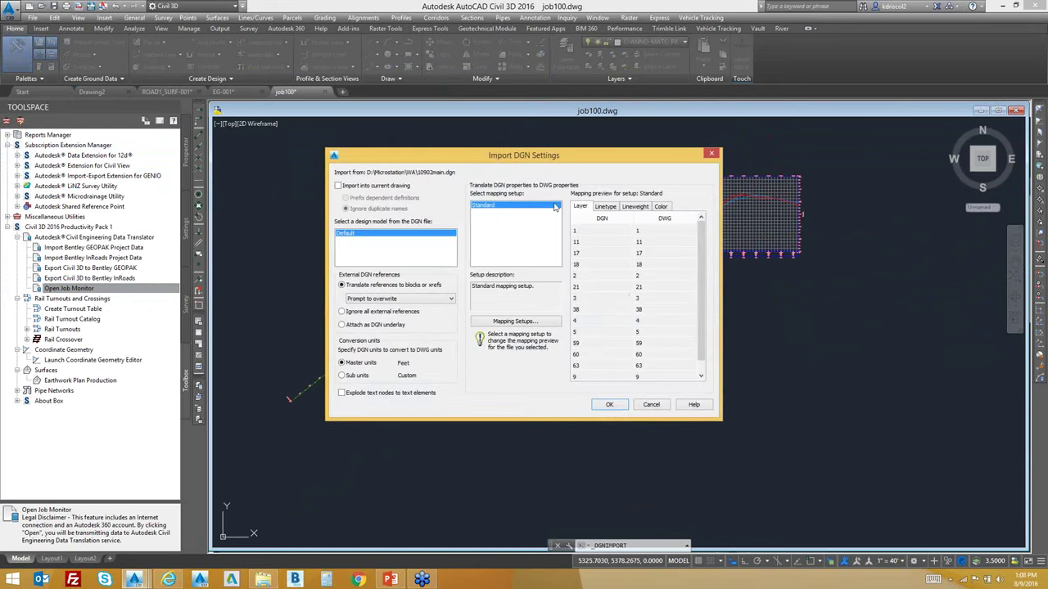
Review the DGN mapping setups and level 11 layer mapping, then cancel the import.
click(525, 326)
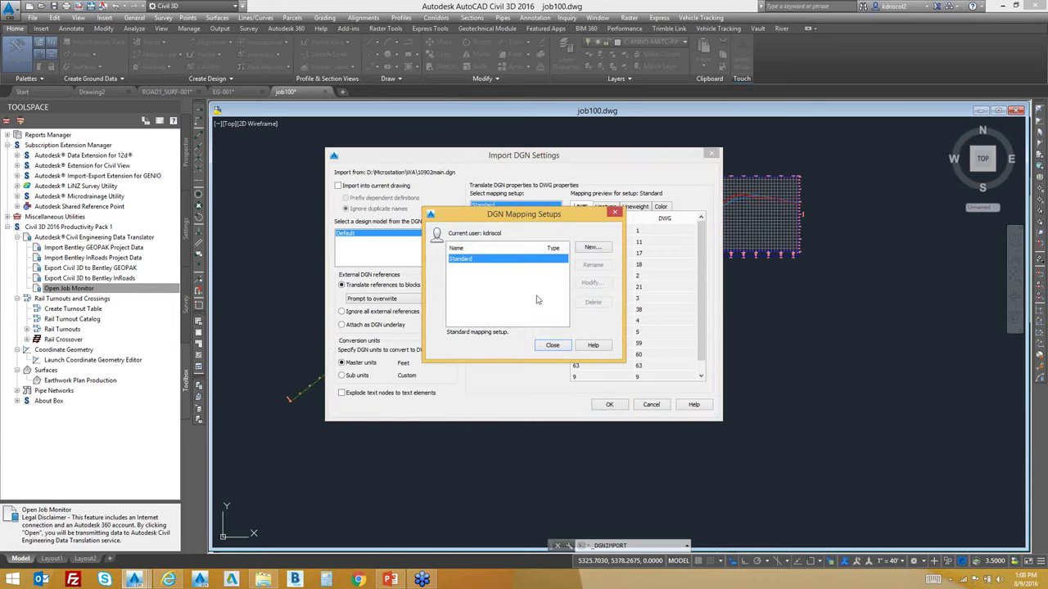
click(616, 213)
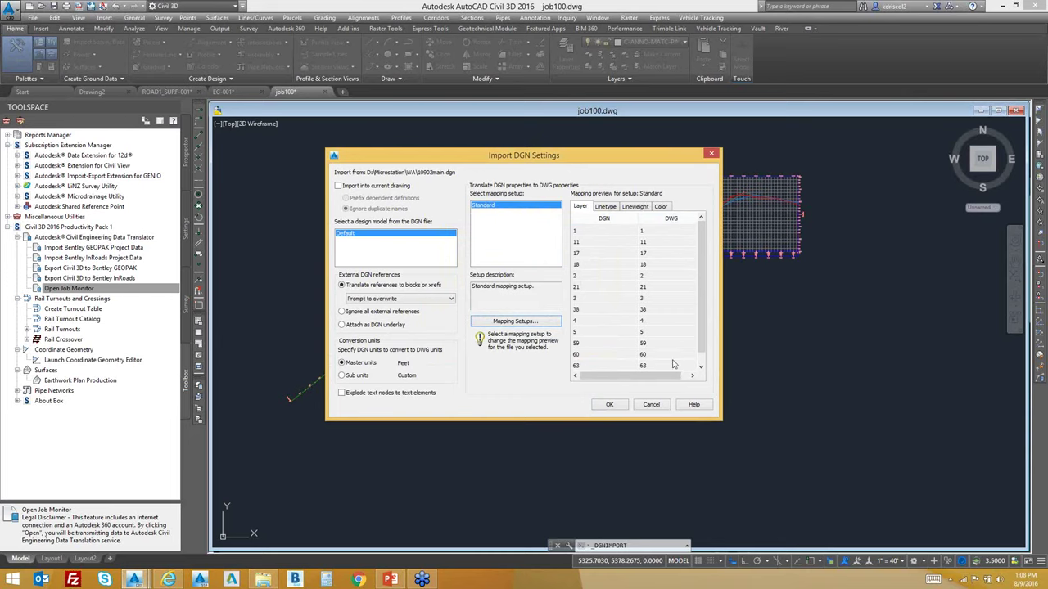
click(673, 244)
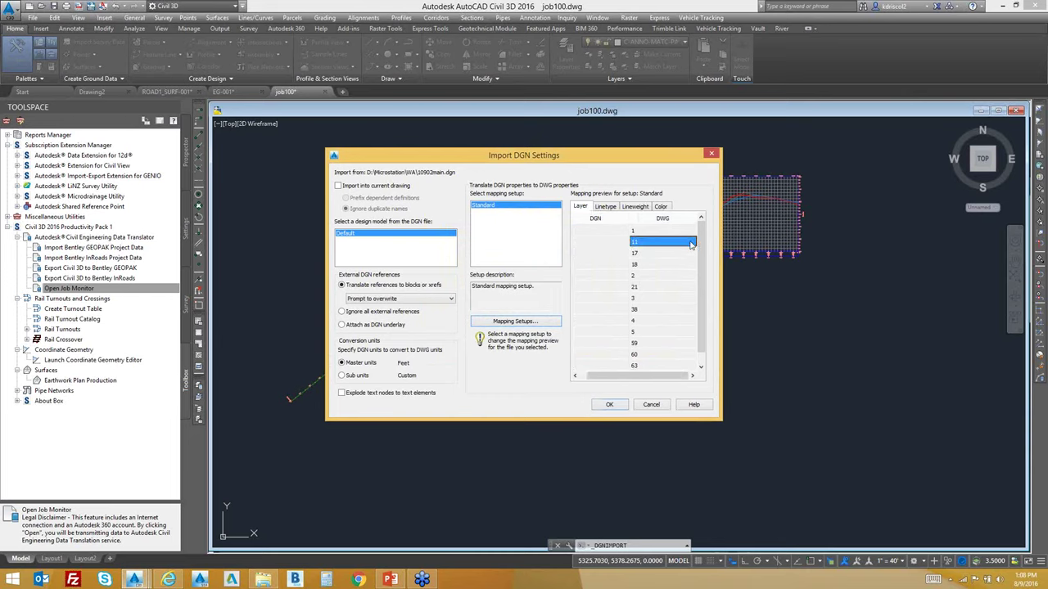
drag(637, 378, 599, 378)
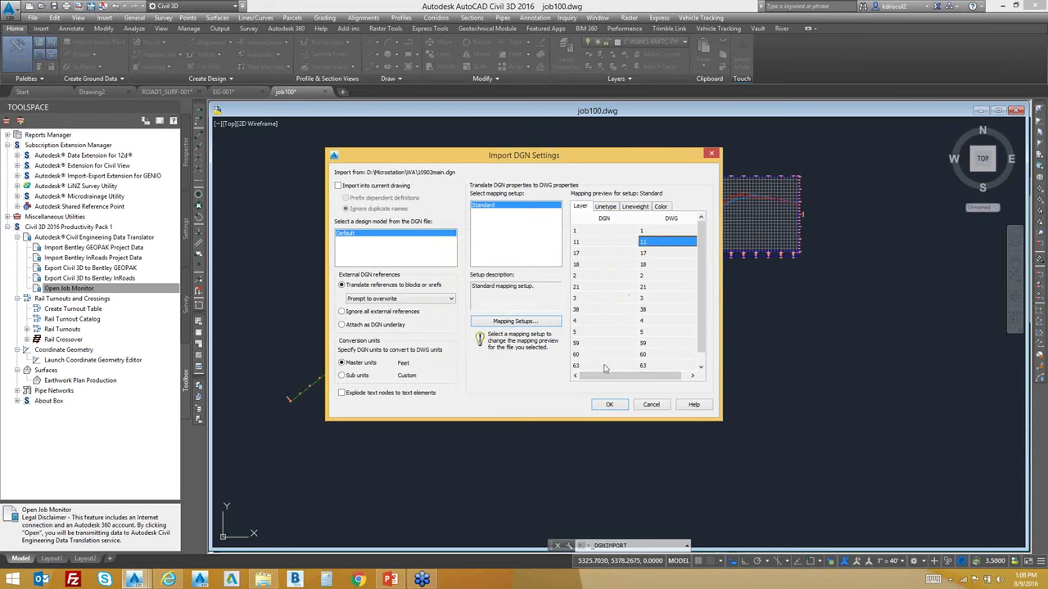
click(652, 406)
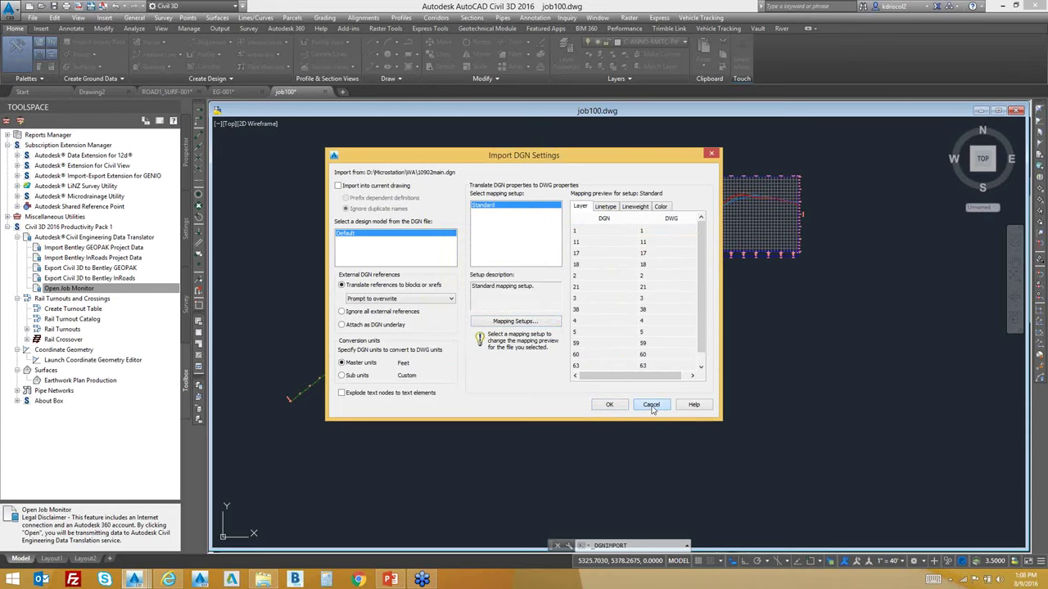
click(651, 406)
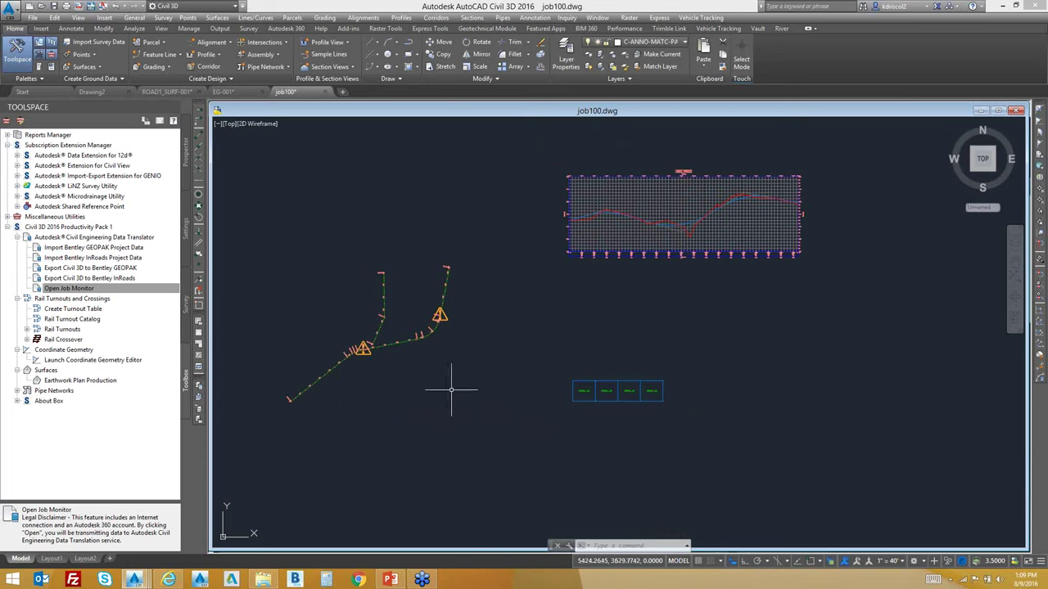
right_click(133, 258)
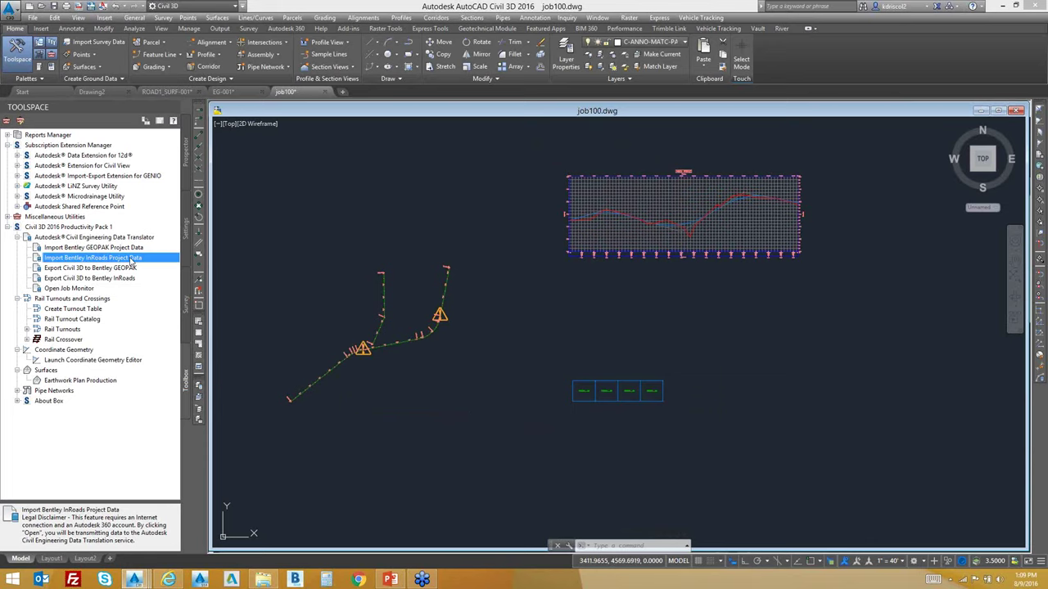
click(160, 262)
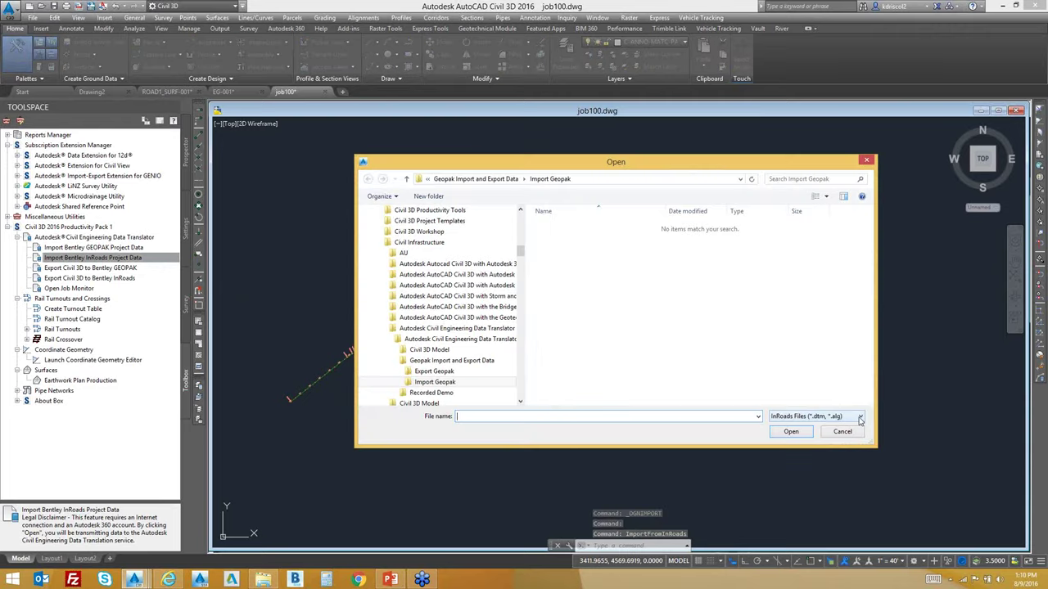
click(859, 417)
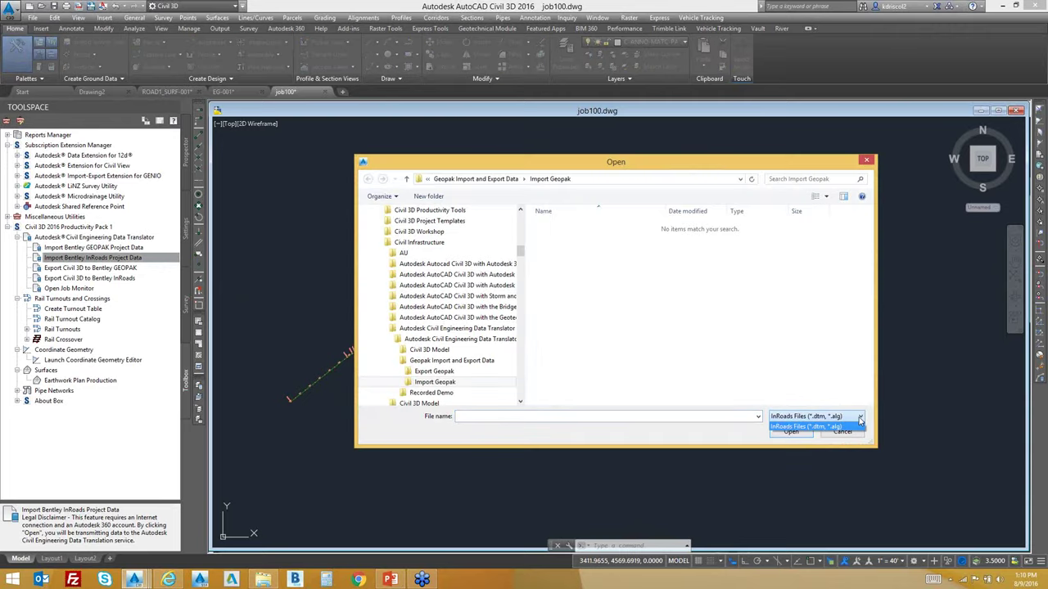
click(866, 161)
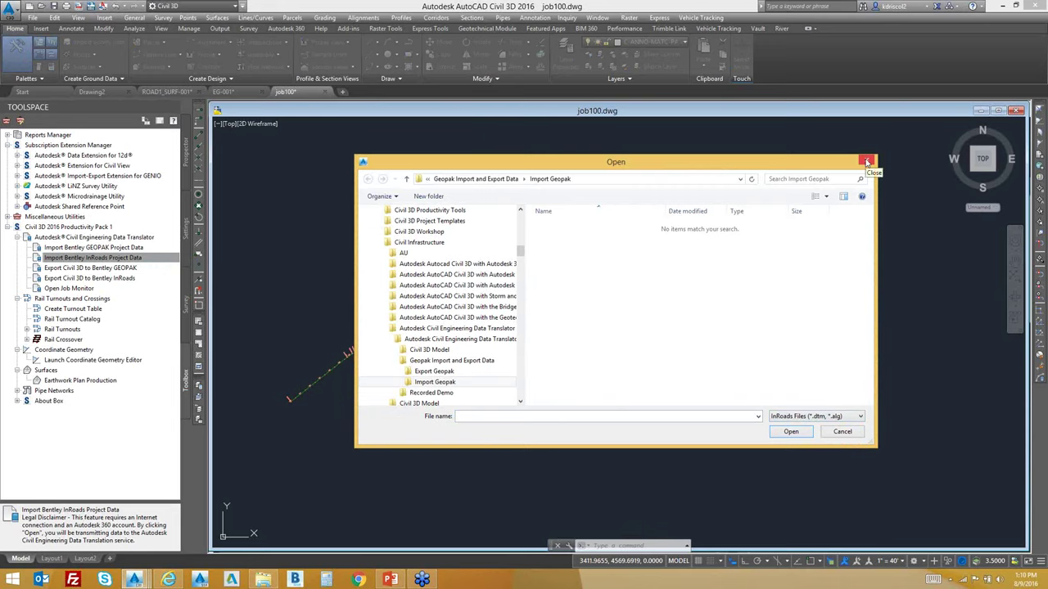
click(866, 162)
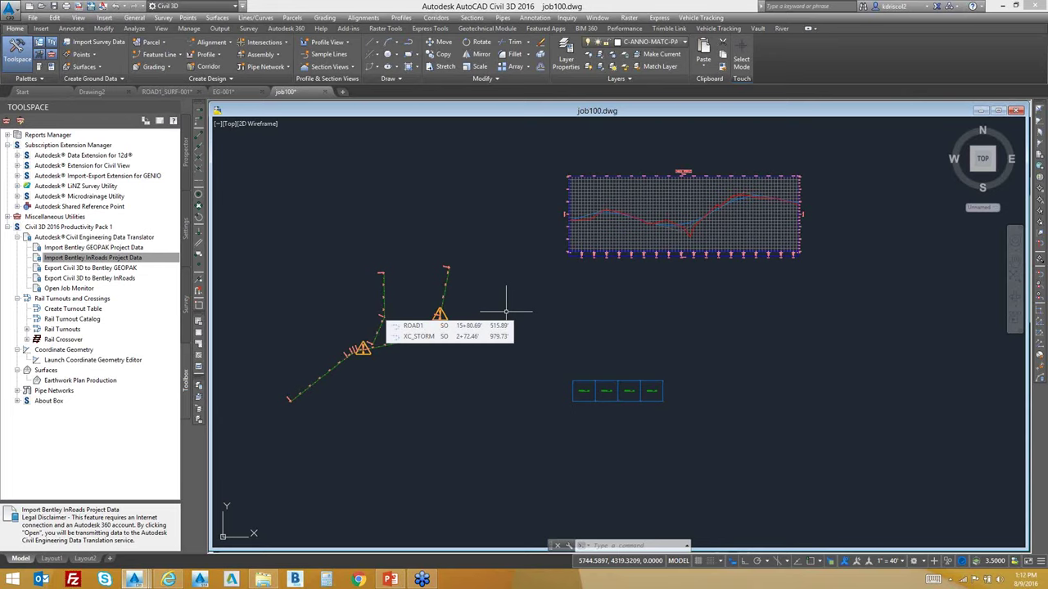
Browse from D: through Civil Infrastructure to the Import Geopak folder and open EG.xml as LandXML.
click(41, 28)
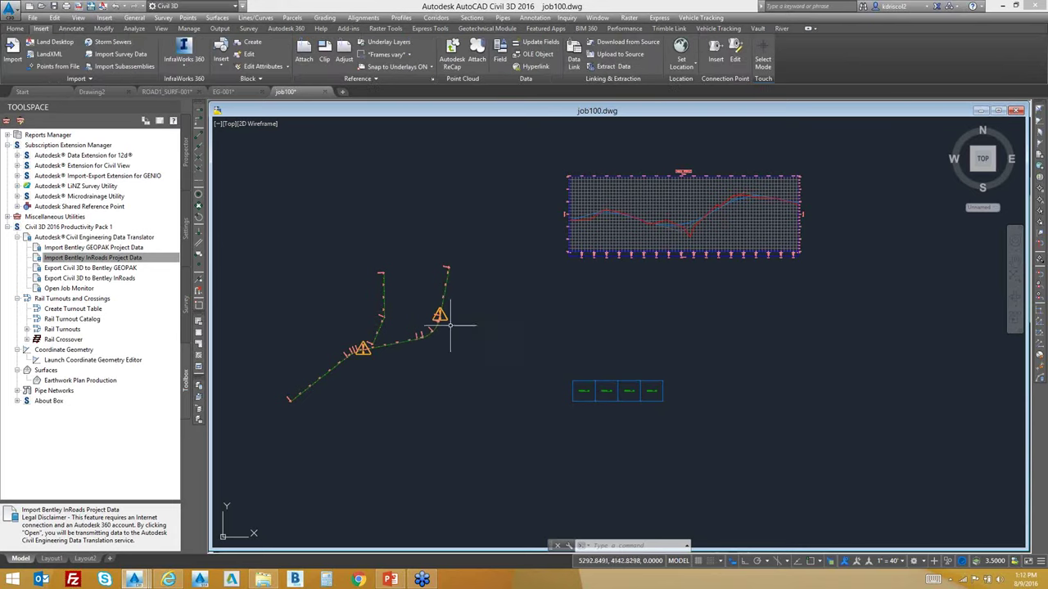
click(188, 156)
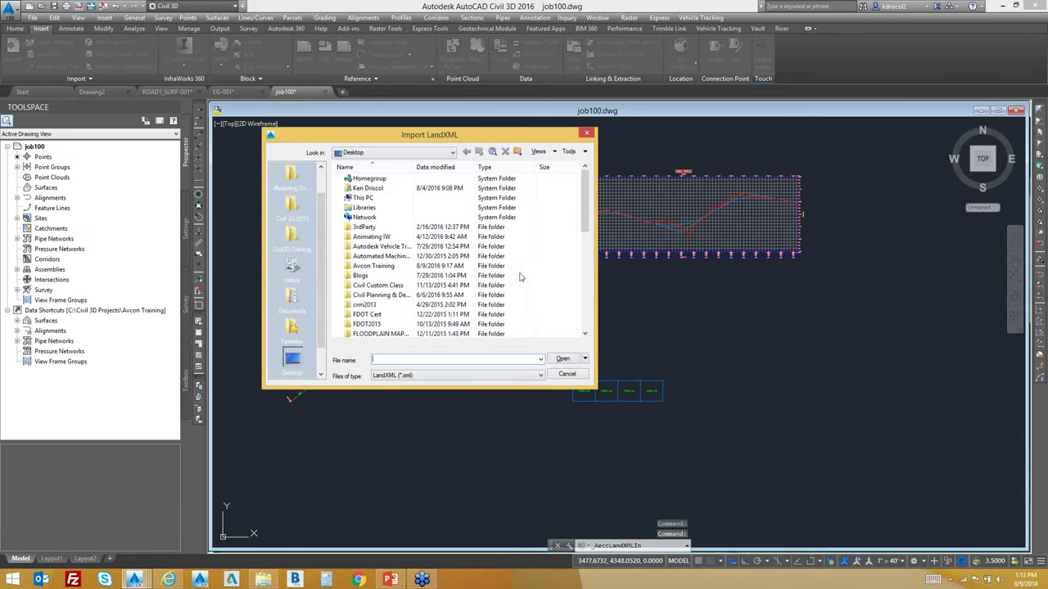
click(451, 152)
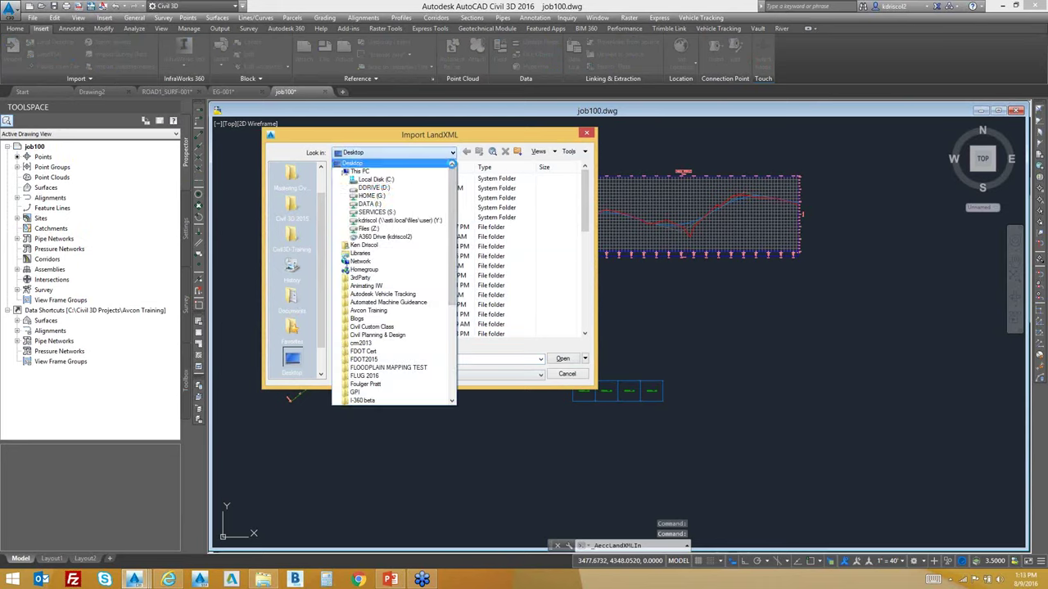
click(388, 188)
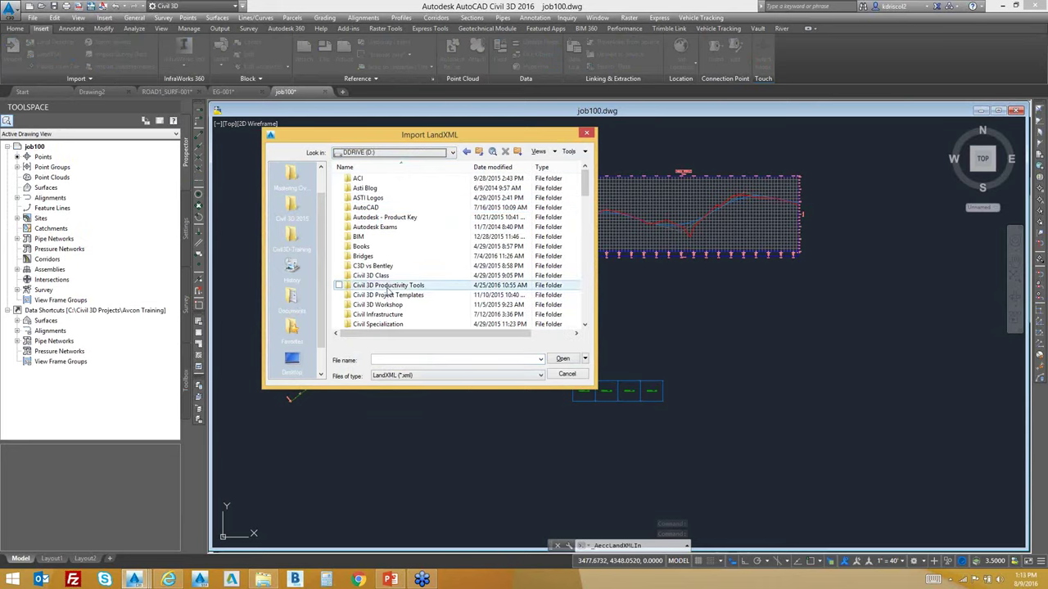
double_click(391, 316)
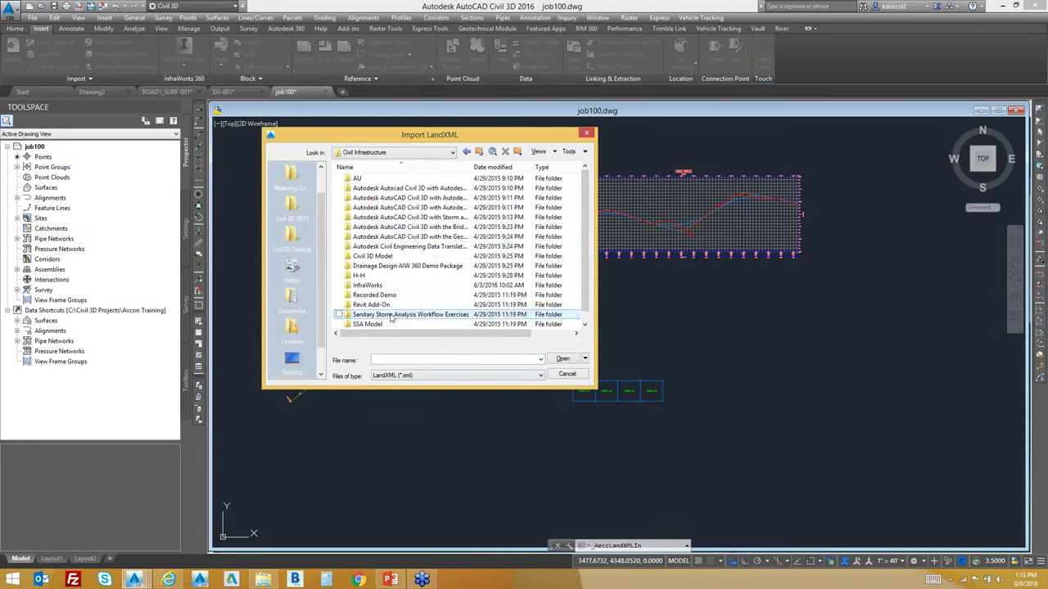
double_click(433, 248)
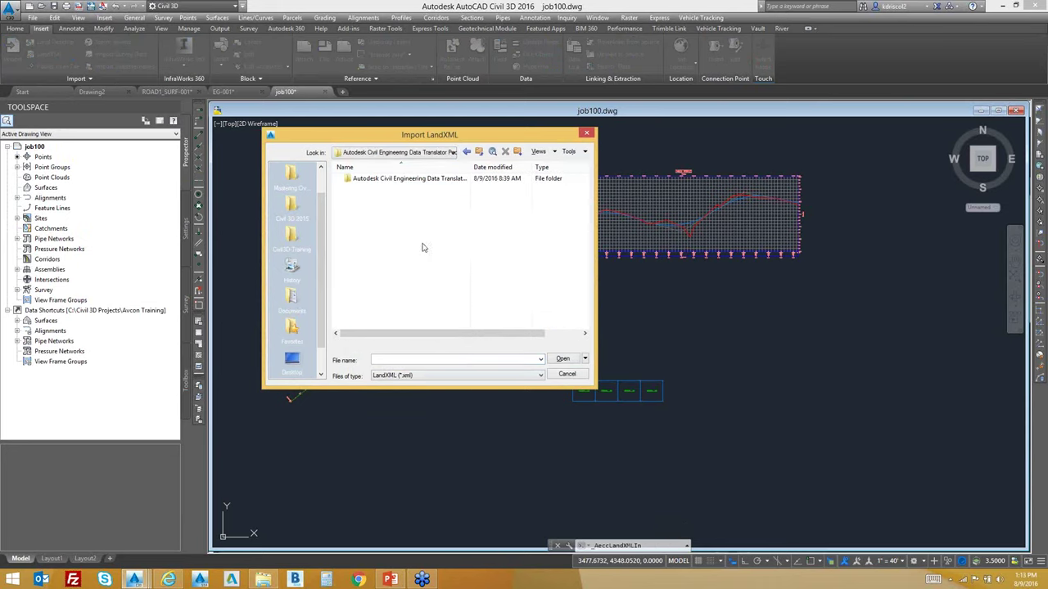
double_click(391, 179)
double_click(380, 188)
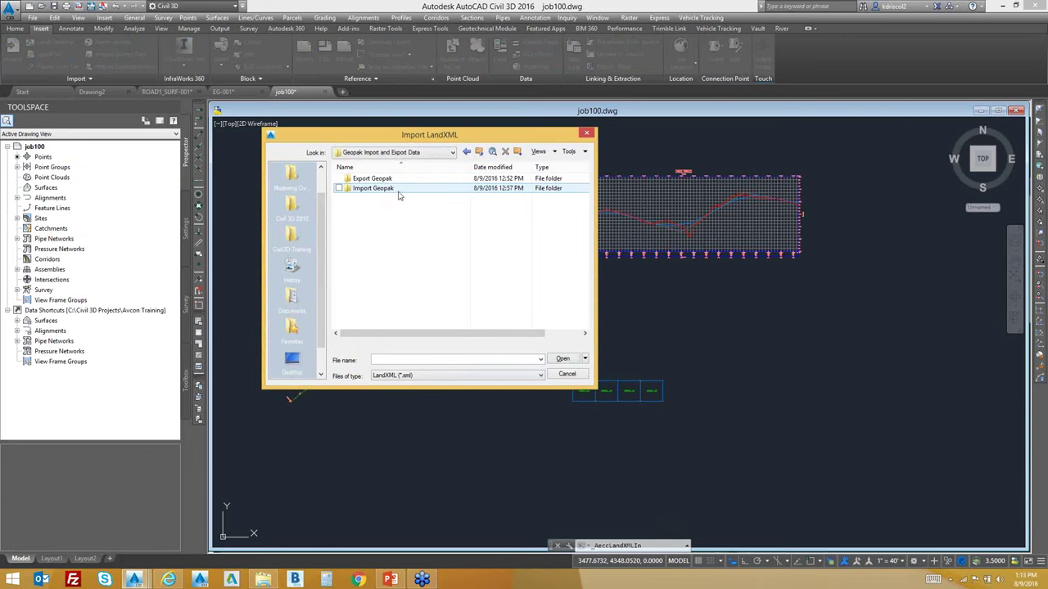
double_click(382, 190)
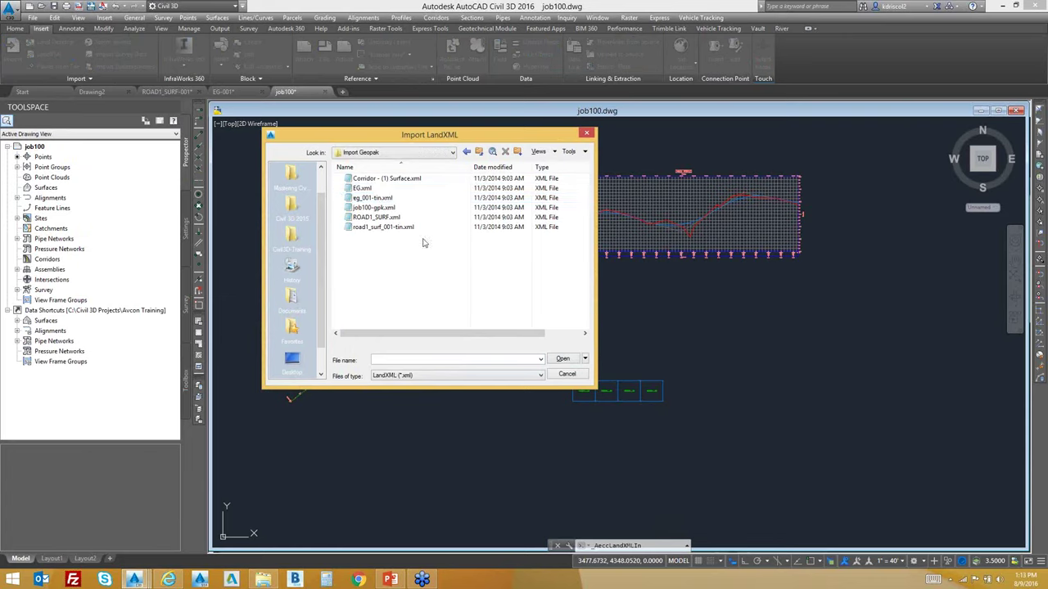
click(481, 189)
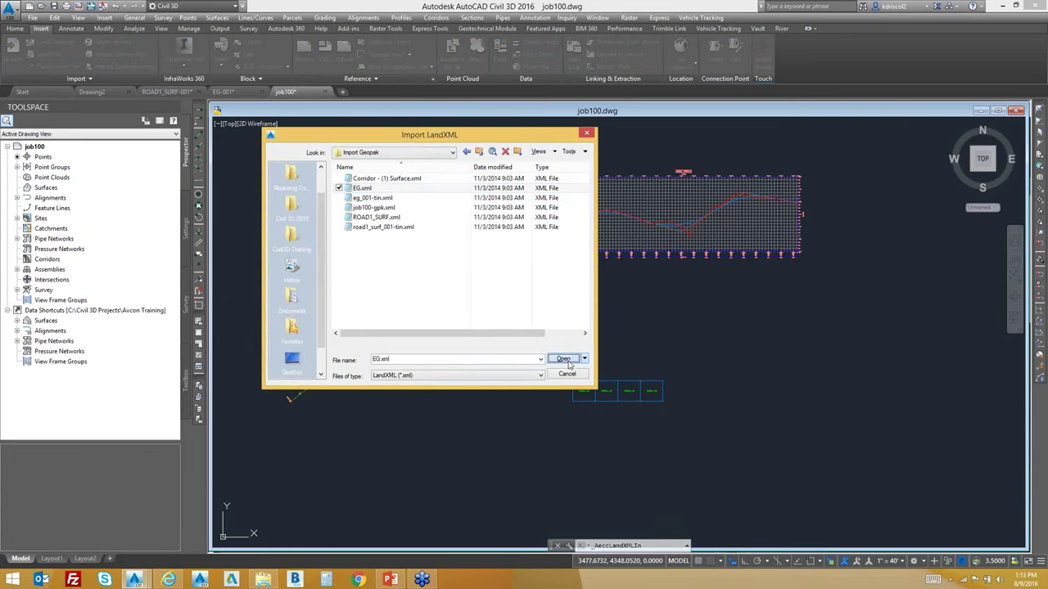
click(564, 360)
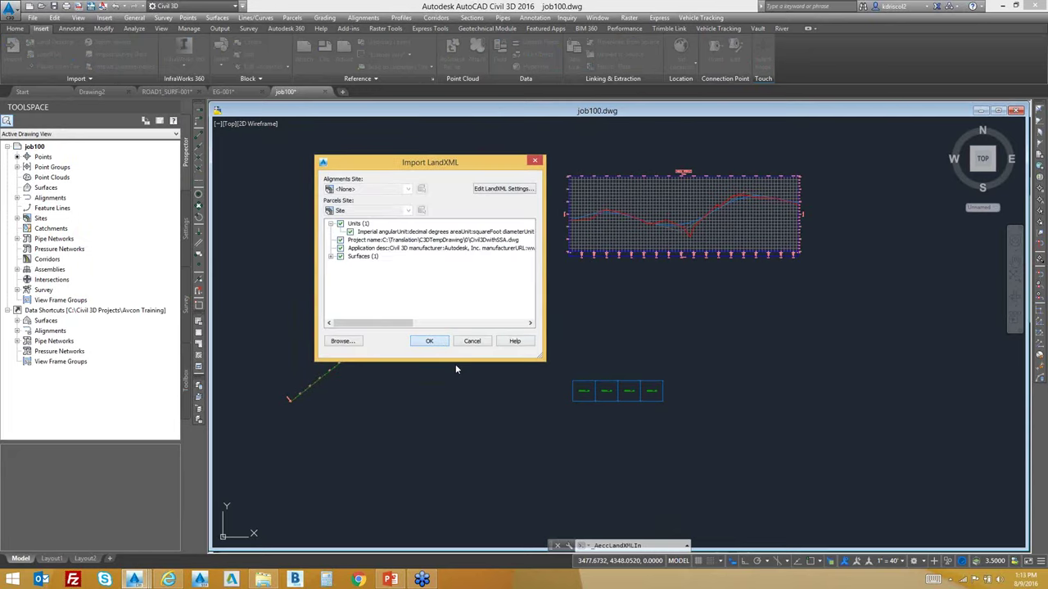
Import the EG surface from EG.xml and pan to view its contours around the road alignments.
key(Return)
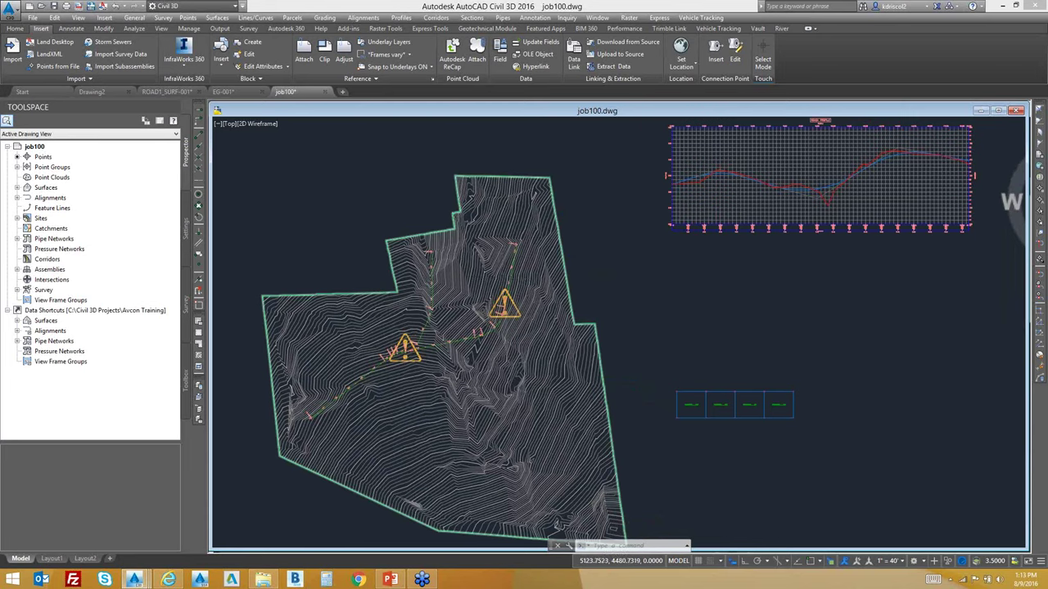
scroll(489, 275, up, 4)
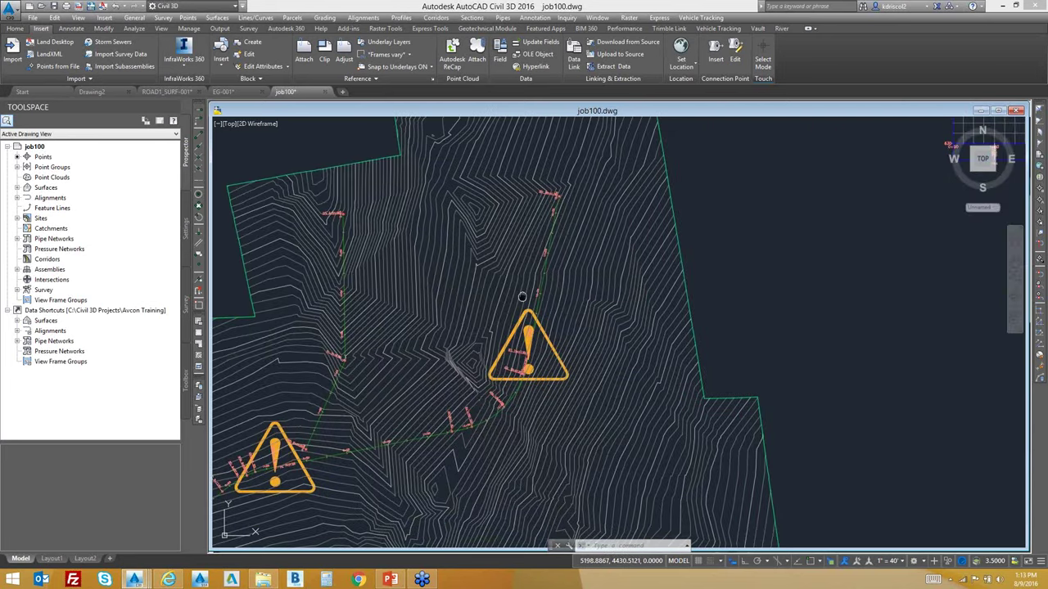
middle_drag(522, 296, 568, 315)
scroll(567, 316, down, 6)
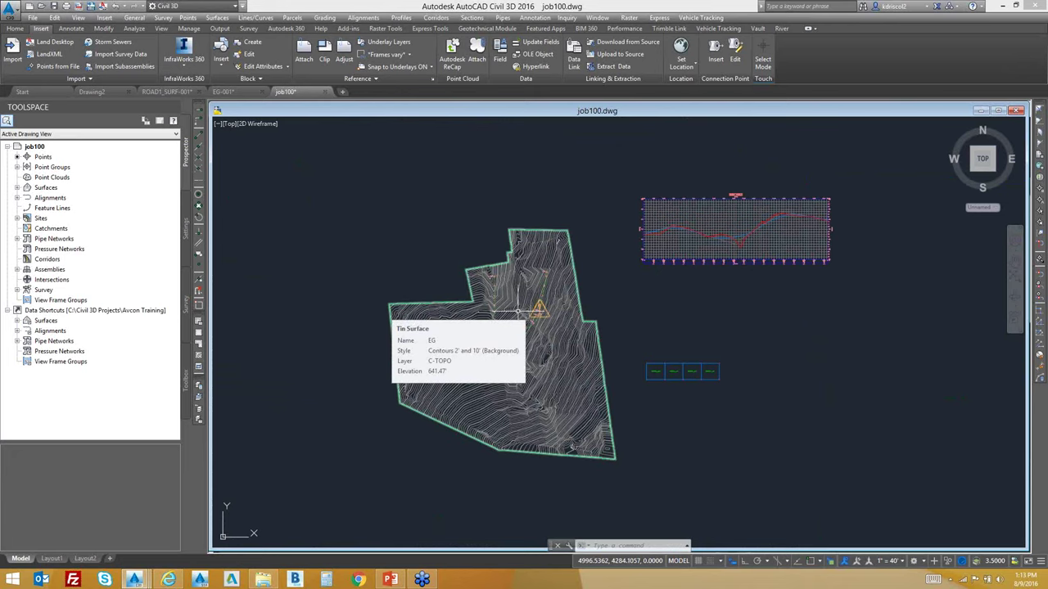
click(221, 92)
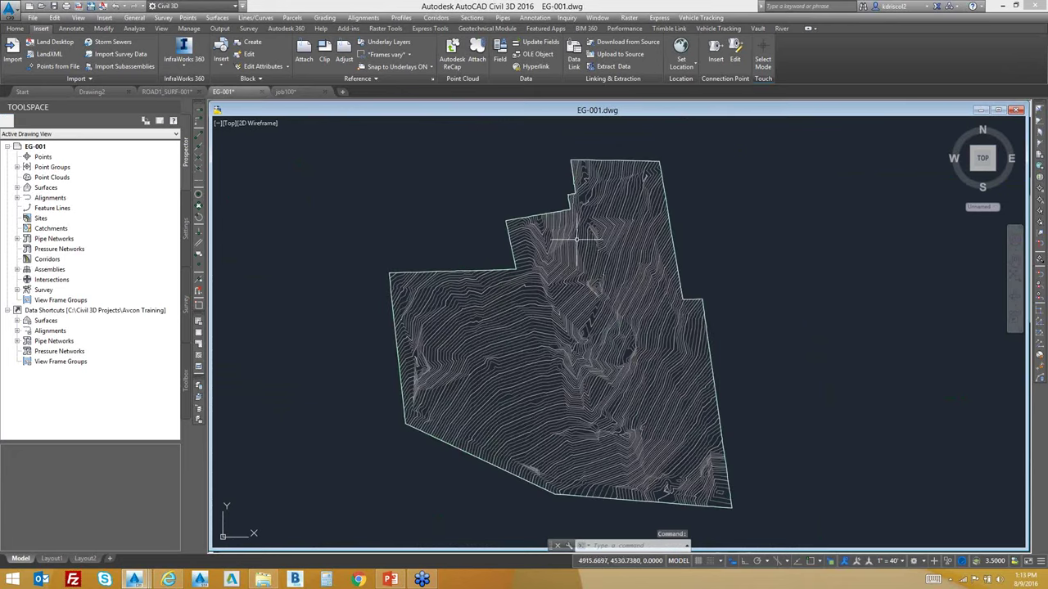
click(186, 378)
click(78, 258)
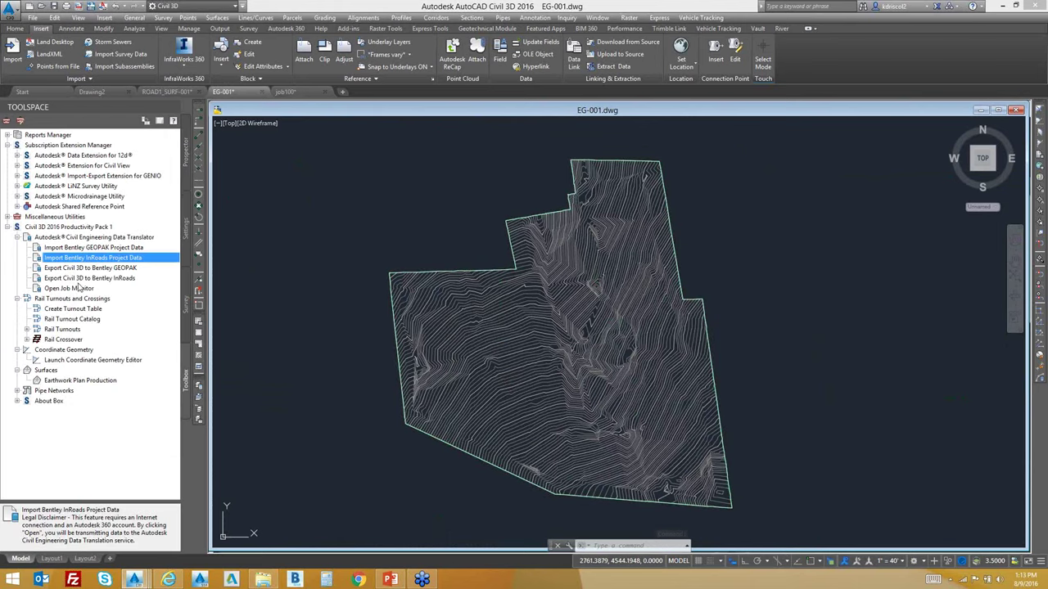
right_click(79, 288)
click(111, 294)
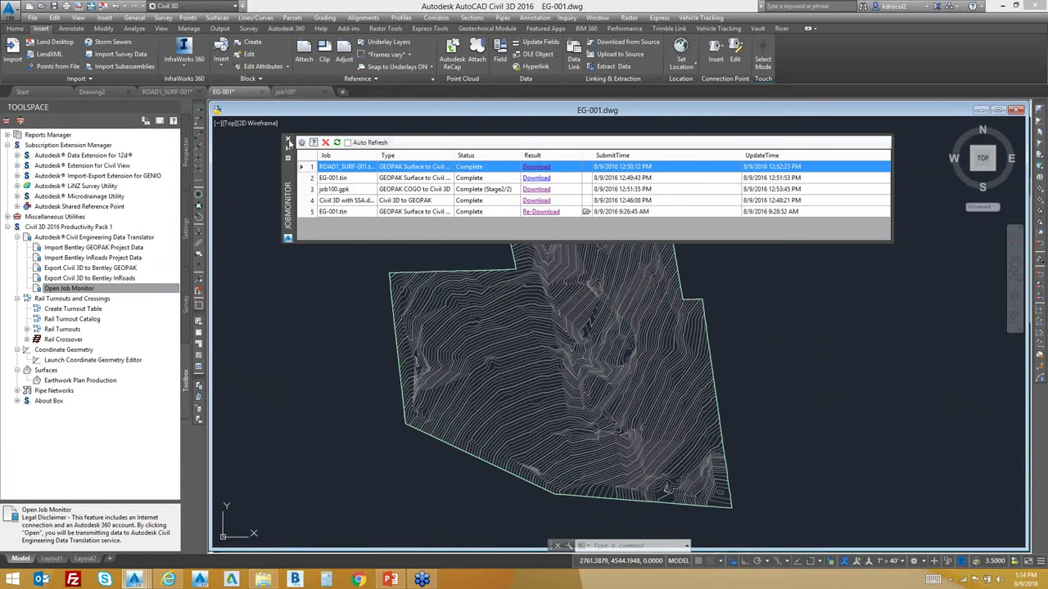
click(288, 139)
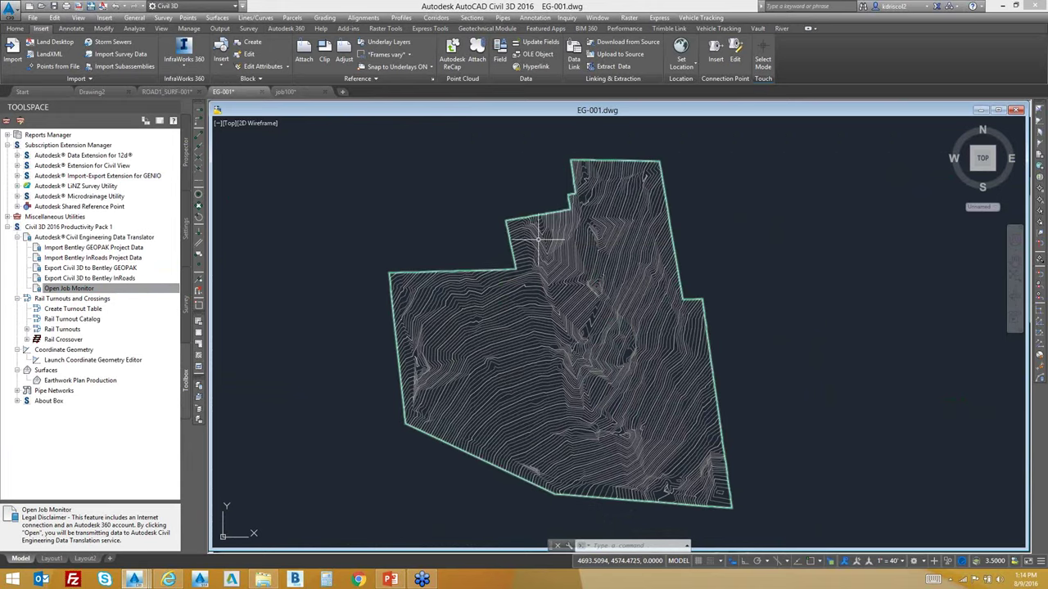
mouse_move(538, 241)
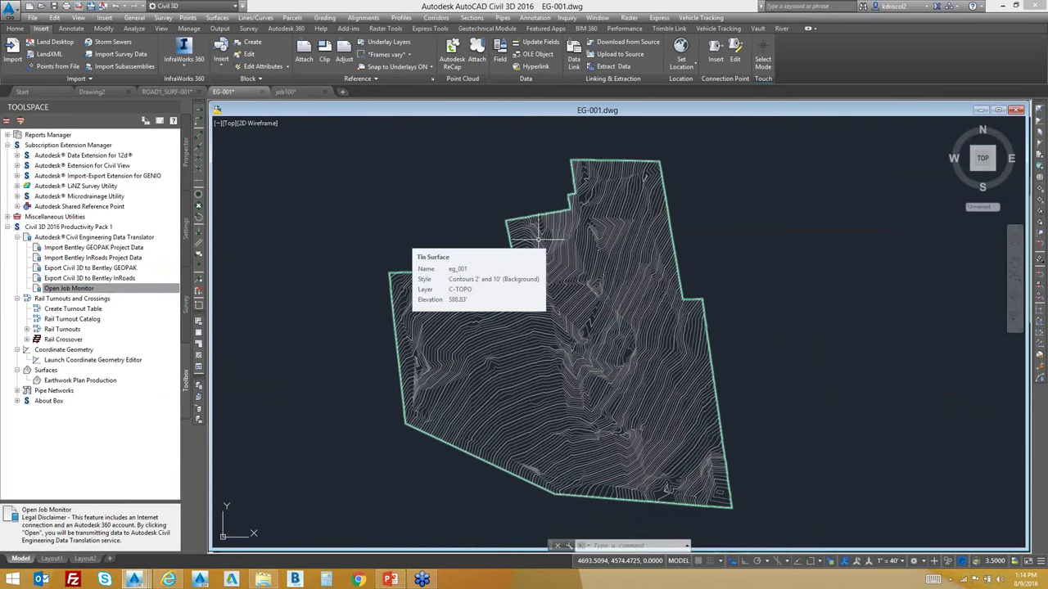
click(284, 92)
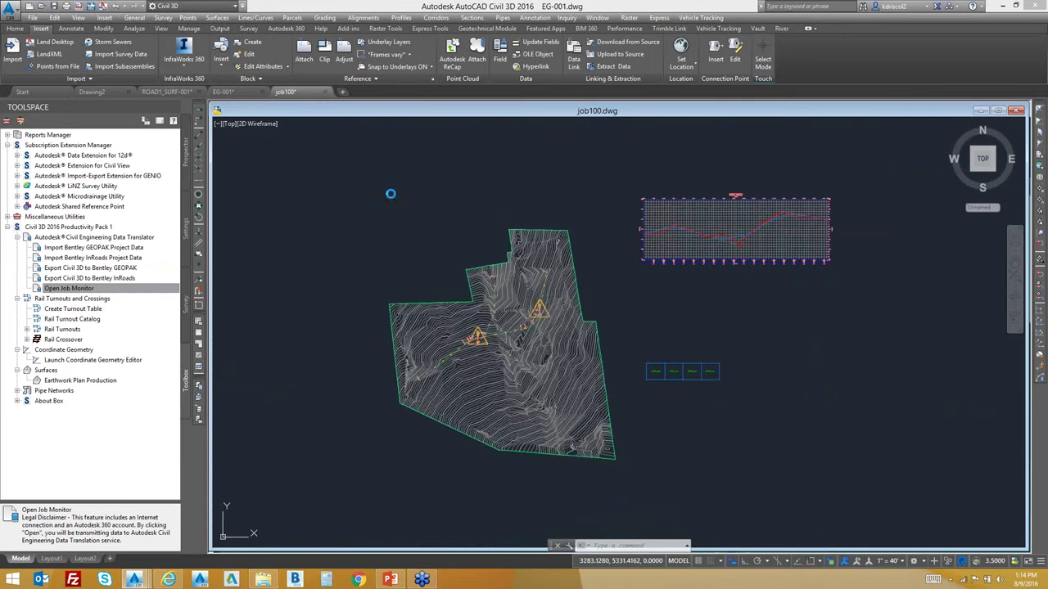
mouse_move(396, 203)
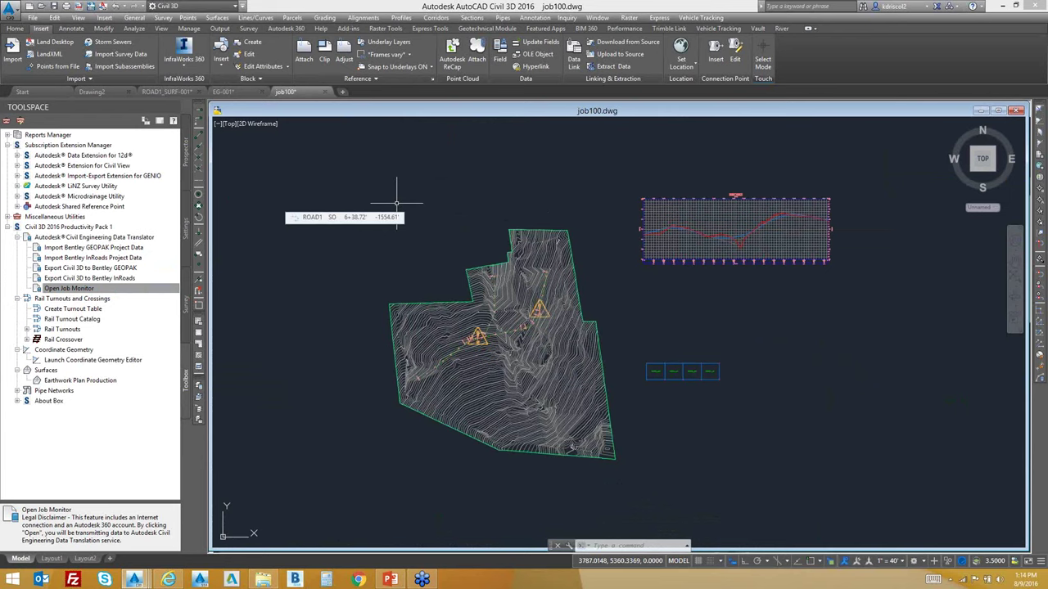
mouse_move(139, 581)
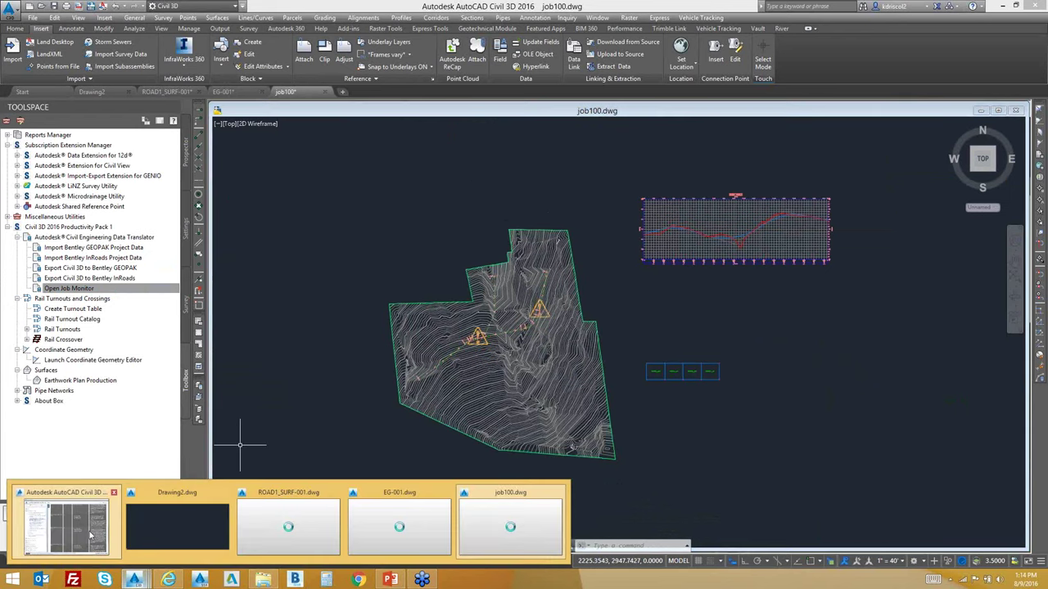
Maximize the Civil 3D Help window, scroll through the translation file-type table, then minimize it.
click(92, 536)
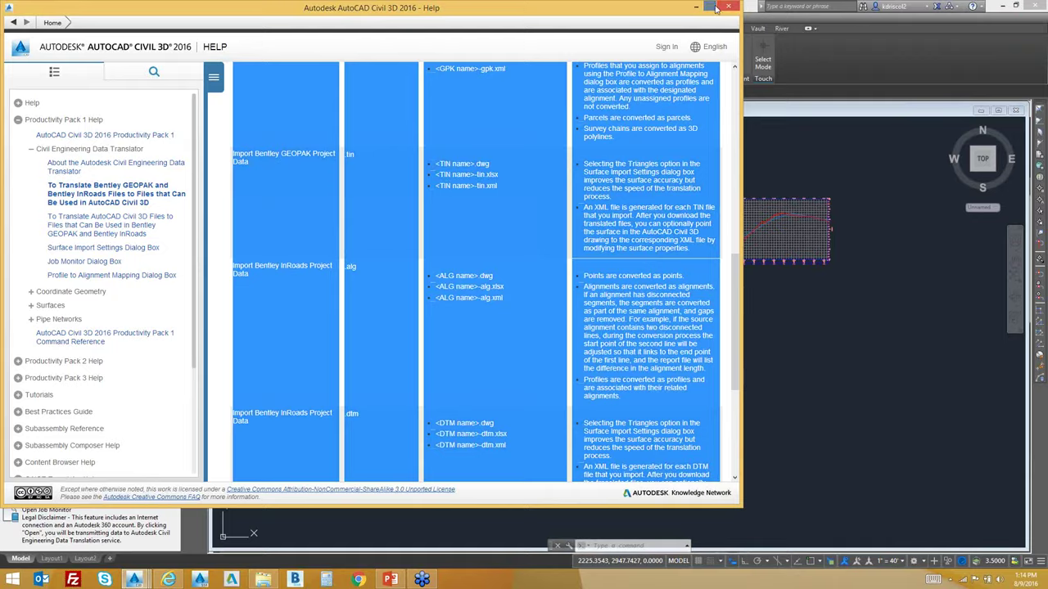
click(710, 8)
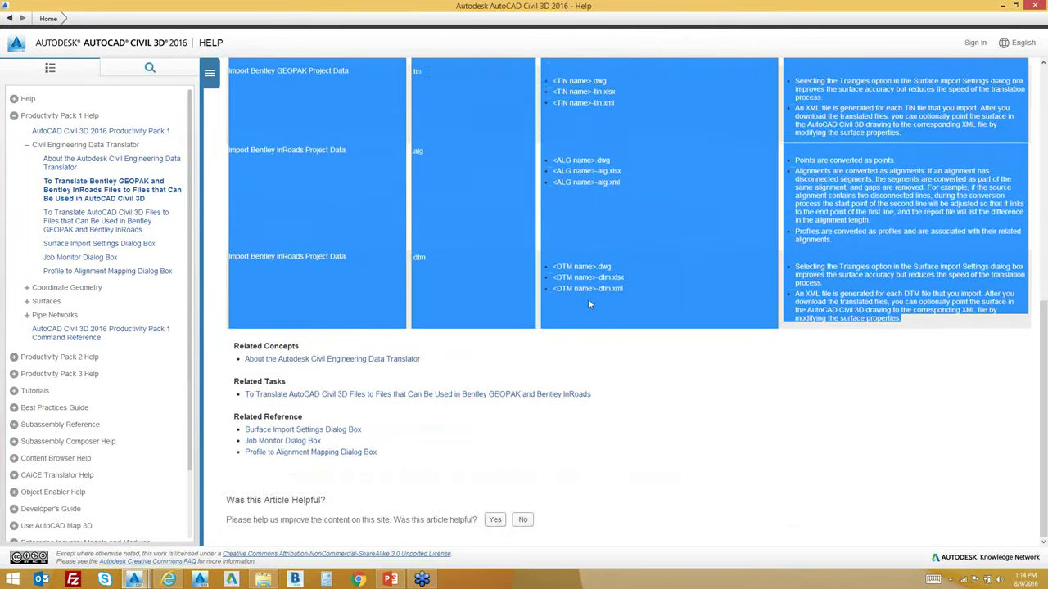
scroll(587, 297, up, 5)
scroll(587, 301, down, 3)
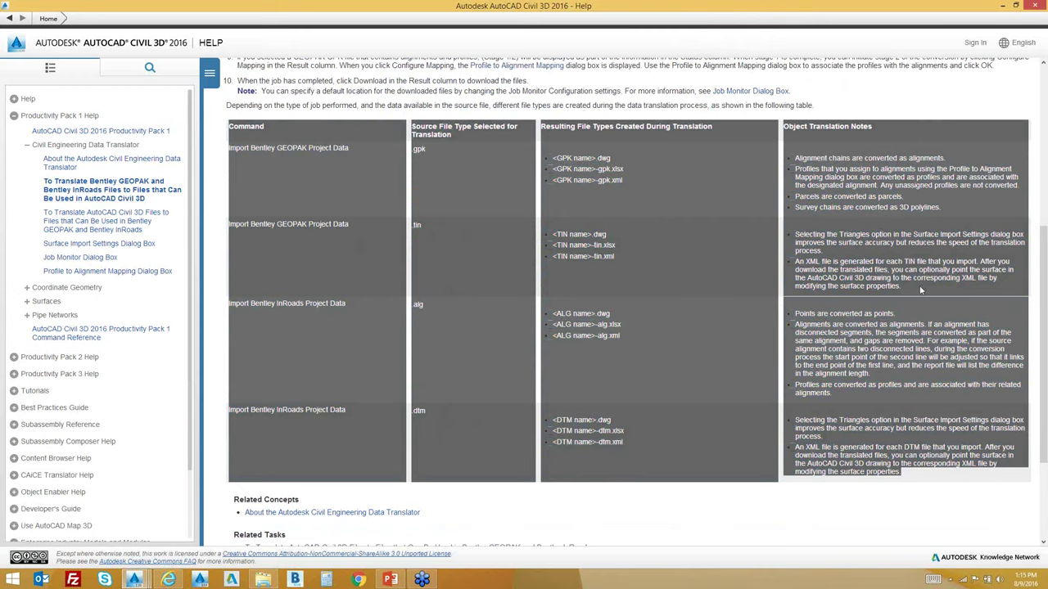
scroll(921, 289, down, 1)
scroll(629, 299, up, 2)
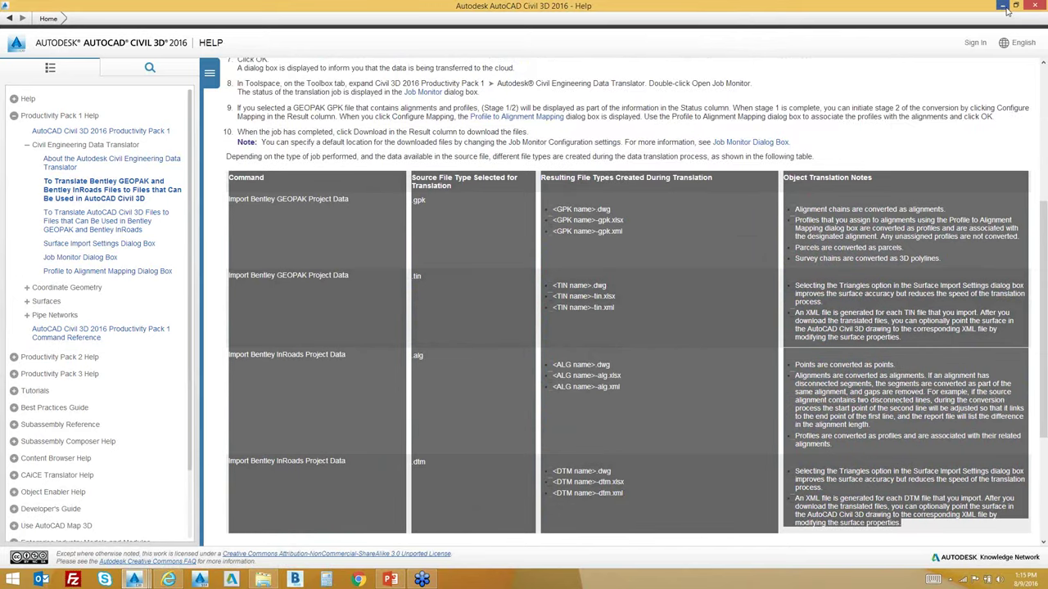
click(1002, 6)
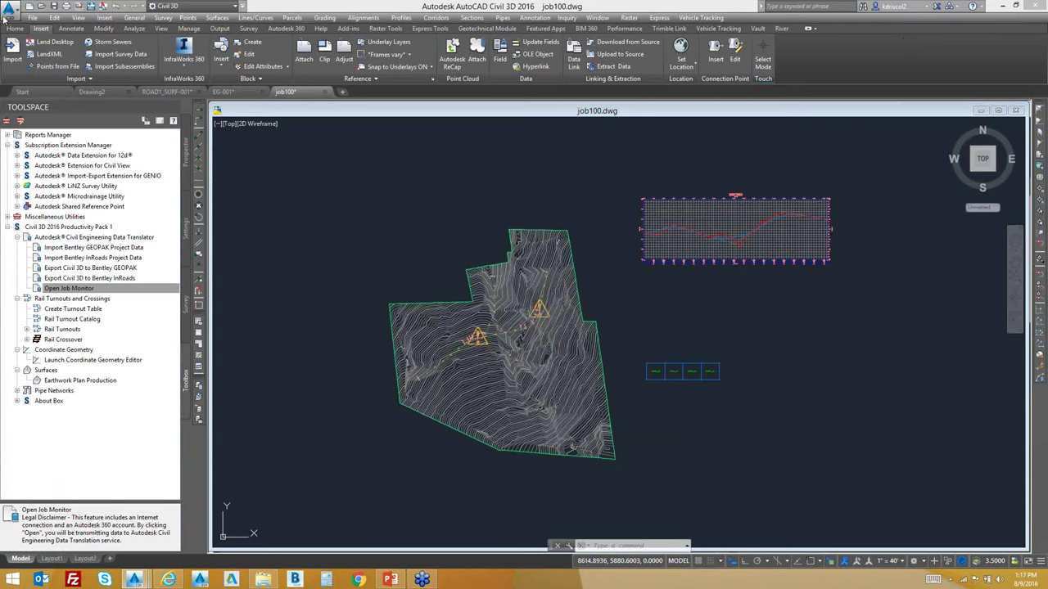
Run the Bentley InRoads project data import, check its accepted file types, and cancel.
click(97, 258)
right_click(97, 258)
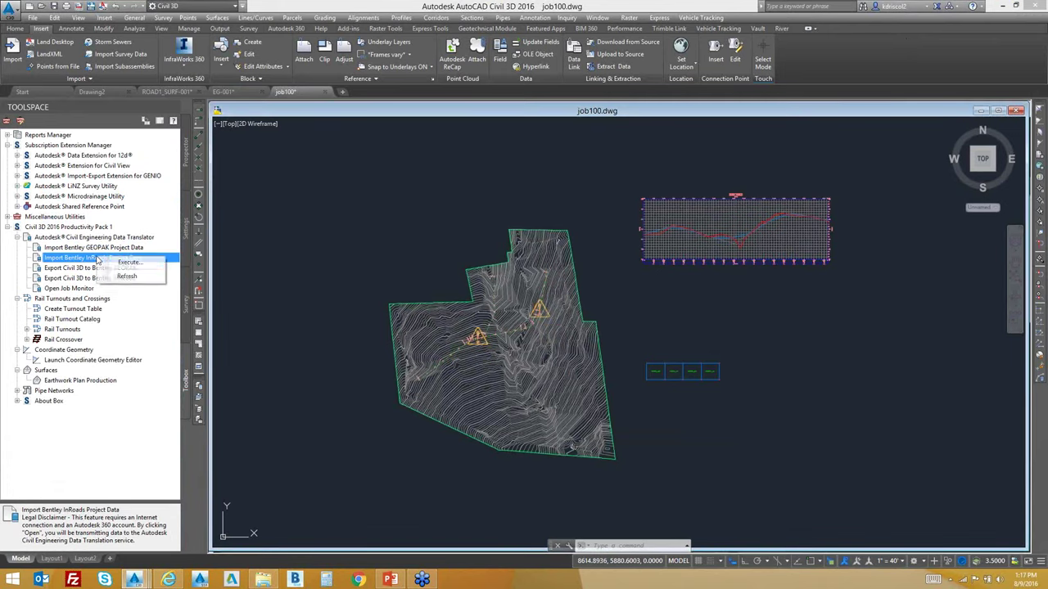
click(123, 262)
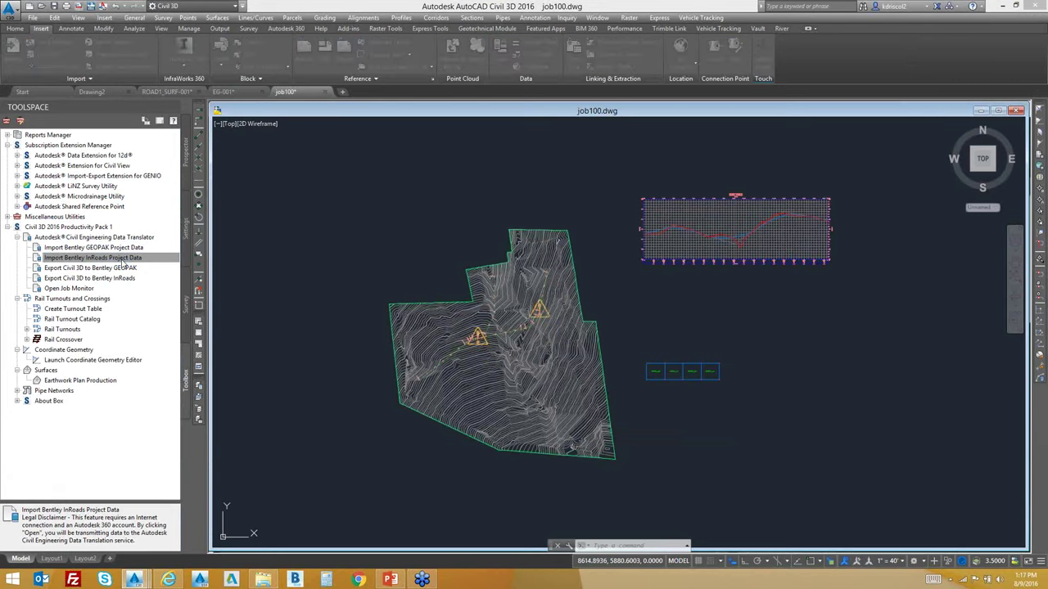
click(859, 417)
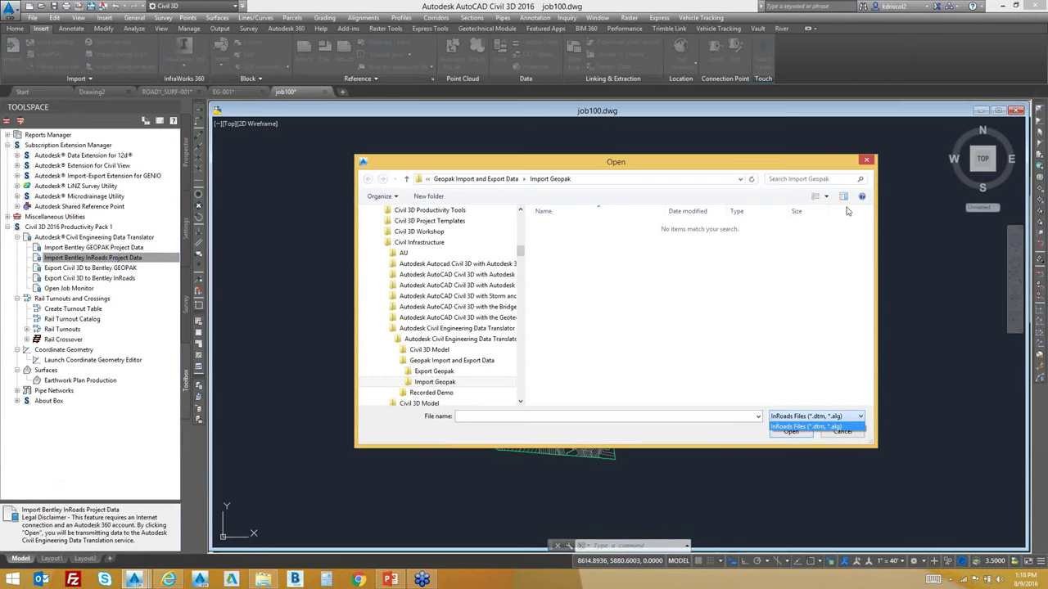
click(865, 165)
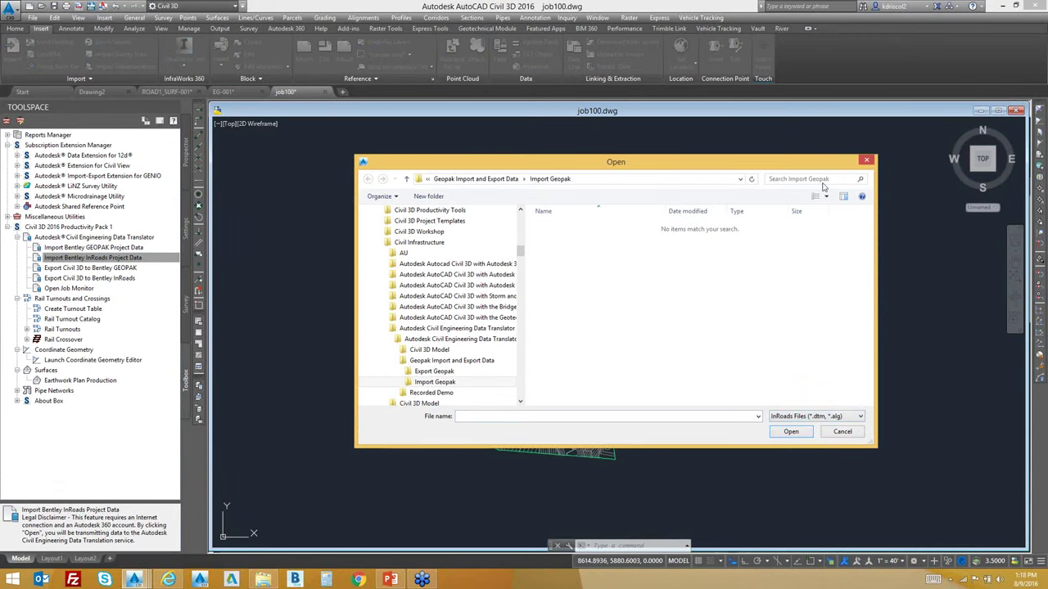
click(867, 162)
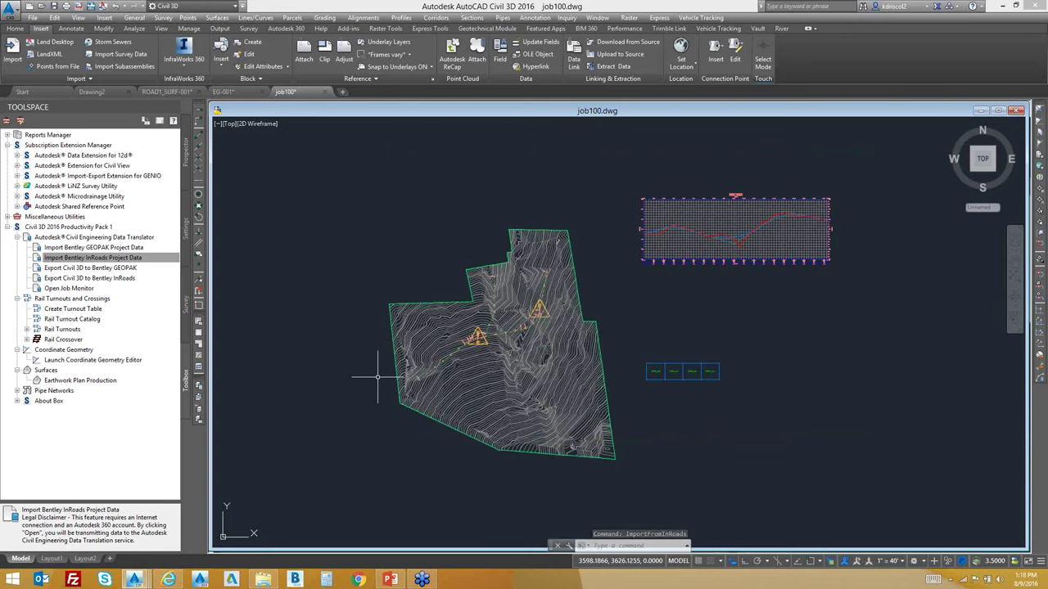
Try the Bentley GEOPAK import and cancel it, then run the InRoads import again.
right_click(102, 247)
click(133, 253)
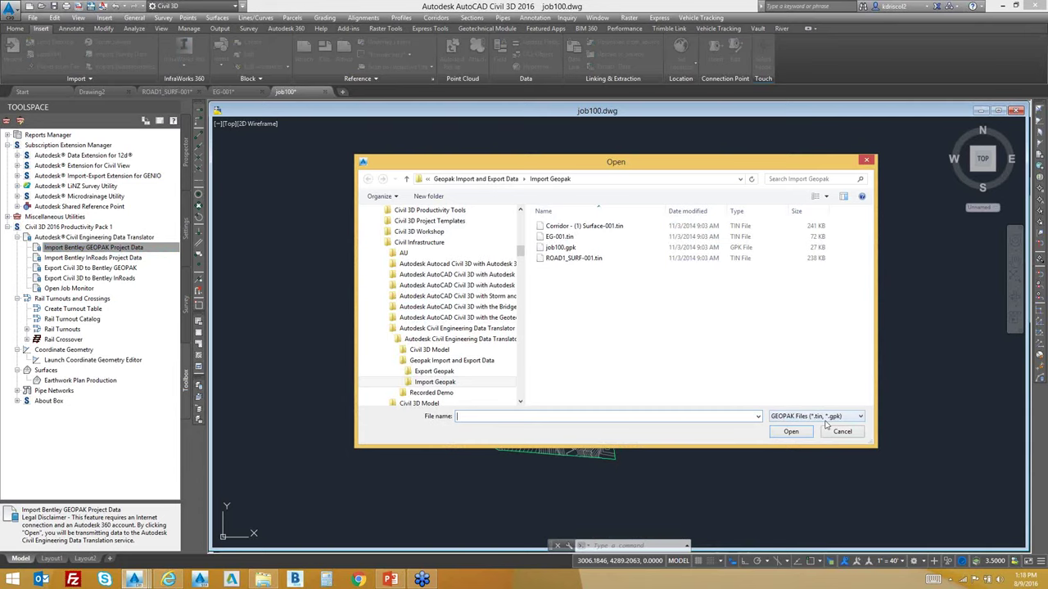
click(842, 431)
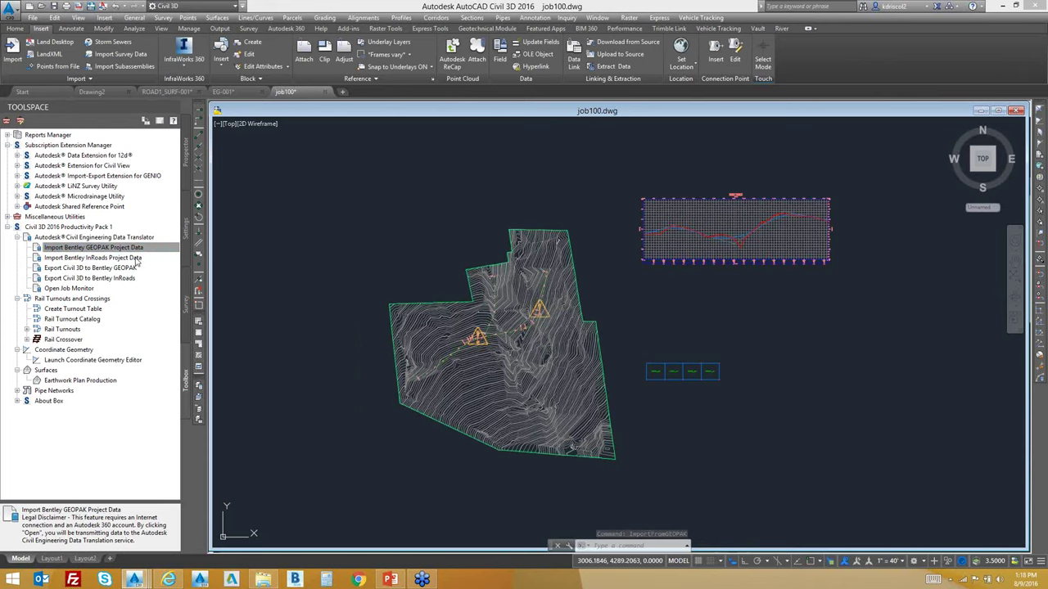
right_click(137, 258)
click(166, 264)
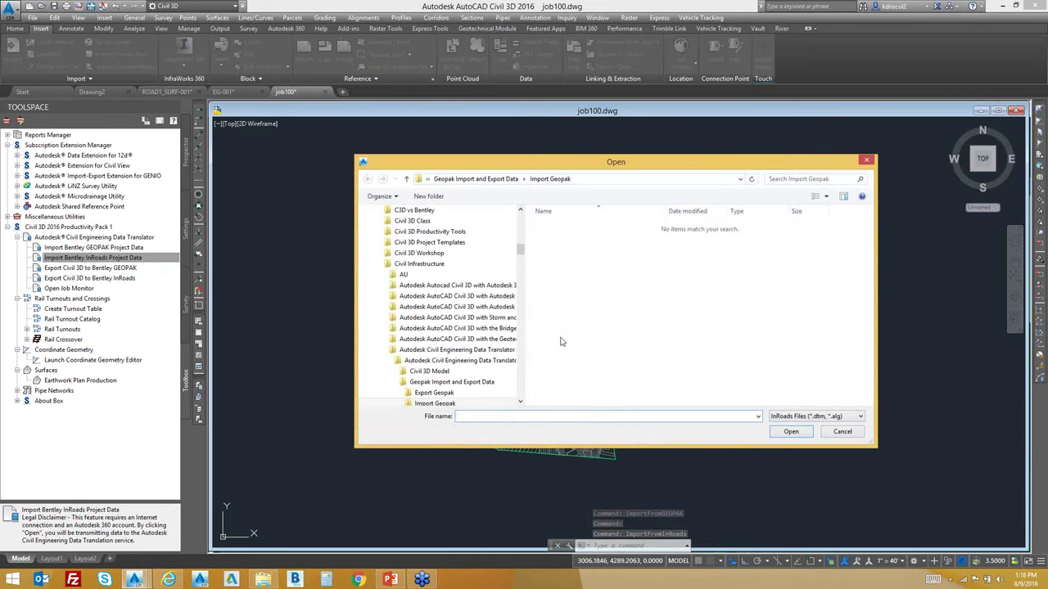
Cancel the InRoads Open dialog without selecting a .dtm or .alg file.
click(843, 432)
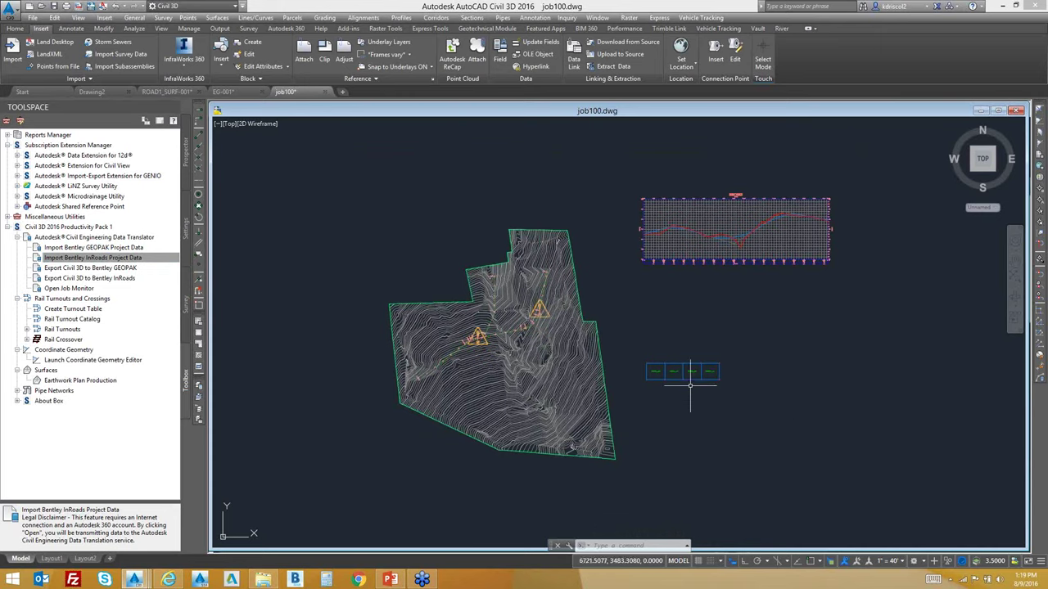
Look at the ROAD1_SURF-001 and Drawing2 tabs, return to job100, and pan the surface left.
scroll(653, 315, up, 4)
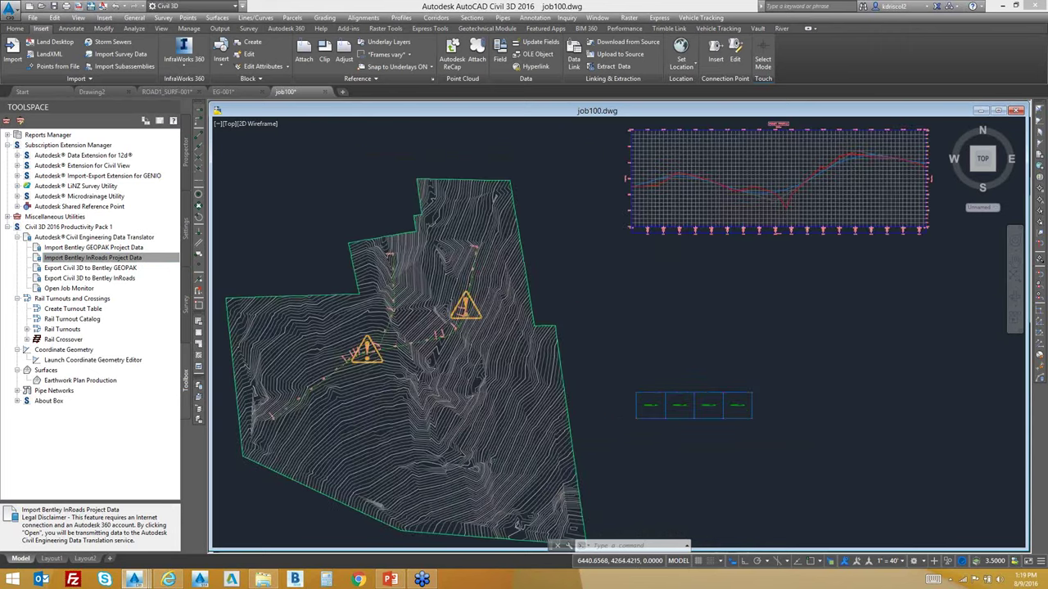
scroll(653, 315, down, 6)
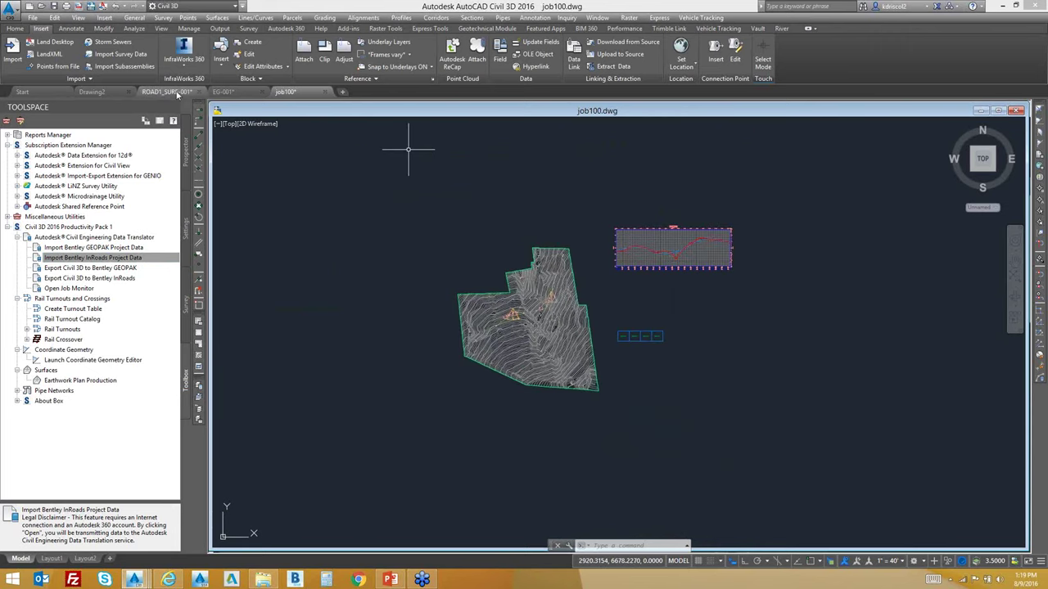
click(158, 91)
scroll(491, 227, down, 2)
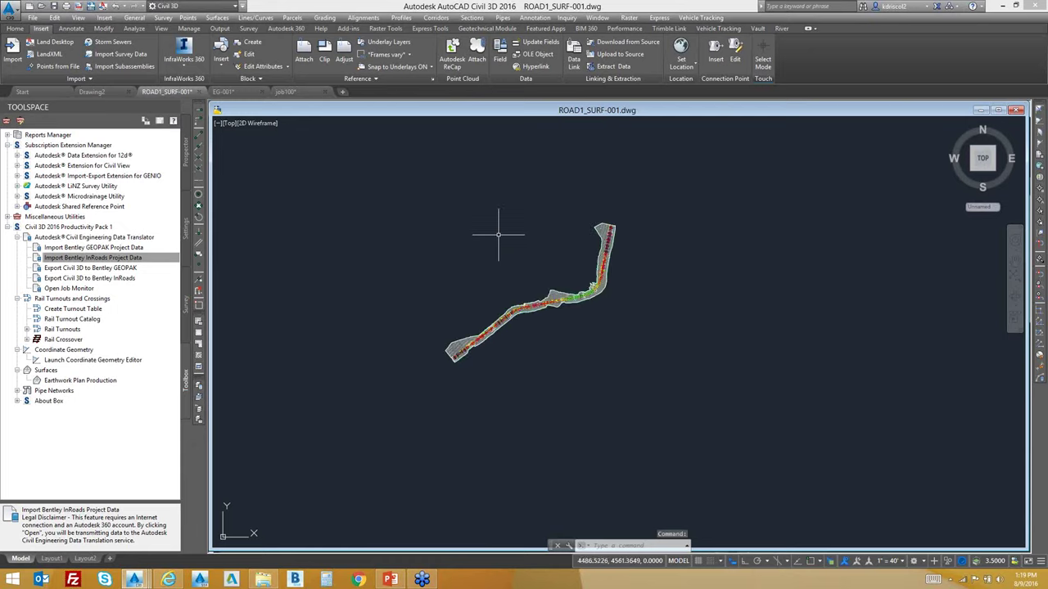
click(123, 92)
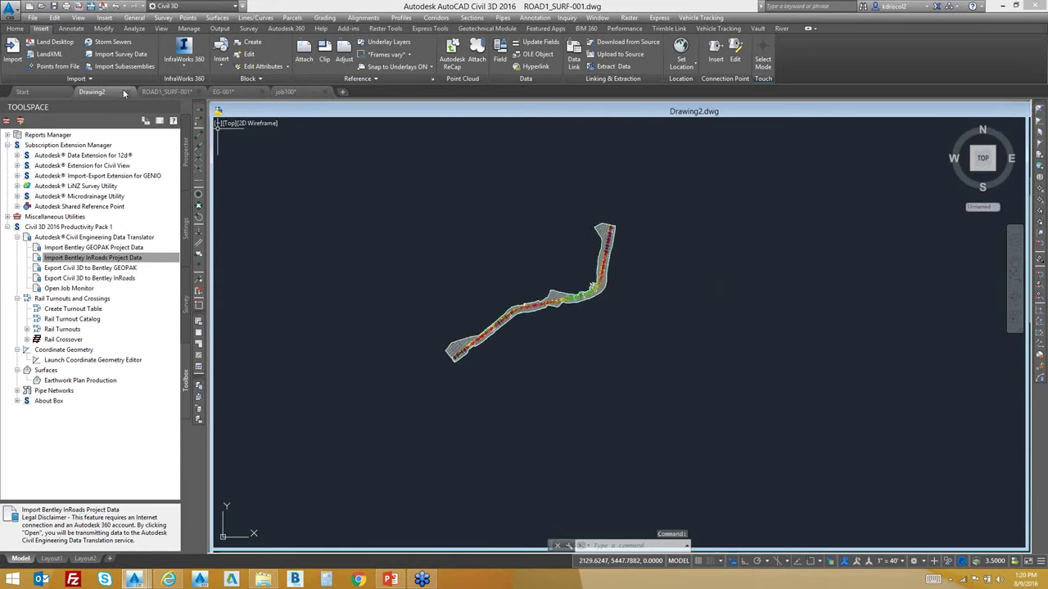
click(285, 92)
middle_drag(646, 303, 451, 306)
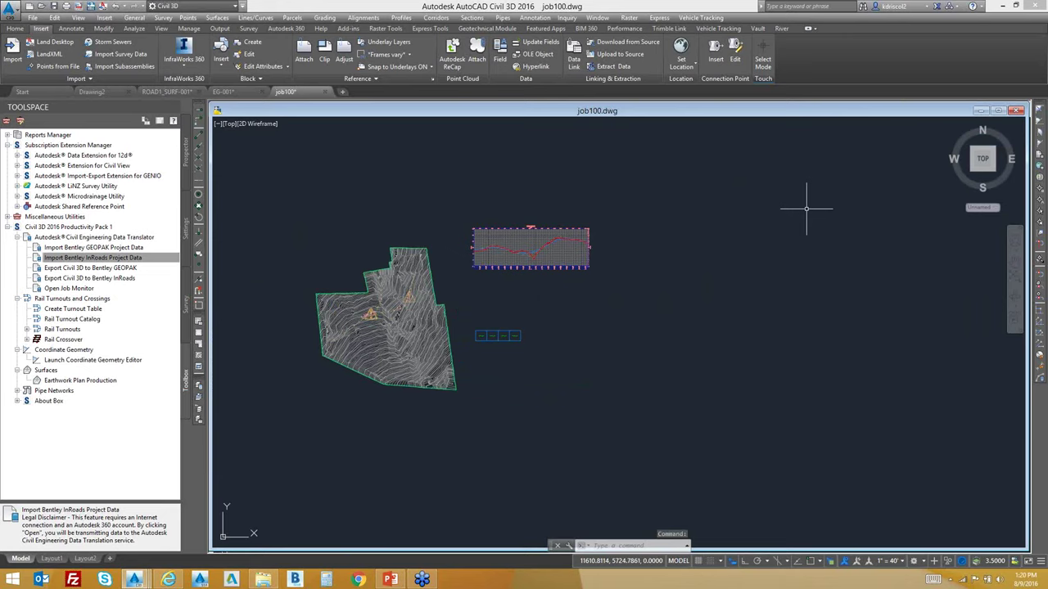
Open the Tool Palettes with Ctrl+3, move them aside, and start a Basic Assembly.
key(ctrl+3)
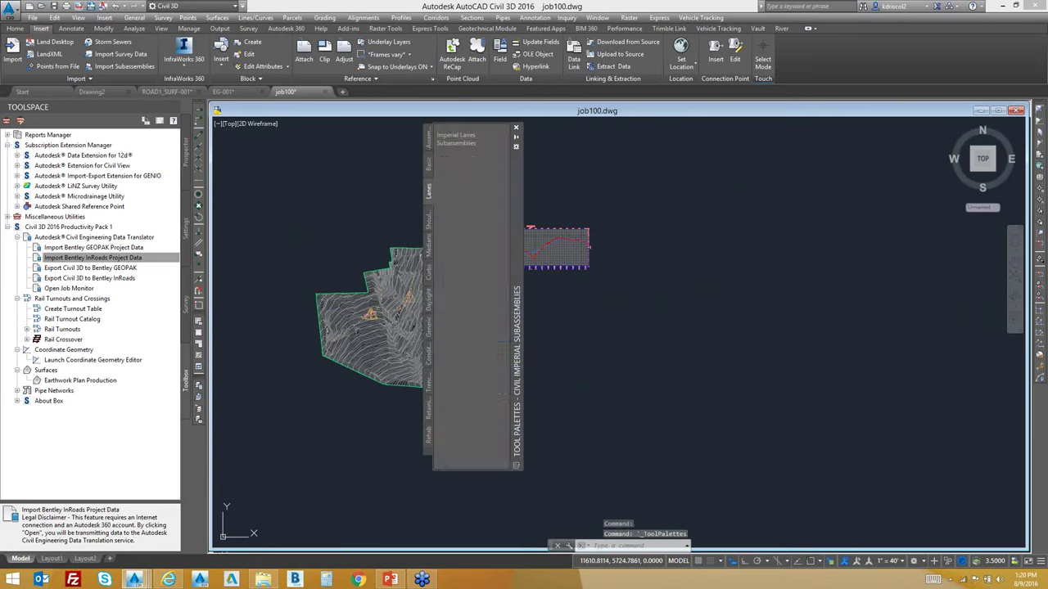
mouse_move(516, 177)
mouse_down()
mouse_move(880, 187)
mouse_move(869, 188)
mouse_up()
click(781, 152)
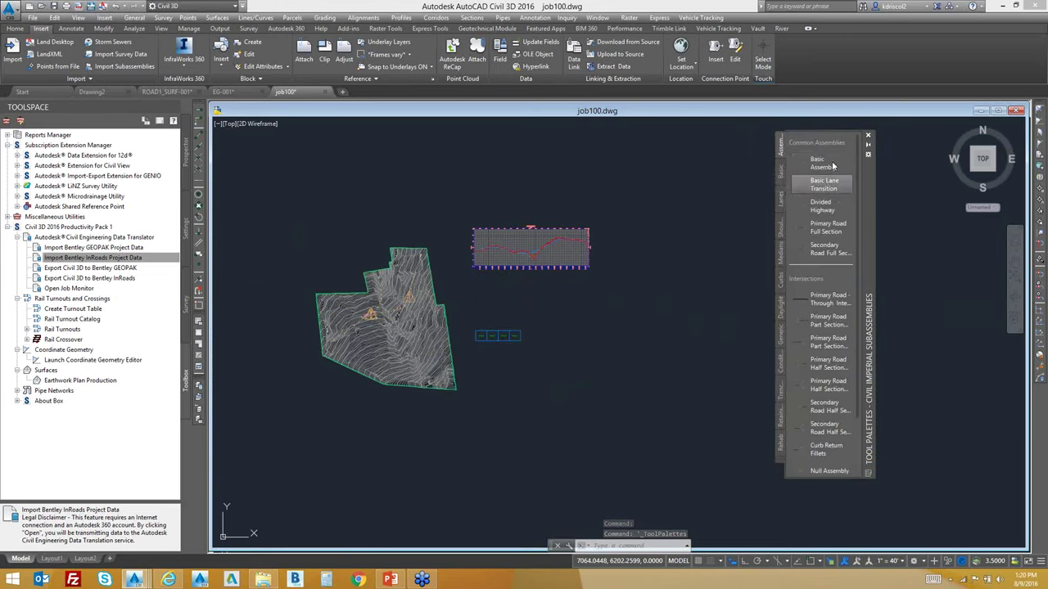
click(483, 291)
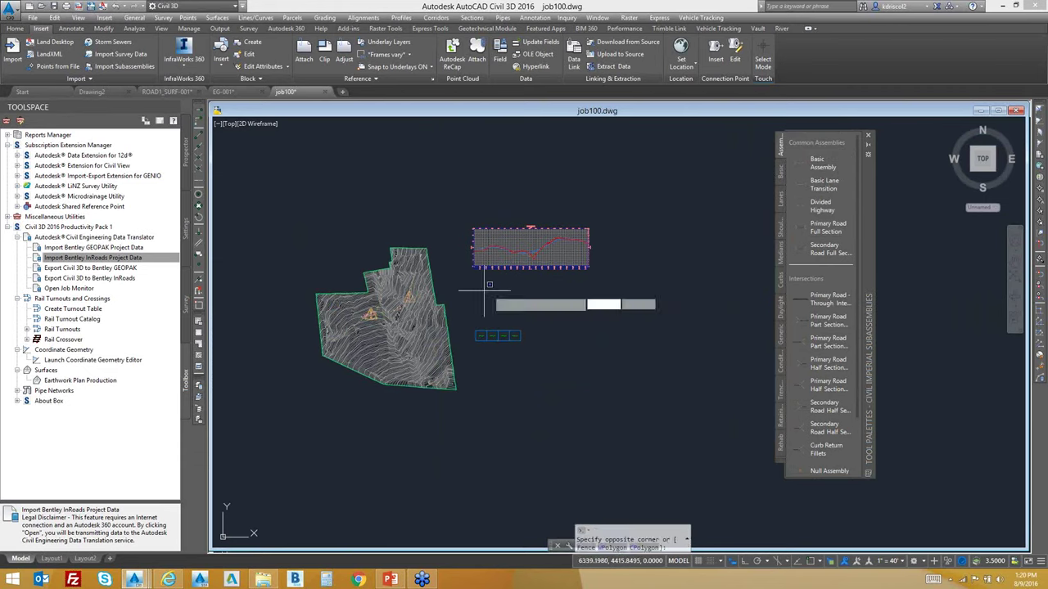
click(489, 284)
click(822, 163)
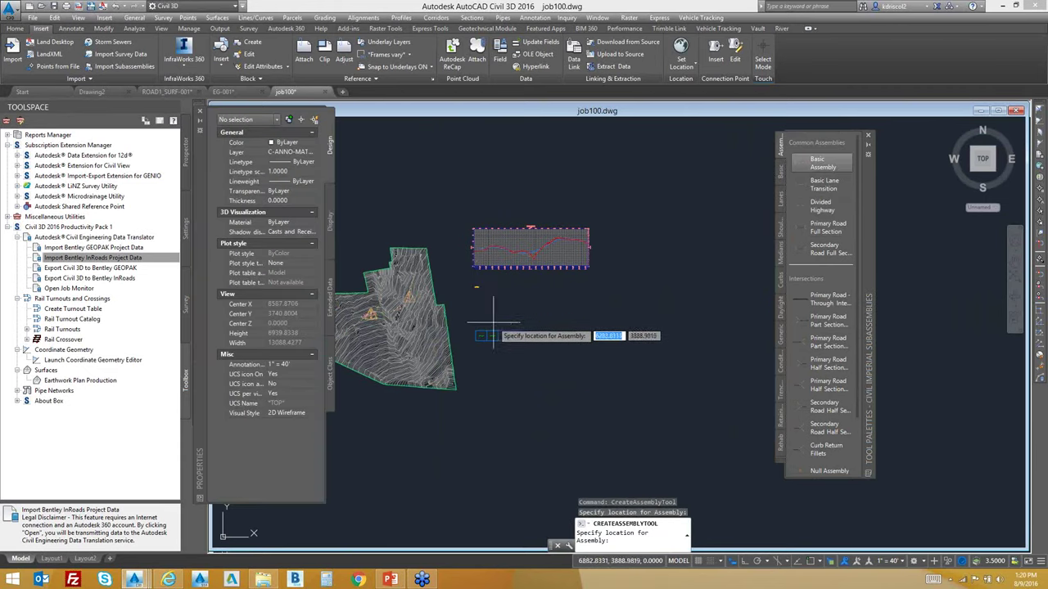
Close the Properties panel and bring up the corridor commands.
scroll(499, 262, up, 5)
scroll(510, 238, up, 5)
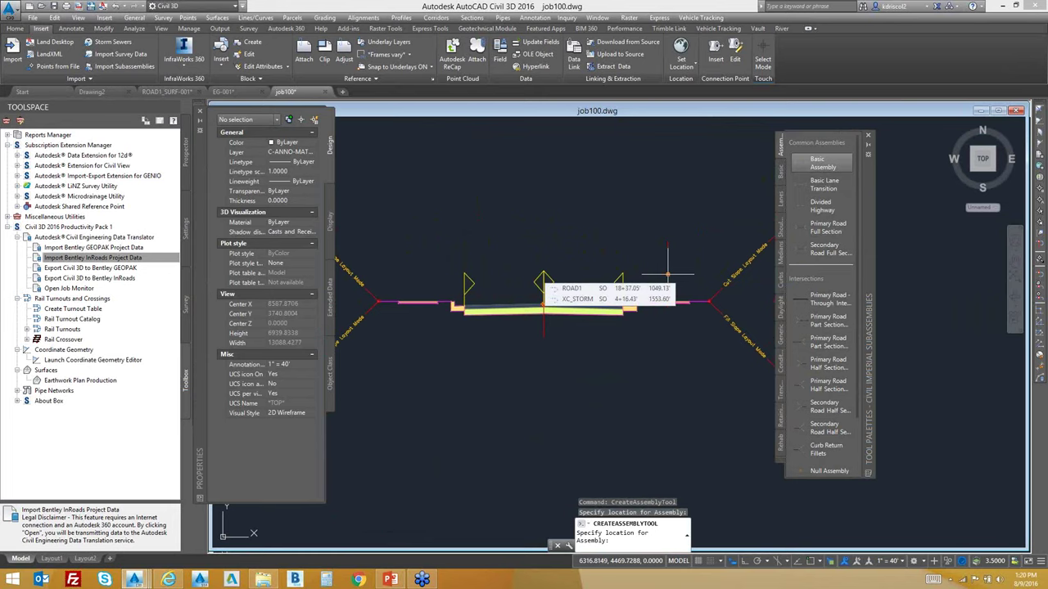
click(200, 111)
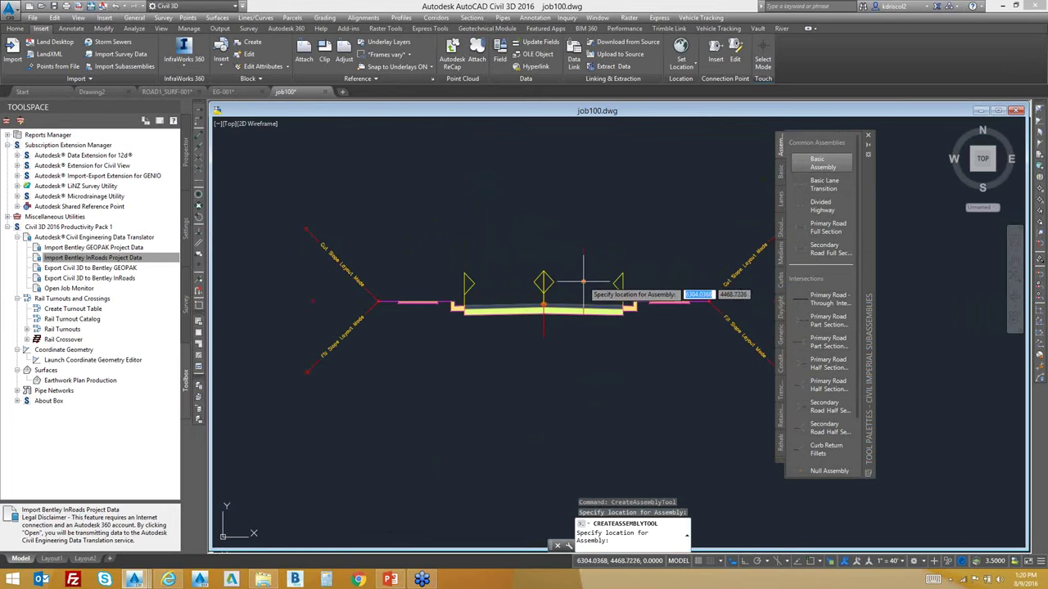
scroll(583, 286, down, 2)
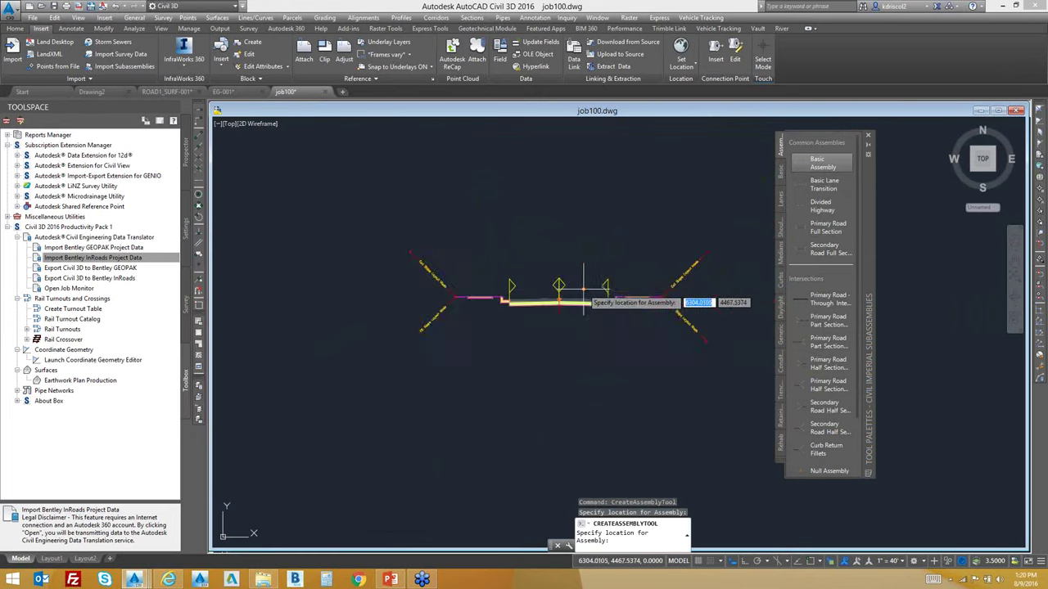
scroll(583, 287, down, 2)
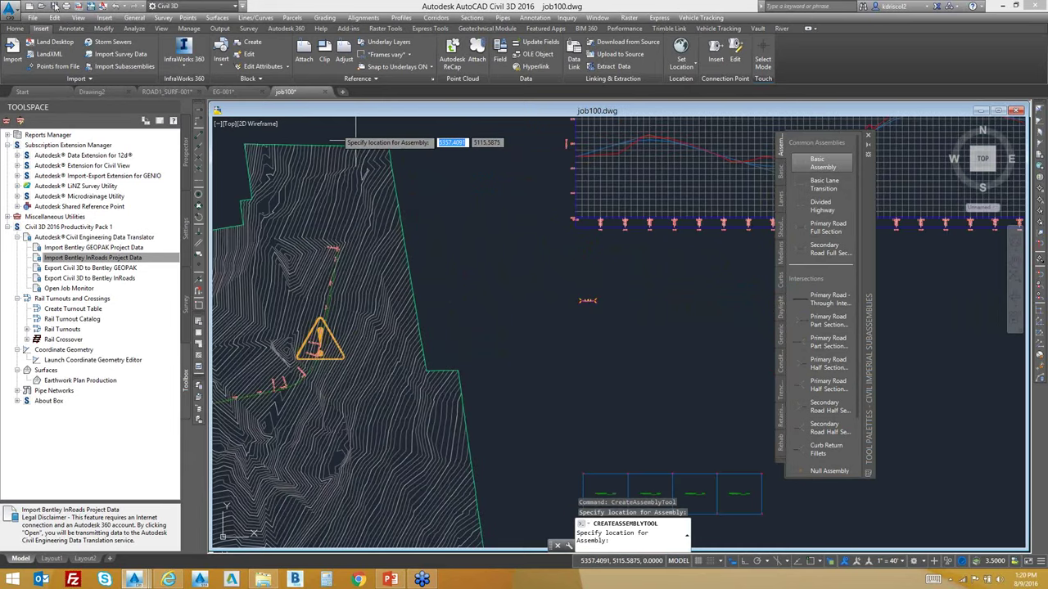
click(15, 28)
Create a new corridor on ROAD1 using the LAYOUT_(1) profile, Basic Assembly and a target surface.
click(447, 18)
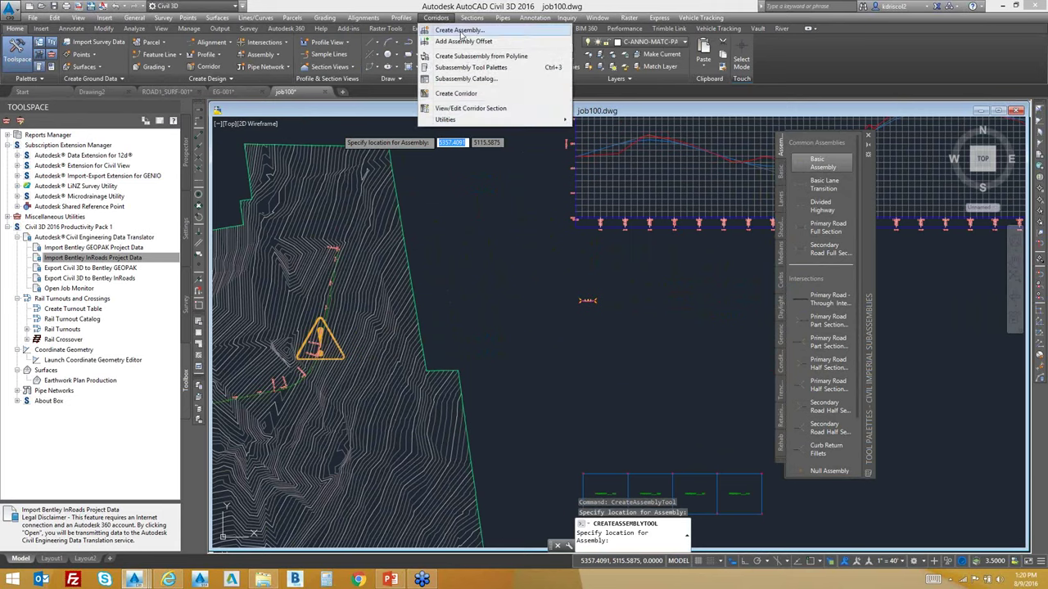
click(491, 93)
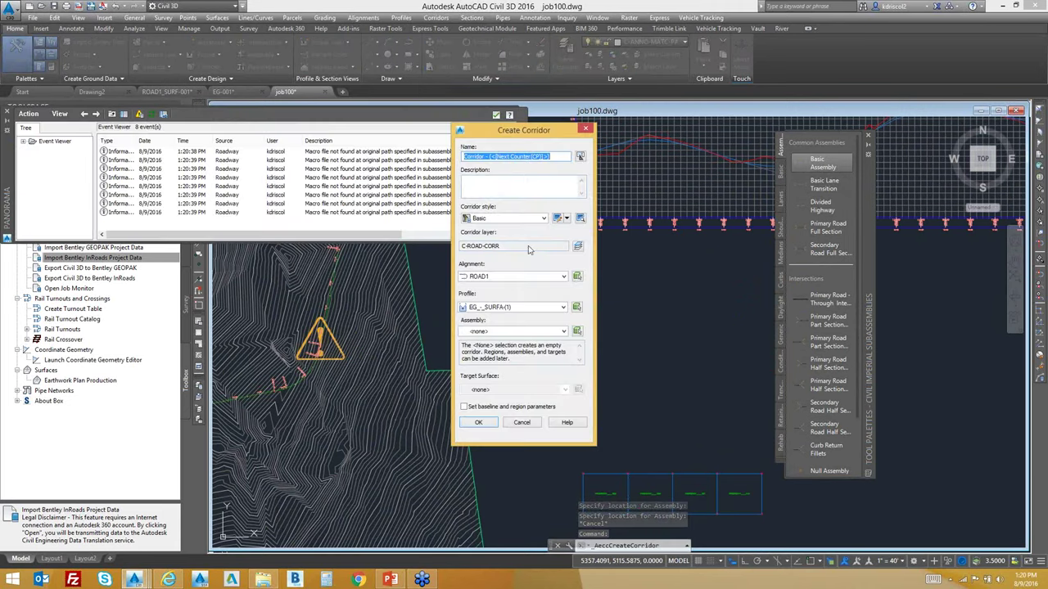
click(534, 309)
click(512, 329)
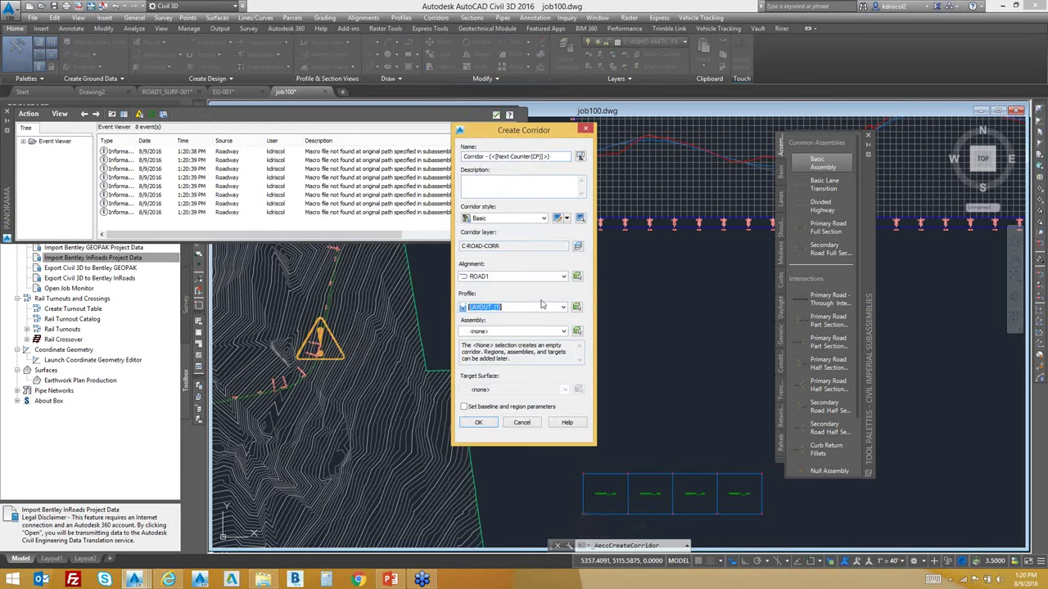
click(529, 332)
click(515, 350)
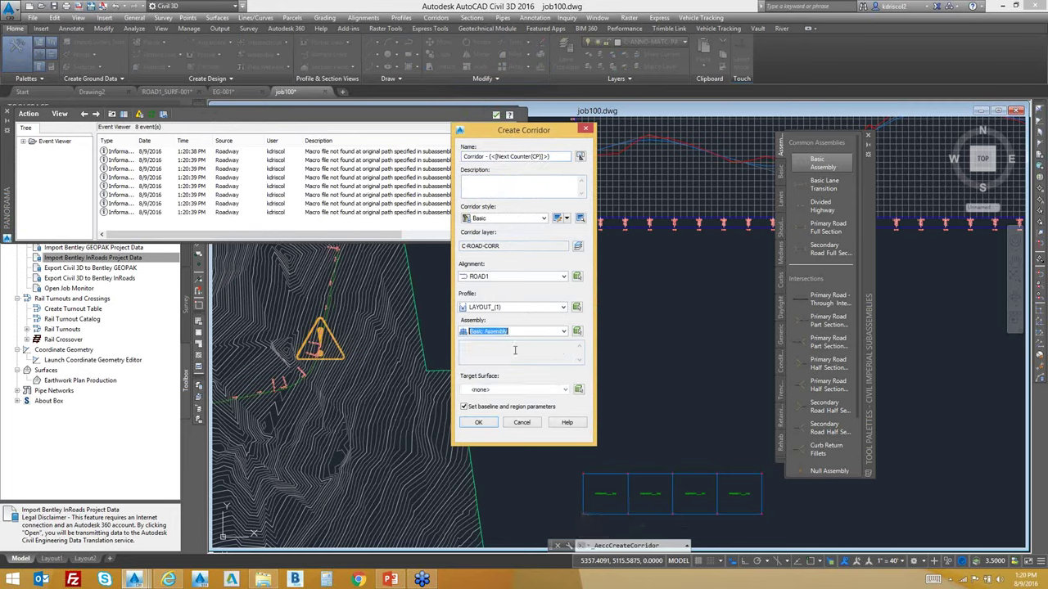
click(560, 391)
click(486, 409)
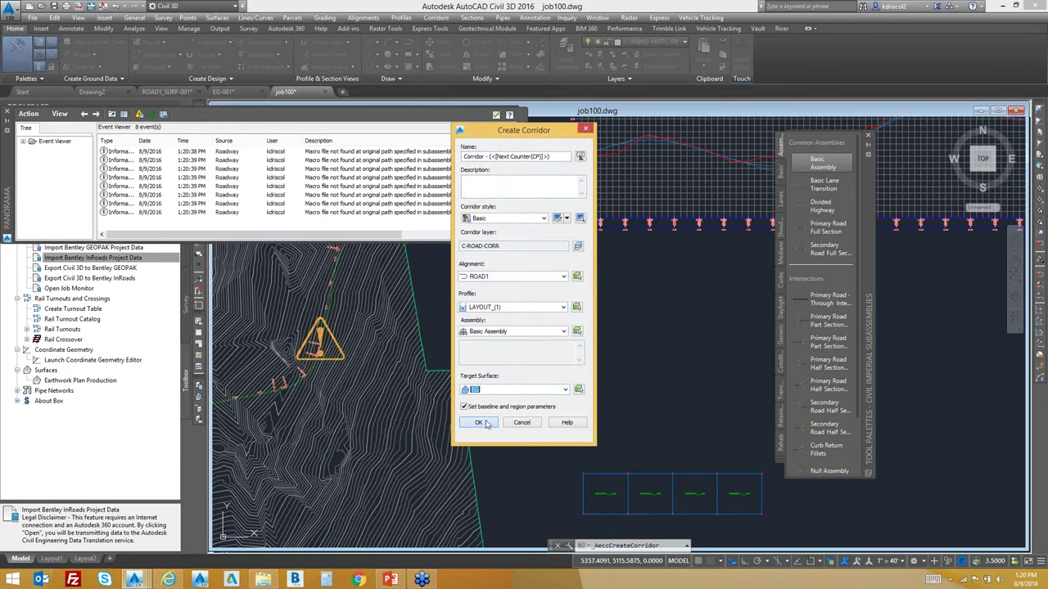
click(479, 422)
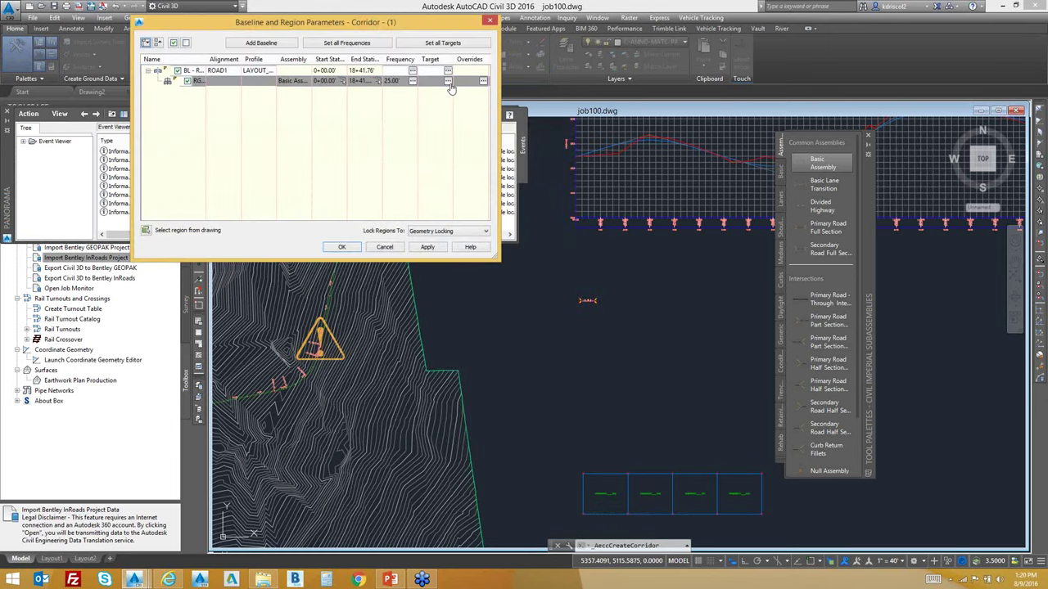
Accept the baseline and region parameters, rebuild the corridor, and select it in the drawing.
click(354, 247)
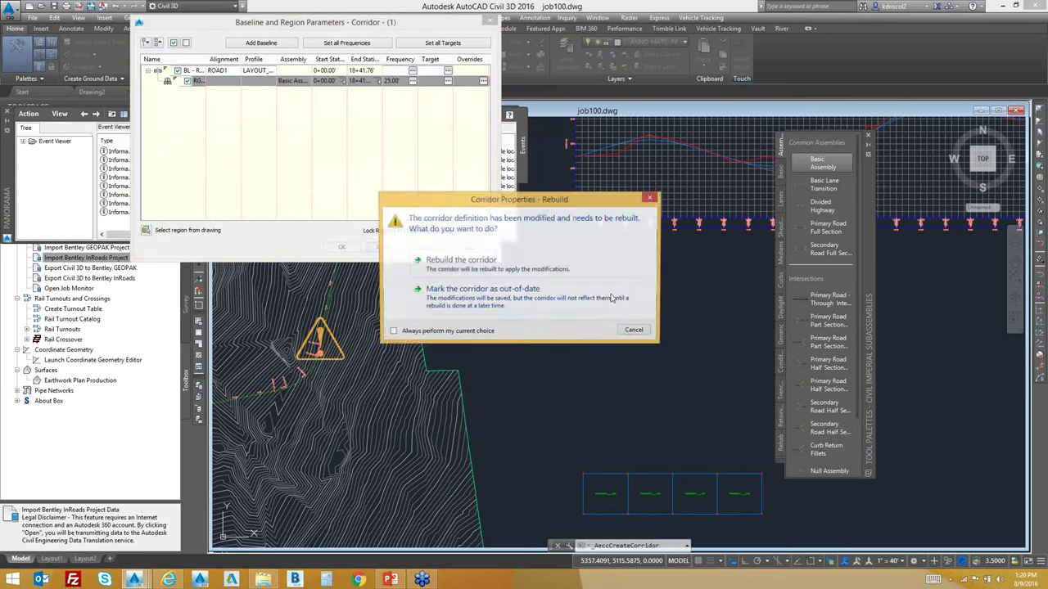
click(456, 267)
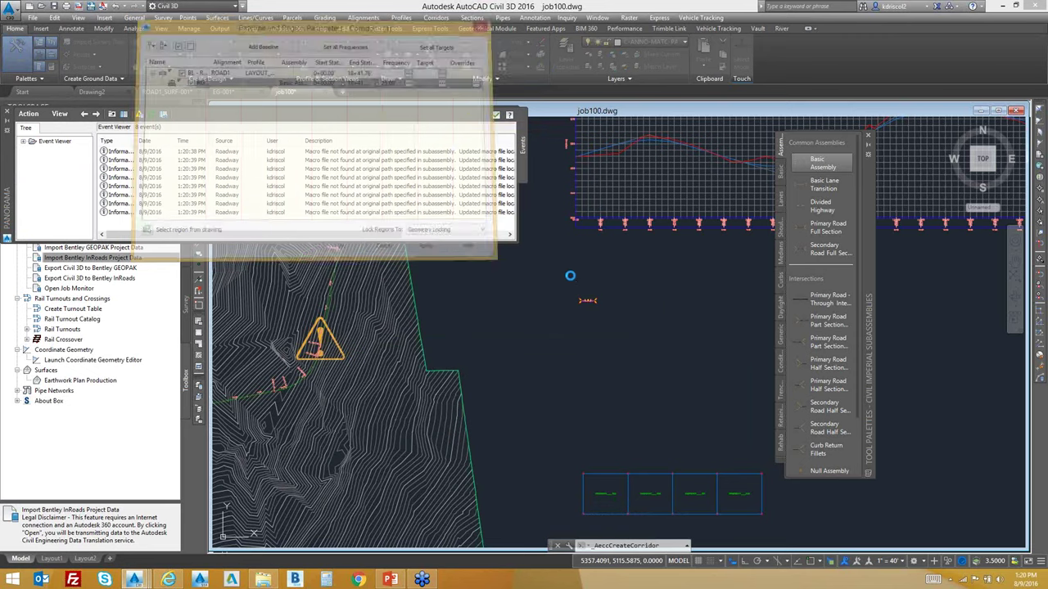
click(495, 116)
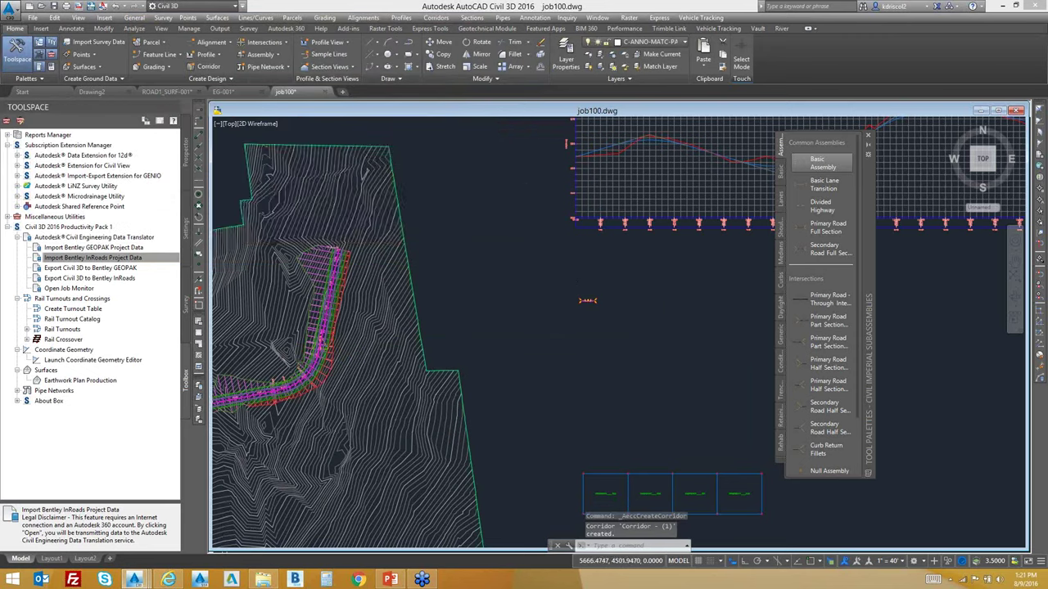
scroll(492, 270, down, 5)
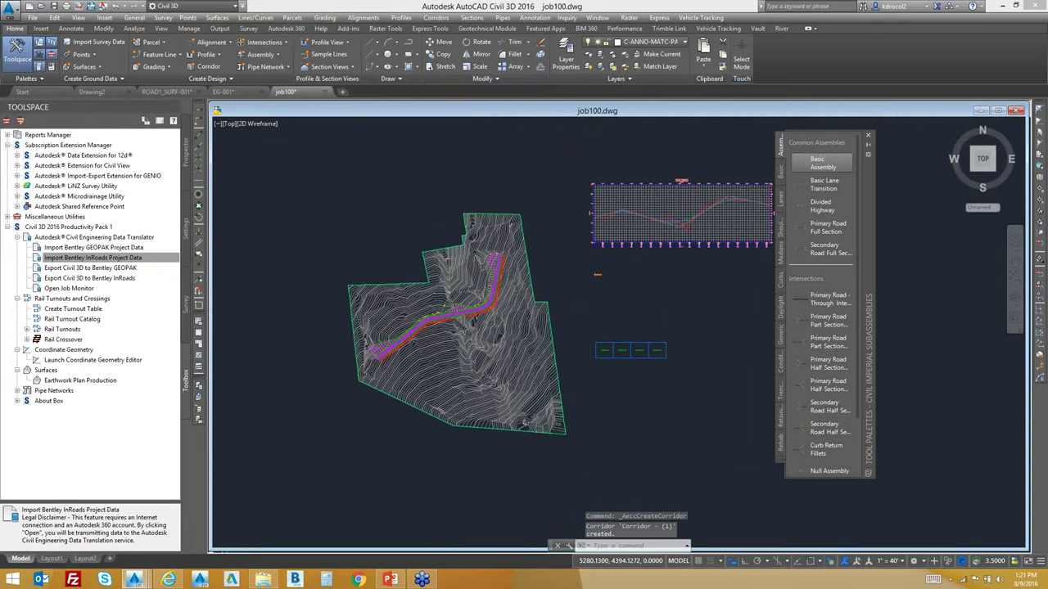
scroll(497, 274, up, 5)
scroll(497, 274, up, 5)
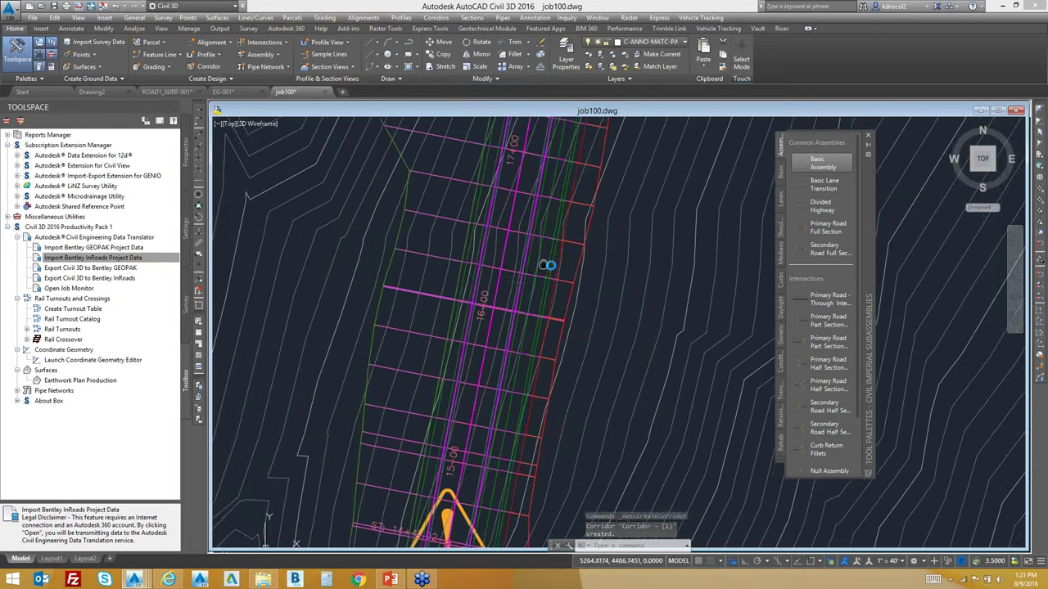
click(528, 253)
right_click(528, 254)
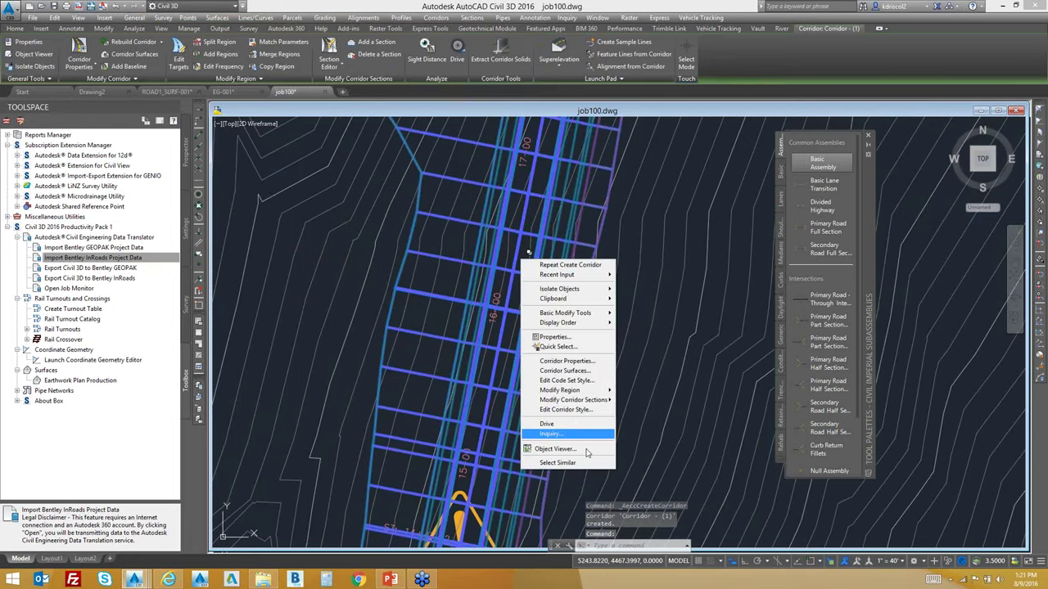
click(573, 448)
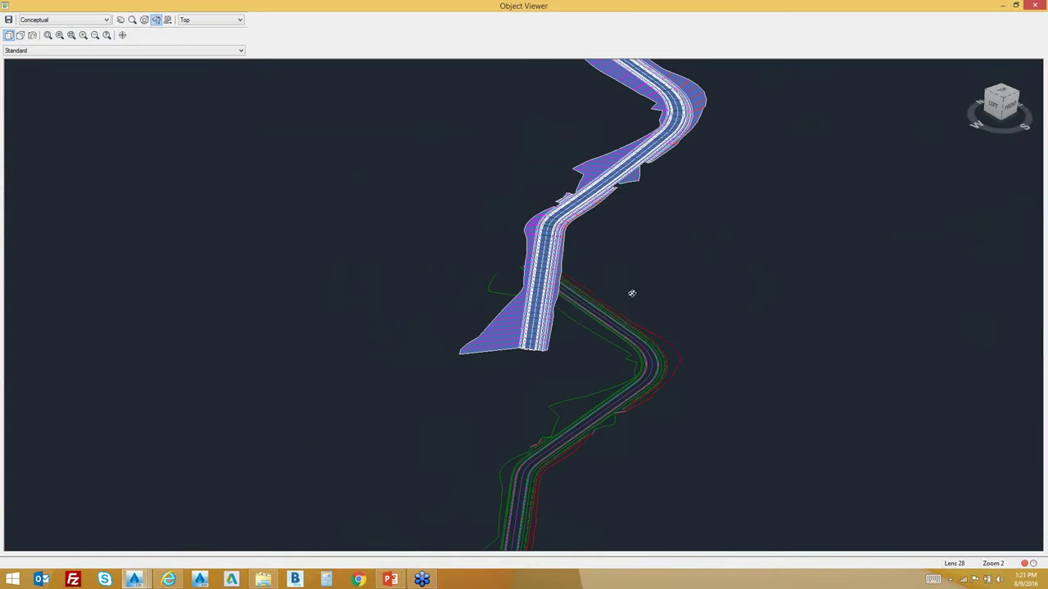
right_click(620, 358)
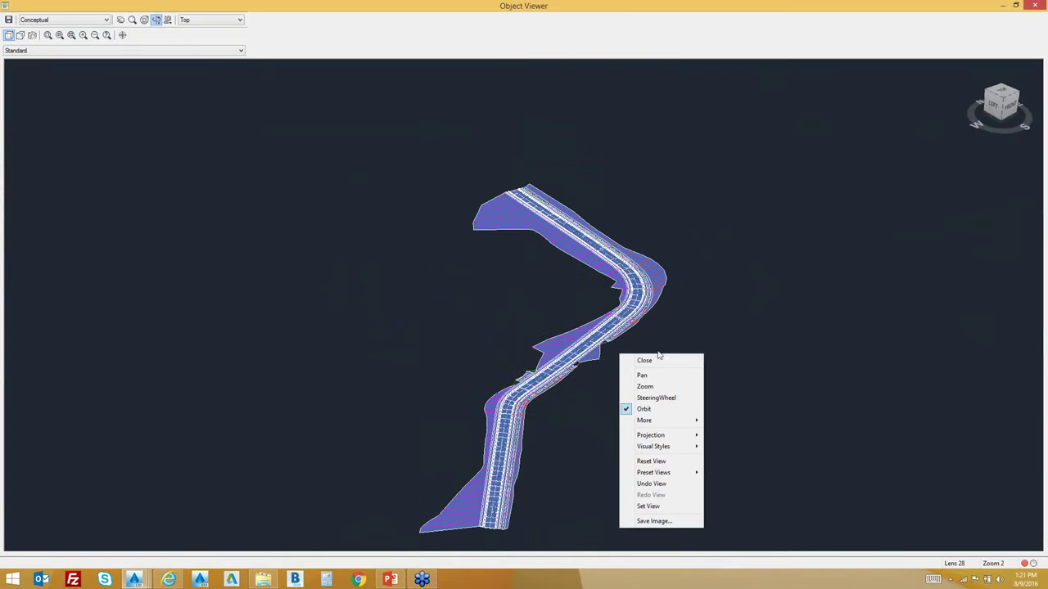
click(694, 358)
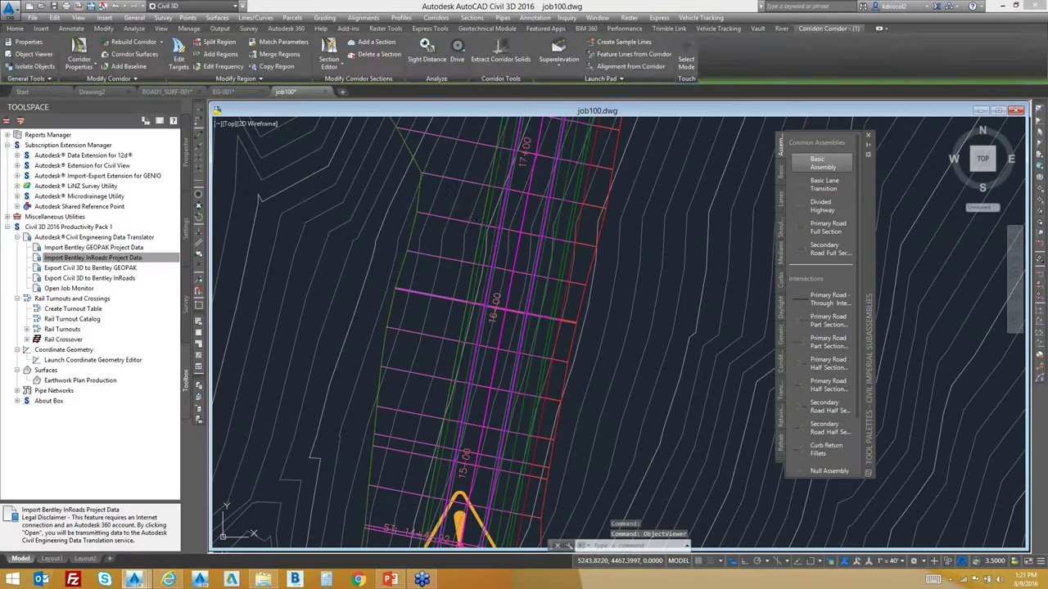
click(504, 228)
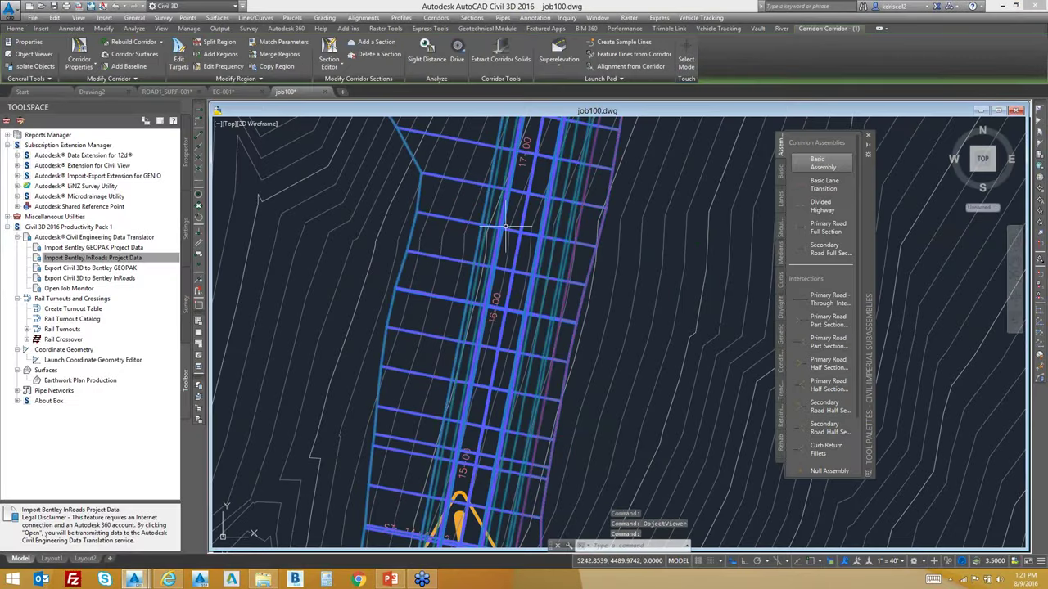
In Corridor Properties, add a corridor surface built from the Top links.
right_click(586, 278)
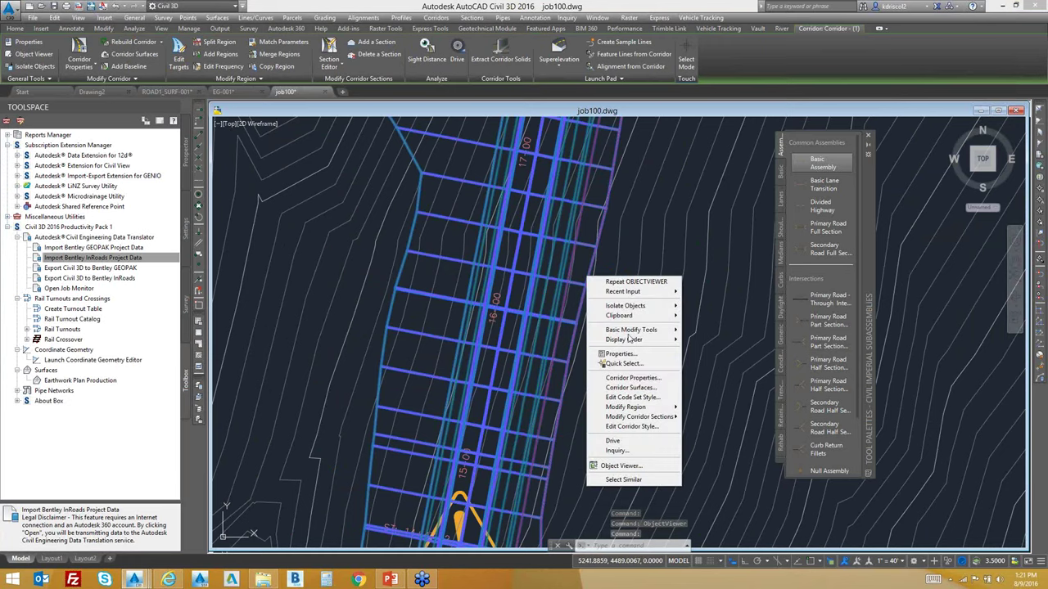
click(641, 378)
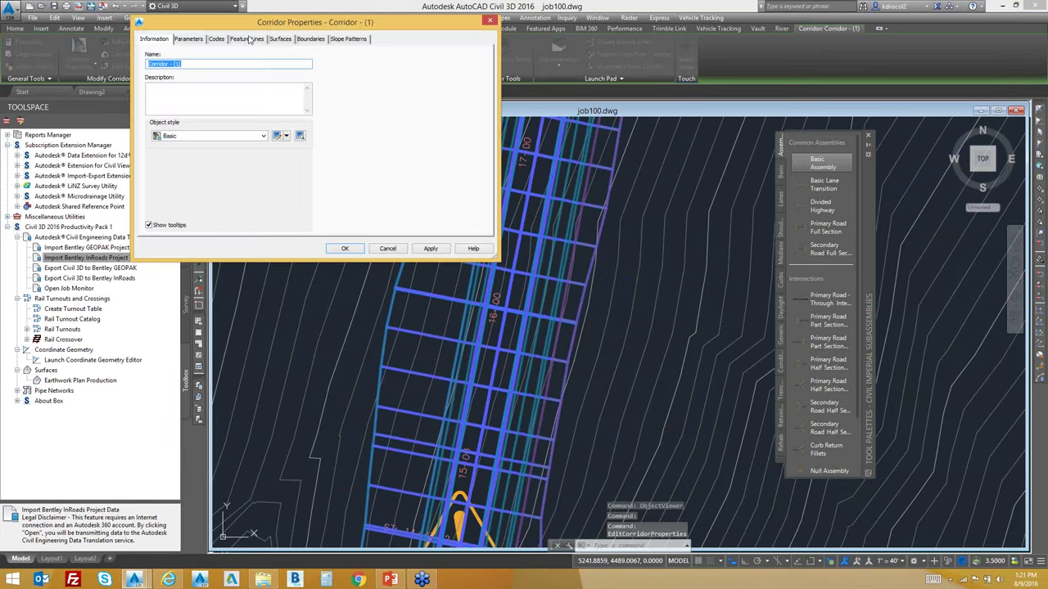
click(282, 39)
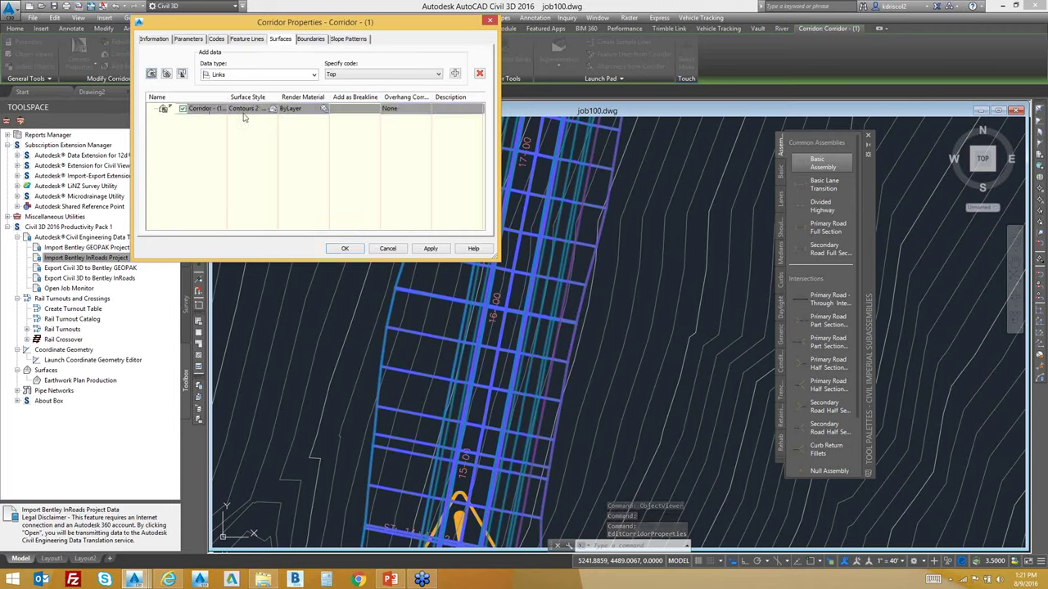
click(455, 74)
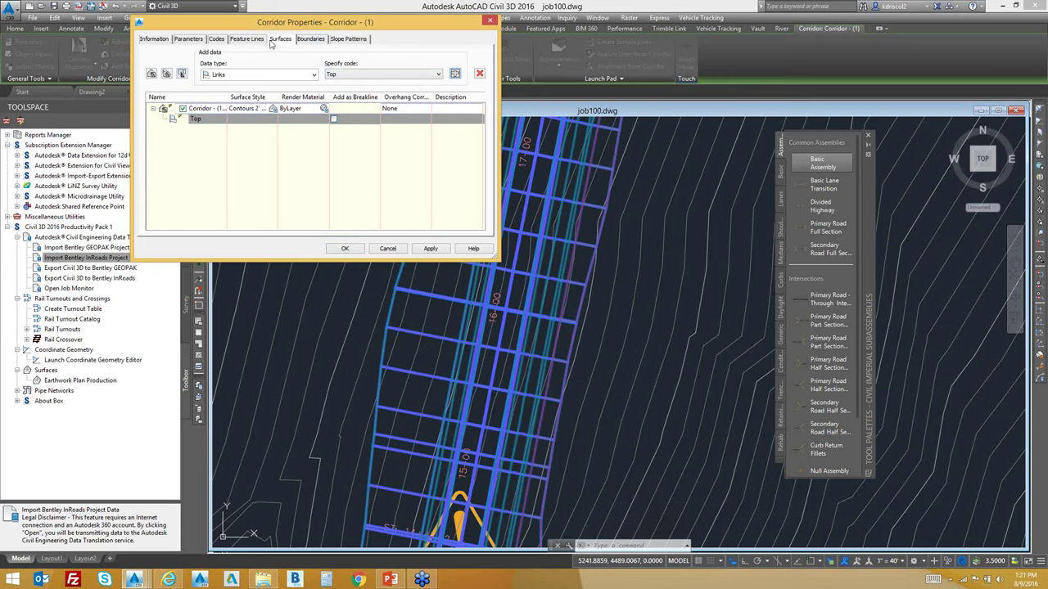
Add an automatic Corridor extents outside boundary to the surface, apply, and rebuild the corridor.
click(311, 39)
click(214, 70)
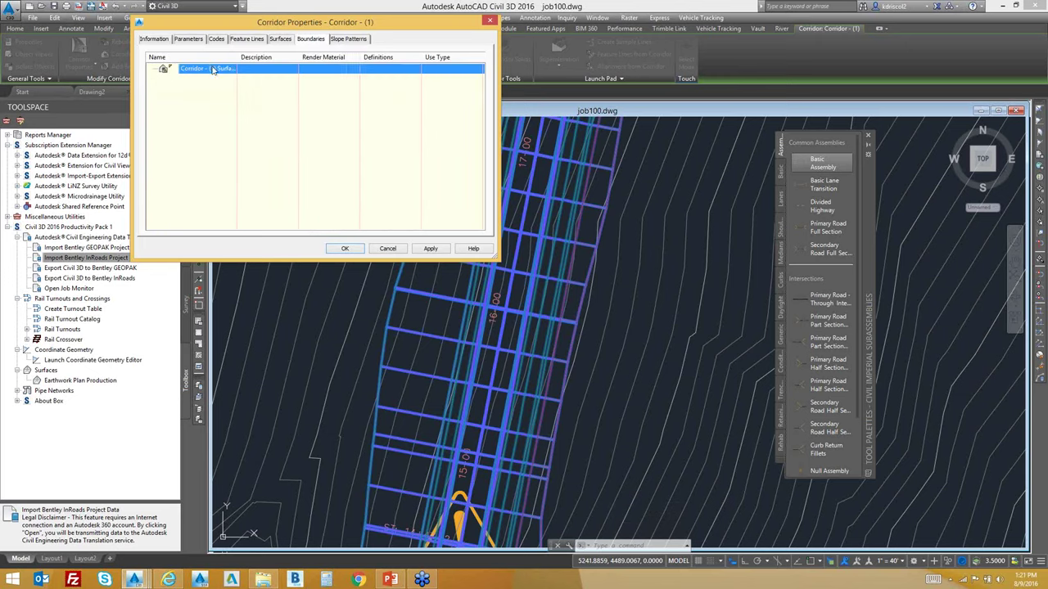
right_click(215, 70)
click(246, 73)
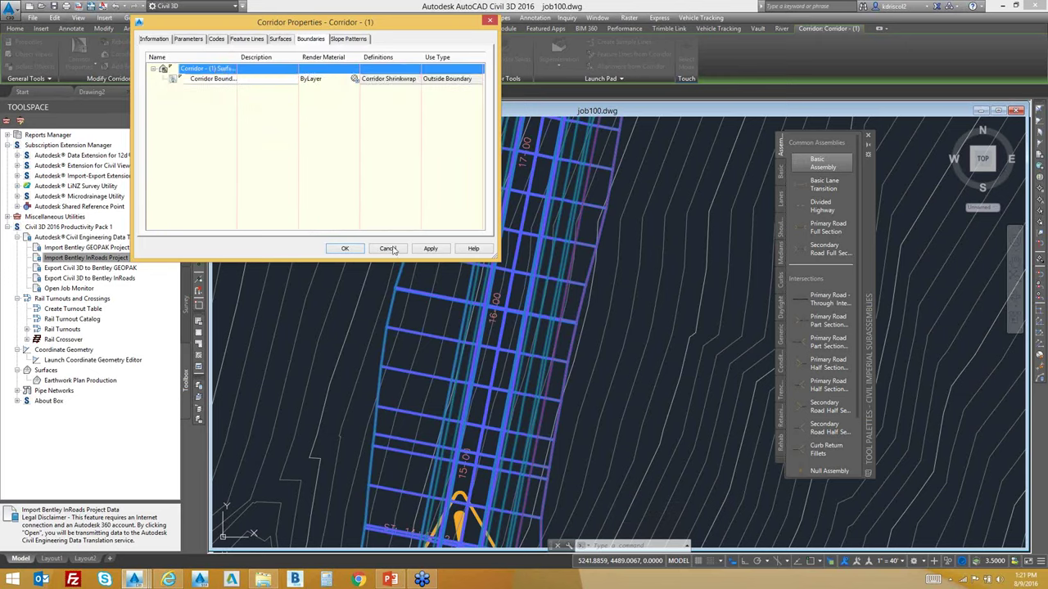
click(431, 249)
click(466, 257)
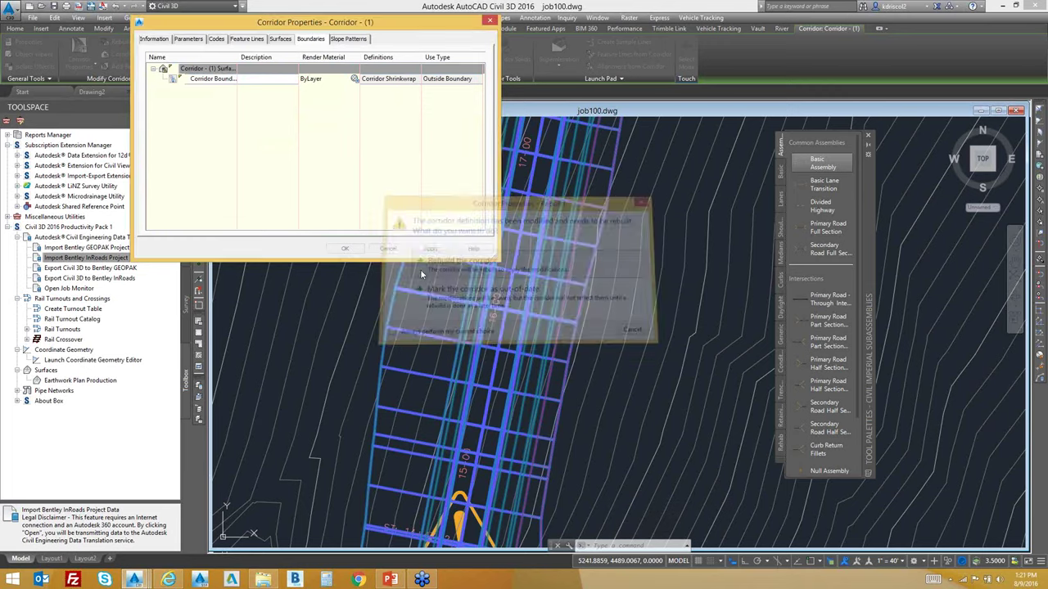
click(344, 249)
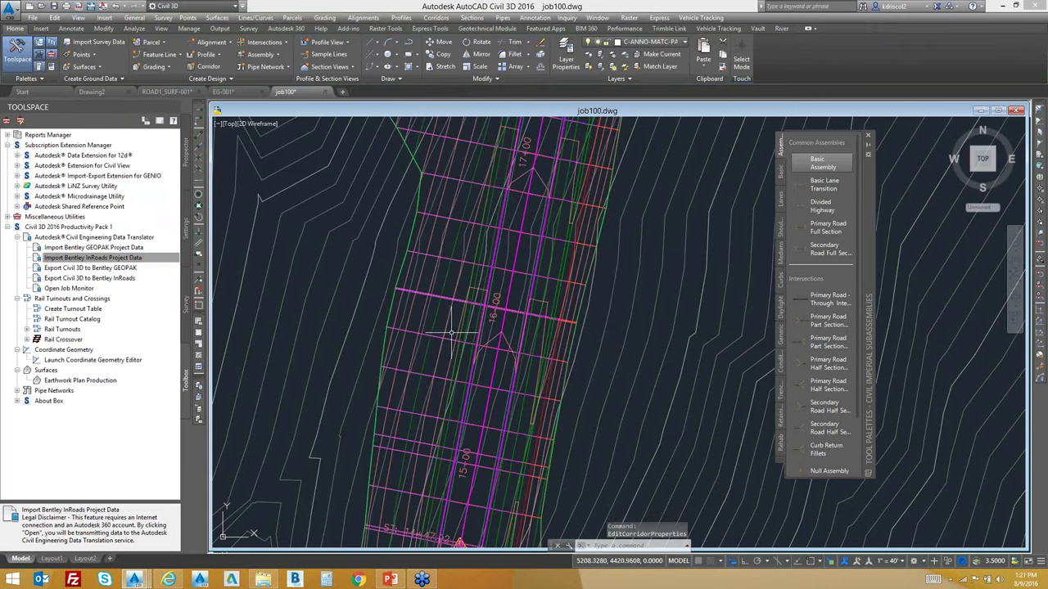
click(479, 333)
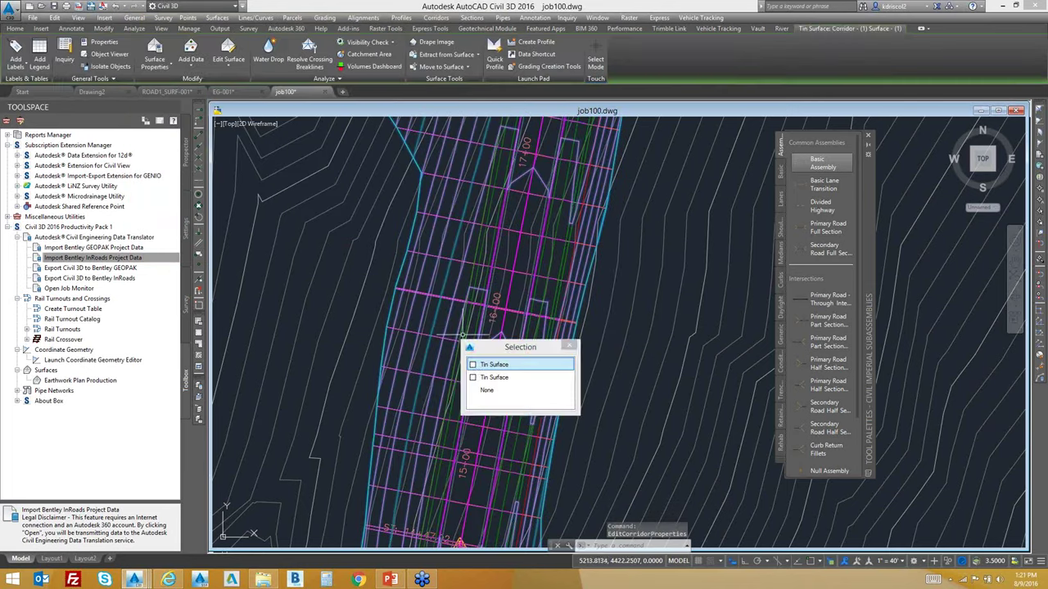
click(495, 365)
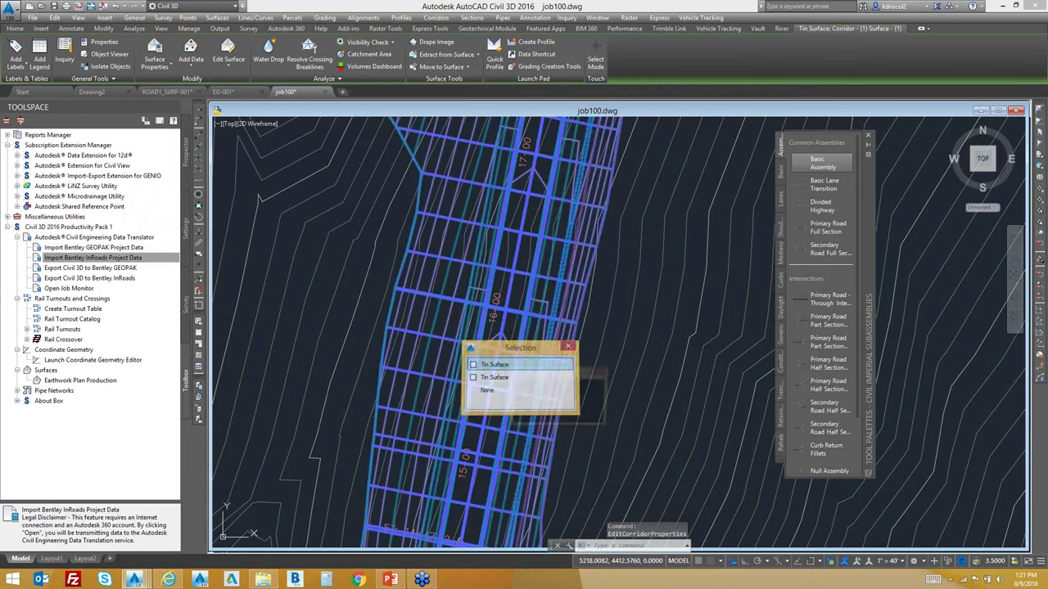
click(493, 366)
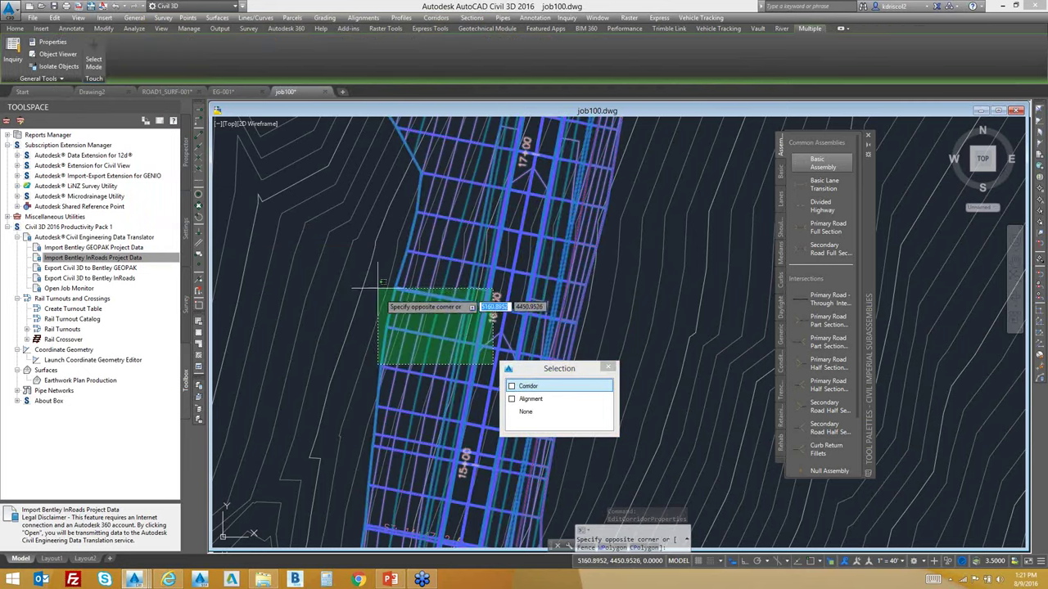
key(Escape)
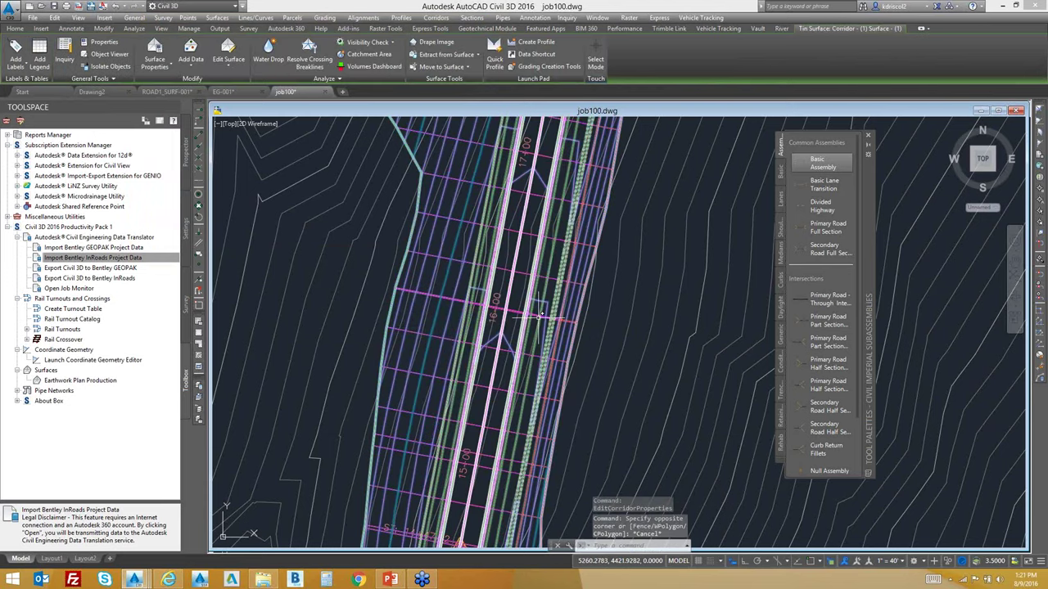
right_click(534, 309)
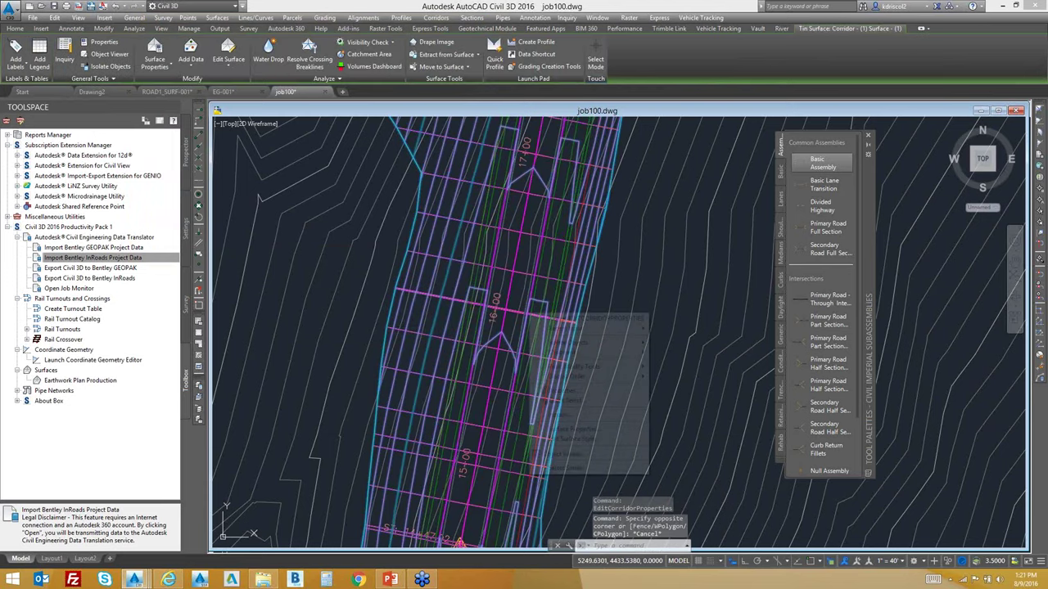
click(573, 455)
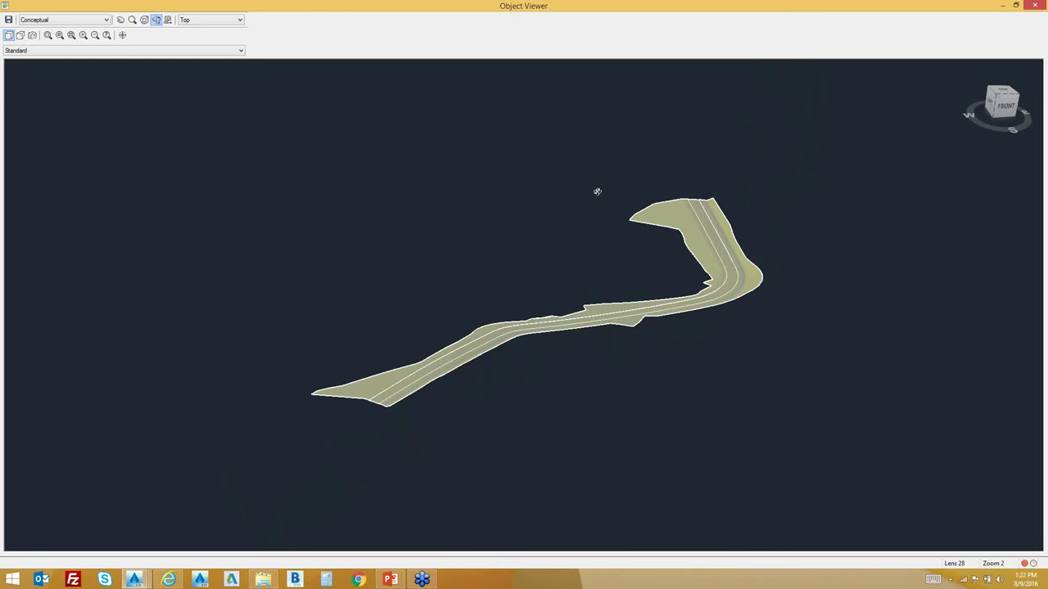
right_click(619, 160)
click(652, 166)
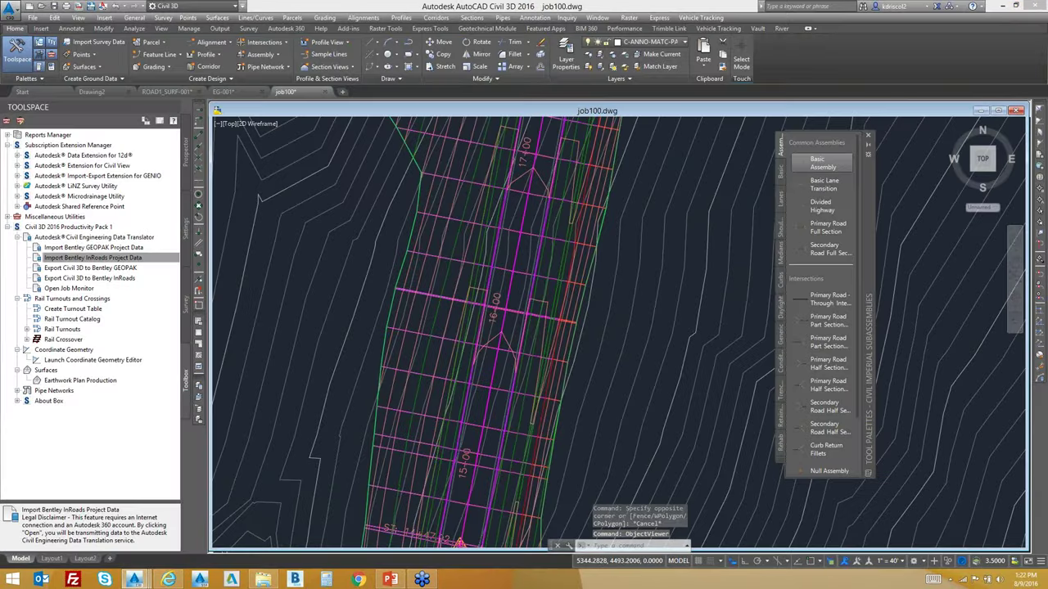
Zoom out to show Corridor - (1) and its surface along ROAD1 within the EG contours.
scroll(667, 229, down, 5)
scroll(668, 229, down, 3)
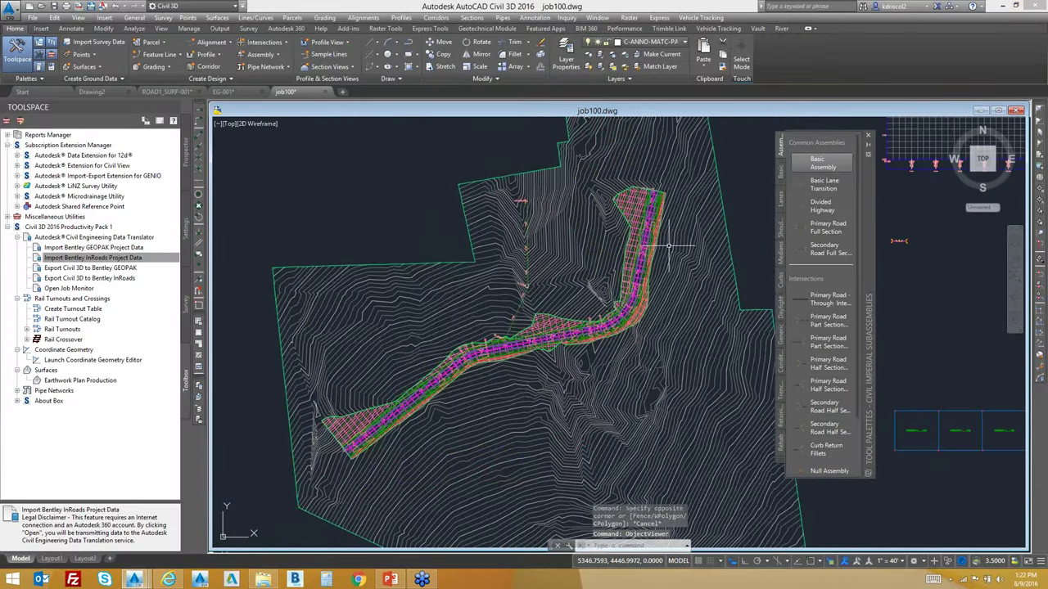
scroll(669, 244, down, 2)
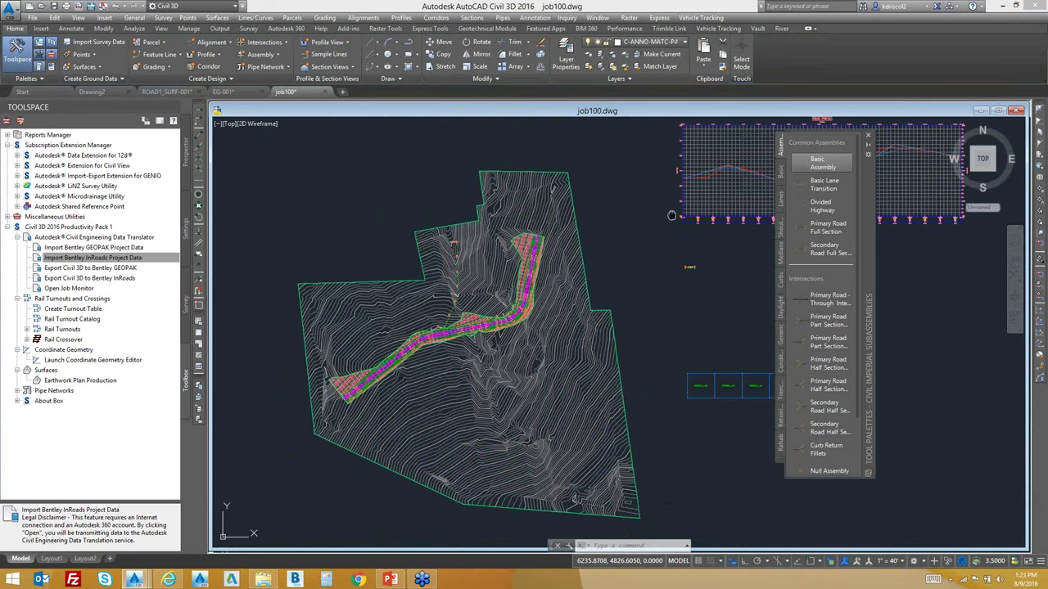
scroll(671, 215, up, 2)
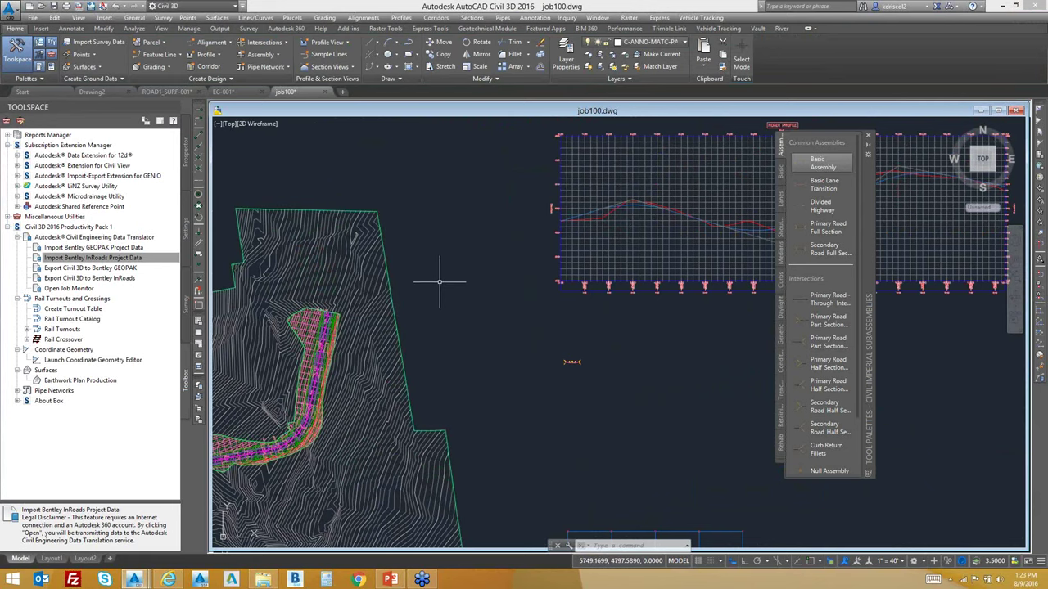
scroll(439, 281, down, 4)
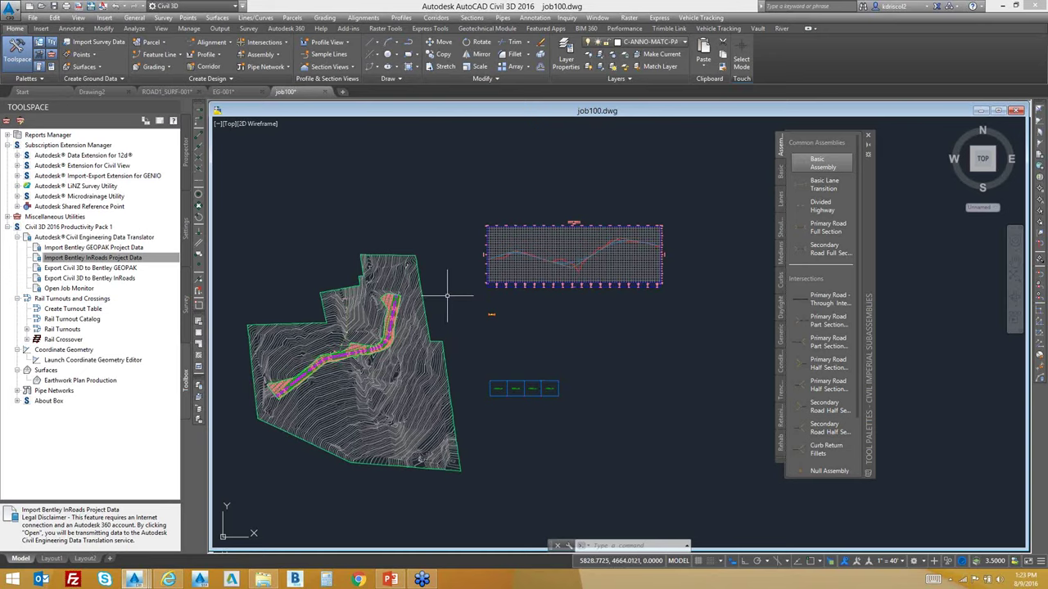